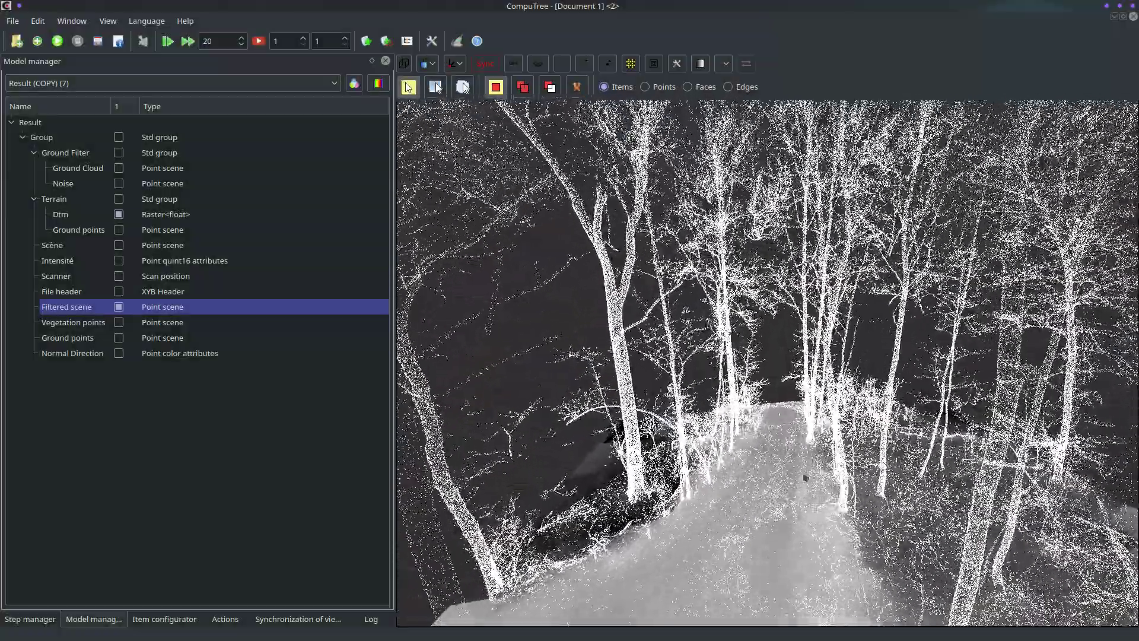
scroll(800, 493, down, 10)
drag(779, 454, 758, 531)
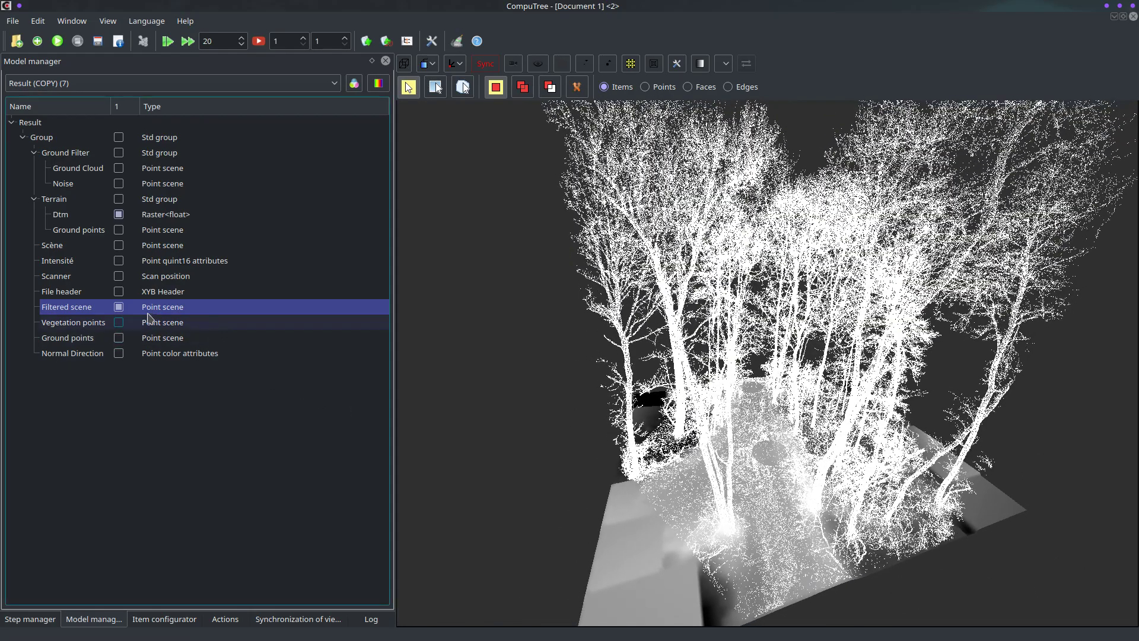
click(119, 307)
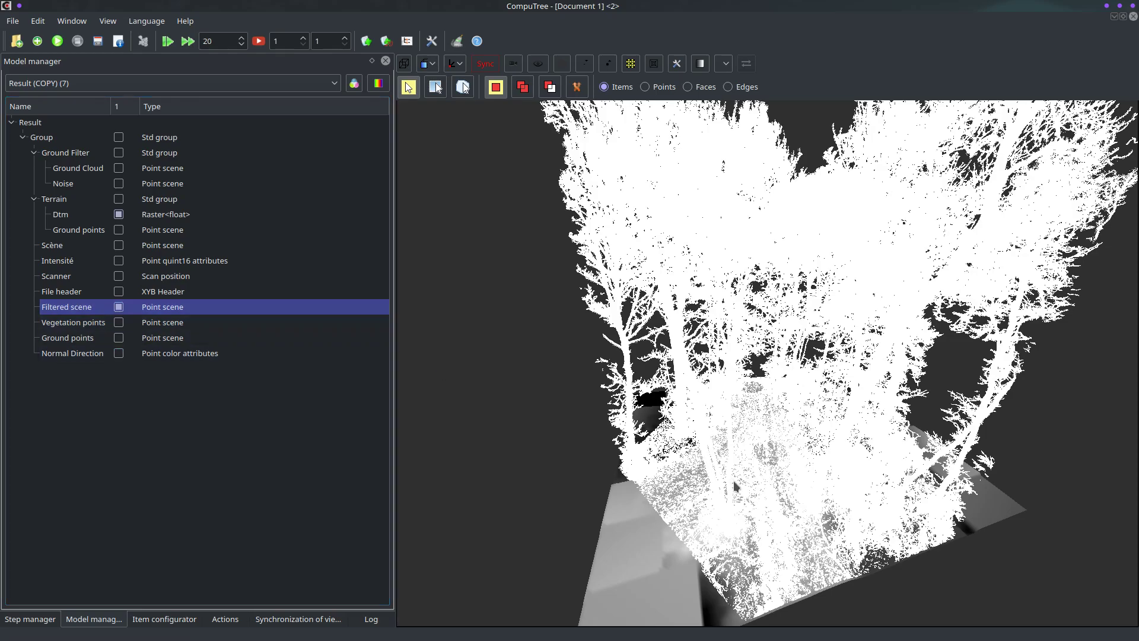
- Find the Cut Cloud Above DTM step with the search text "cut cloud" and add it after the Dtm Pyramidal Mlesac Fit step
click(31, 619)
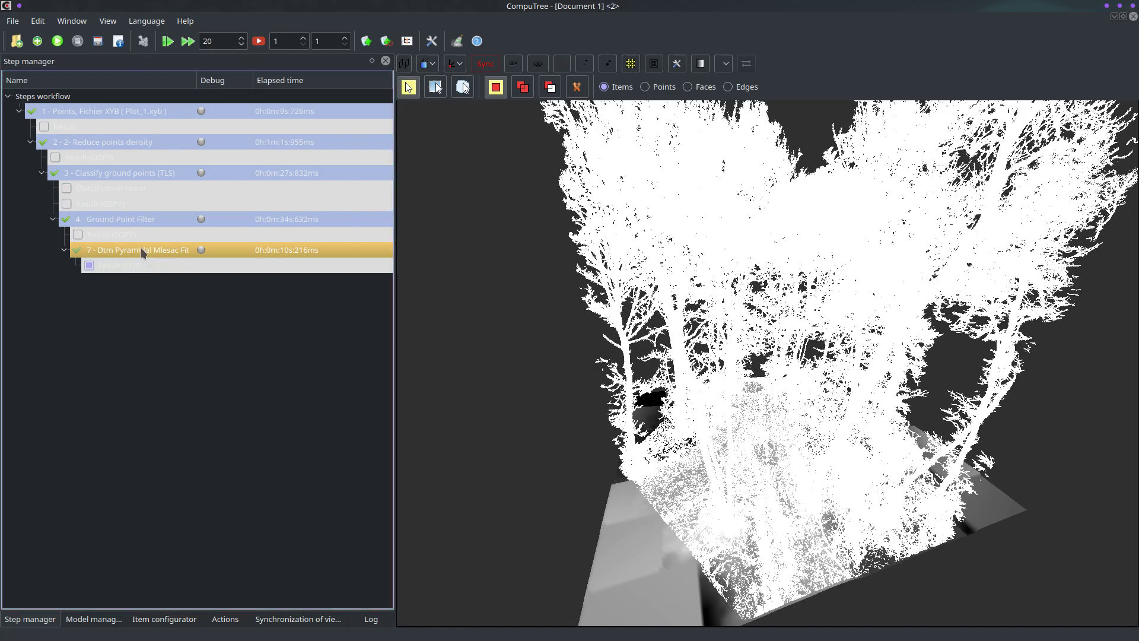
click(37, 41)
double_click(822, 166)
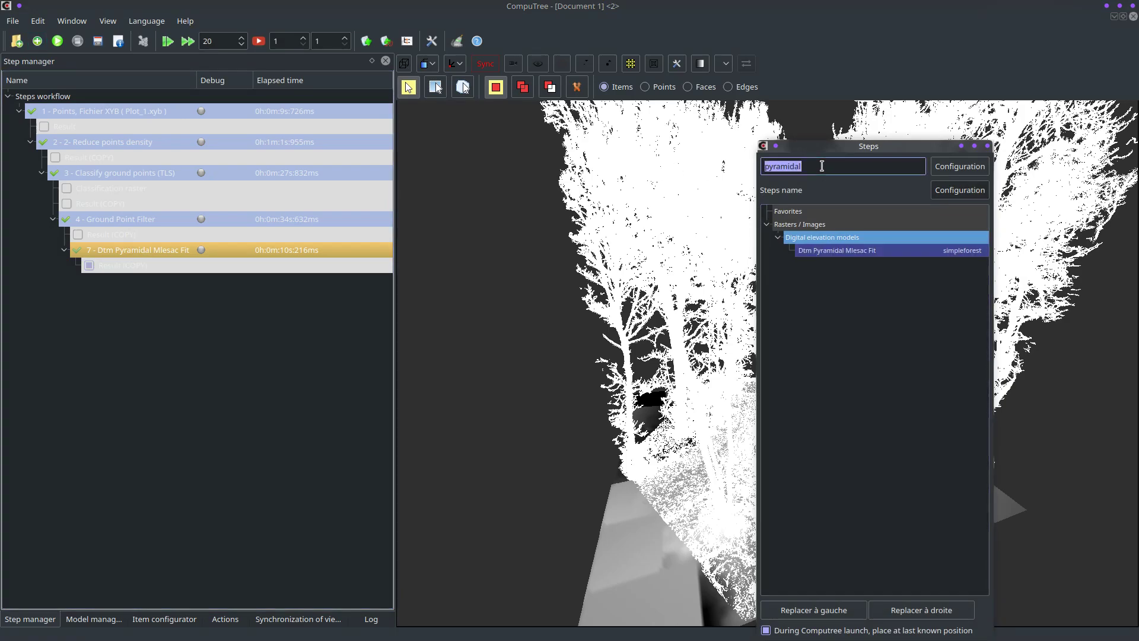
text(cut cloud)
key(Return)
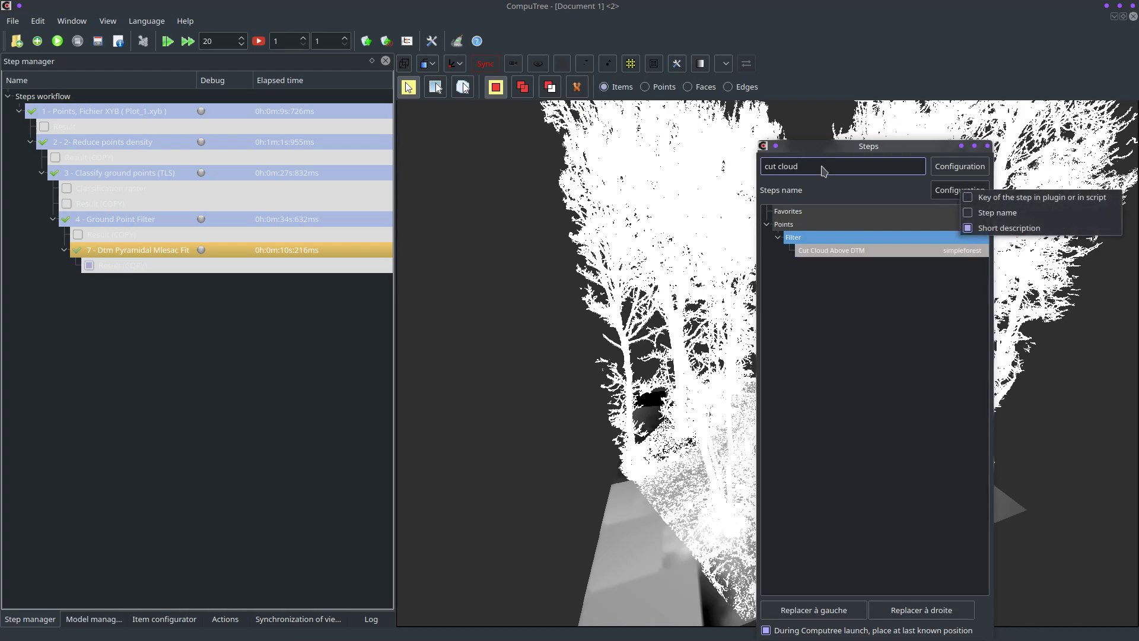
click(815, 254)
double_click(815, 254)
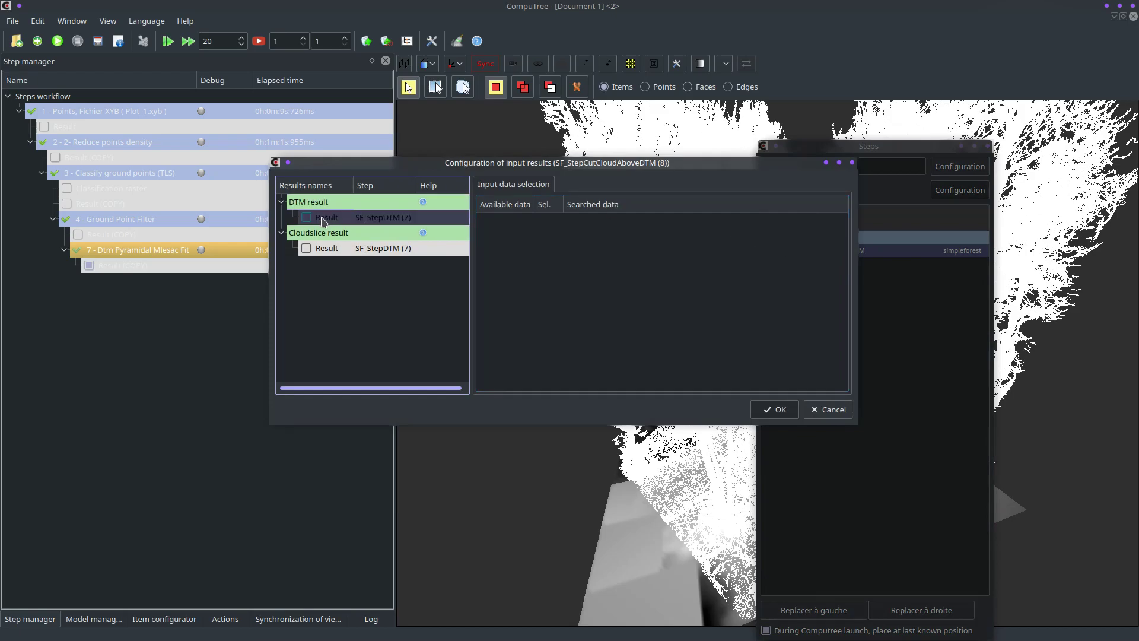
- Configure the cut with the Dtm raster and the Filtered scene as inputs and a threshold height of 0.10 m
click(325, 221)
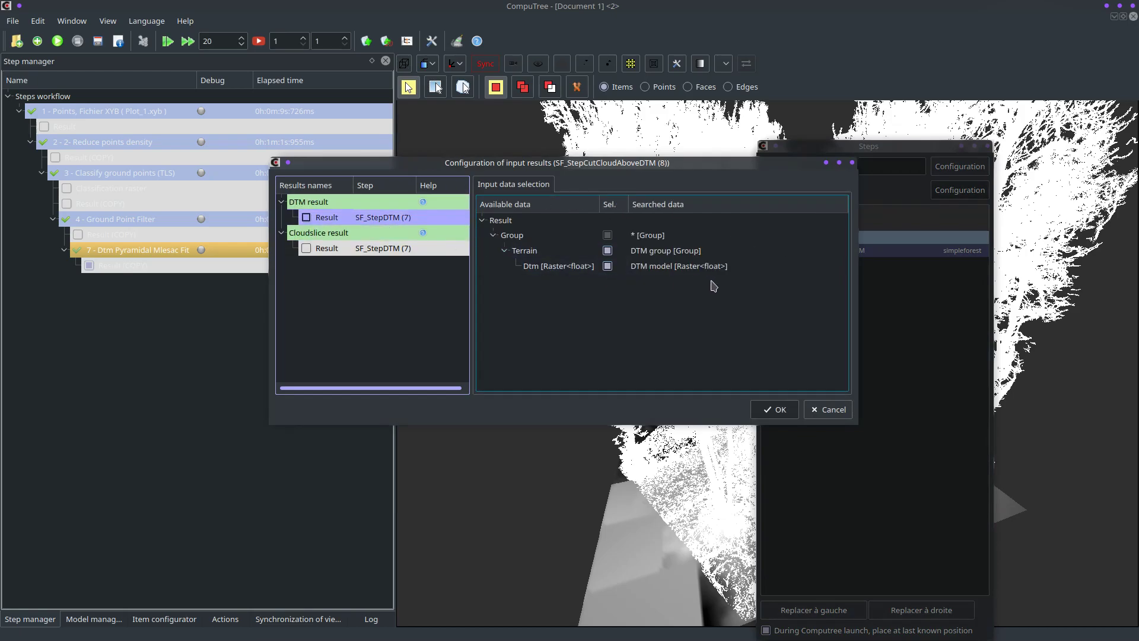
click(309, 252)
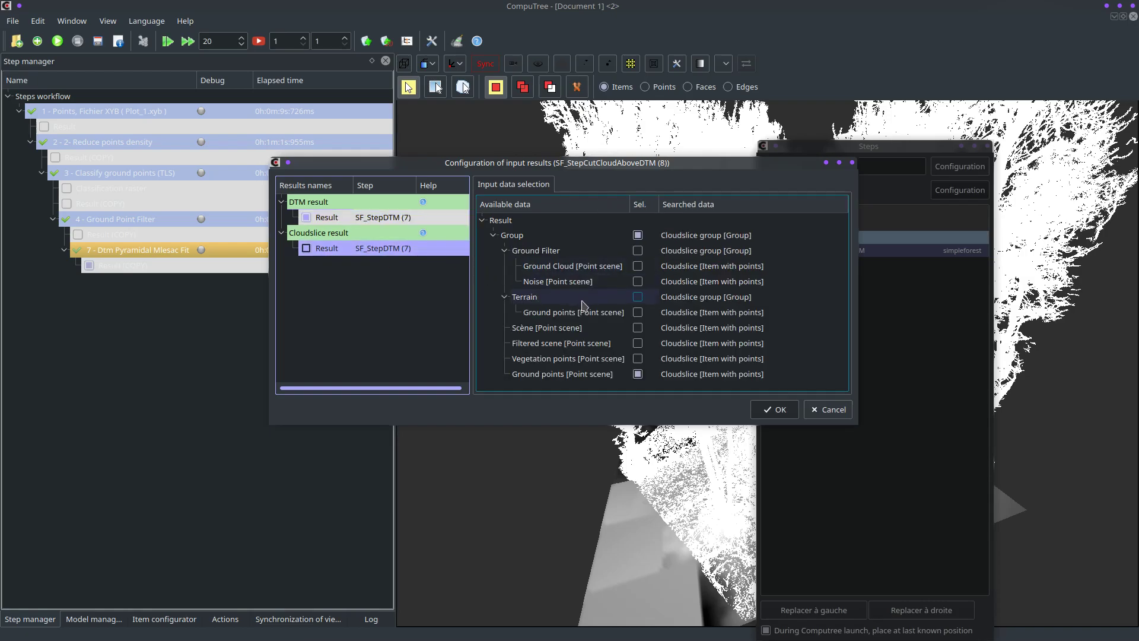
click(637, 344)
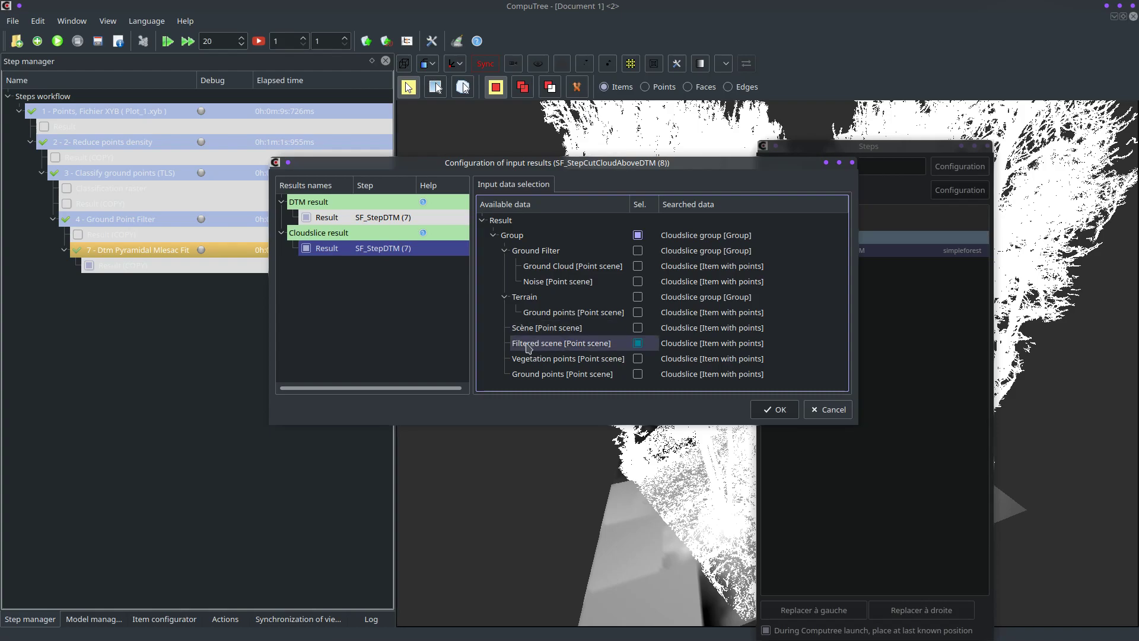
click(779, 414)
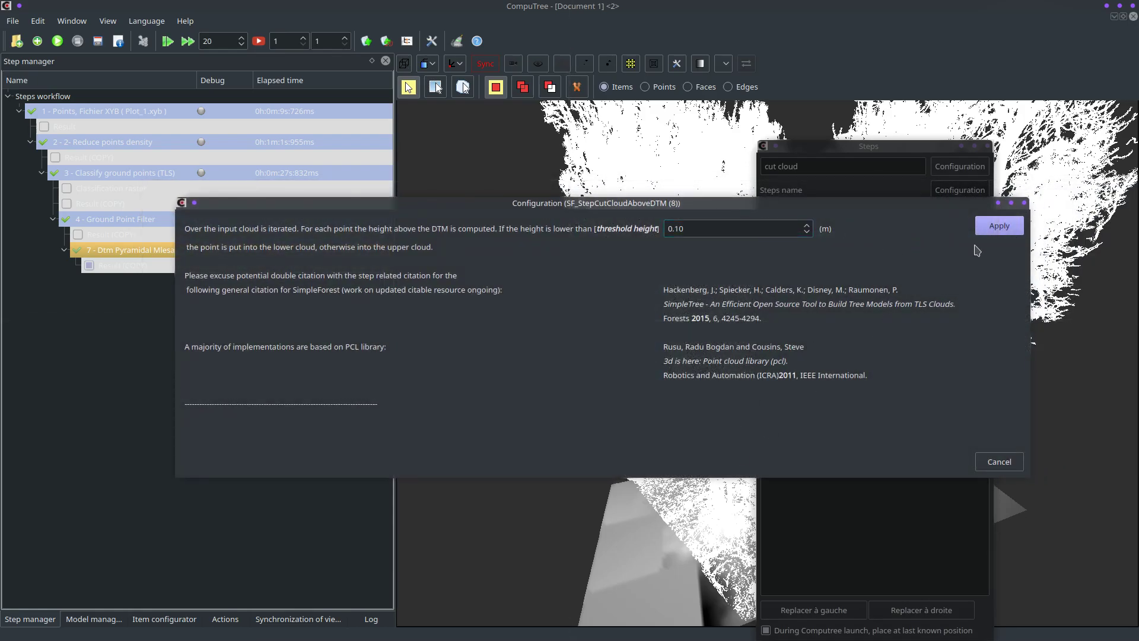
click(999, 226)
drag(550, 429, 998, 163)
click(987, 147)
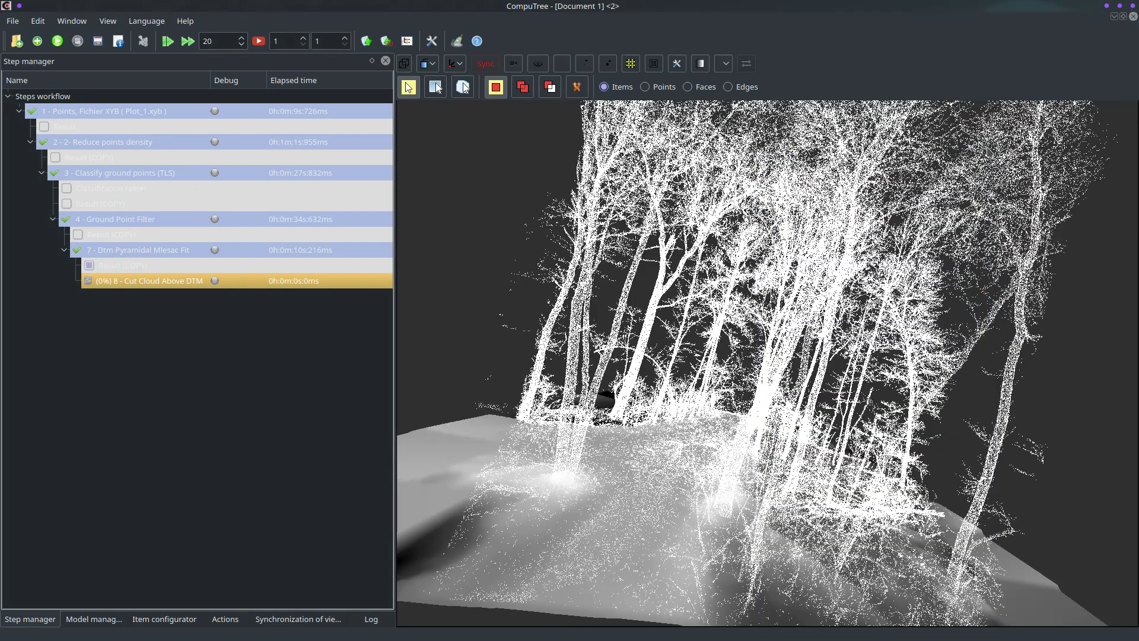
- Run the Cut Cloud Above DTM step and display its result in place of the Dtm Pyramidal Mlesac Fit result
double_click(725, 446)
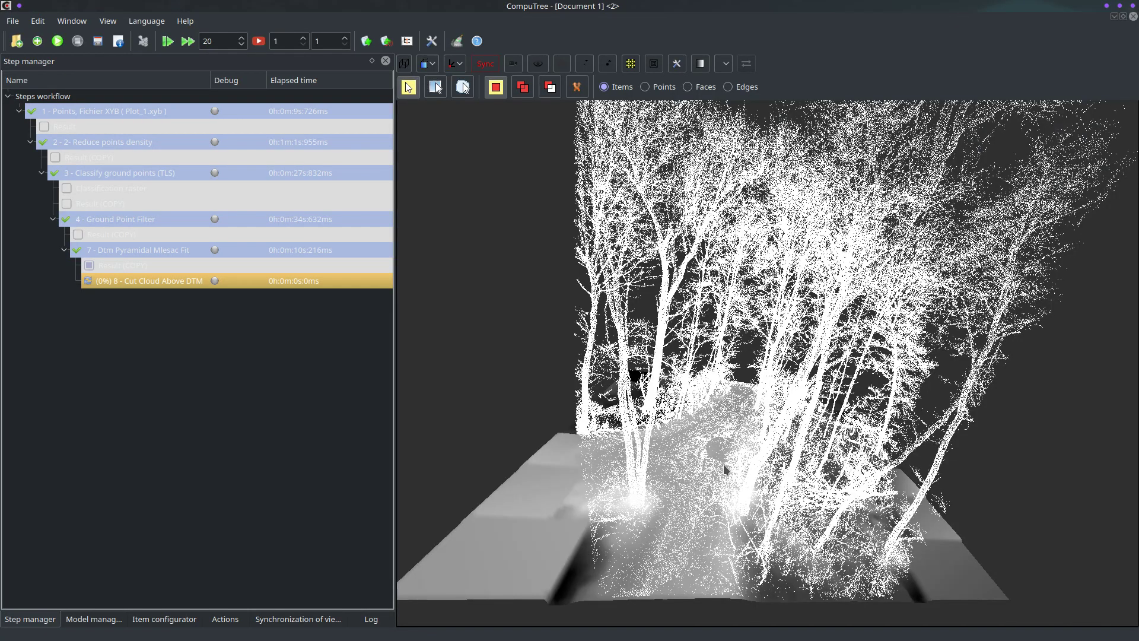
drag(720, 485, 740, 468)
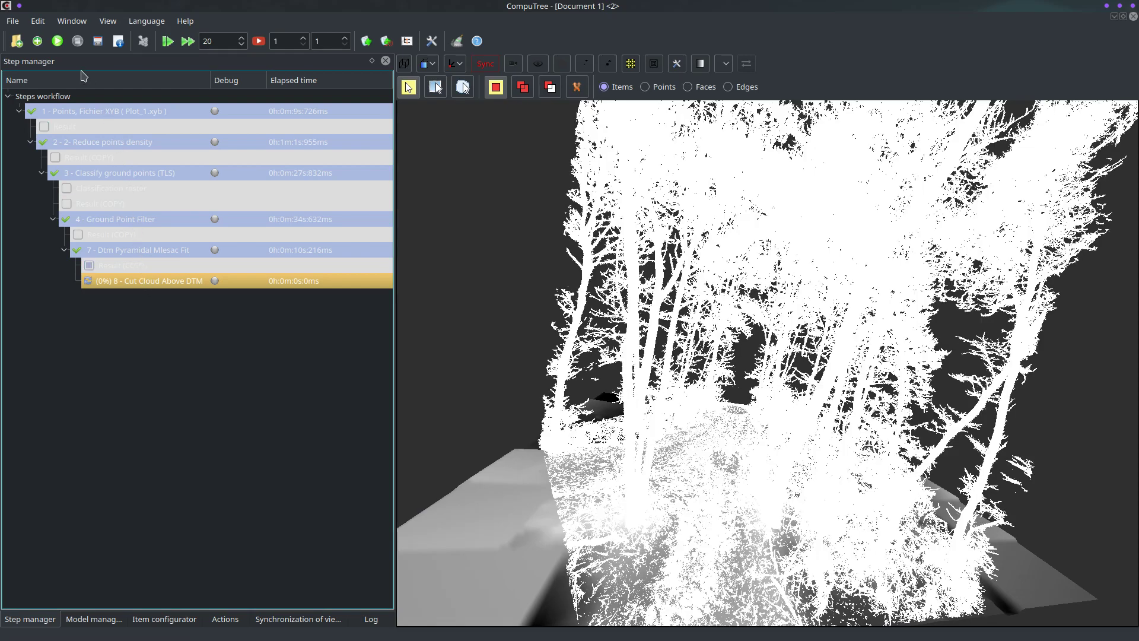
click(57, 45)
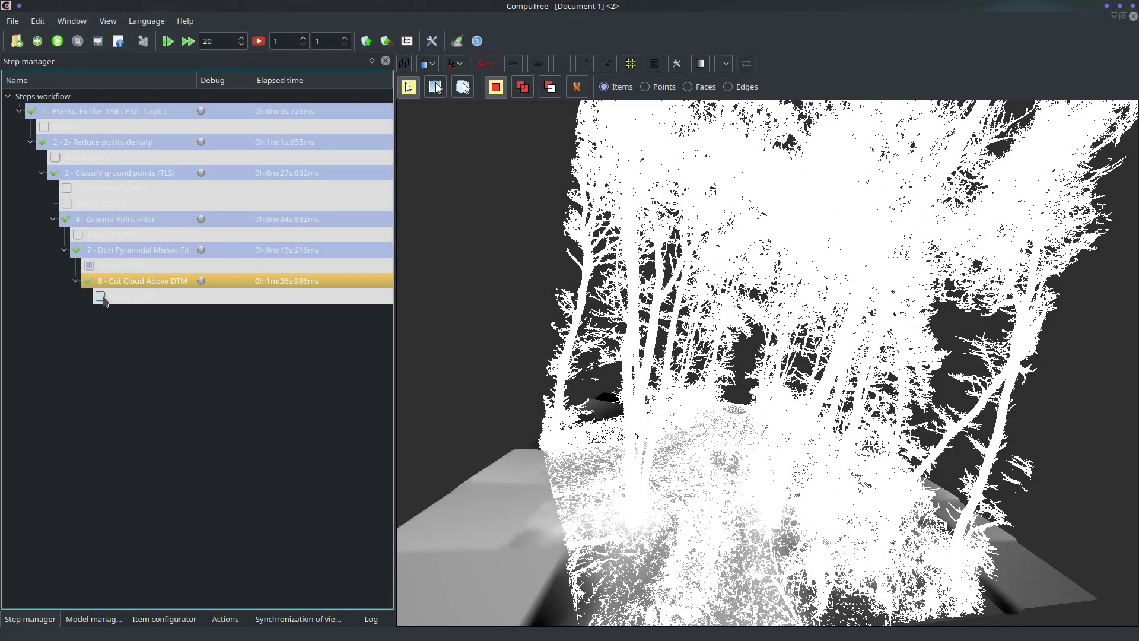
click(94, 265)
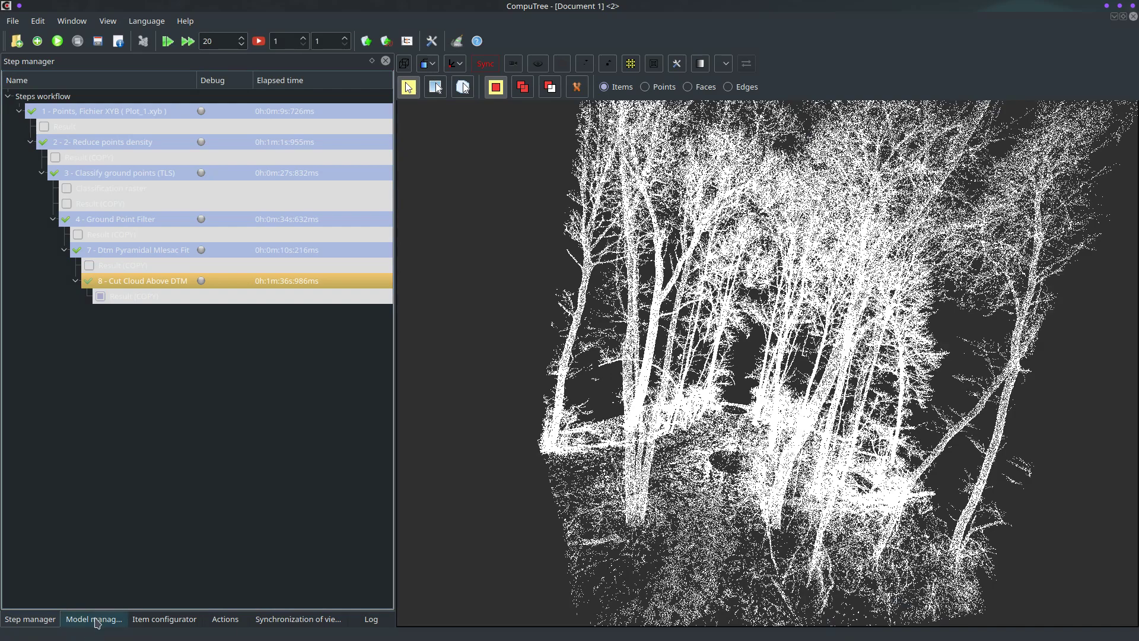
- Hide the Dtm and Filtered scene, and show only the Lower point scene of the Vertical Slice for inspection
click(93, 619)
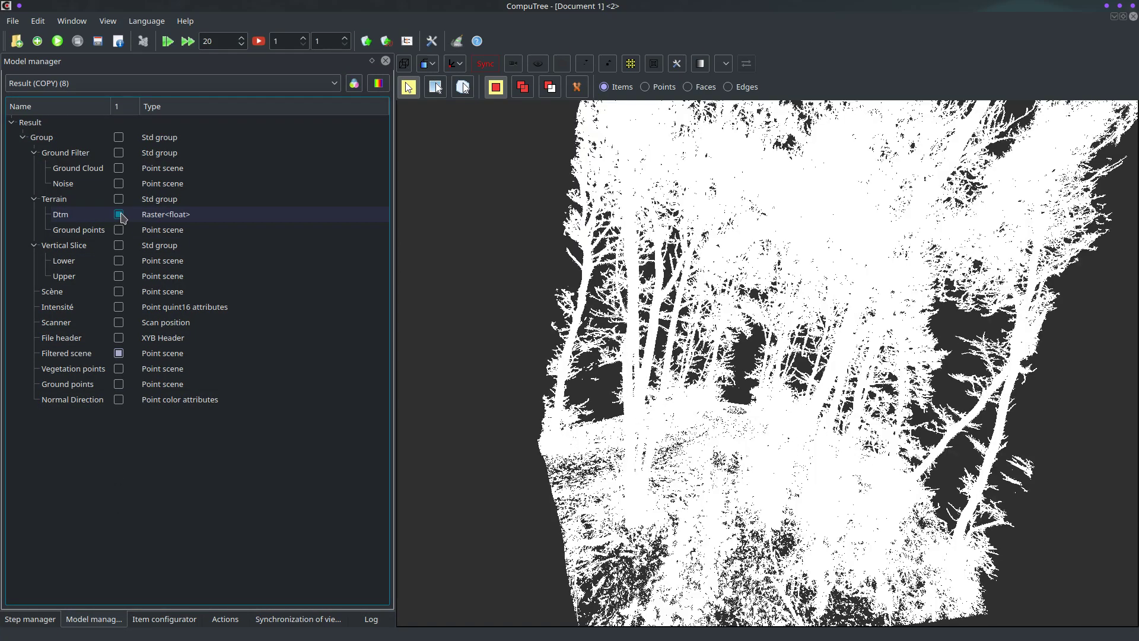
click(118, 353)
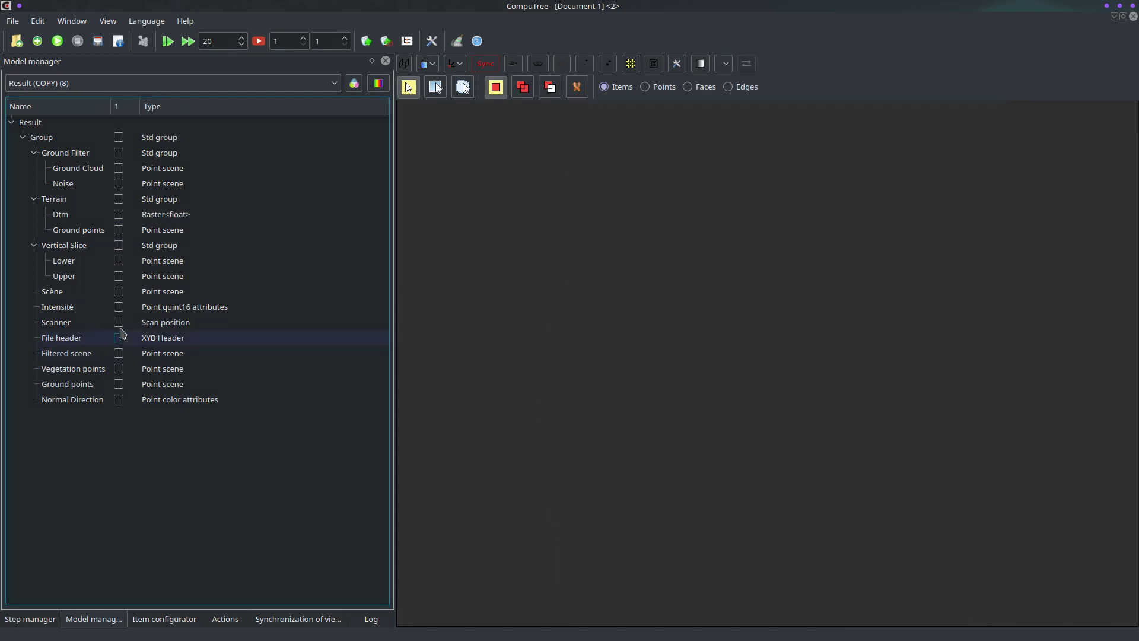
click(120, 265)
click(119, 261)
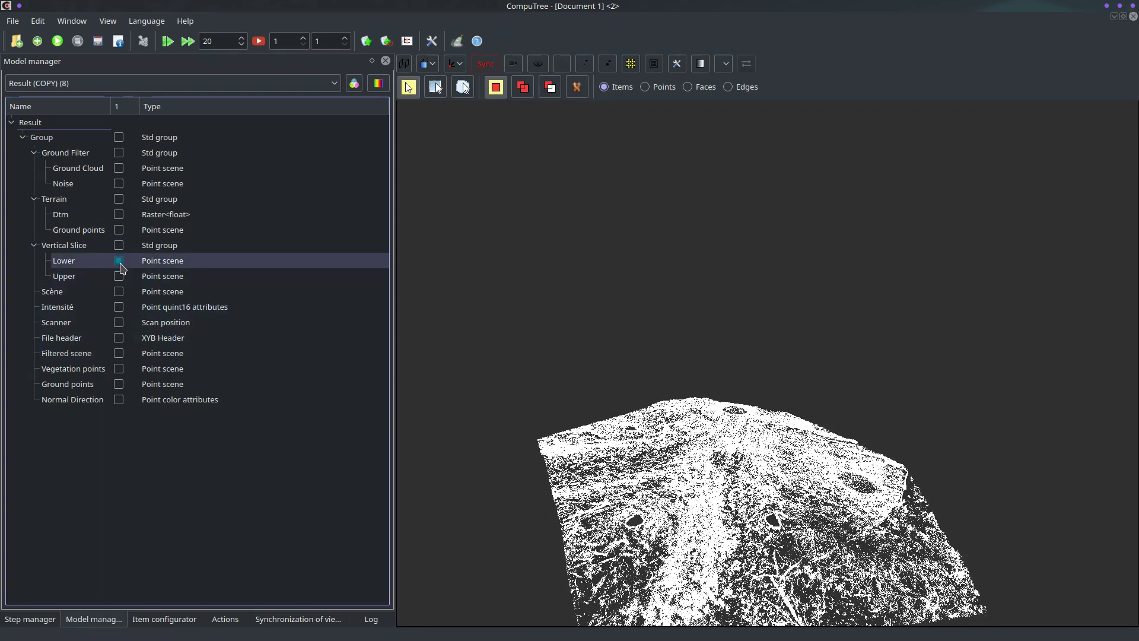
drag(595, 425, 649, 448)
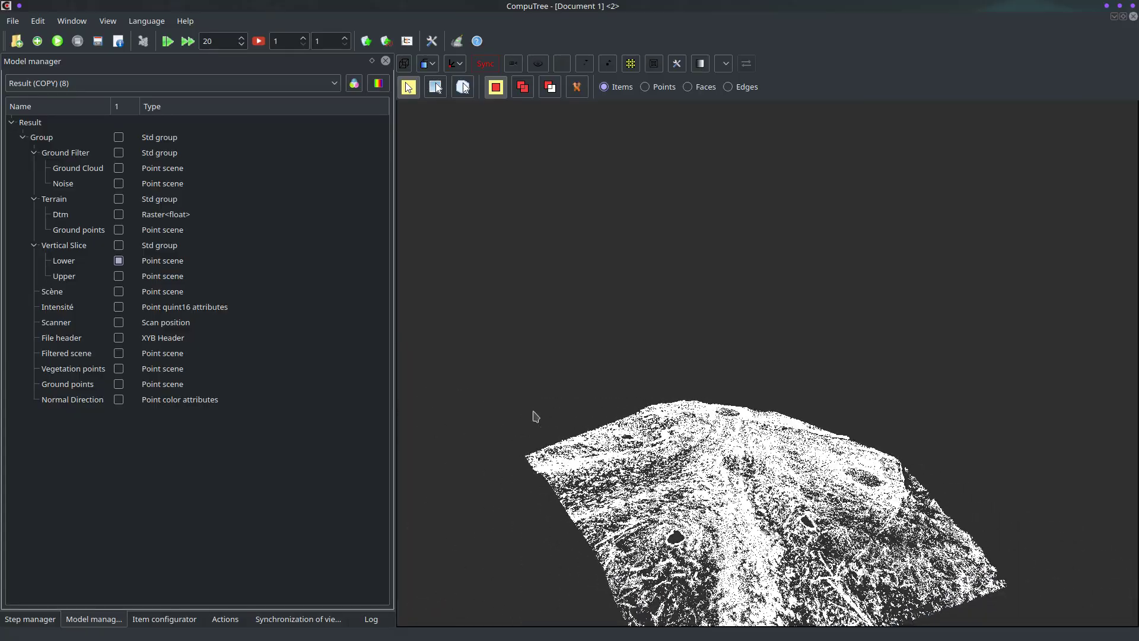
- Show the Upper point scene instead of the Lower one and examine the tree bases up close and from a distance
click(119, 261)
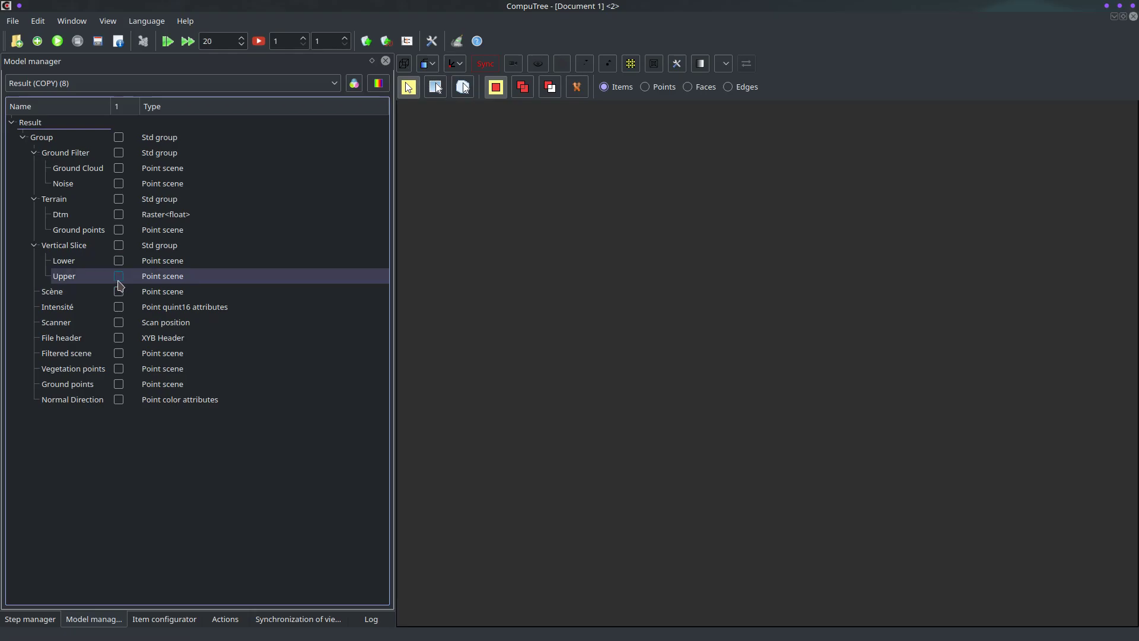
click(119, 276)
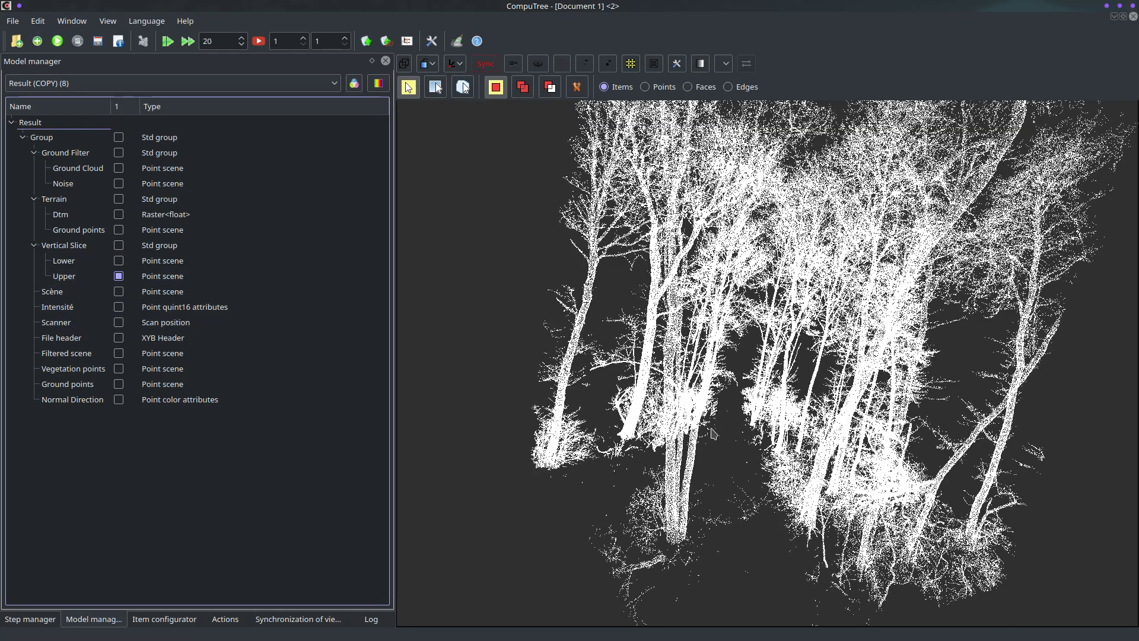
mouse_move(777, 445)
mouse_down()
mouse_move(919, 443)
mouse_move(805, 441)
mouse_move(763, 428)
mouse_up()
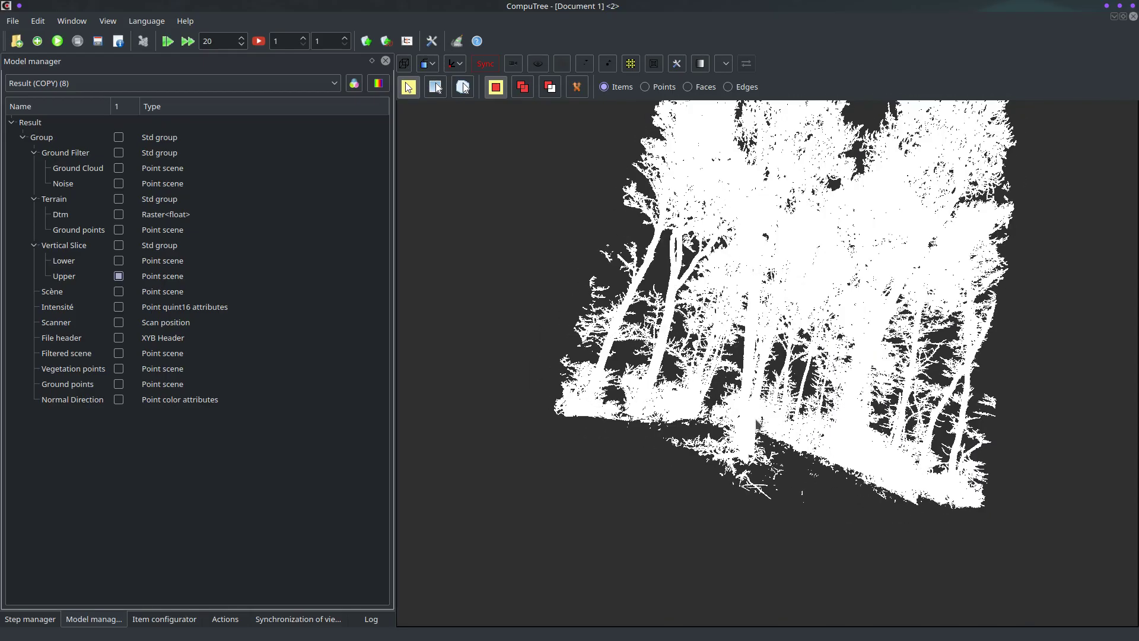
scroll(771, 416, up, 3)
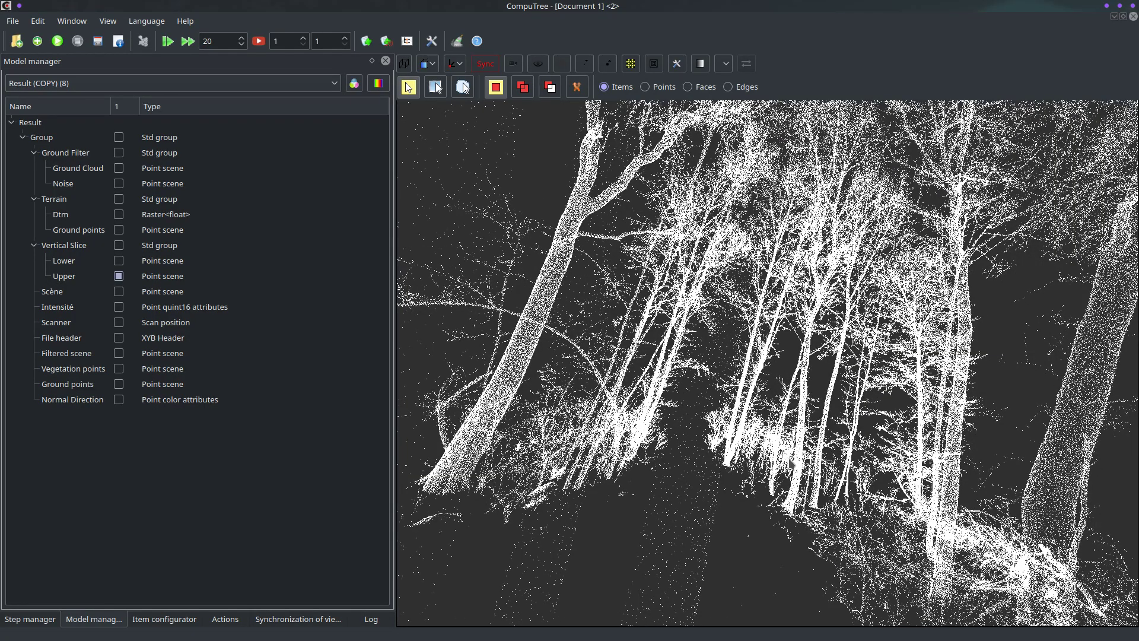
scroll(799, 481, up, 4)
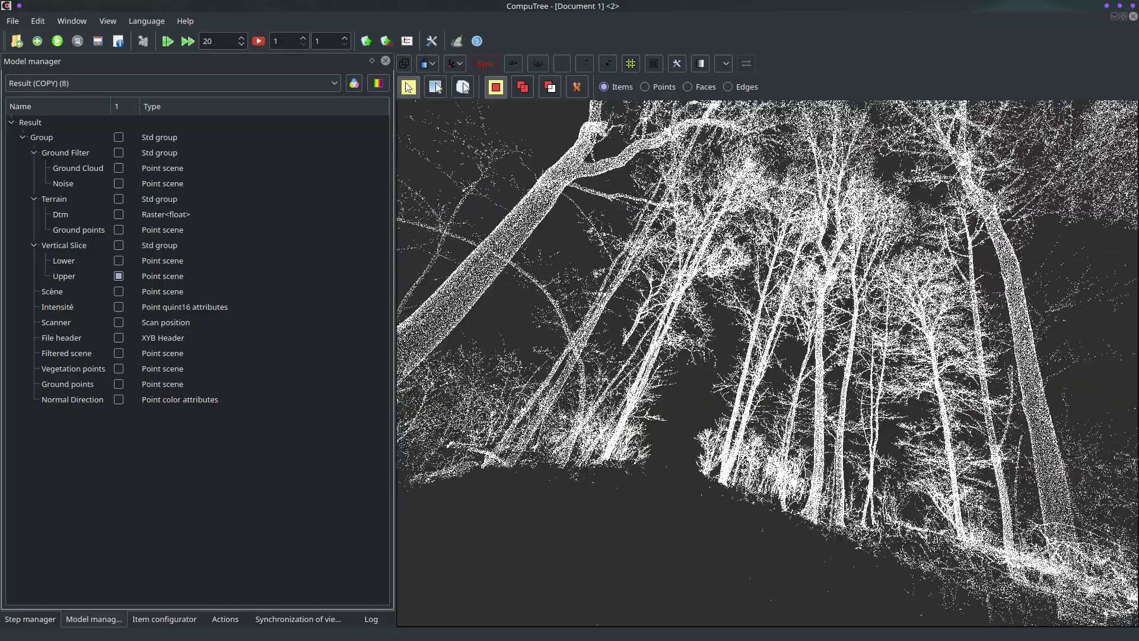
scroll(807, 471, up, 3)
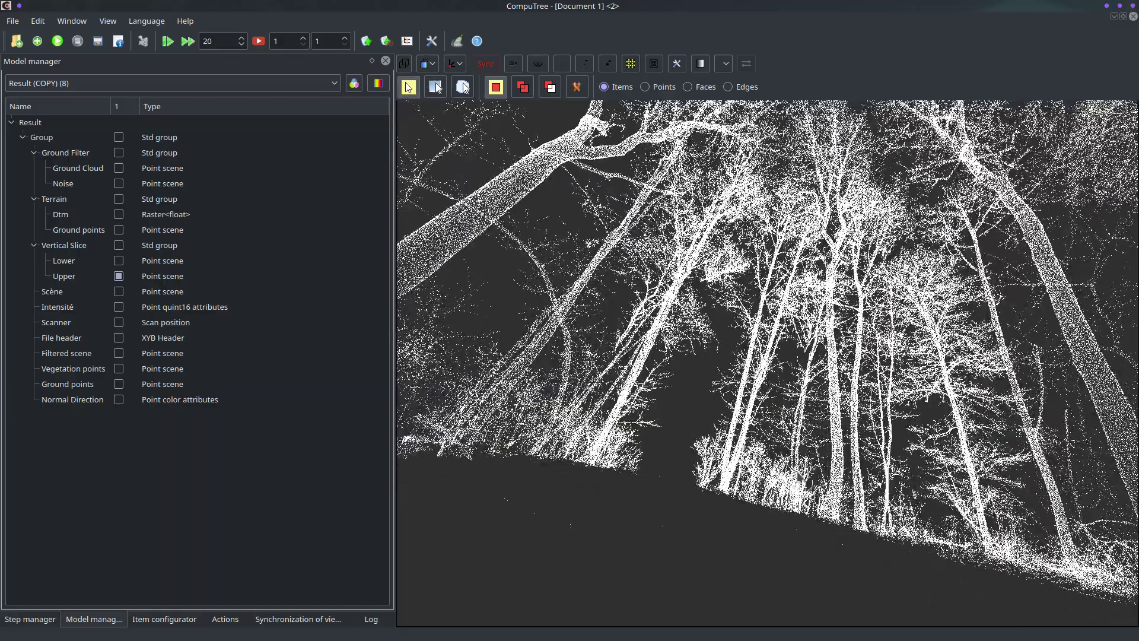
scroll(798, 473, up, 2)
scroll(789, 492, up, 2)
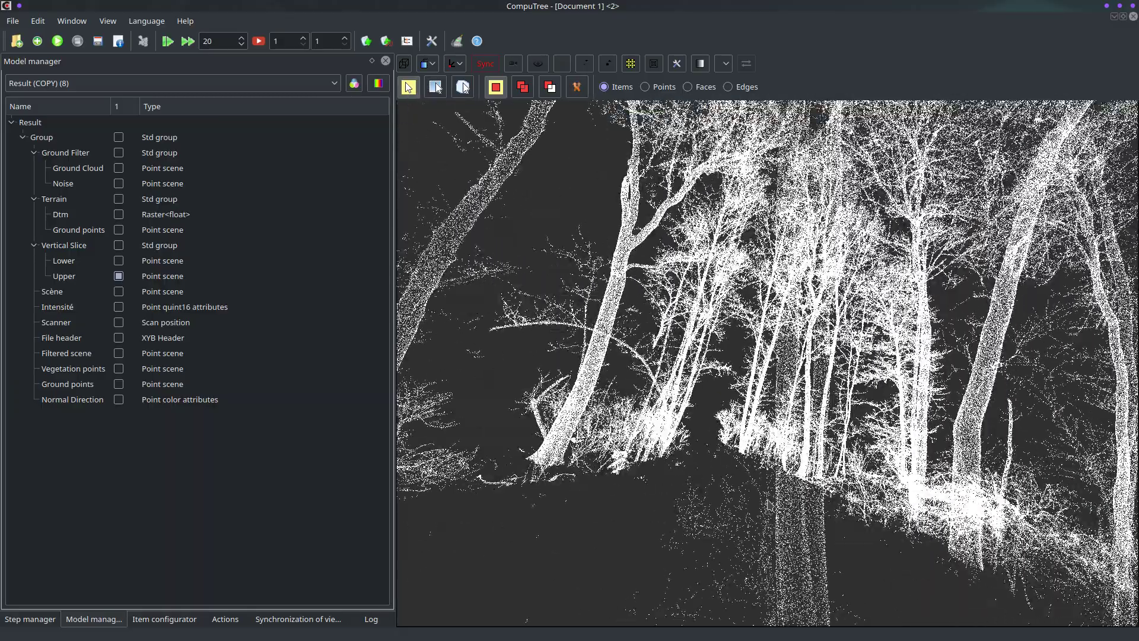
scroll(768, 504, down, 5)
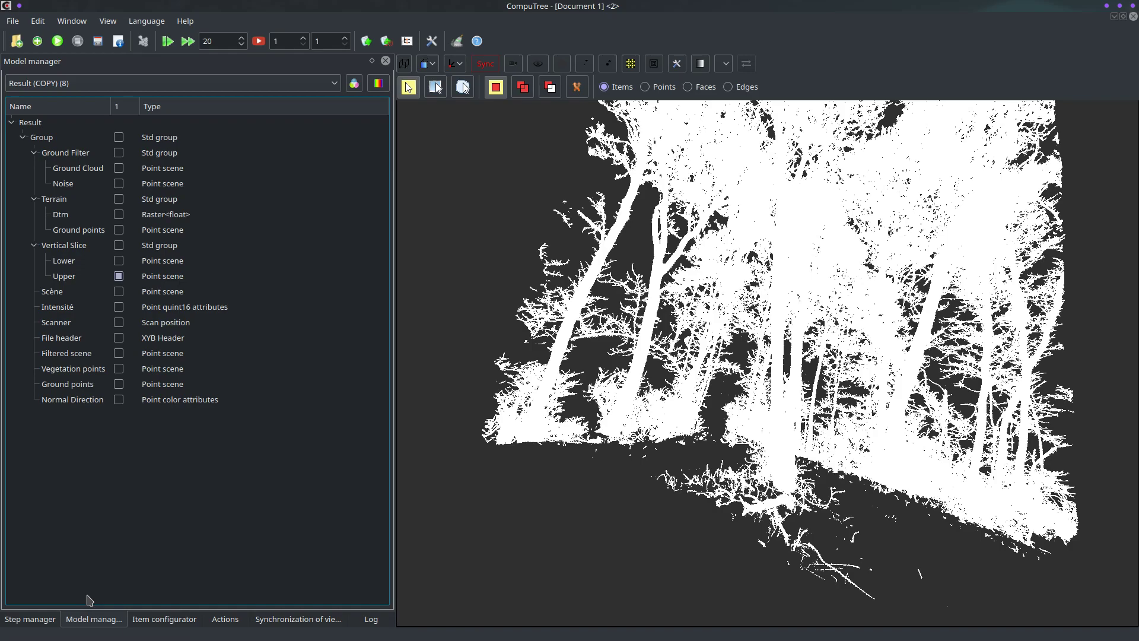
- Add a second Cut Cloud Above DTM step beneath the first one in the workflow
click(35, 620)
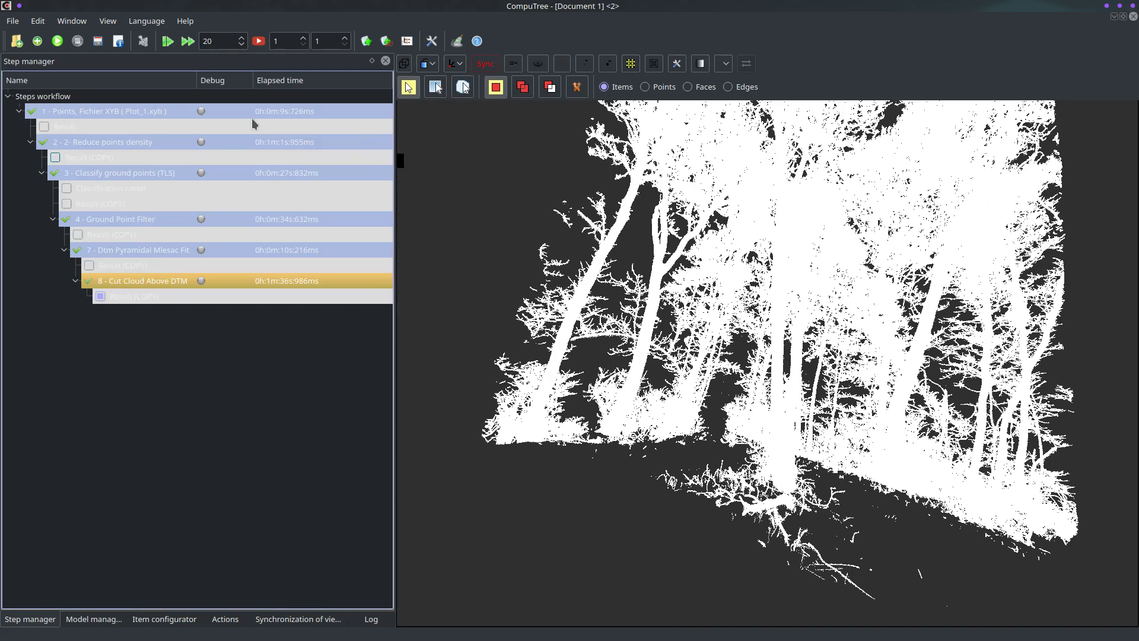
click(37, 41)
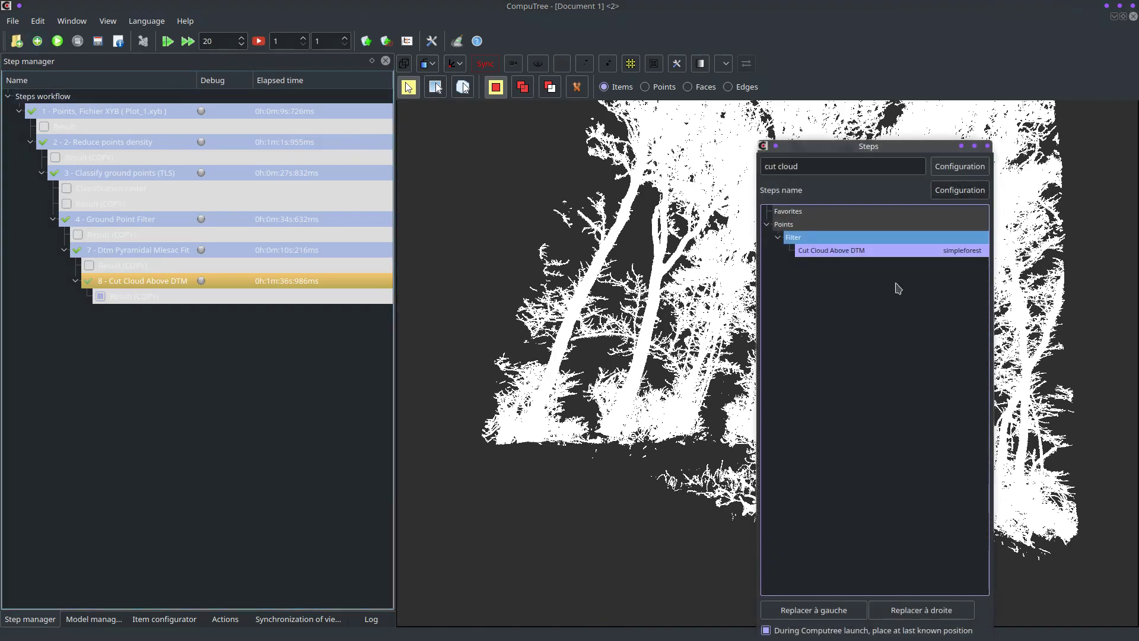
double_click(849, 255)
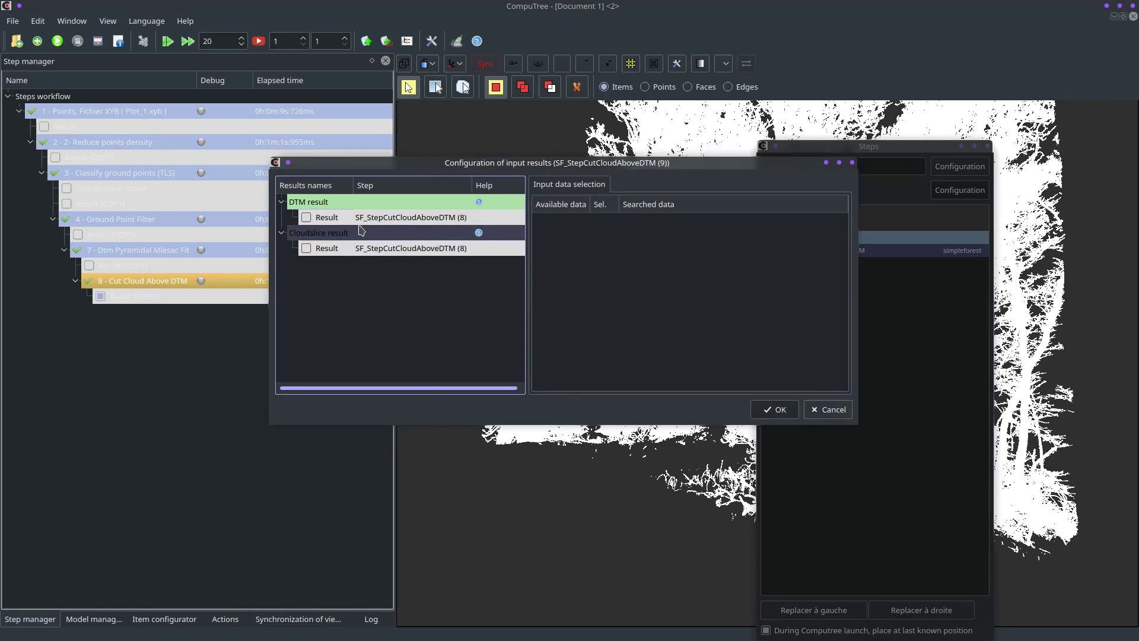
- Assign the Dtm raster and the Vertical Slice's Upper point scene as inputs of the second cut step and accept the selection
click(306, 217)
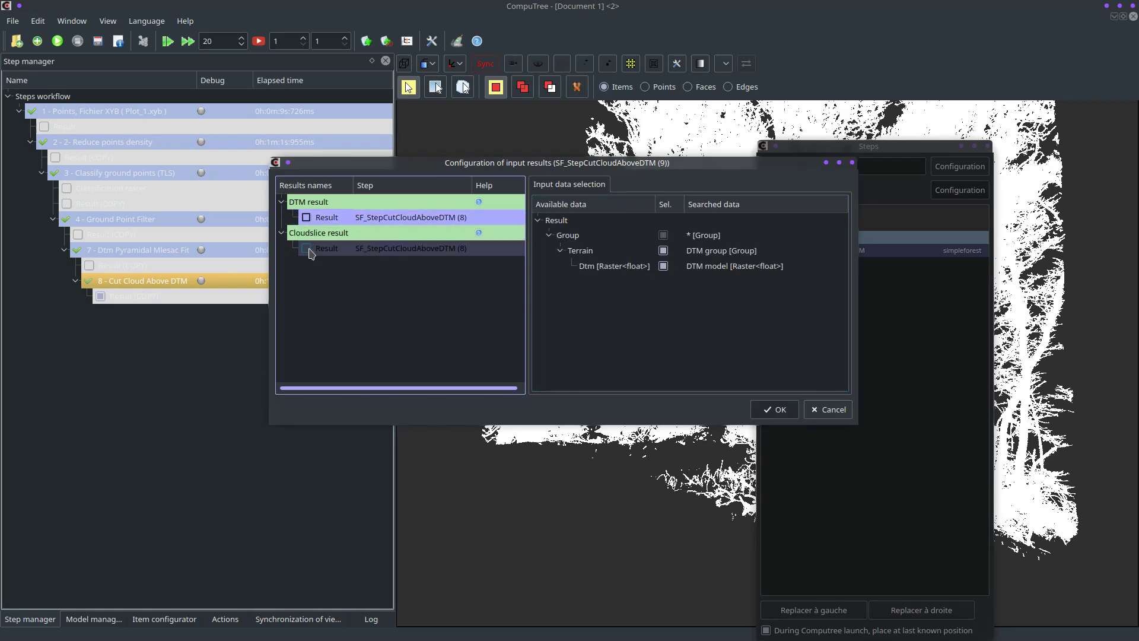
click(307, 248)
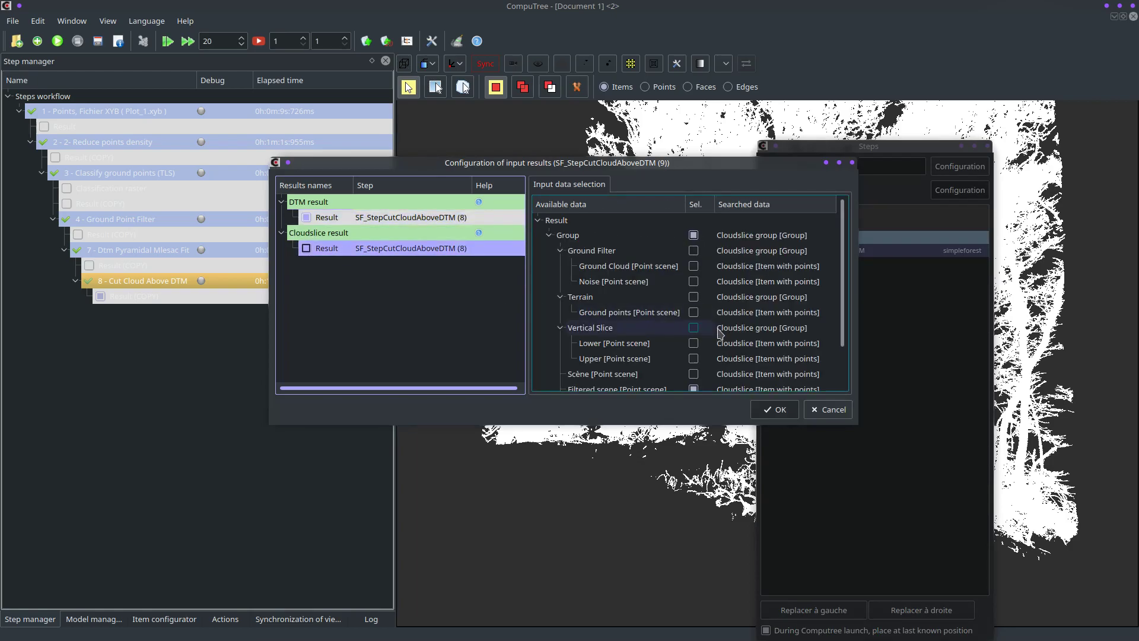
scroll(719, 338, down, 1)
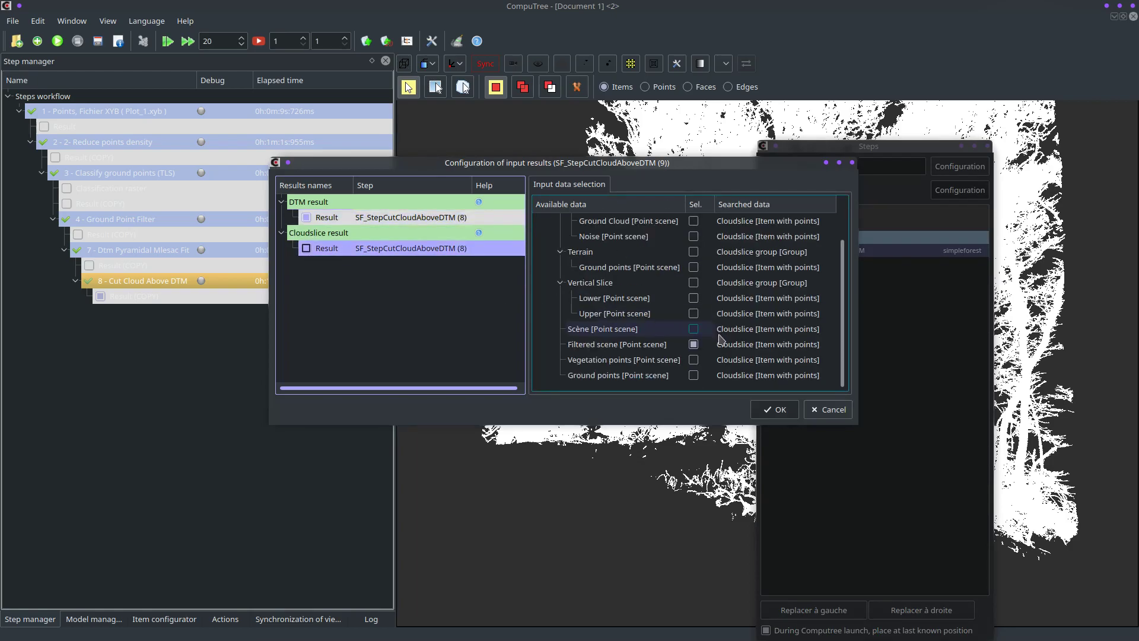
click(693, 313)
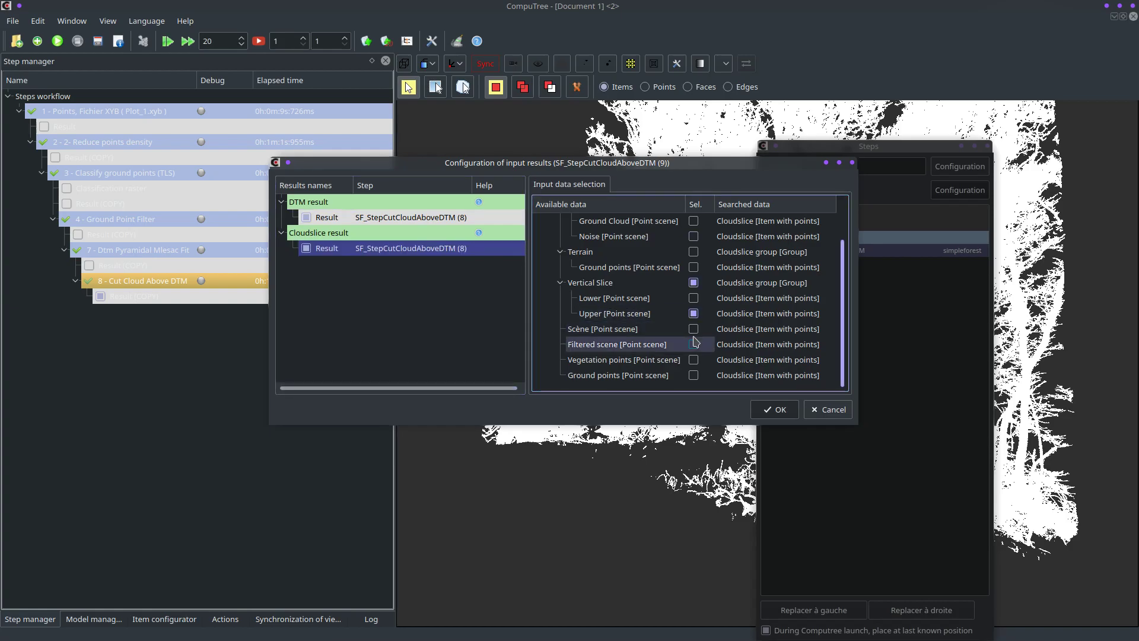
click(775, 409)
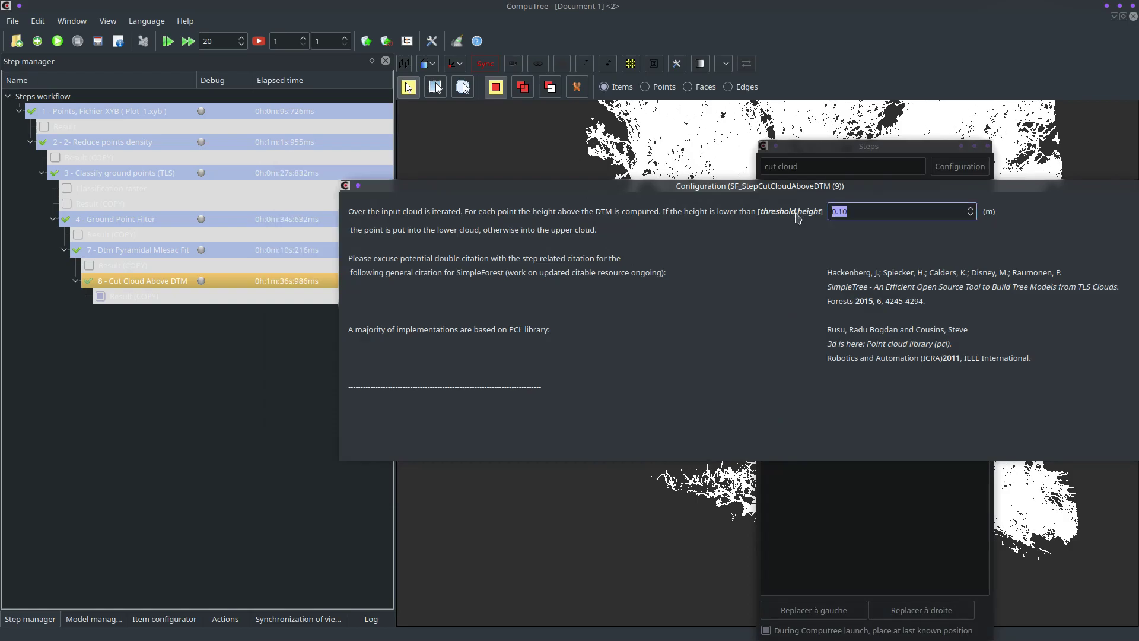
- Set the second cut's threshold height to 1.5 m, apply the configuration and run the step
text(1)
drag(814, 188, 699, 193)
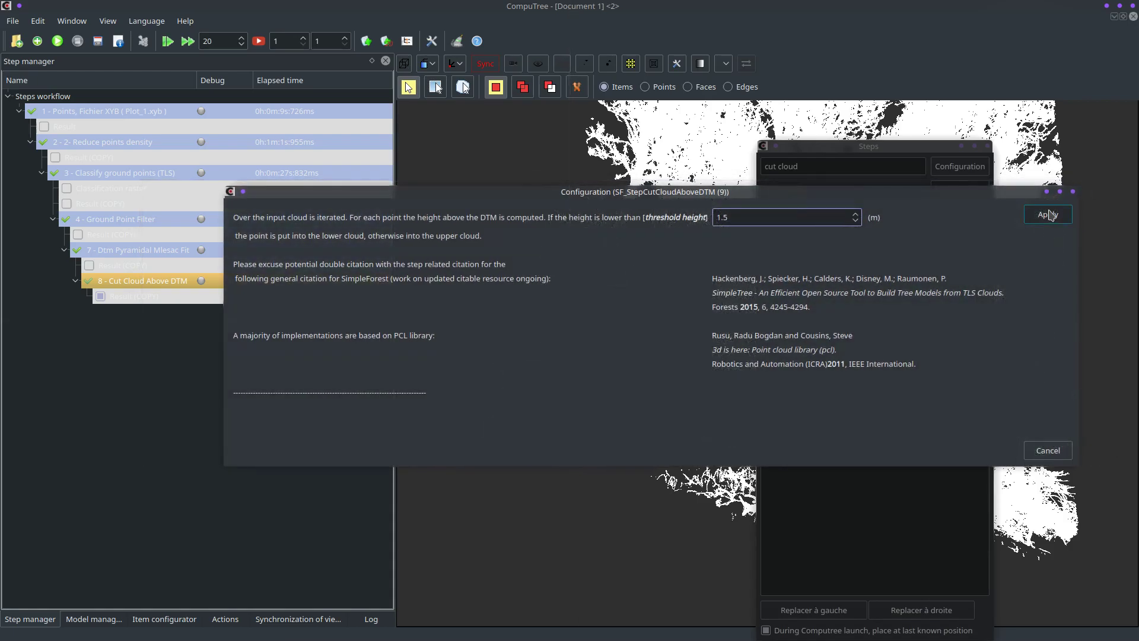
click(1048, 215)
click(57, 40)
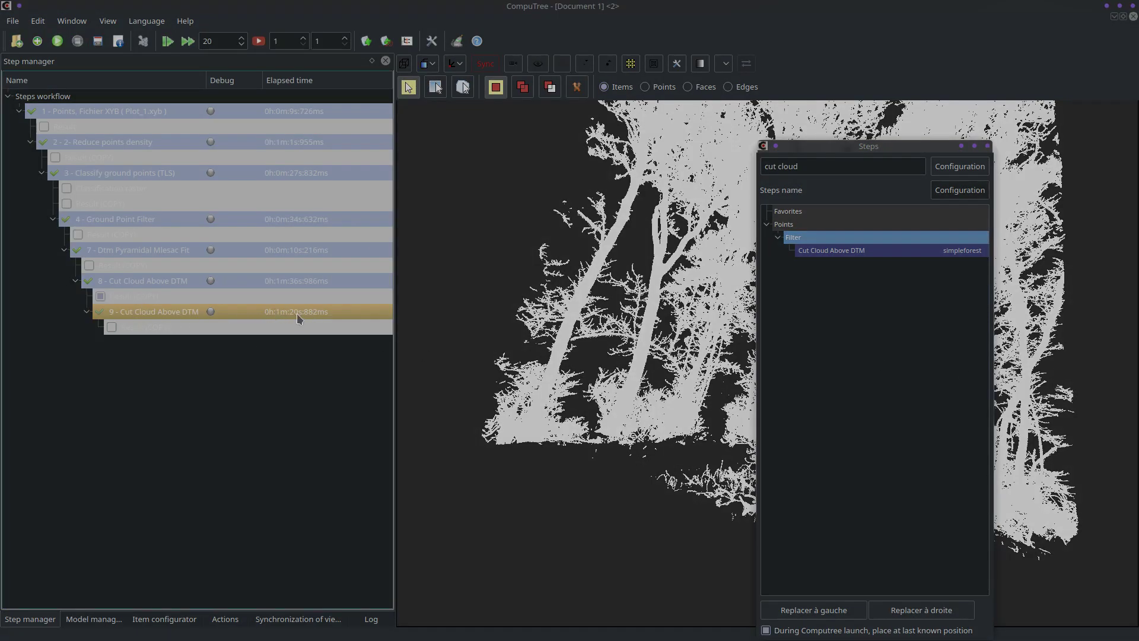
- Display the second cut's result instead of the first one's, showing only the nested Vertical Slice's Upper point scene
click(112, 328)
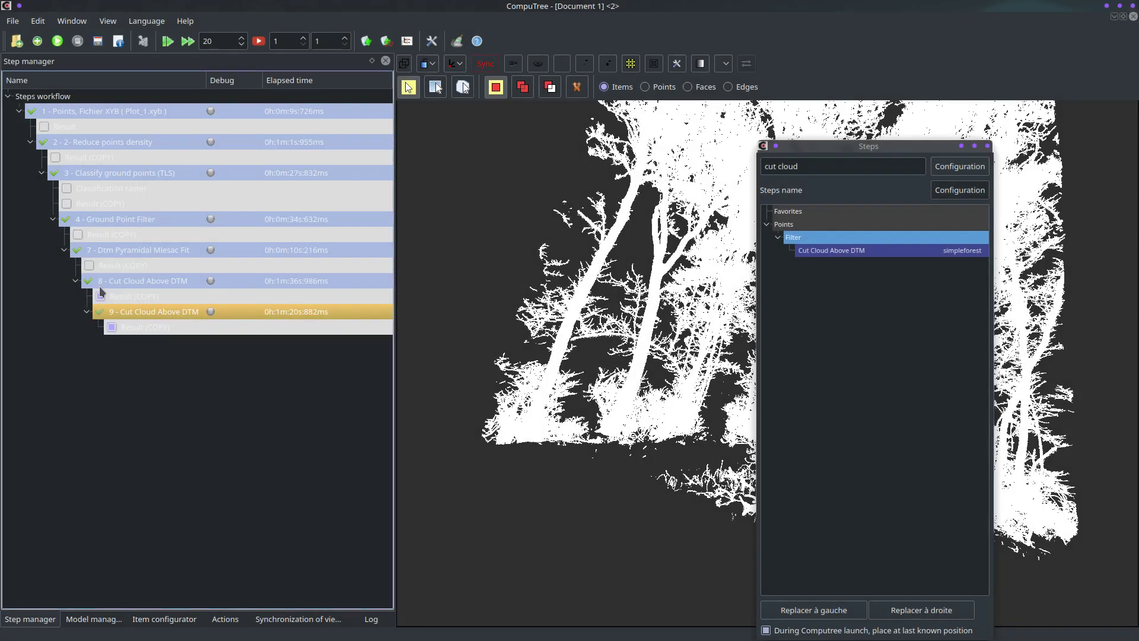
click(94, 618)
click(119, 322)
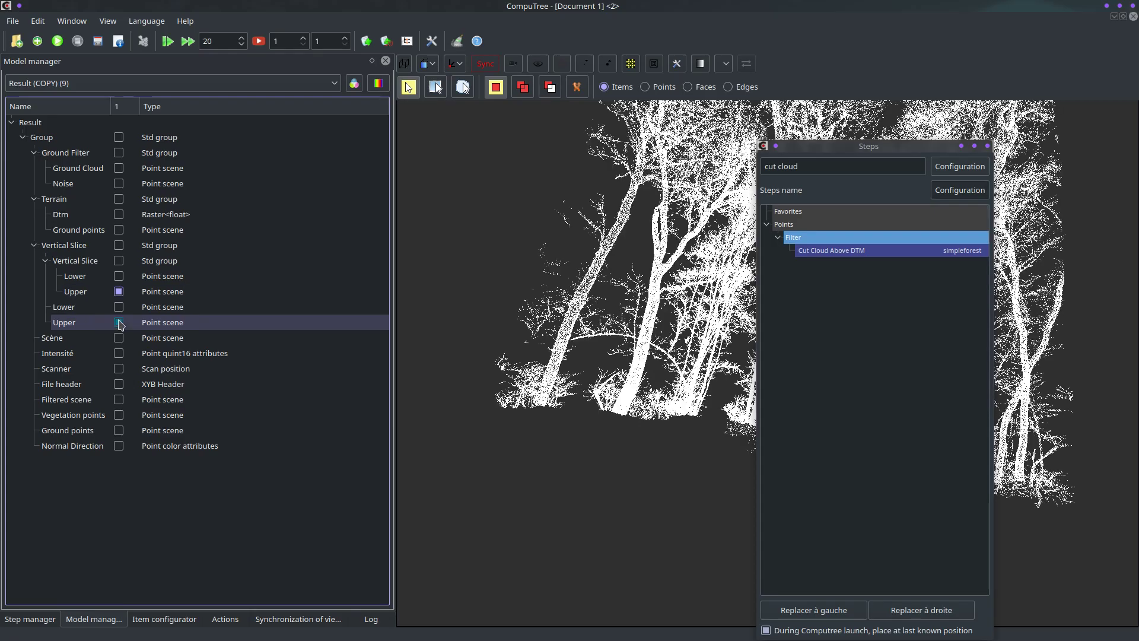
drag(433, 340, 576, 374)
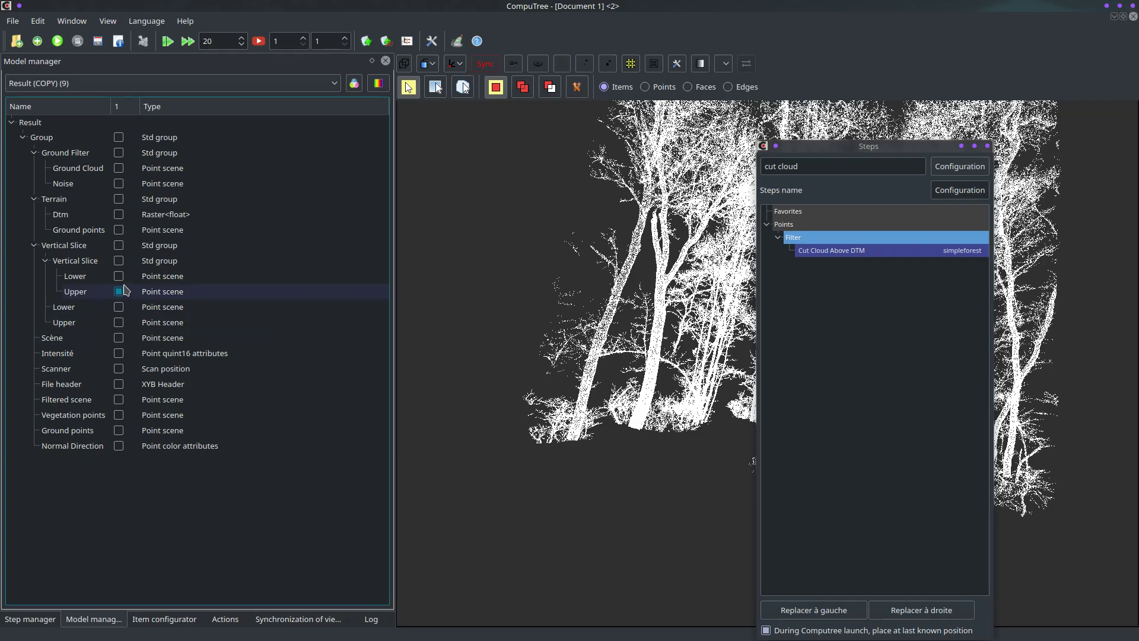
- Show the nested Vertical Slice's Lower point scene instead of the Upper one and examine it from the side and from above
drag(540, 342, 581, 349)
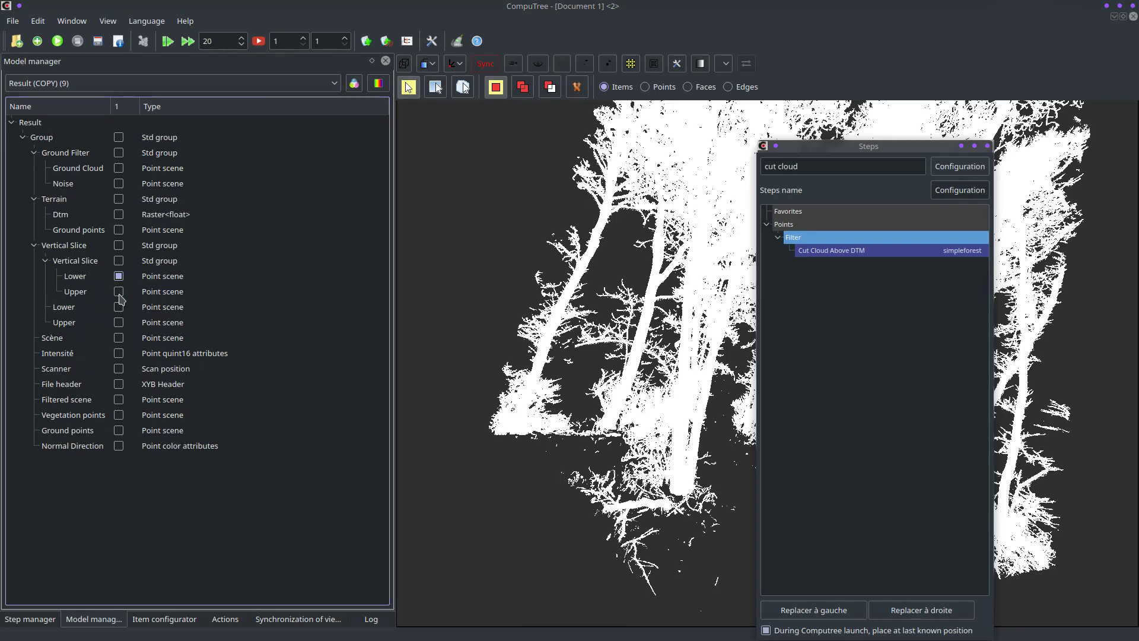
drag(644, 518, 568, 393)
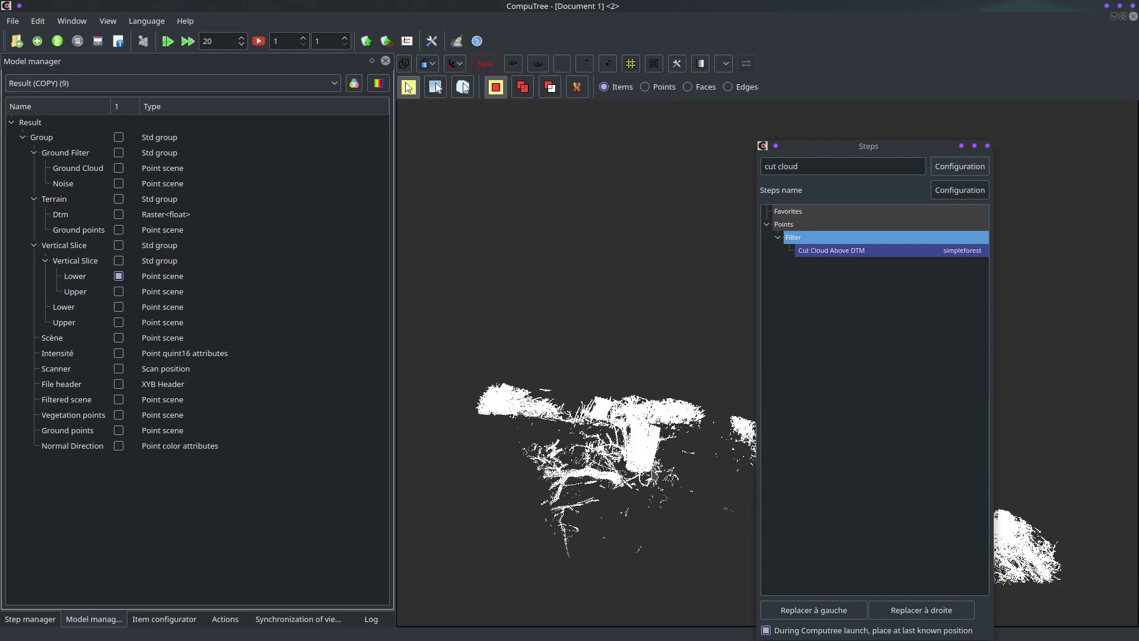
drag(631, 468, 668, 511)
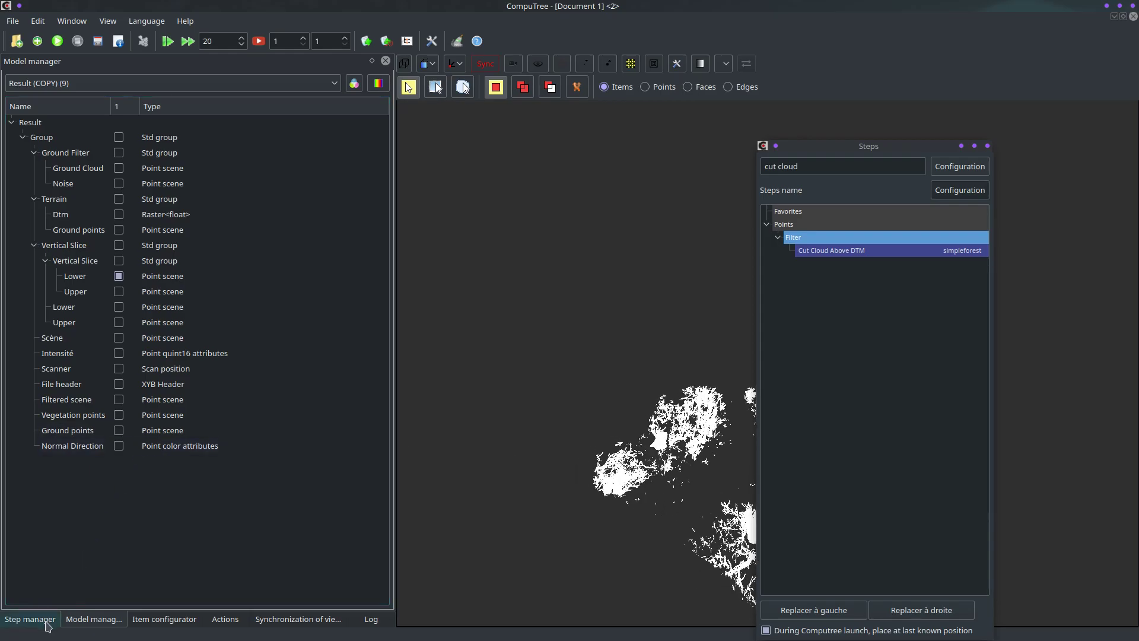
drag(471, 551, 605, 469)
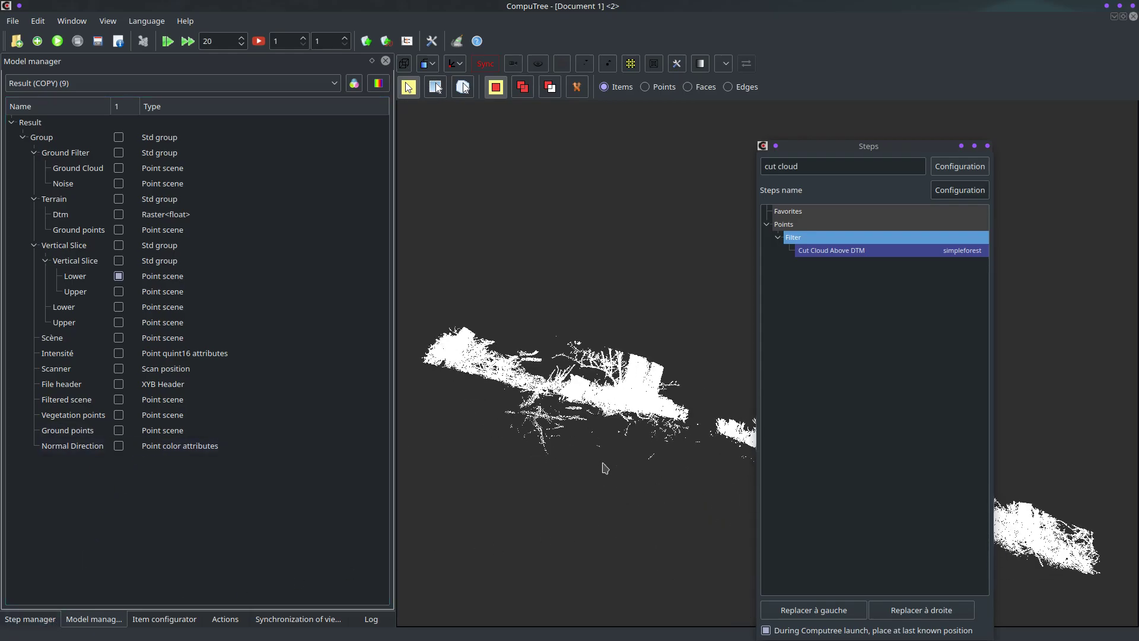
- Add a third Cut Cloud Above DTM step beneath the second, using the Dtm raster and the nested Vertical Slice's Lower point scene as inputs
click(46, 619)
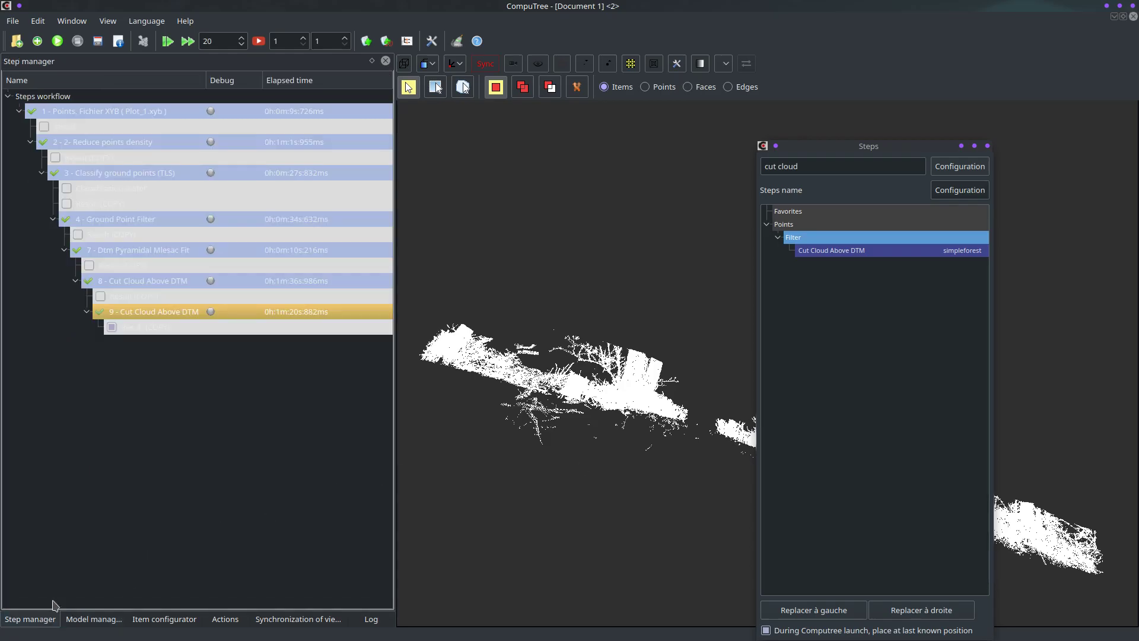
double_click(839, 256)
click(308, 218)
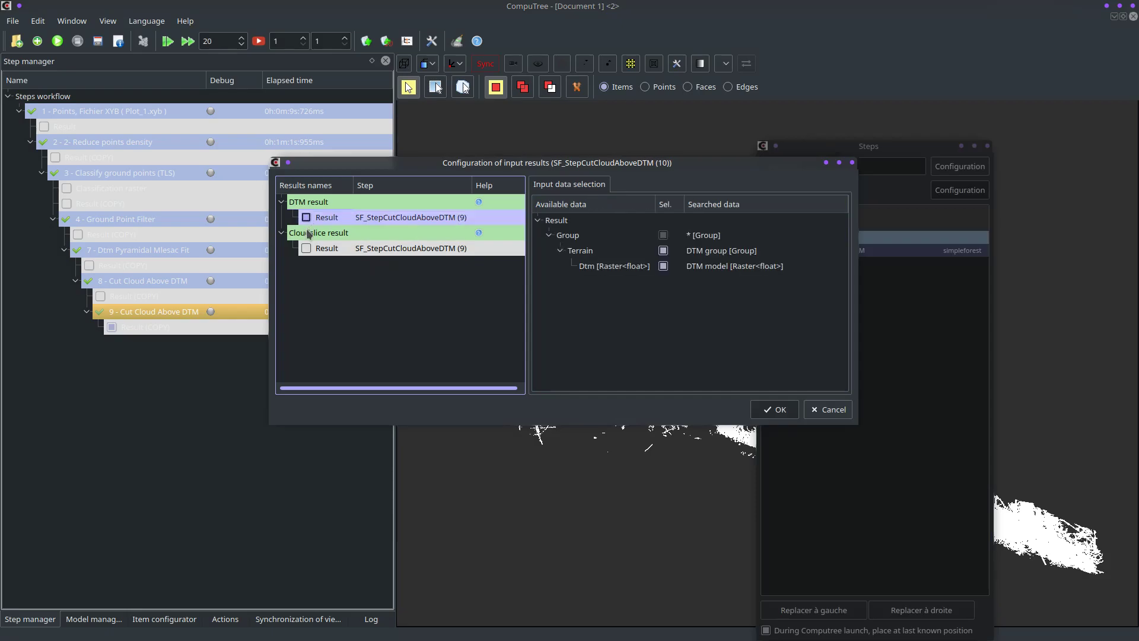
click(308, 249)
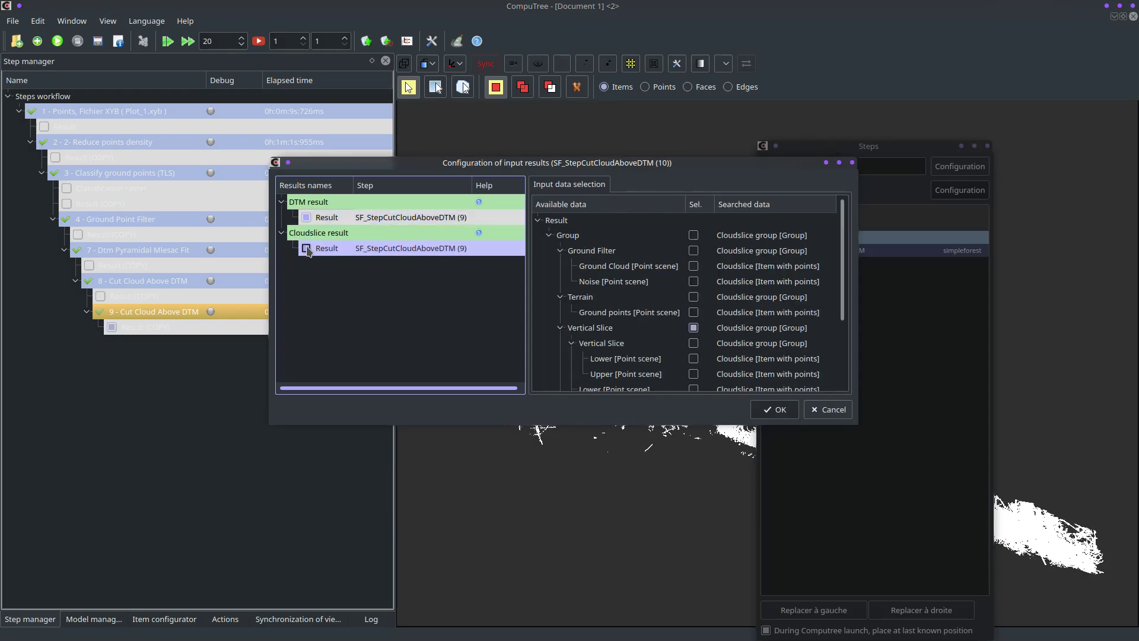
scroll(724, 323, down, 1)
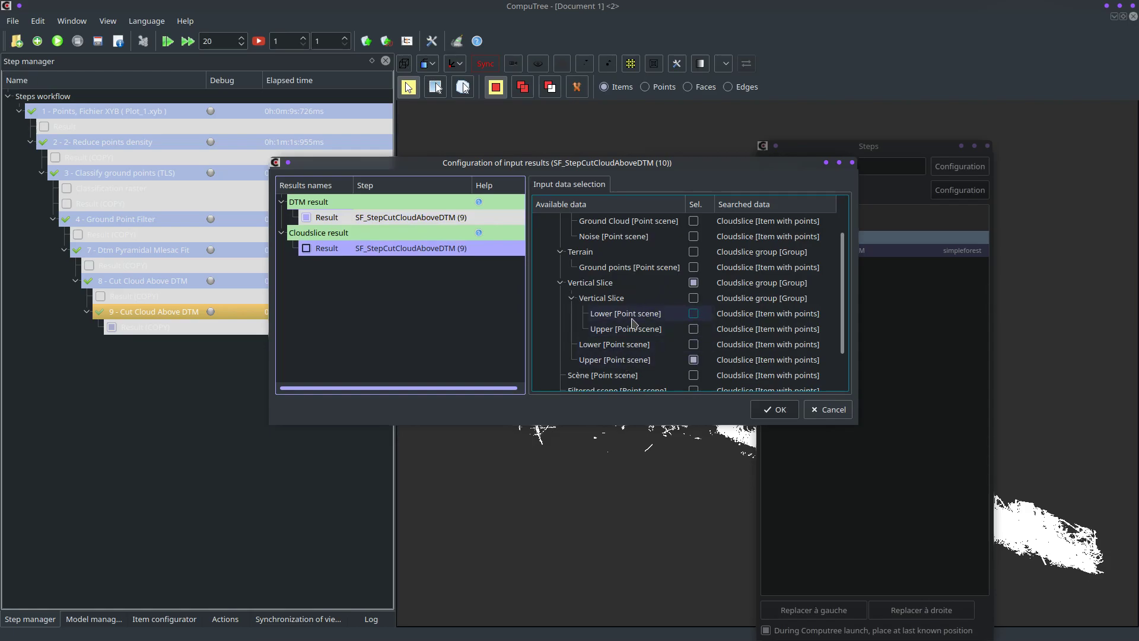
click(694, 314)
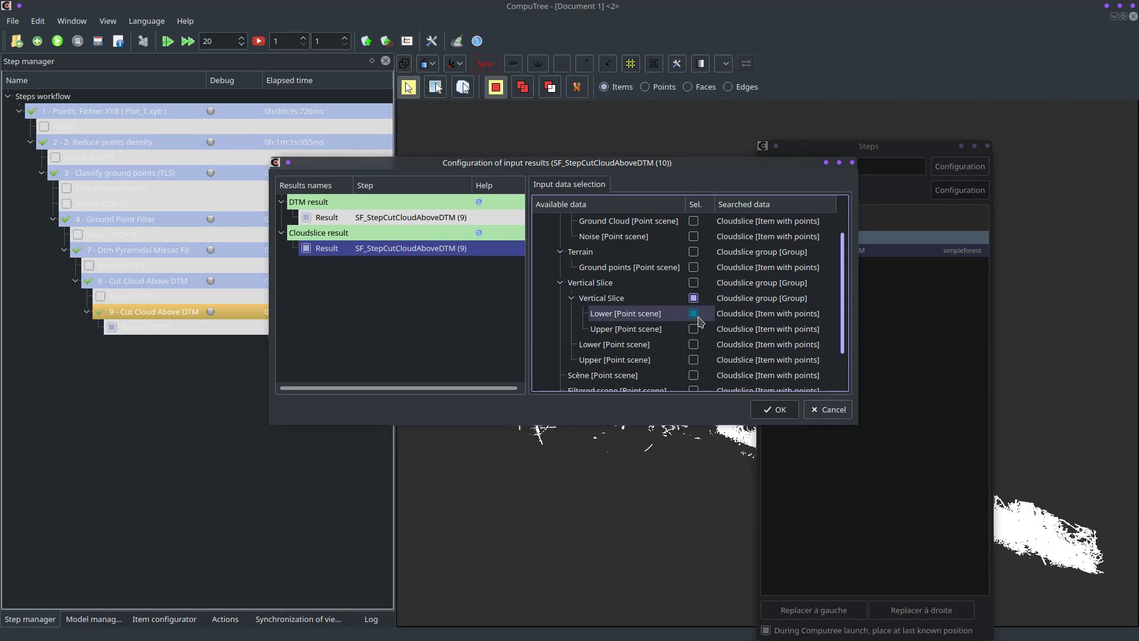
scroll(708, 325, down, 1)
scroll(708, 326, up, 2)
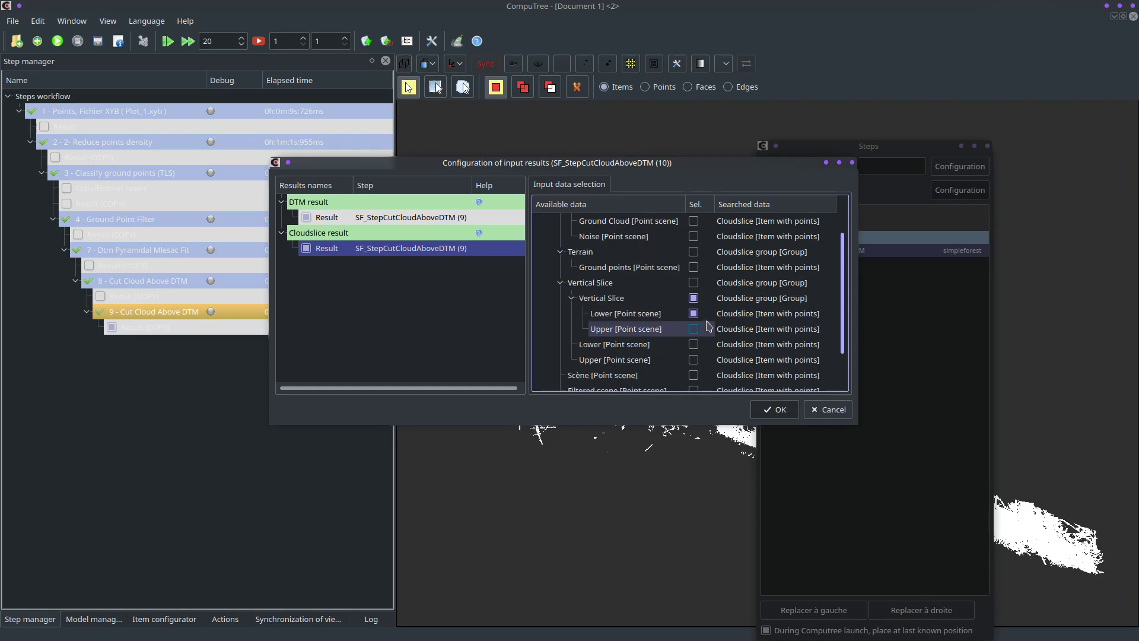
click(774, 409)
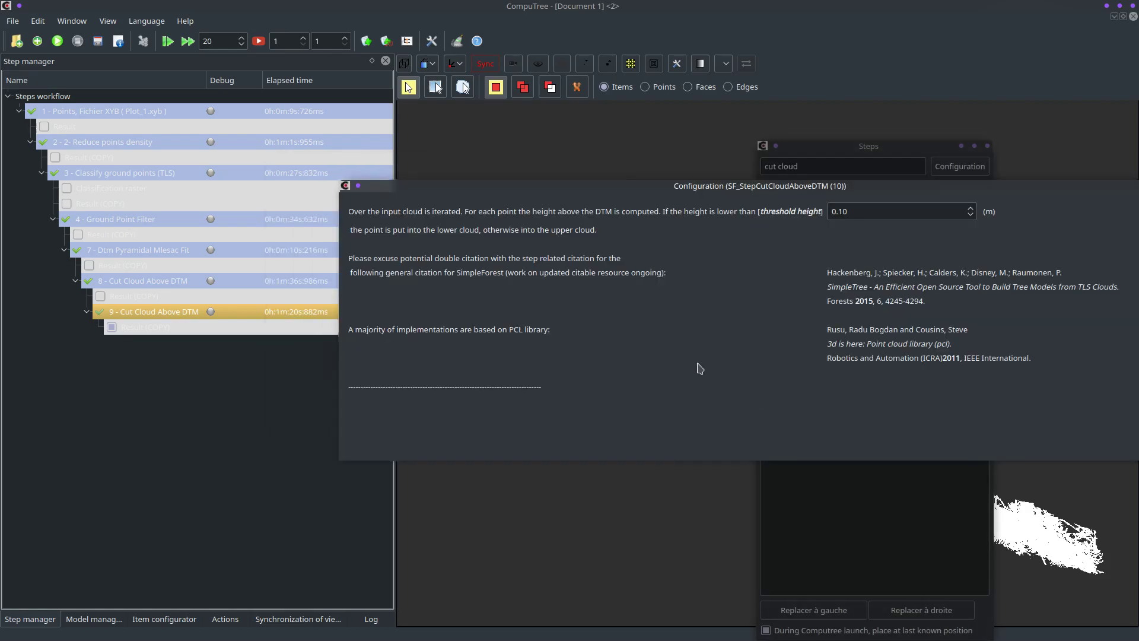
- Set the third cut's threshold height to 0.70 m, apply the configuration and run the step
drag(864, 215, 837, 216)
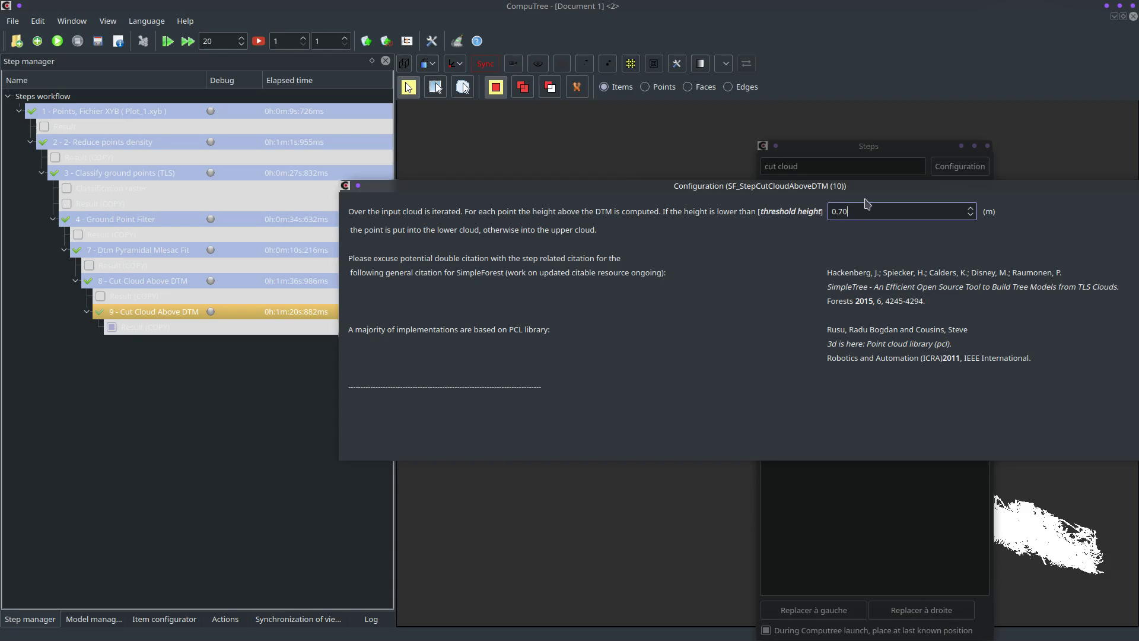
drag(865, 188, 666, 205)
click(968, 228)
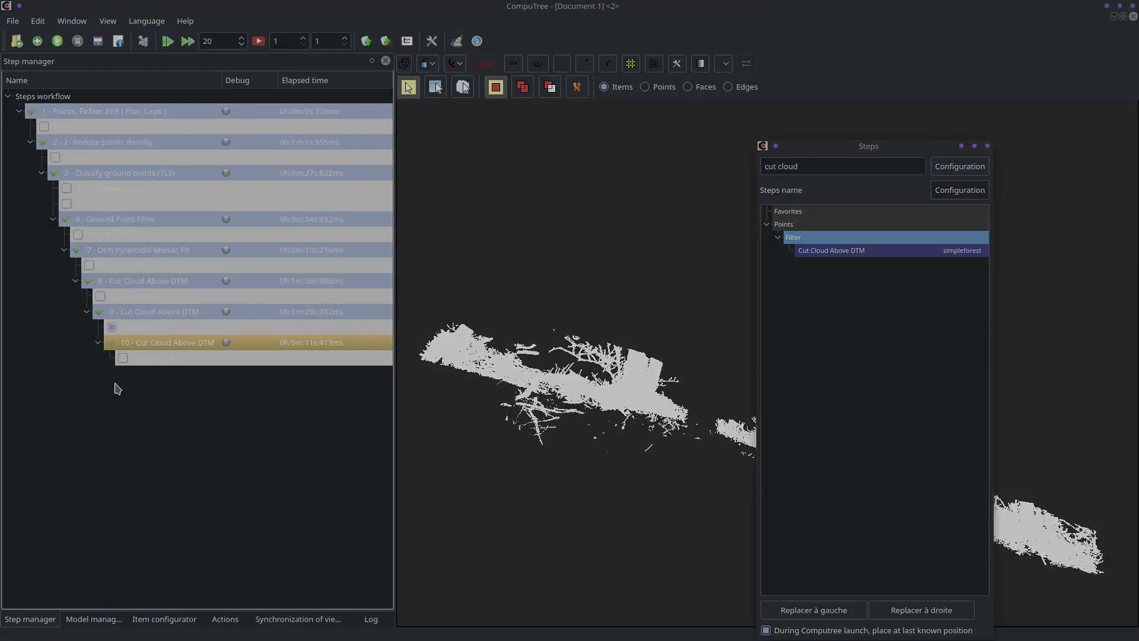
- Display the third cut's result, viewing the innermost Vertical Slice's Lower point scene and switching to only its Upper one
click(123, 358)
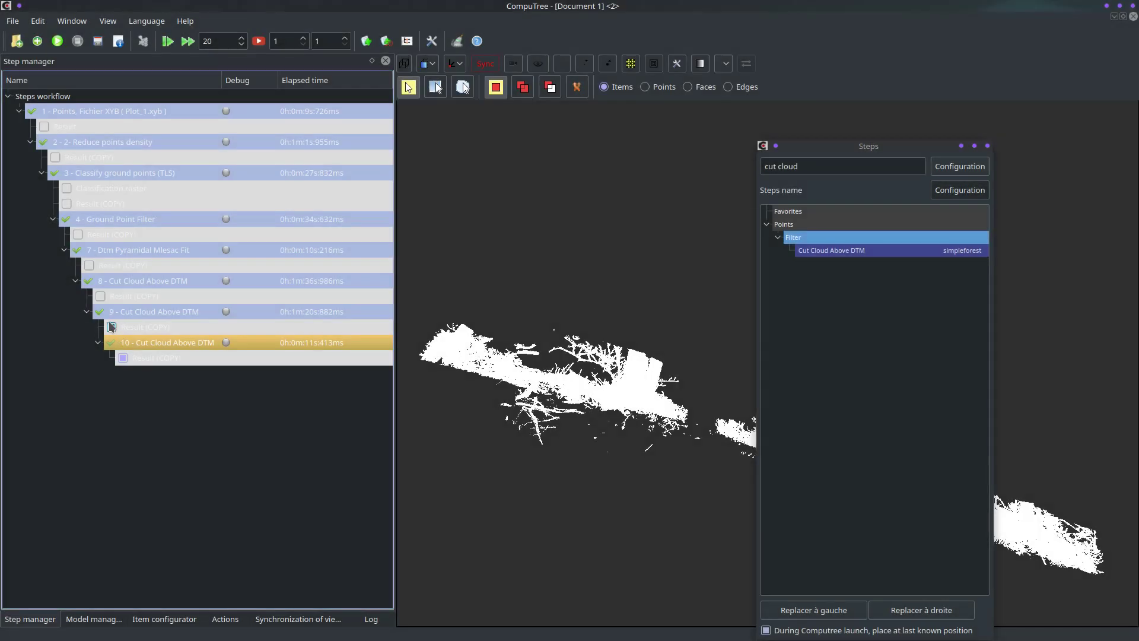
click(92, 618)
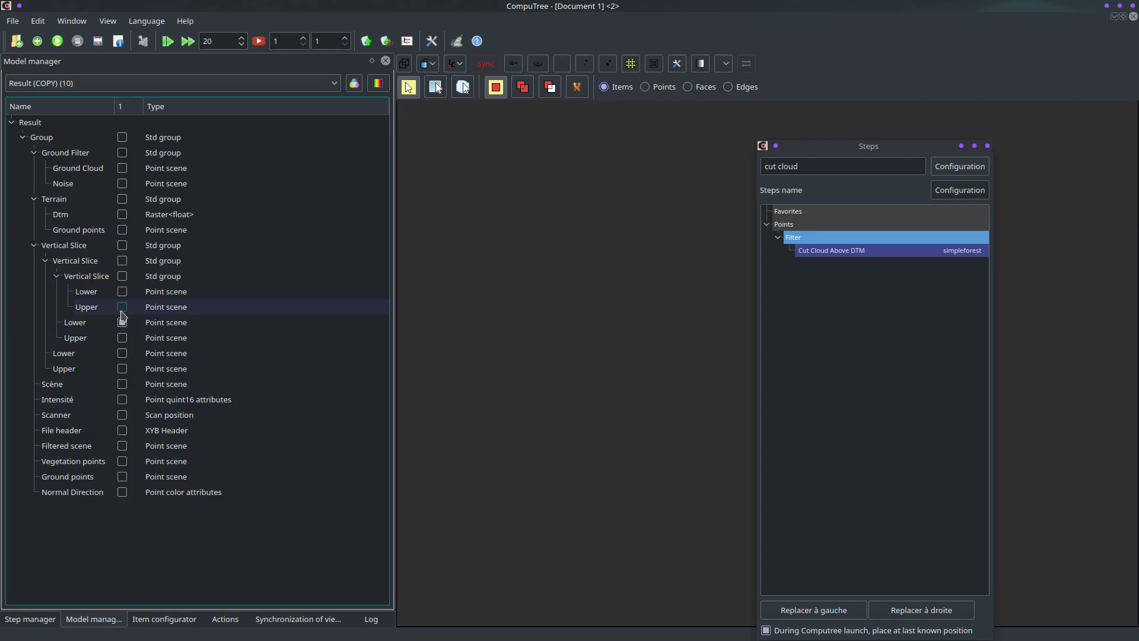
click(122, 292)
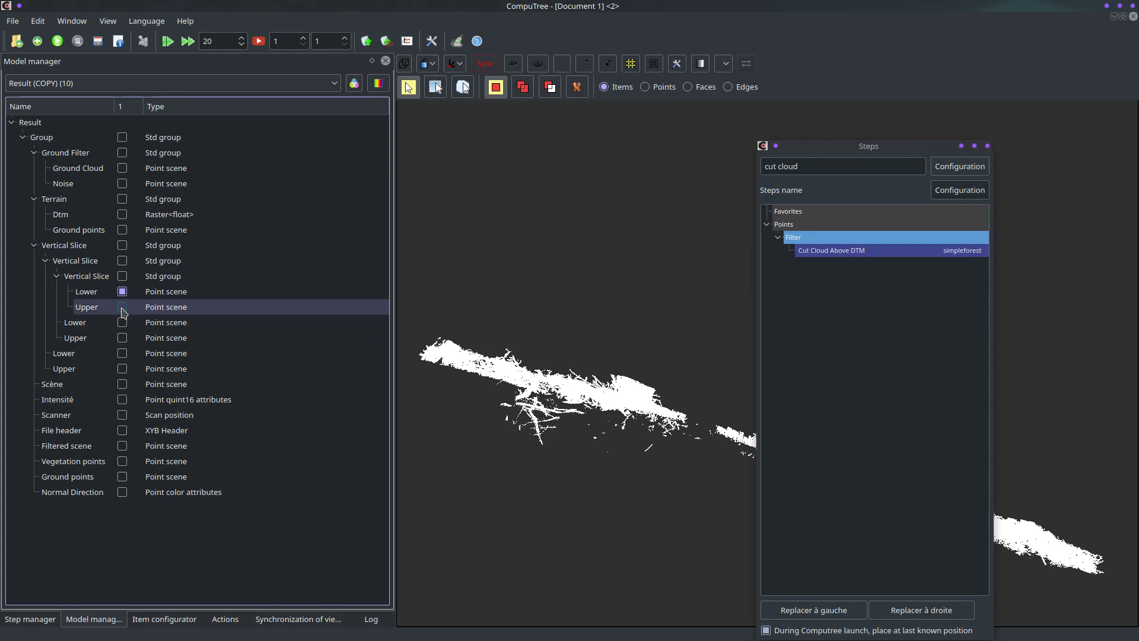
click(123, 308)
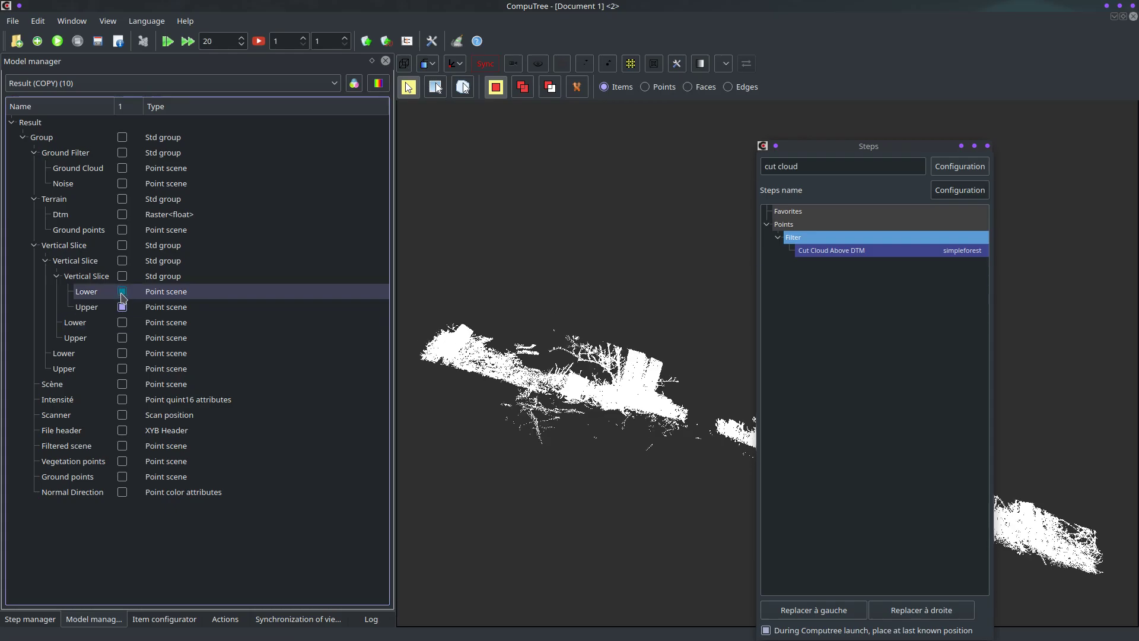
click(121, 294)
- Clear the Steps window from the 3D view and examine the stem sections in the innermost Upper slice from several angles
drag(530, 366, 388, 392)
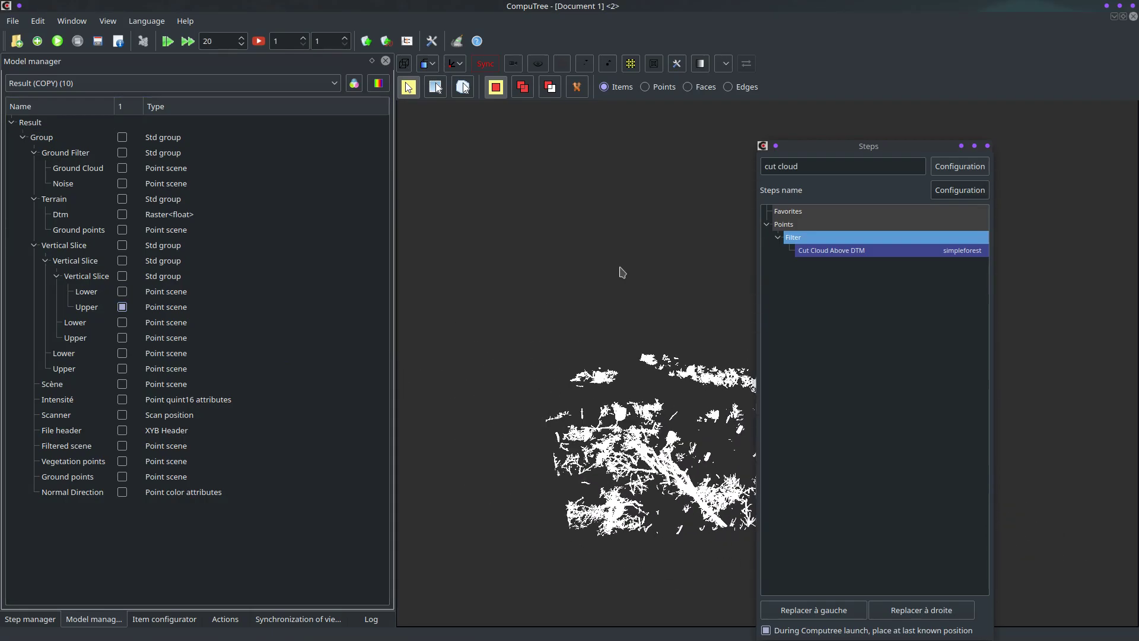
drag(821, 150, 1138, 192)
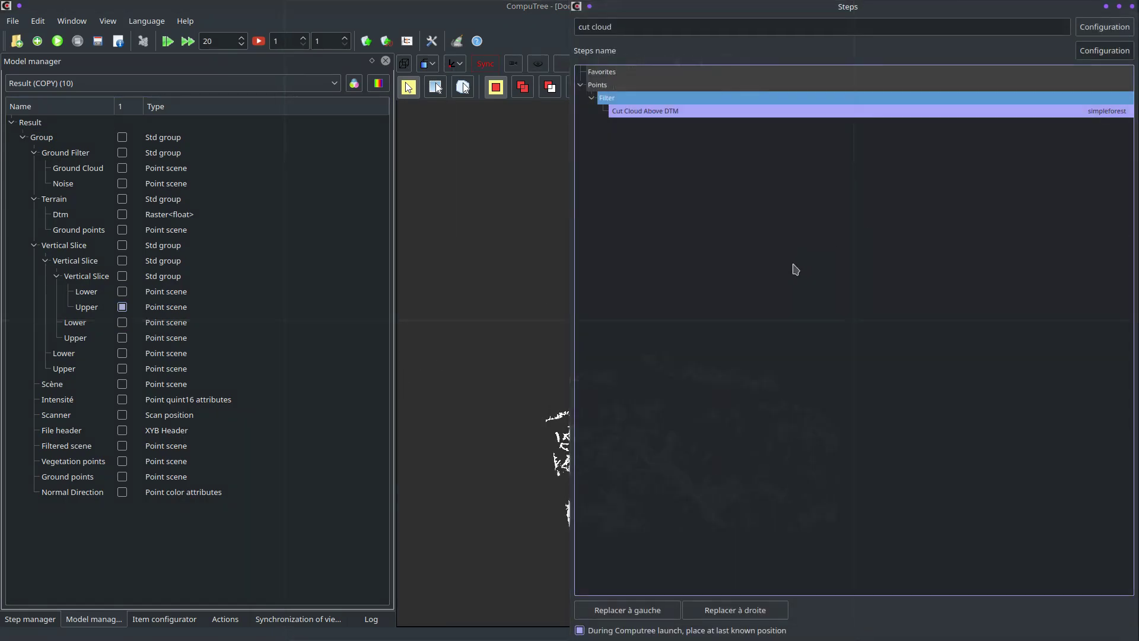
drag(910, 15, 750, 640)
drag(813, 438, 774, 448)
scroll(775, 448, up, 5)
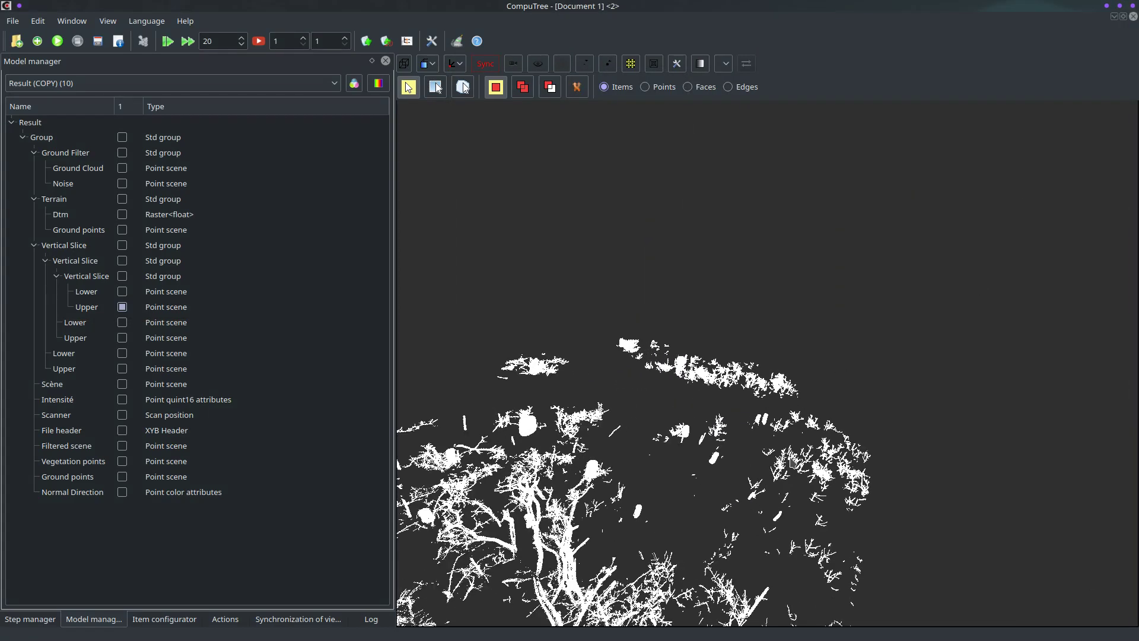
drag(761, 530, 772, 556)
drag(805, 445, 727, 480)
scroll(726, 481, up, 3)
scroll(756, 518, up, 2)
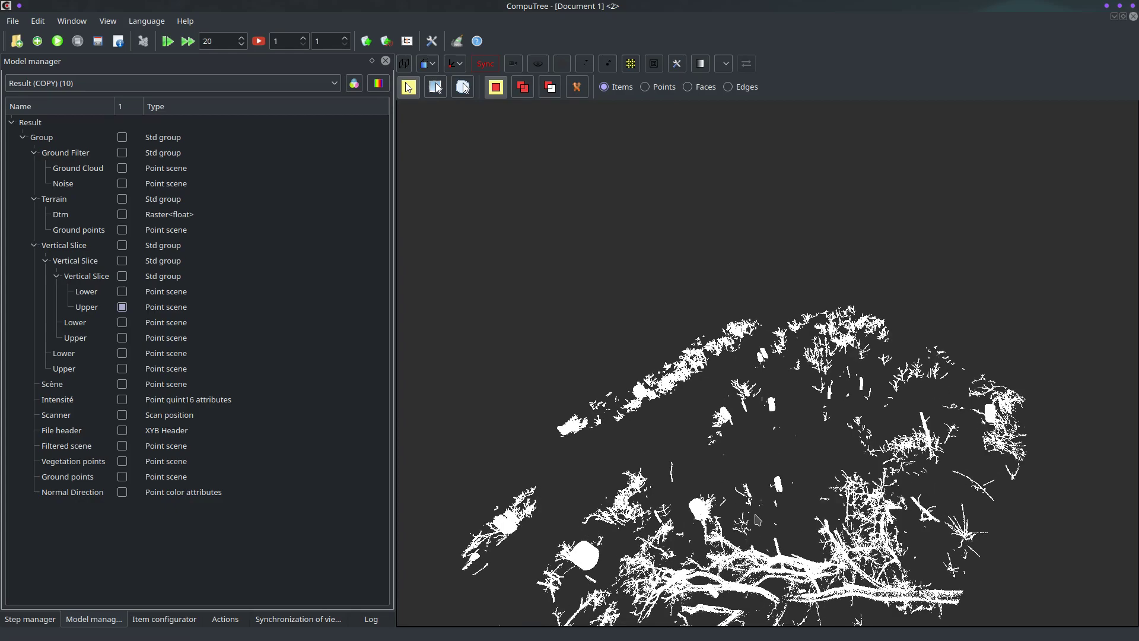
drag(757, 519, 819, 523)
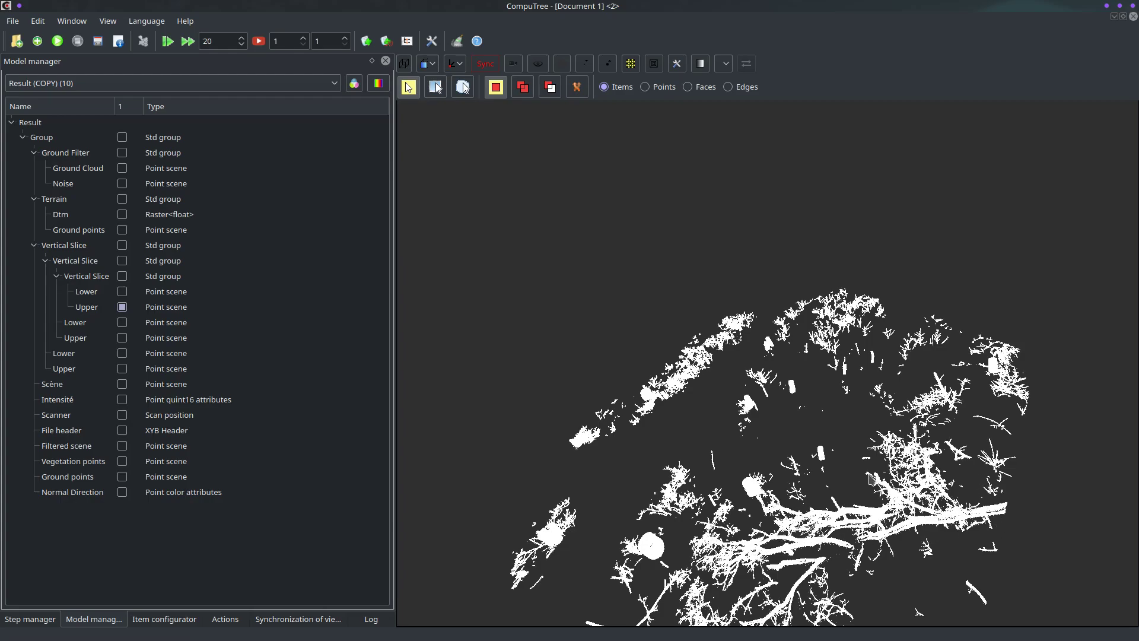
drag(702, 576, 731, 561)
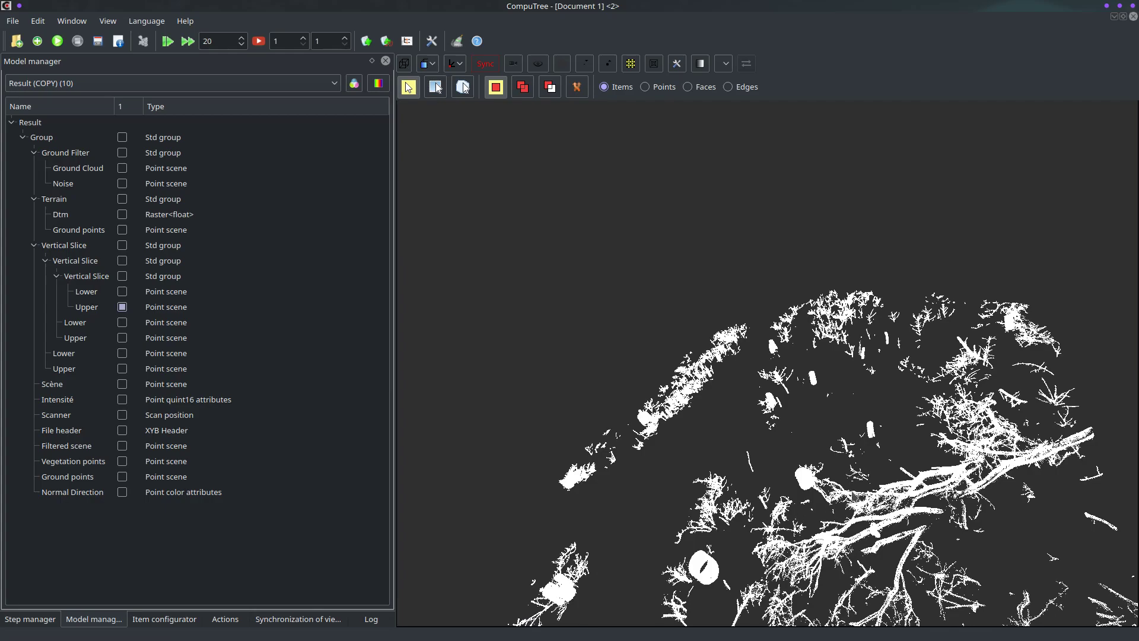
- Search the available steps for "stem filter" and add a Stem Filter step beneath the third cut with expert mode enabled
drag(1138, 205, 744, 146)
triple_click(709, 168)
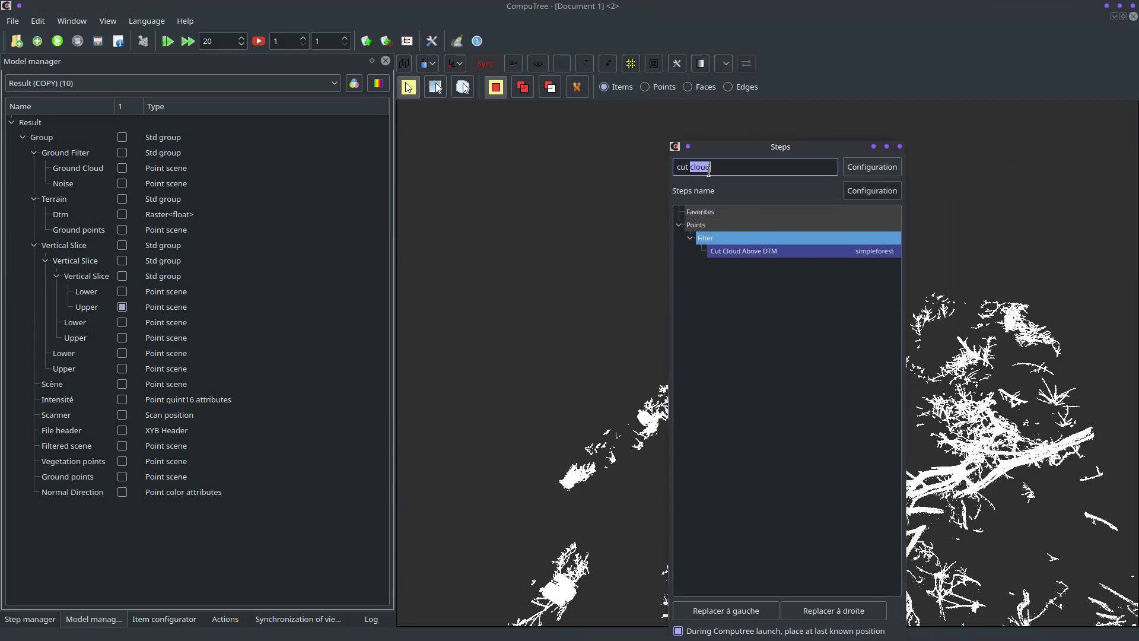
text(stem filter)
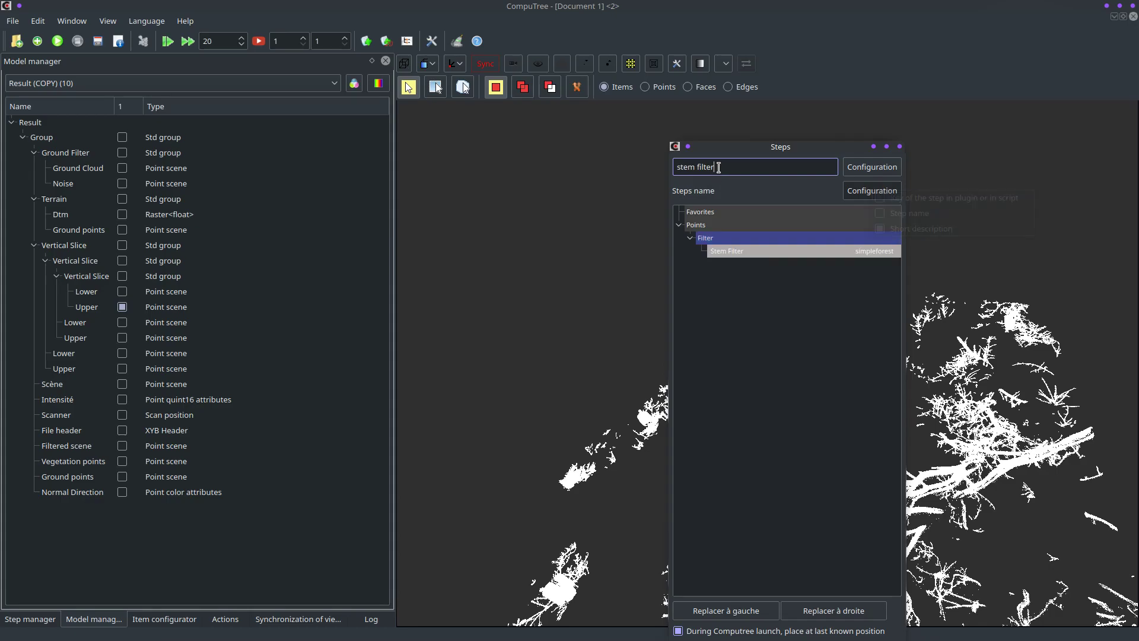
click(752, 250)
click(51, 618)
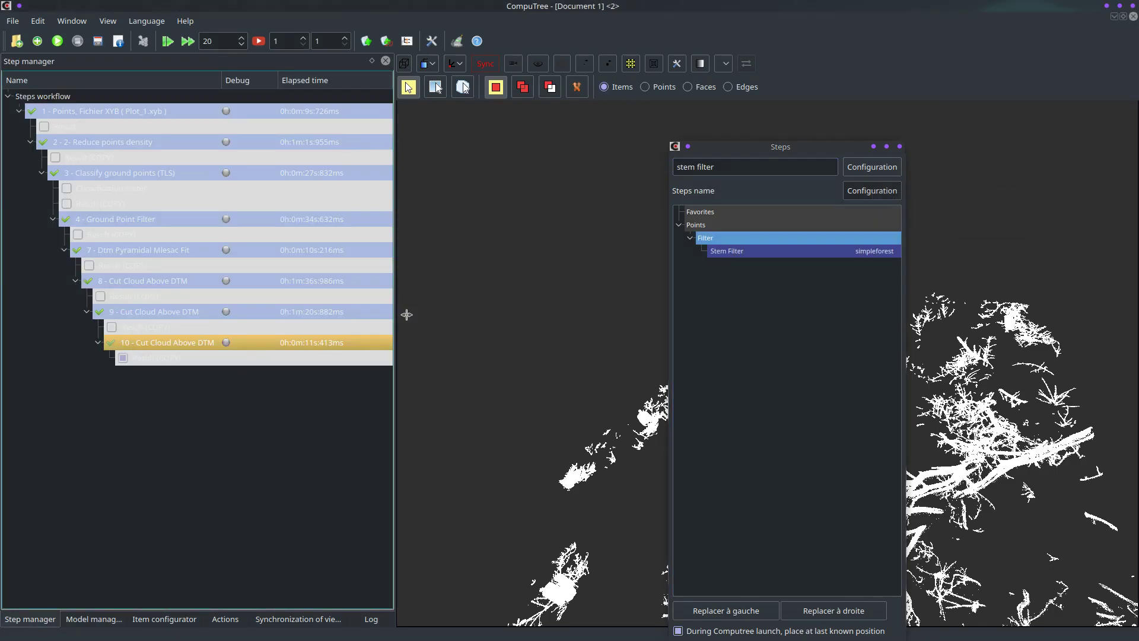
double_click(764, 251)
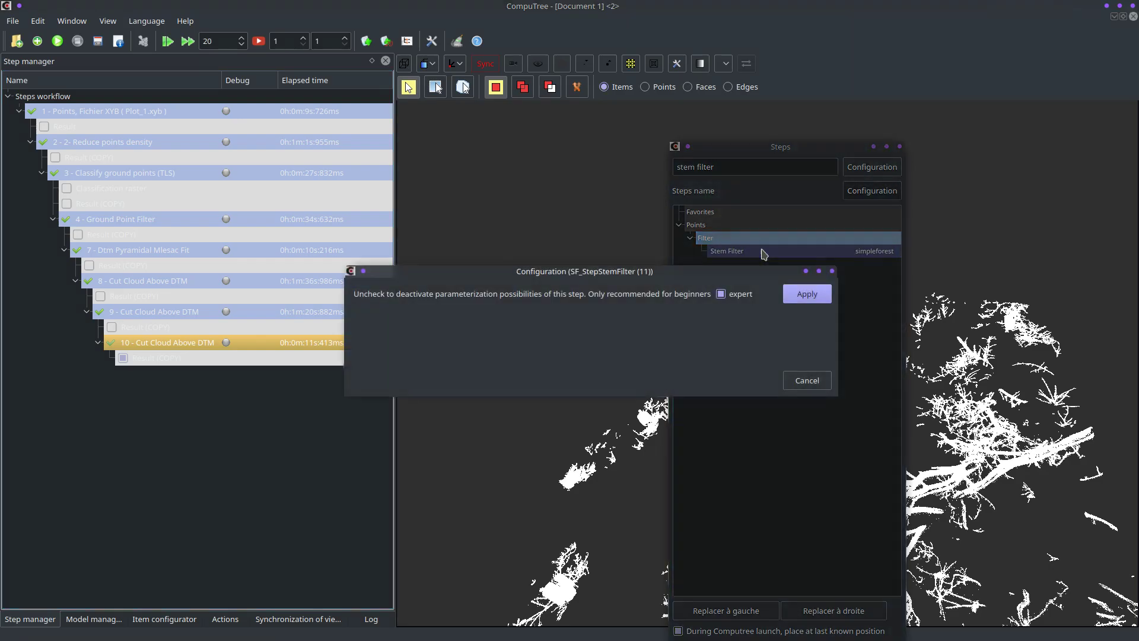
click(777, 294)
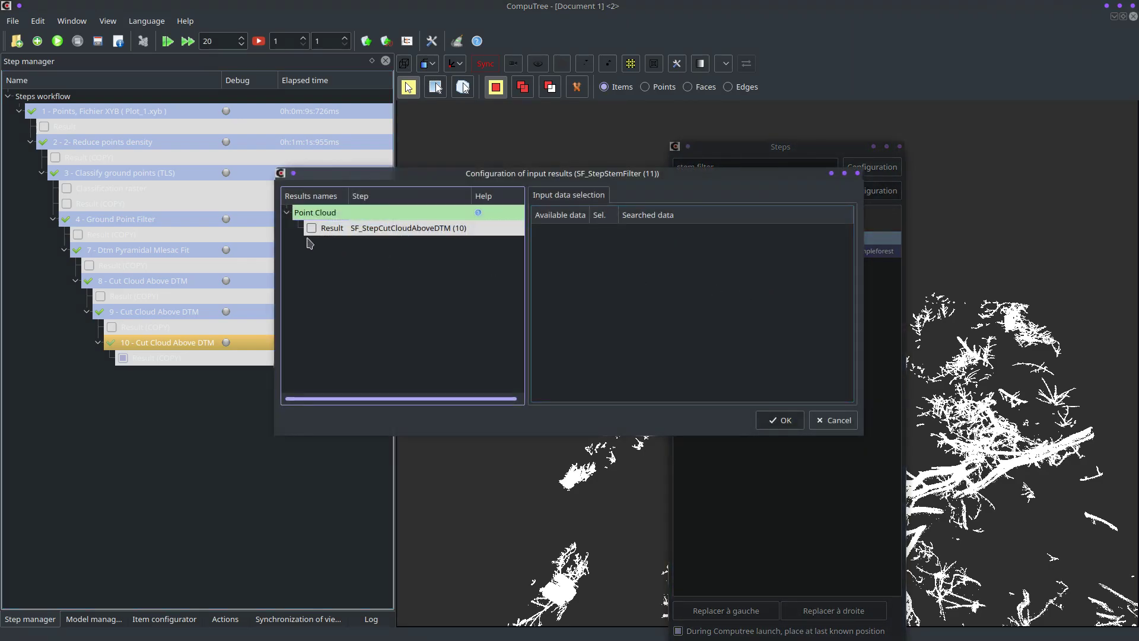
- Use the third cut's result as the Stem Filter's input, selecting the innermost Vertical Slice's Upper point scene as the cloud to denoise
click(323, 229)
scroll(734, 369, down, 1)
click(694, 356)
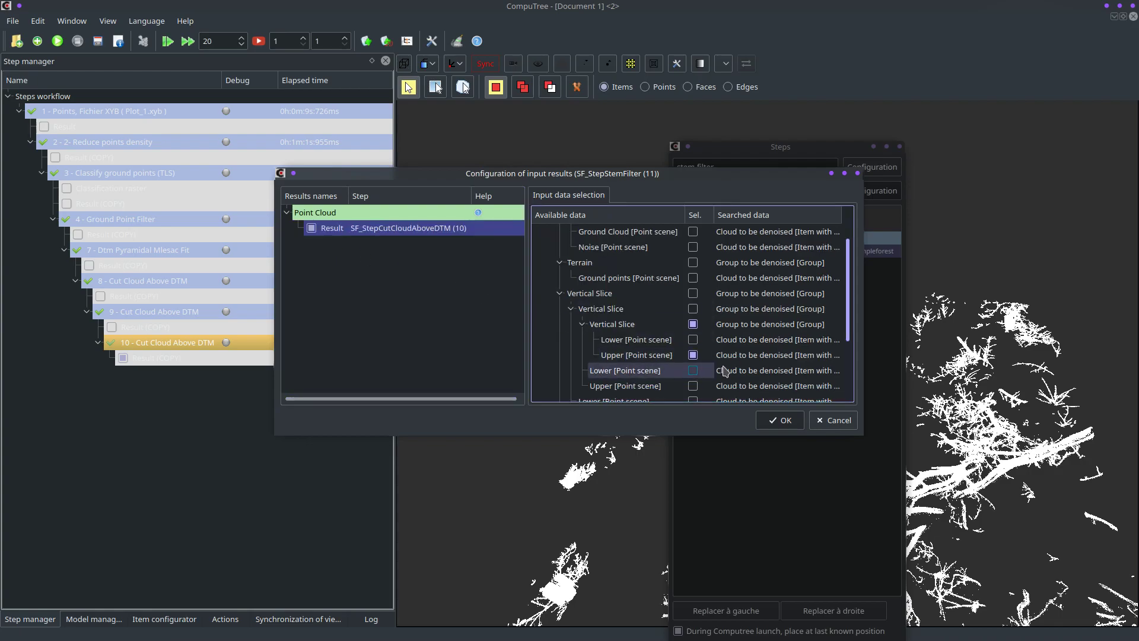
scroll(721, 373, down, 1)
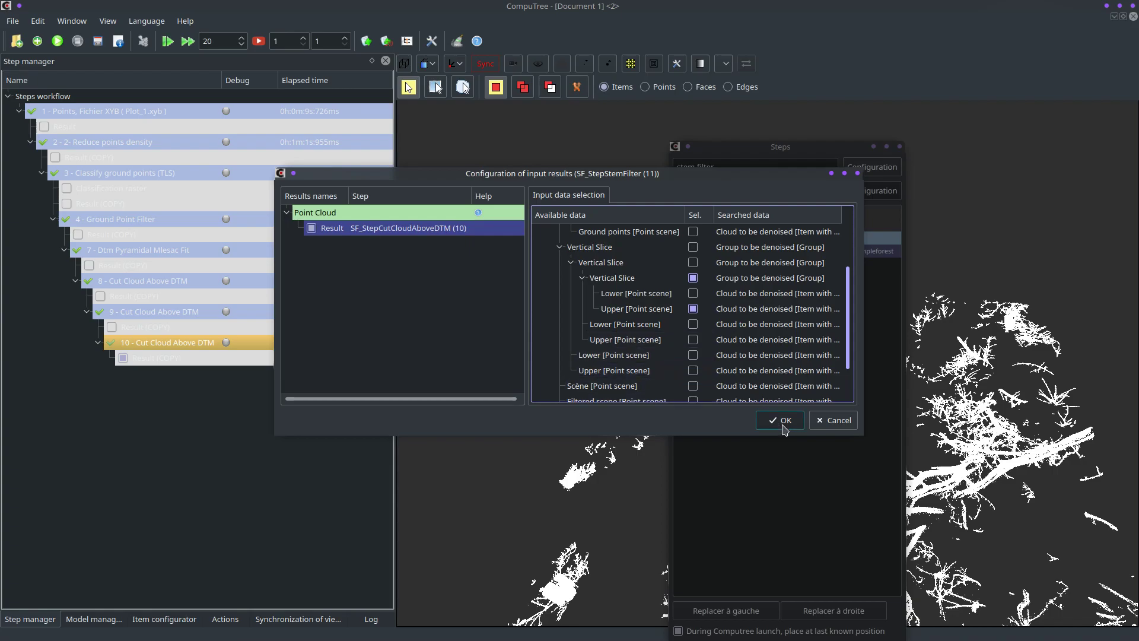
scroll(761, 372, down, 3)
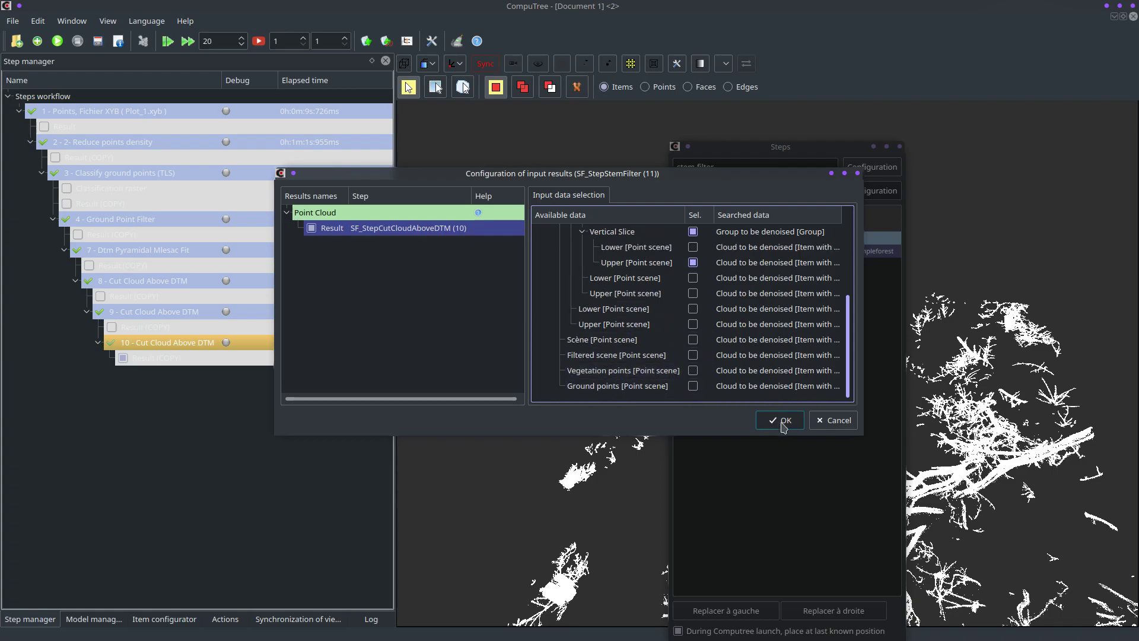
click(781, 421)
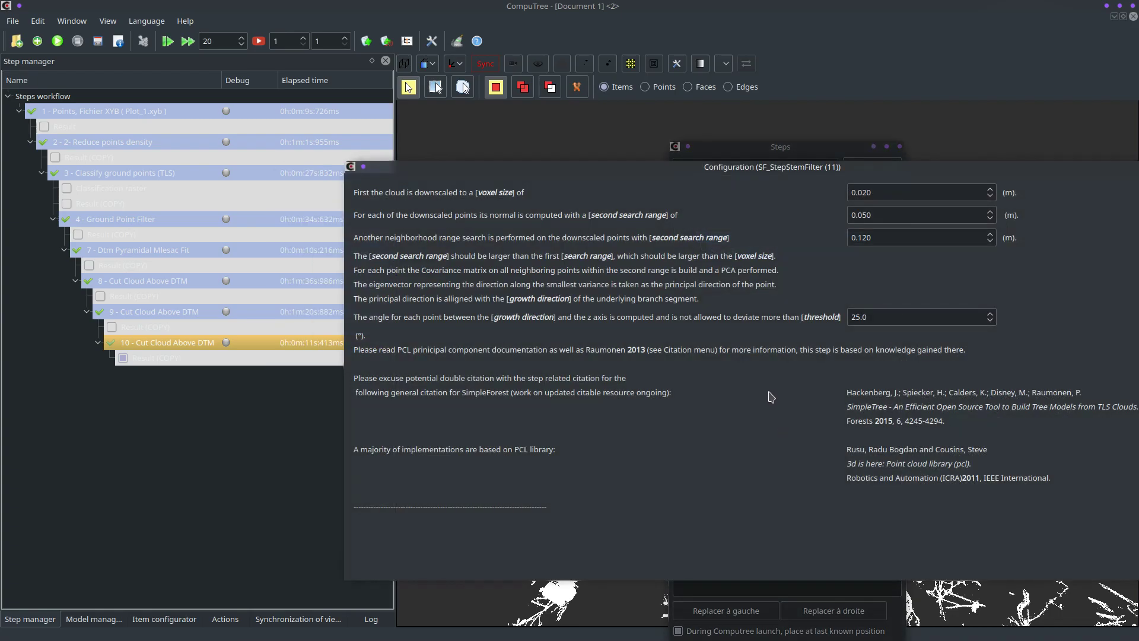
- Move the Stem Filter configuration aside to view the point cloud behind it, and bring it back fully into view
double_click(729, 171)
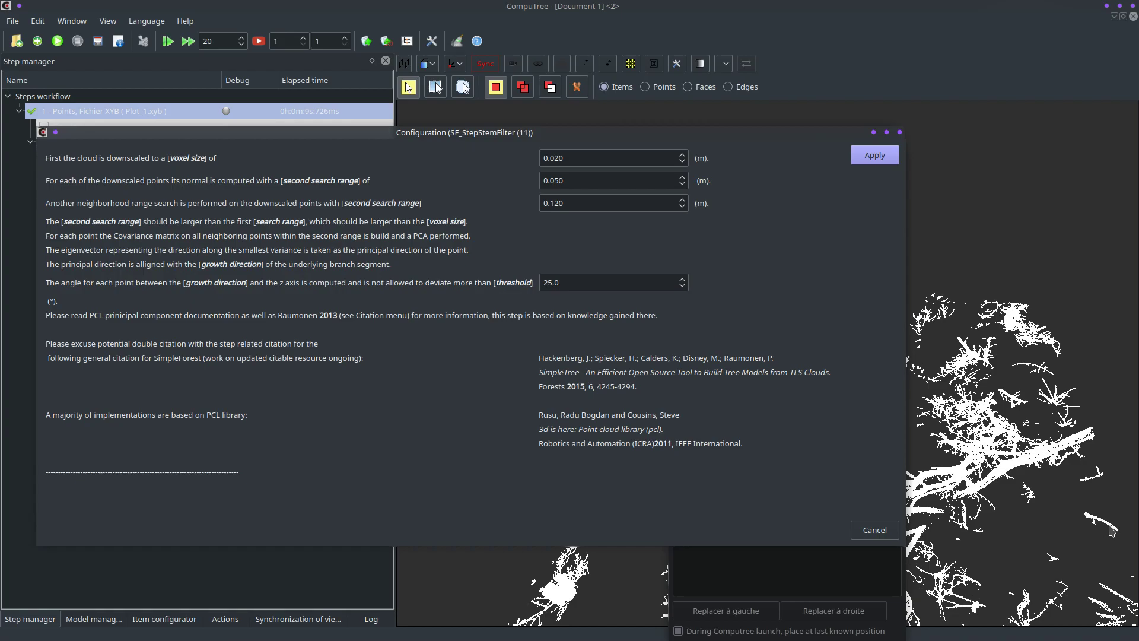
drag(573, 132, 1084, 149)
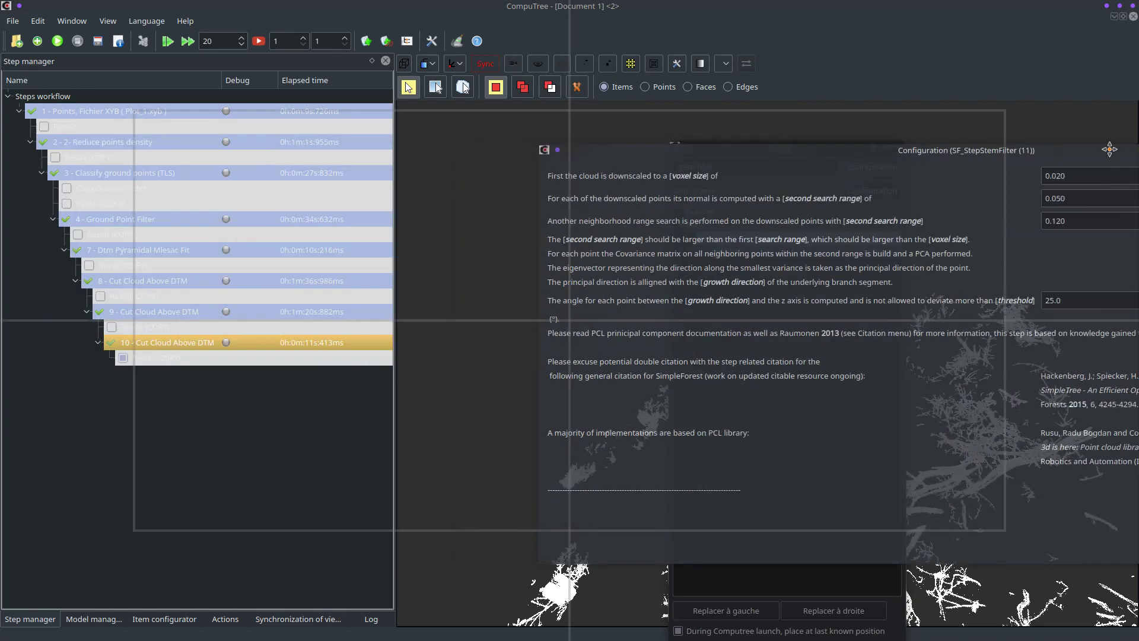
drag(801, 155, 1138, 178)
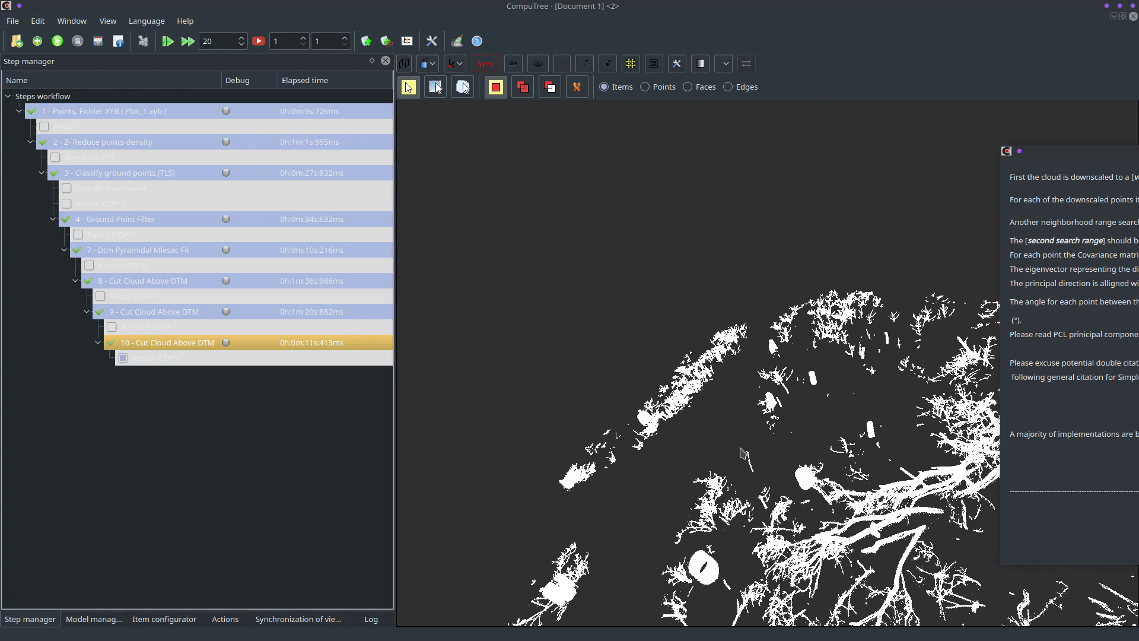
drag(1138, 151, 674, 175)
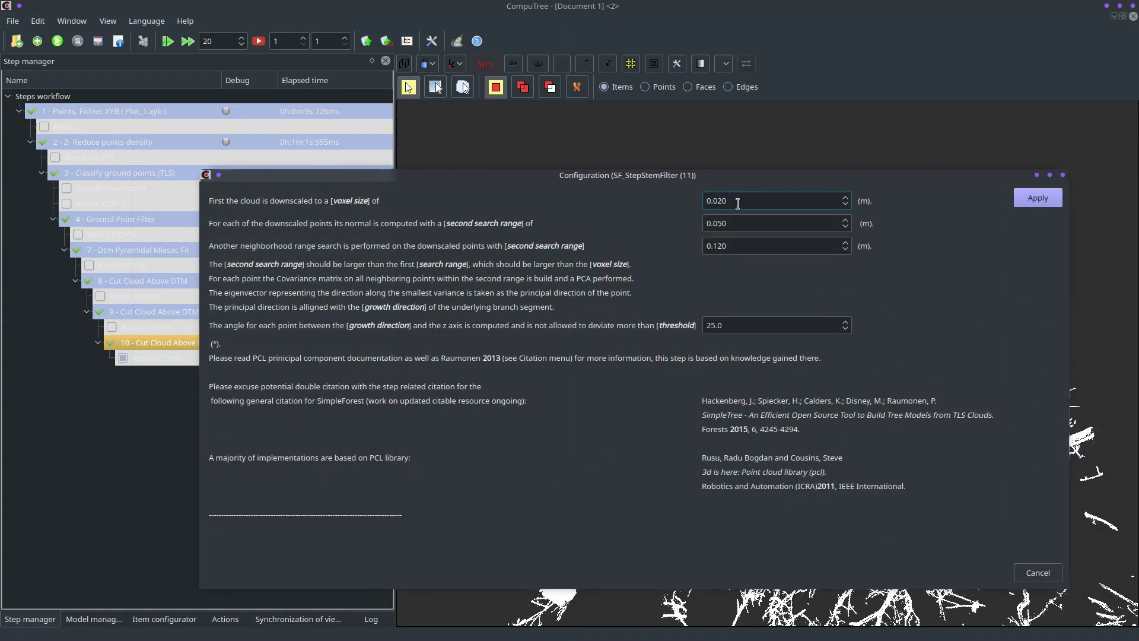
- Review the Stem Filter's voxel size and its two search range settings
click(738, 204)
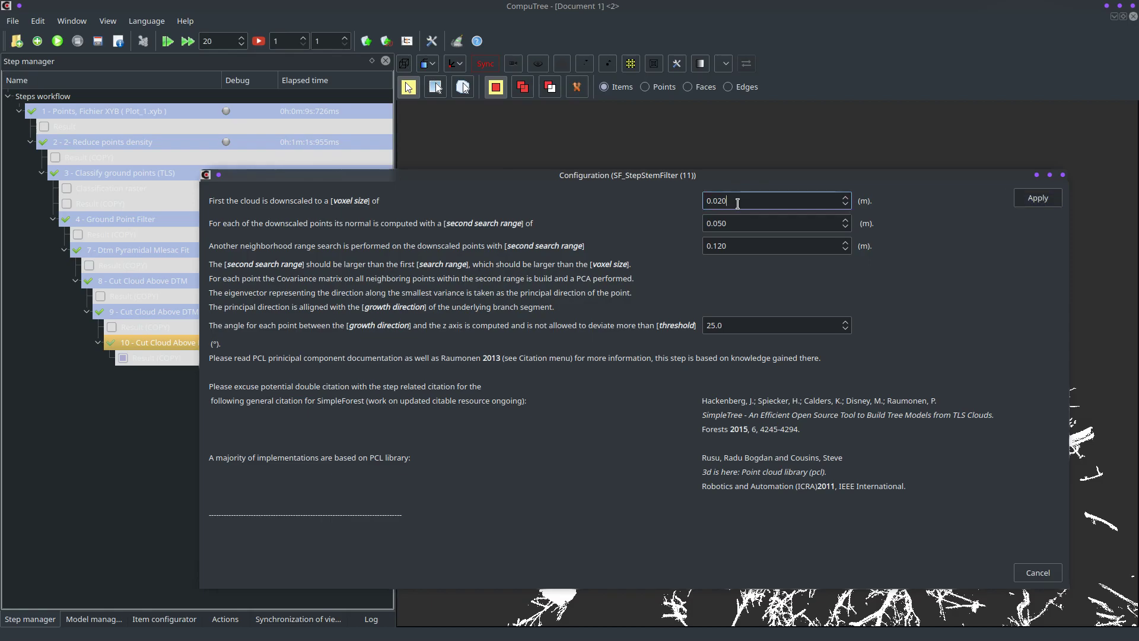
click(741, 223)
click(743, 246)
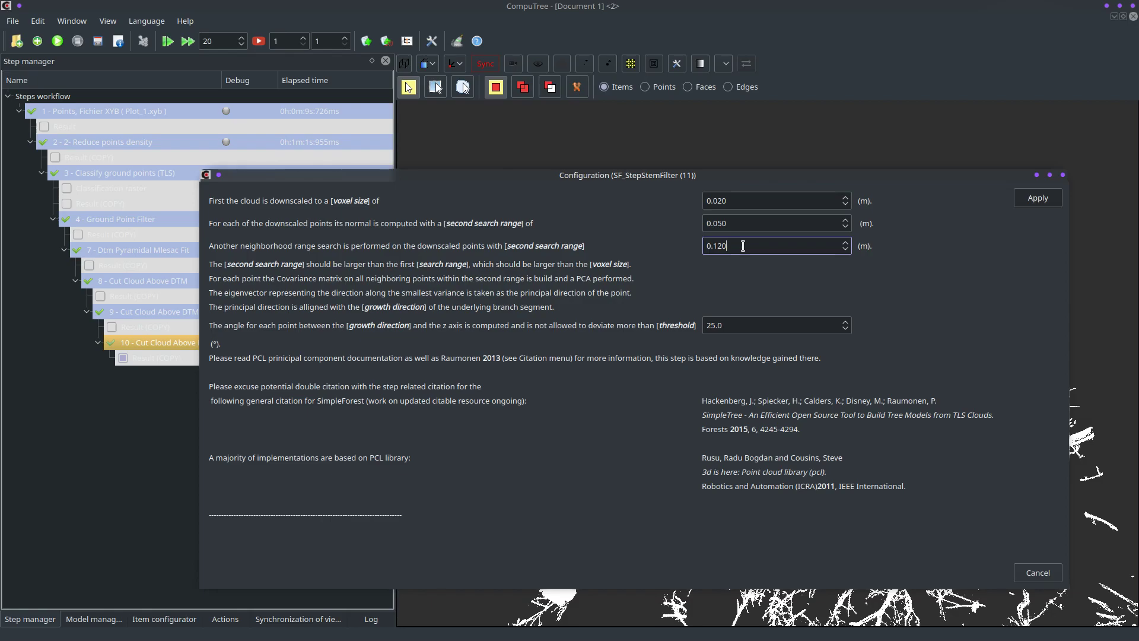
click(740, 225)
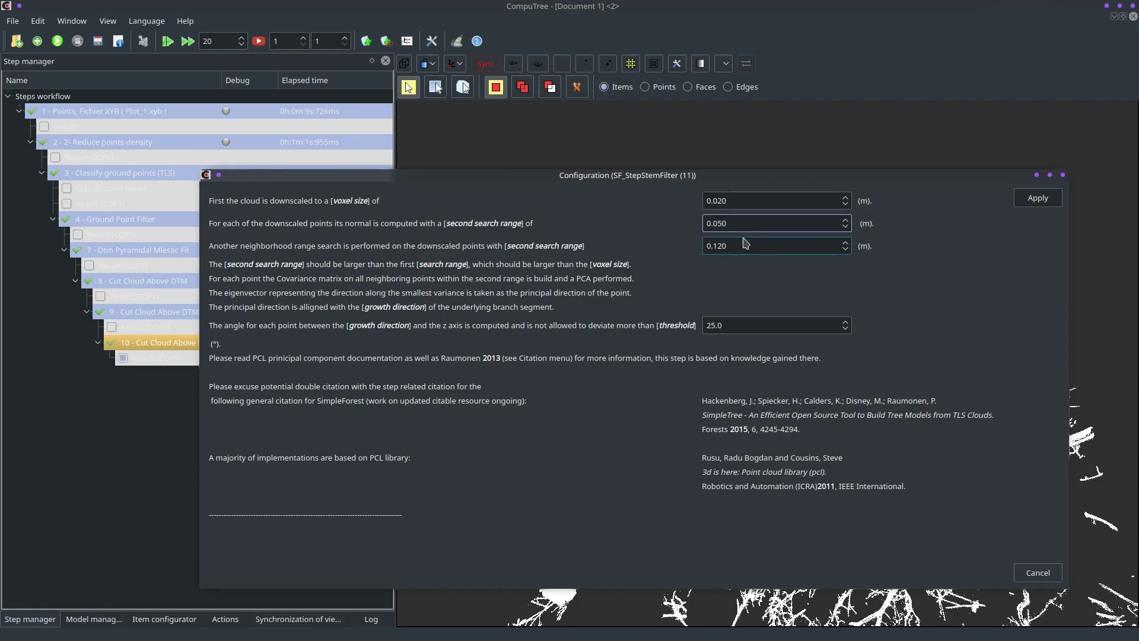
click(740, 200)
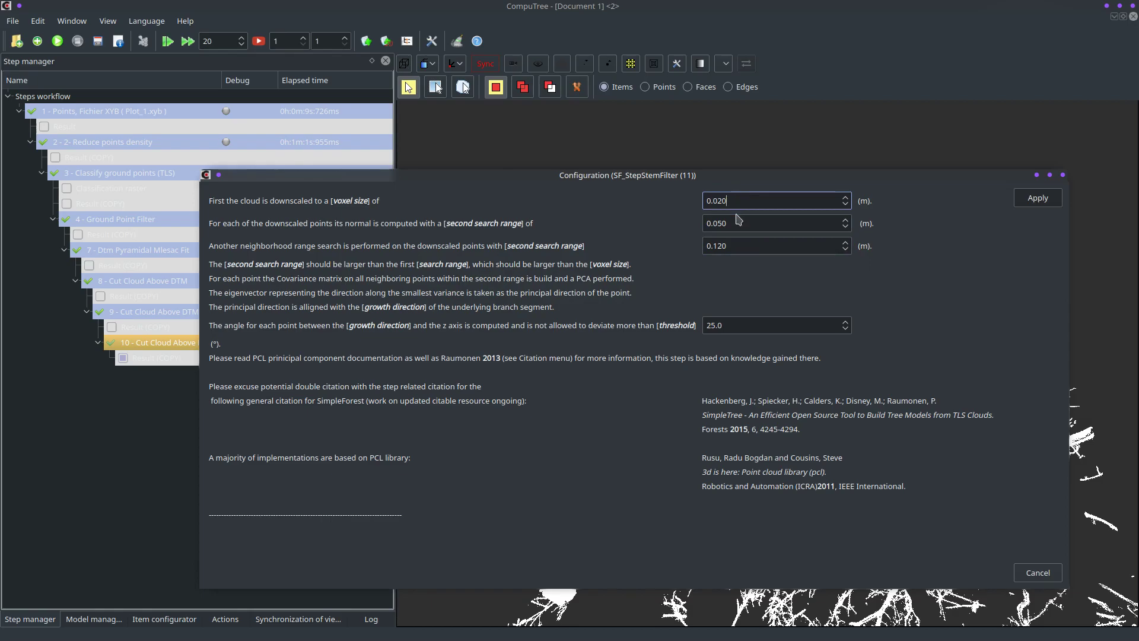
click(736, 220)
drag(741, 222, 674, 223)
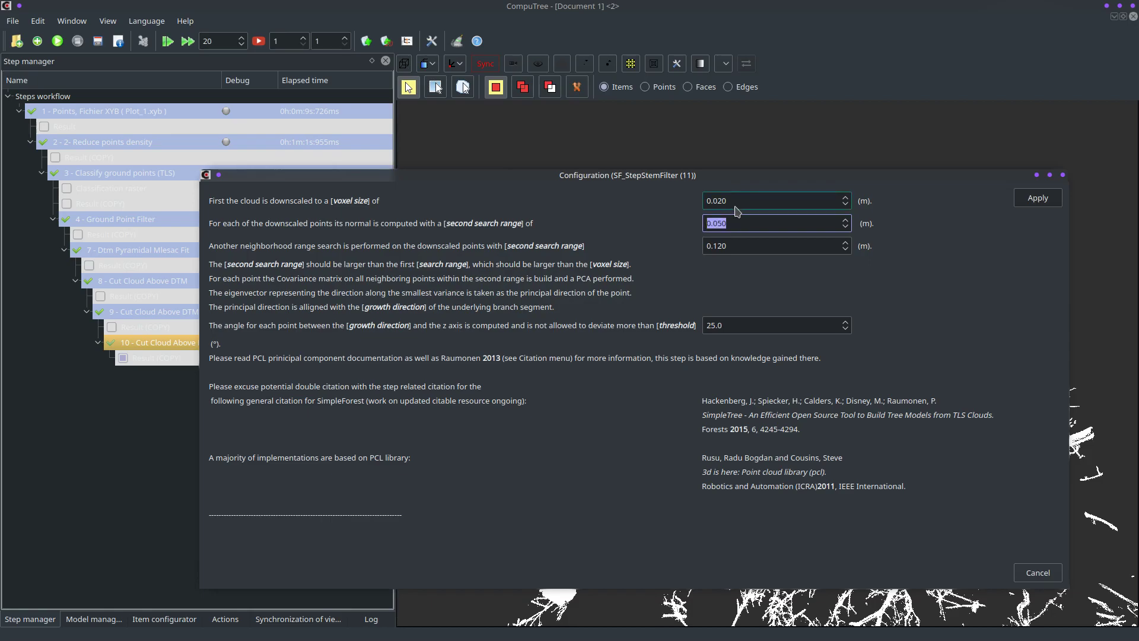
click(751, 200)
drag(736, 221, 694, 220)
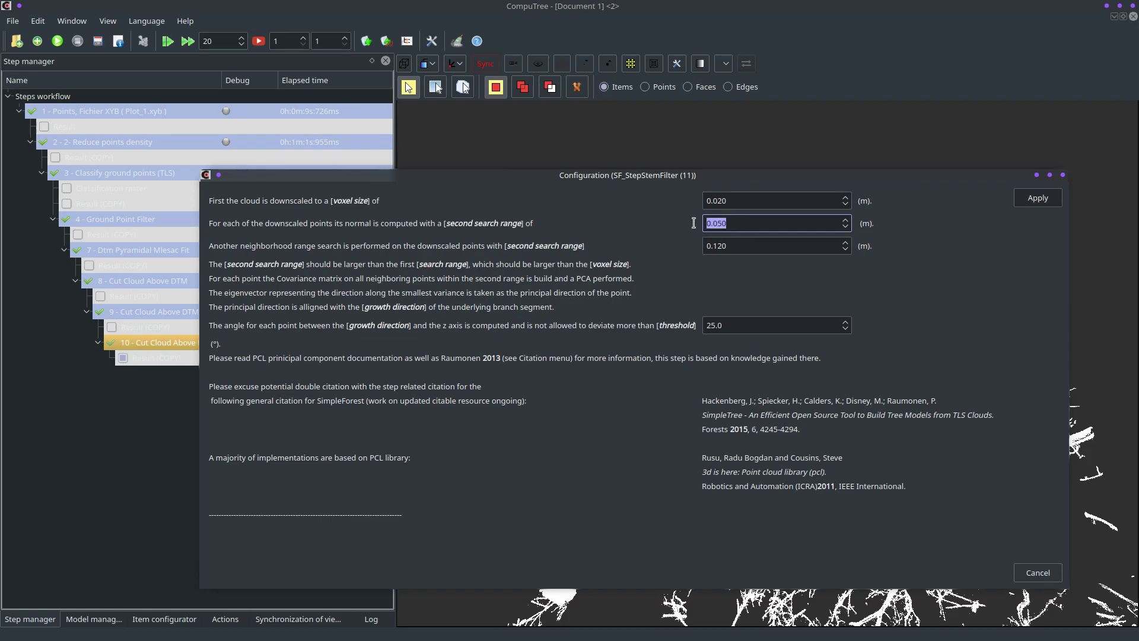
click(746, 245)
drag(749, 246, 691, 245)
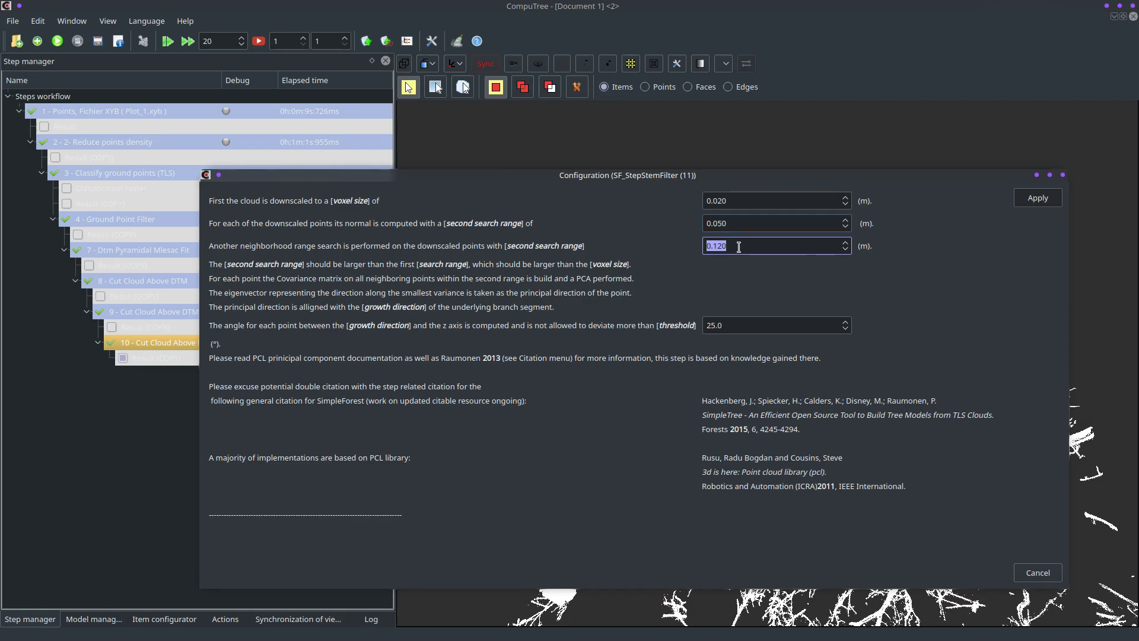
double_click(739, 223)
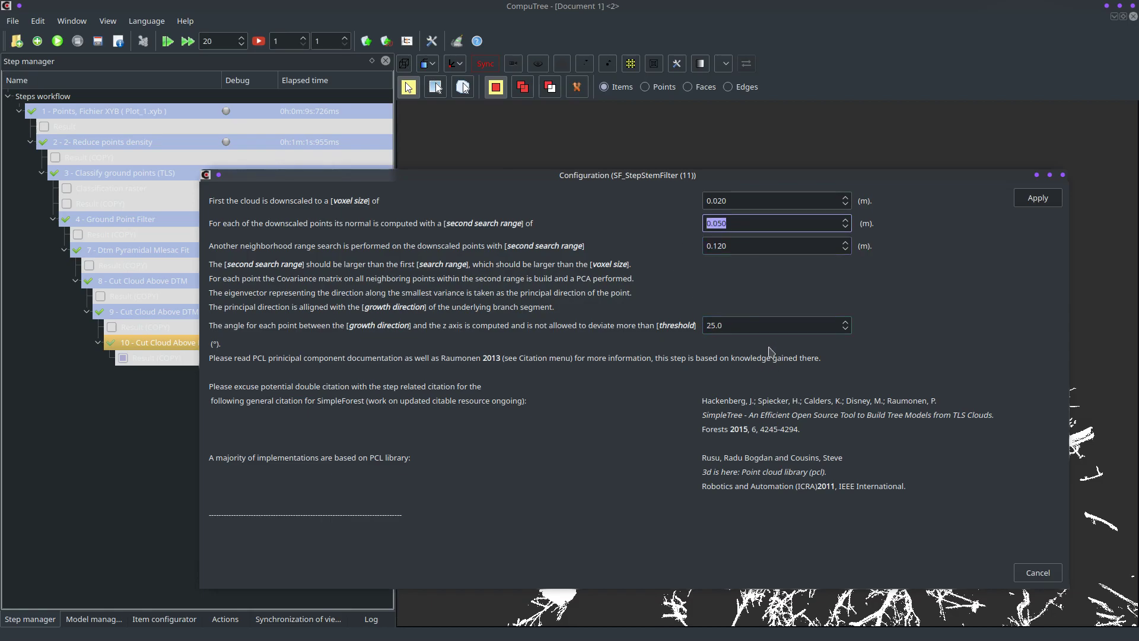
- Keep the growth direction angle threshold at 25.0°, apply the Stem Filter configuration and run the step
double_click(743, 324)
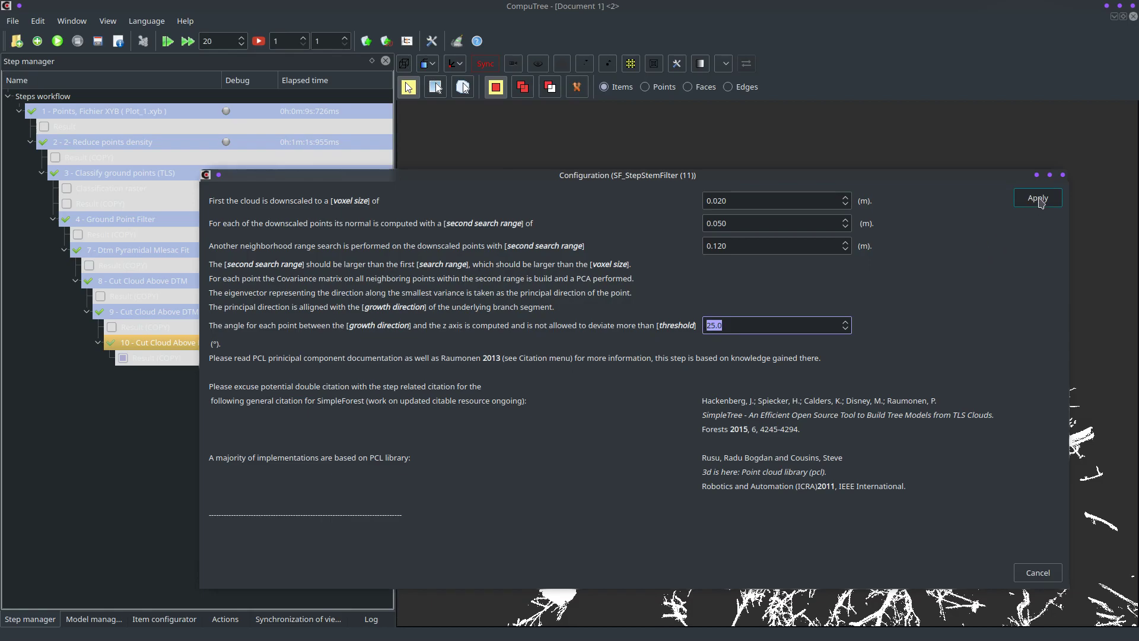
double_click(759, 325)
triple_click(749, 325)
click(1038, 197)
click(57, 41)
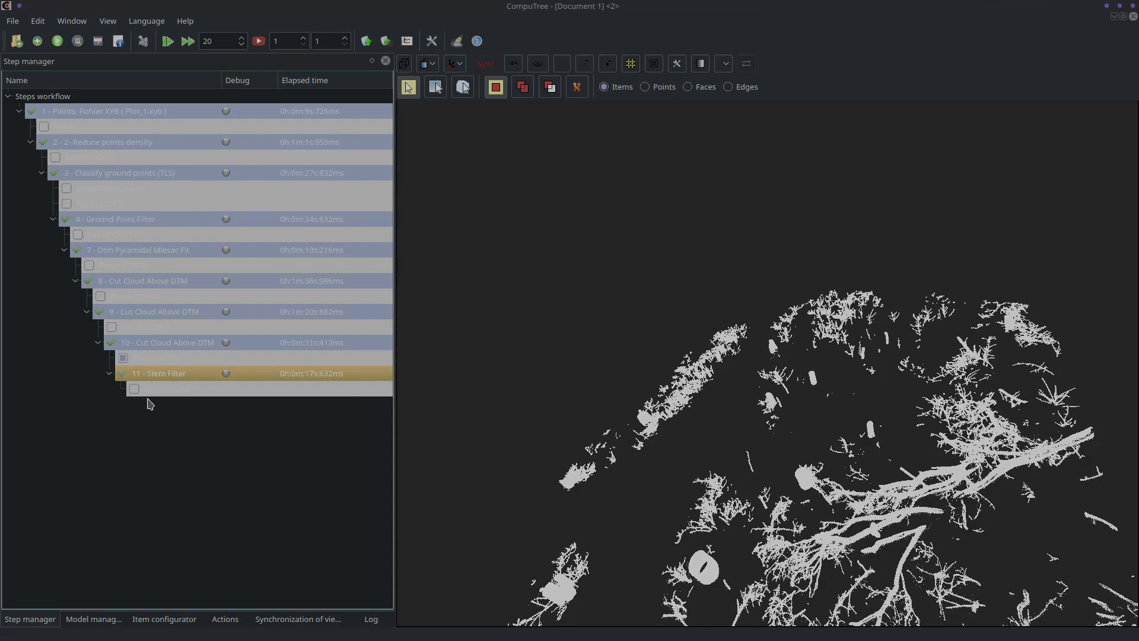
- Display the Stem Filter's result instead of the third cut's, showing only the Stem Cloud point scene
click(131, 389)
click(122, 357)
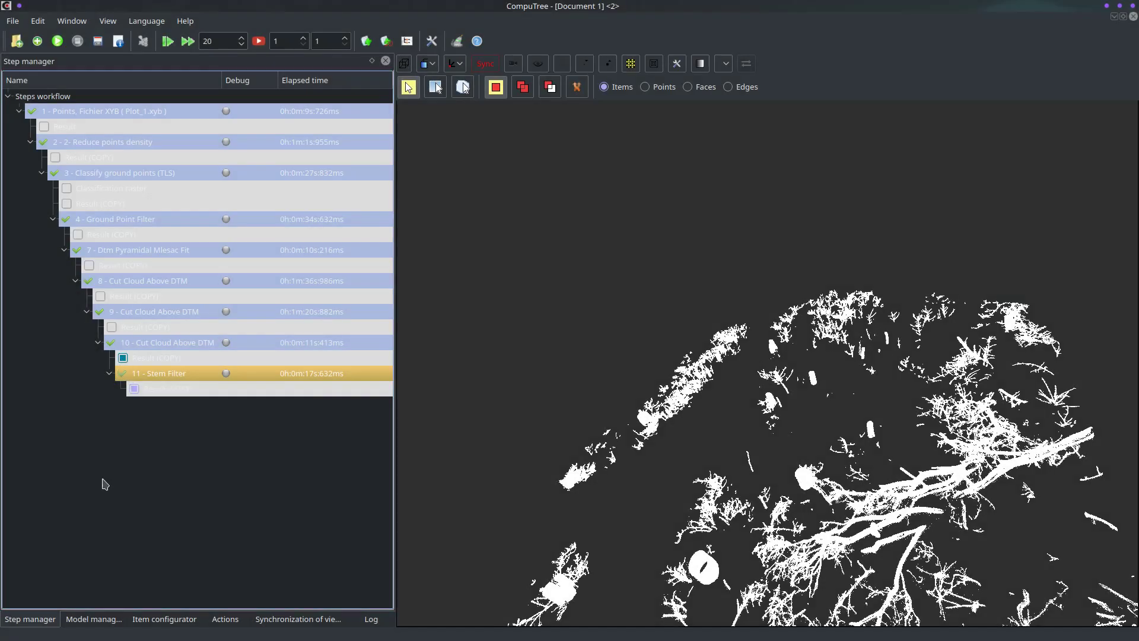
click(85, 617)
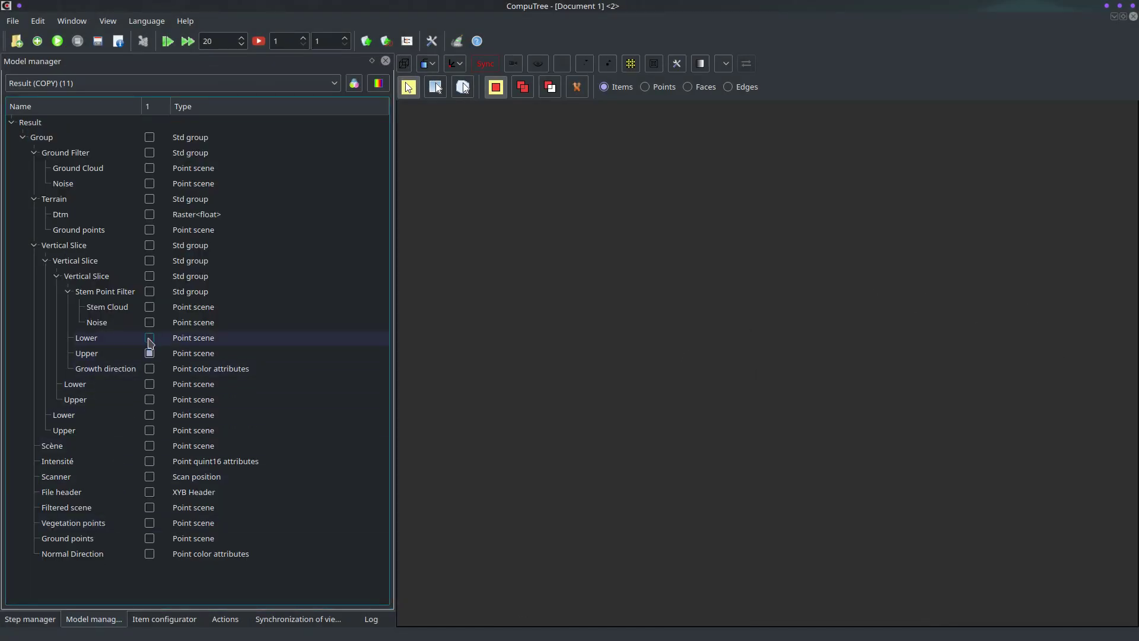
click(149, 307)
click(150, 355)
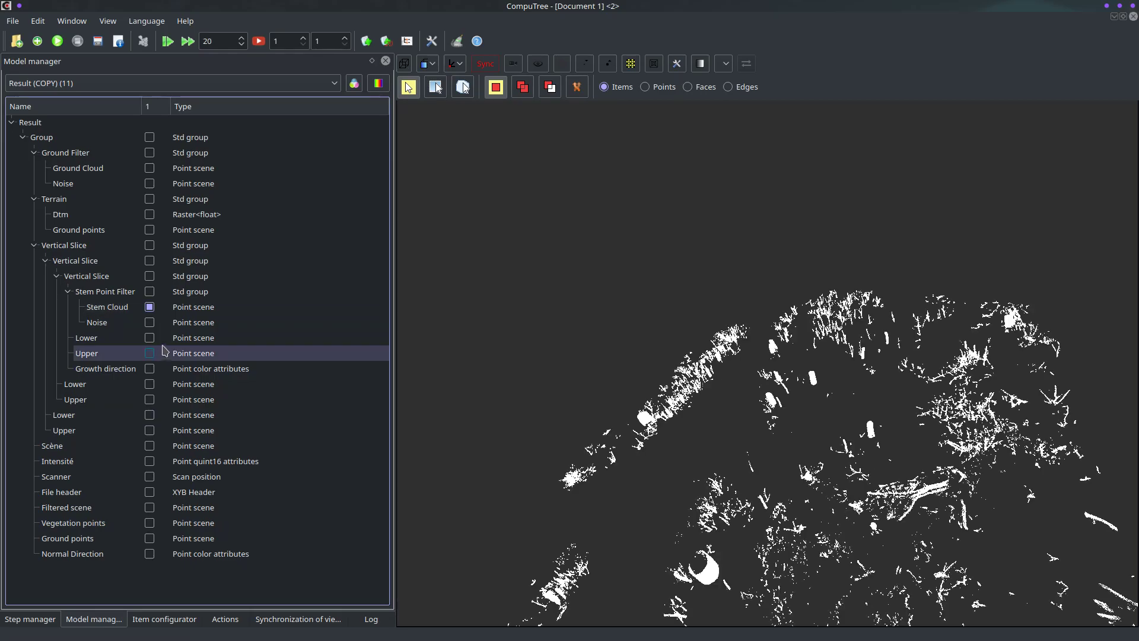
- Compare the Stem Cloud with and without the Stem Point Filter's Noise point scene, leaving only the Stem Cloud shown
click(156, 326)
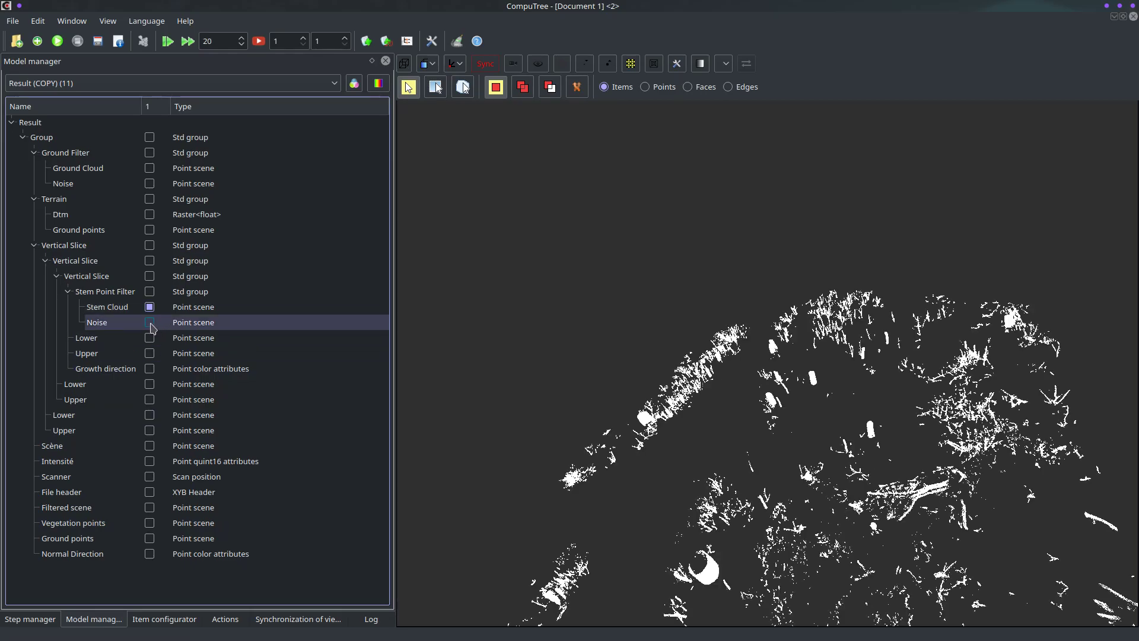
click(150, 323)
click(150, 325)
click(150, 323)
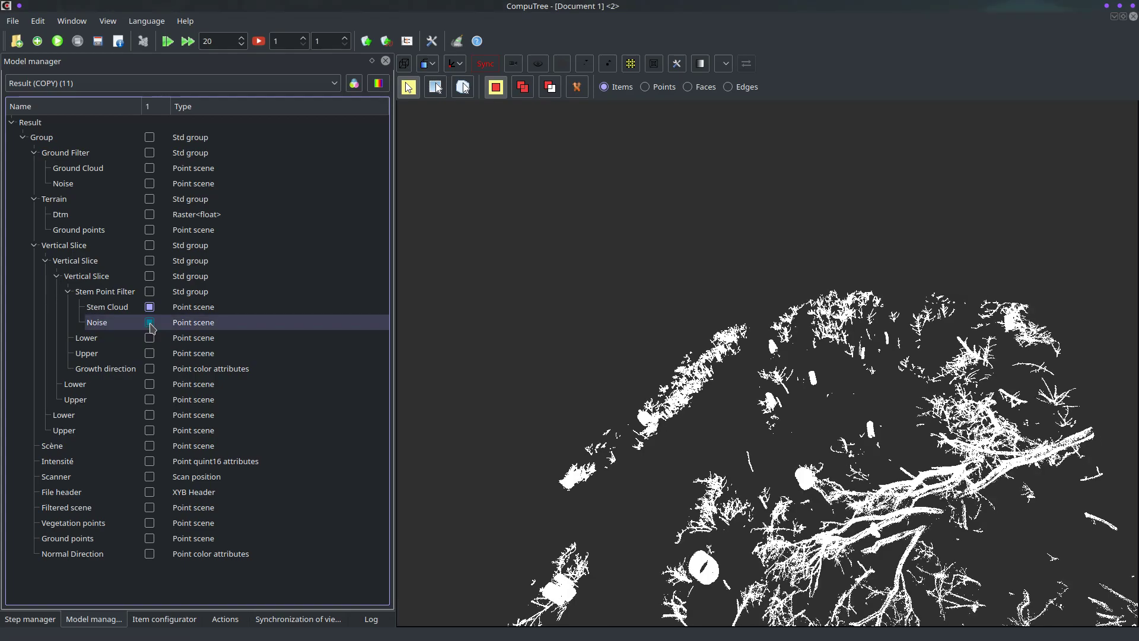
click(150, 324)
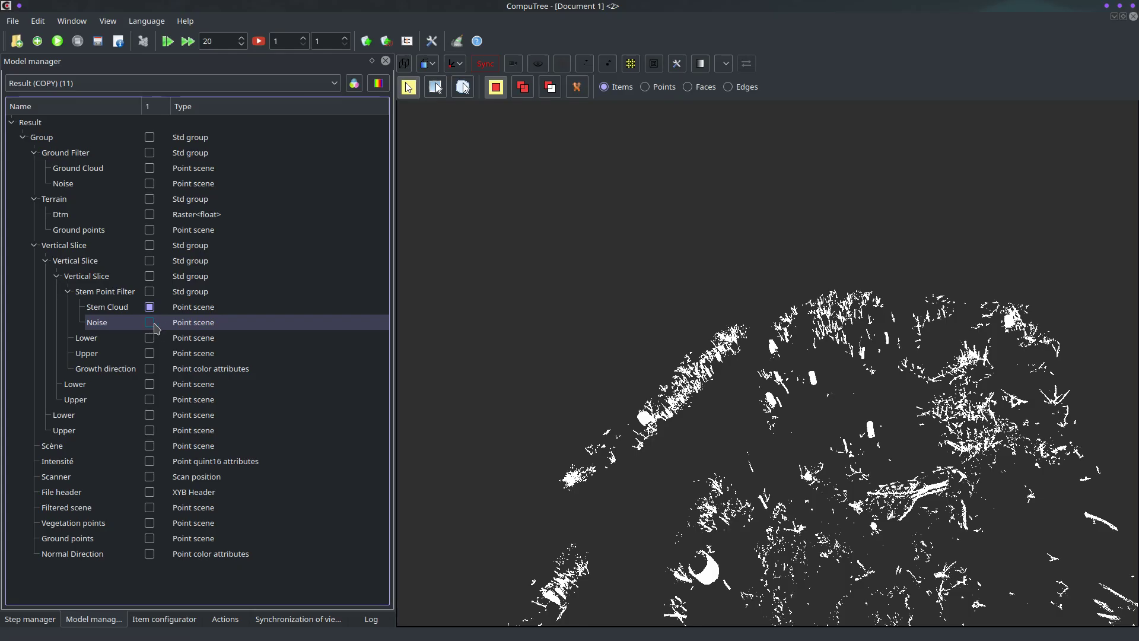
- Examine the filtered stem sections and remaining branch points in the Stem Cloud from several angles
drag(658, 438, 672, 478)
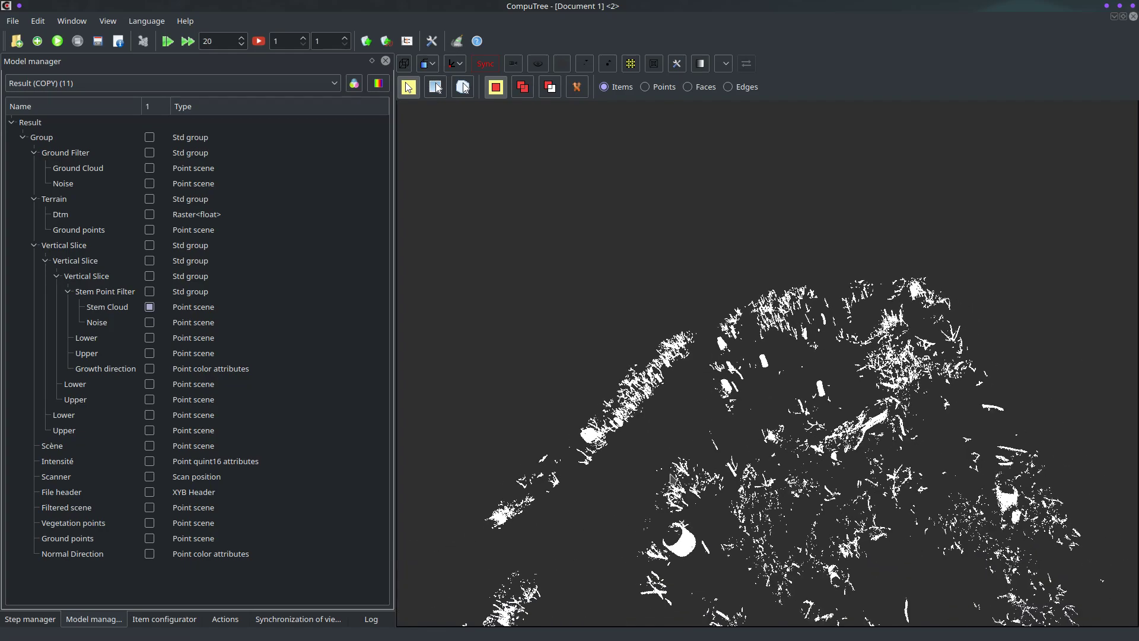
drag(546, 438, 568, 442)
scroll(605, 452, up, 2)
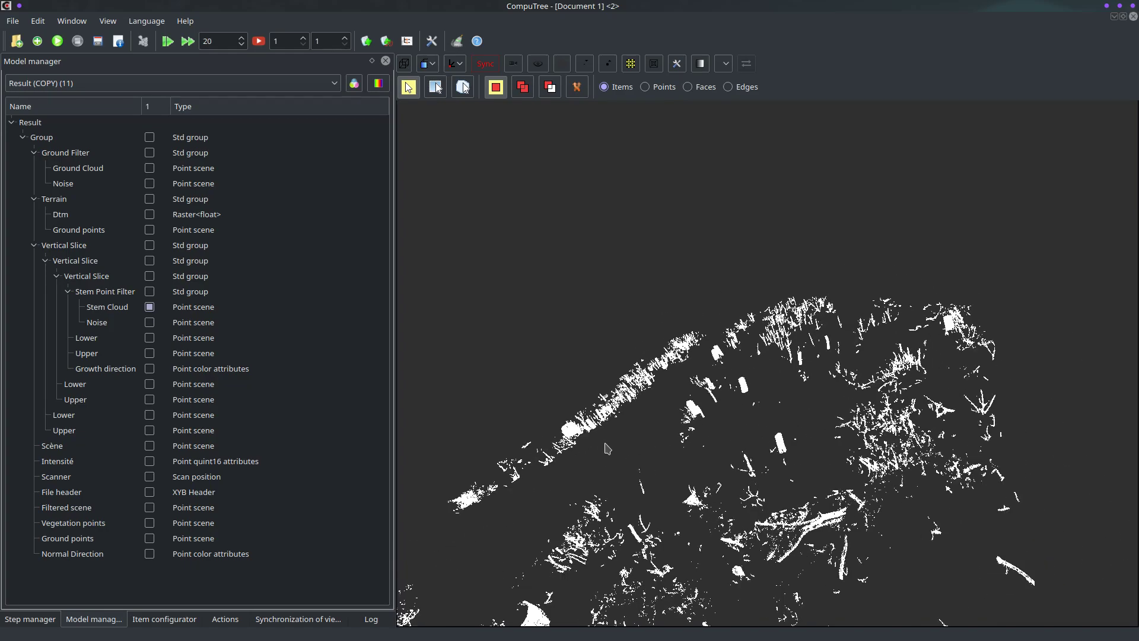
scroll(615, 463, up, 2)
scroll(615, 463, up, 1)
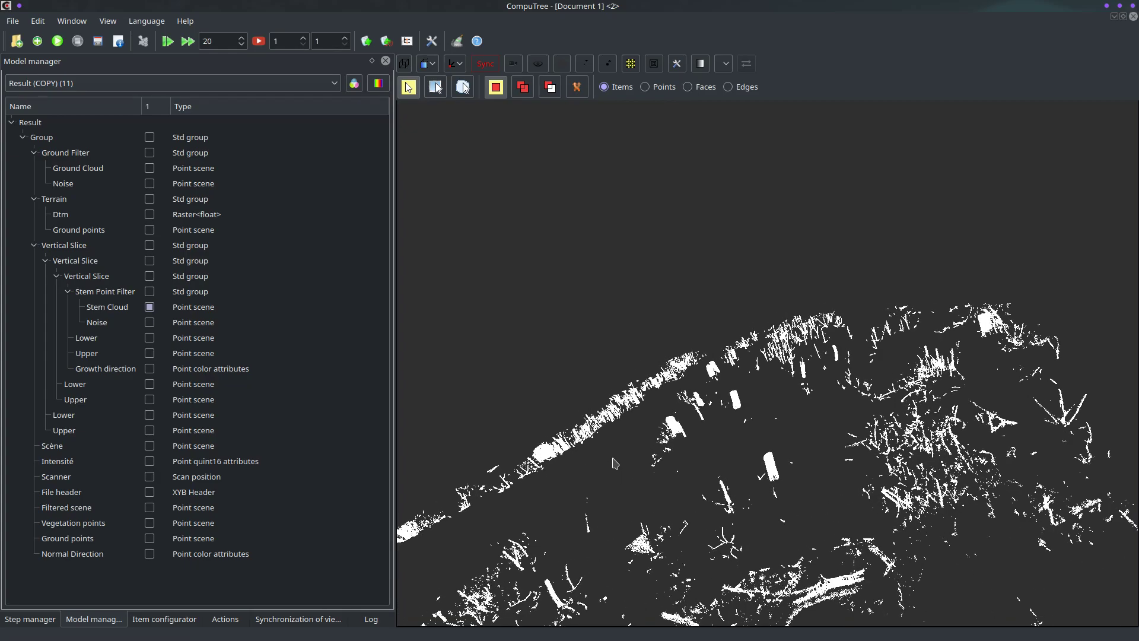
scroll(617, 463, down, 1)
drag(626, 466, 681, 449)
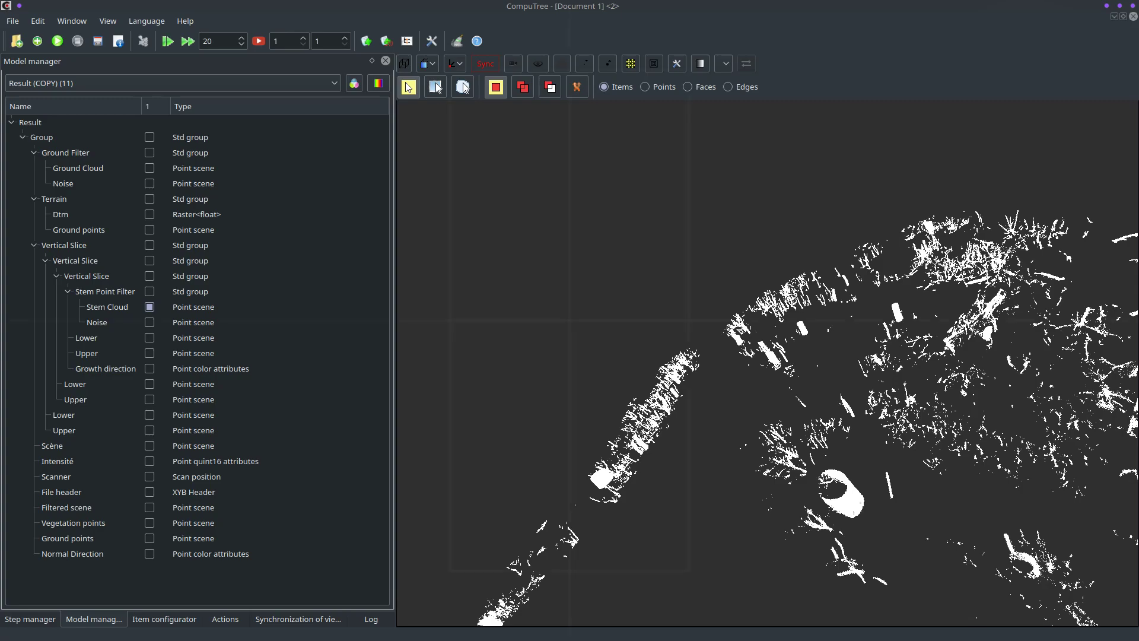
- Search the available steps for "statistical" and add a Statistical Outlier Filter step beneath the Stem Filter
drag(1138, 172, 685, 145)
triple_click(704, 169)
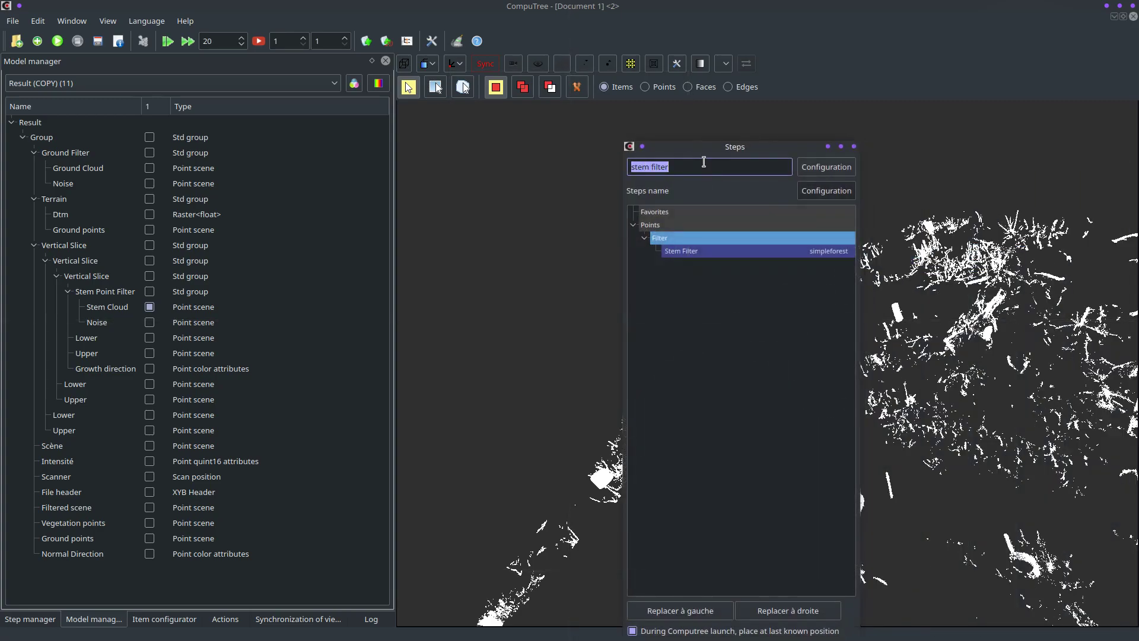
text(statistical)
key(Return)
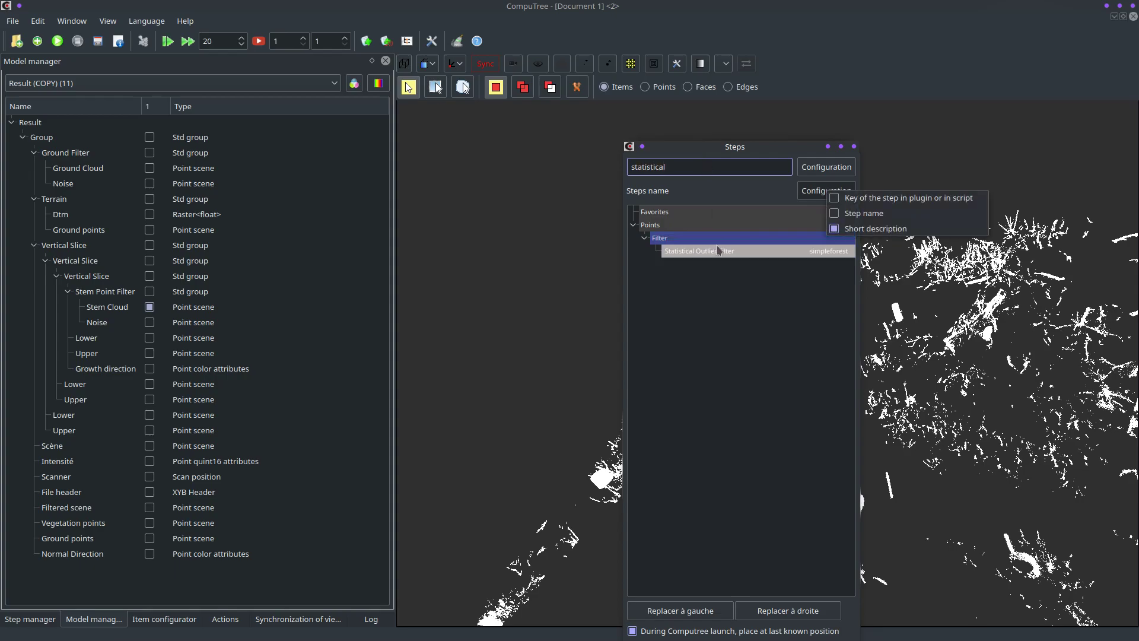
click(702, 253)
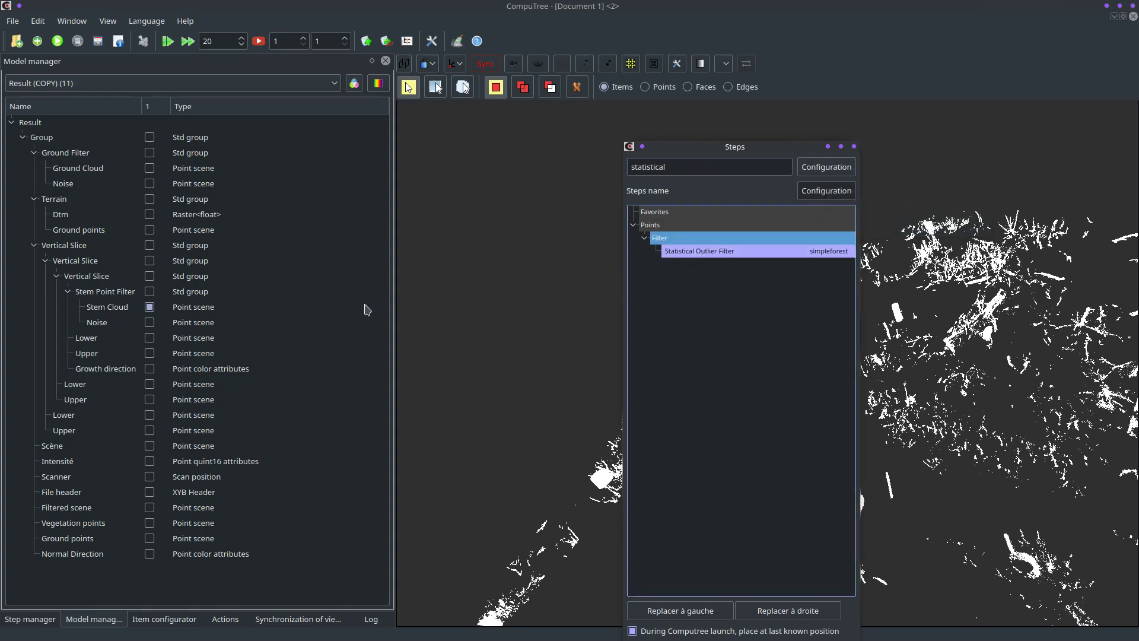
click(27, 619)
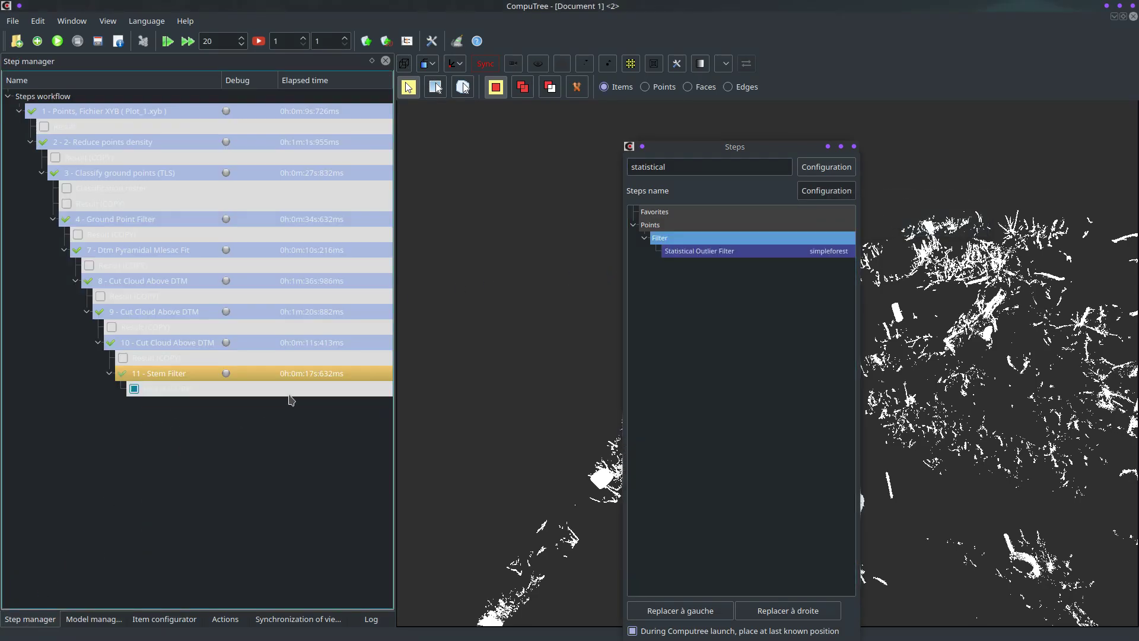
double_click(707, 254)
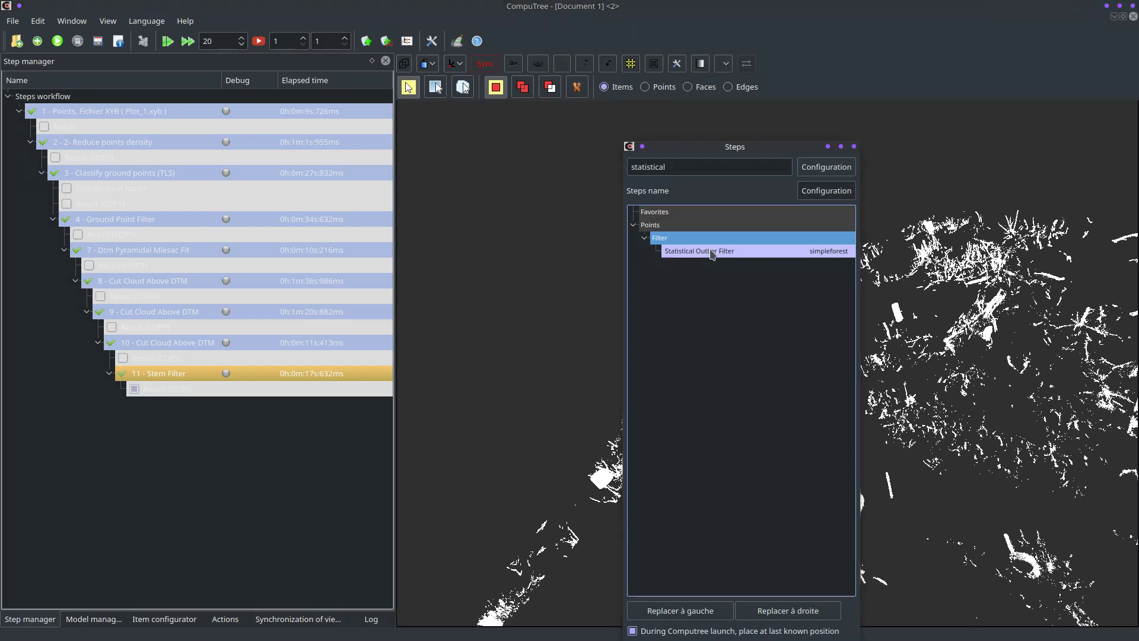
click(801, 293)
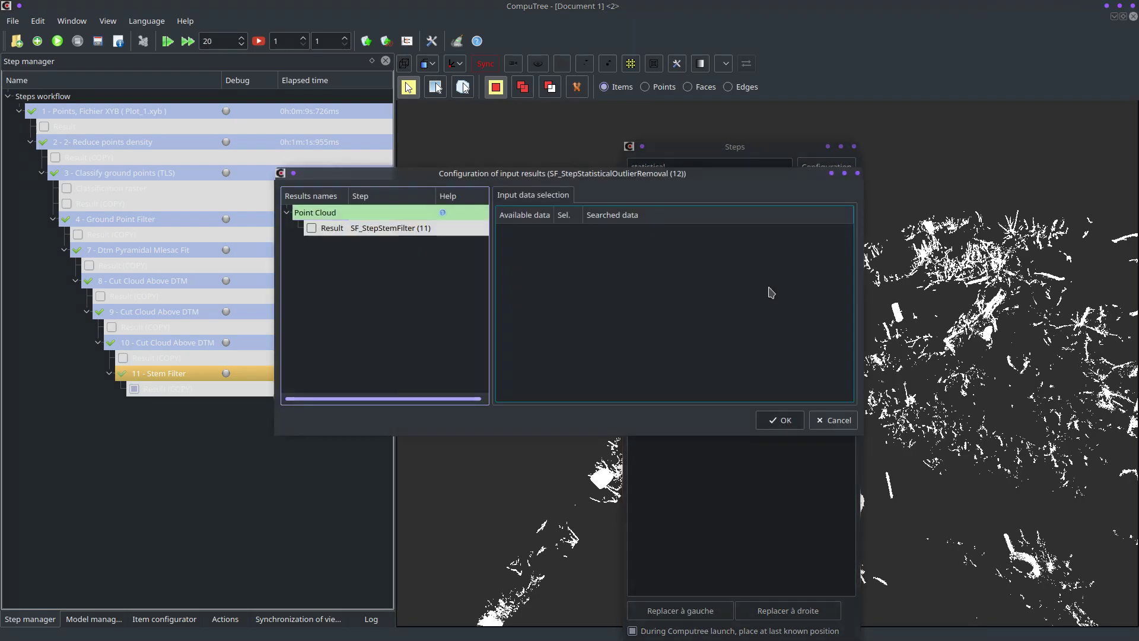
- Set the Stem Filter result's Stem Point Filter group and Stem Cloud point scene as the Statistical Outlier Filter's input
click(315, 231)
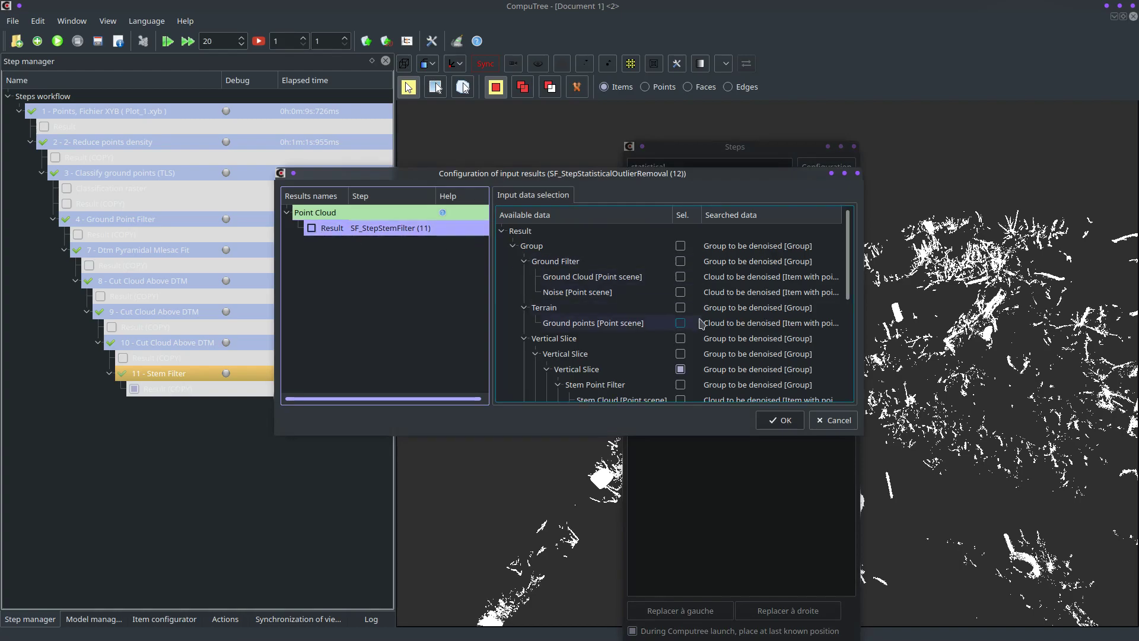
scroll(703, 350, down, 3)
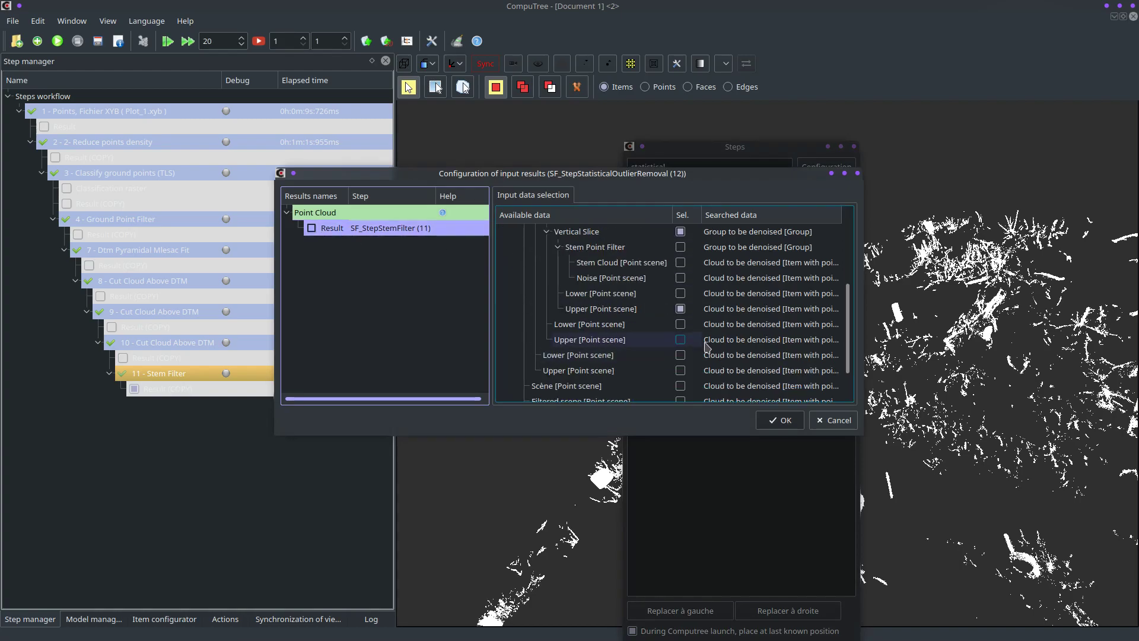
click(685, 264)
scroll(682, 296, down, 1)
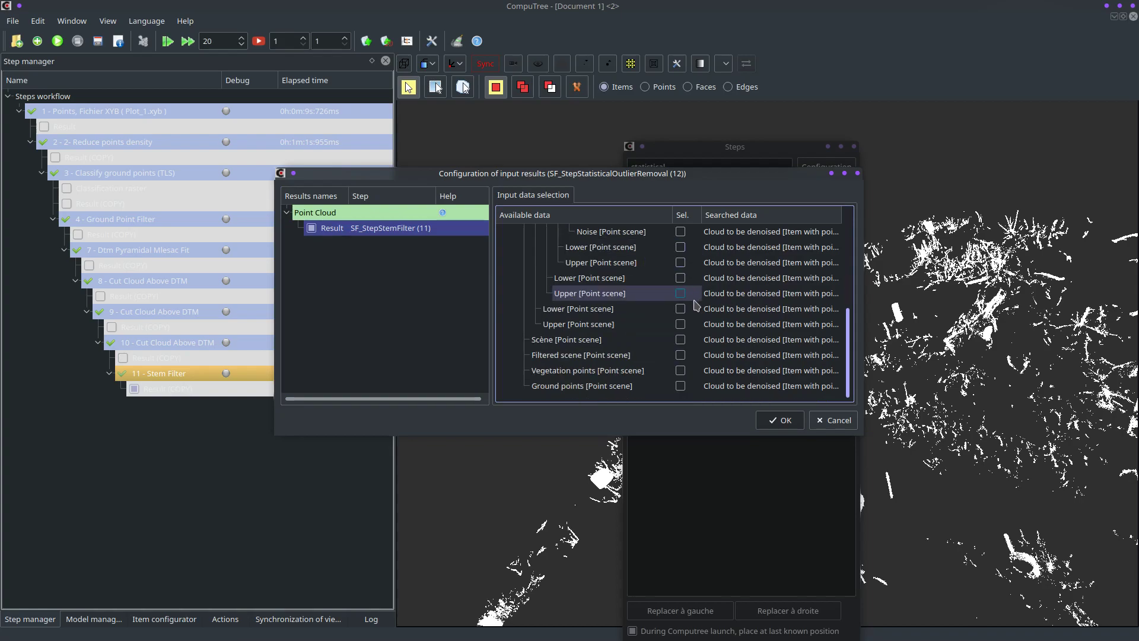
scroll(693, 309, up, 3)
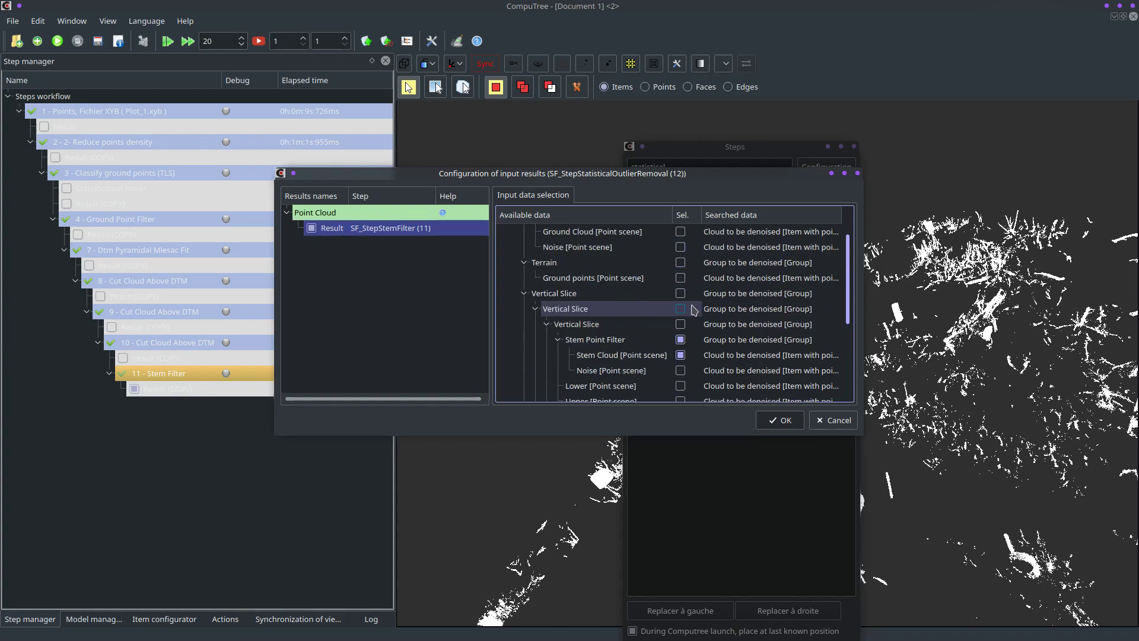
click(781, 420)
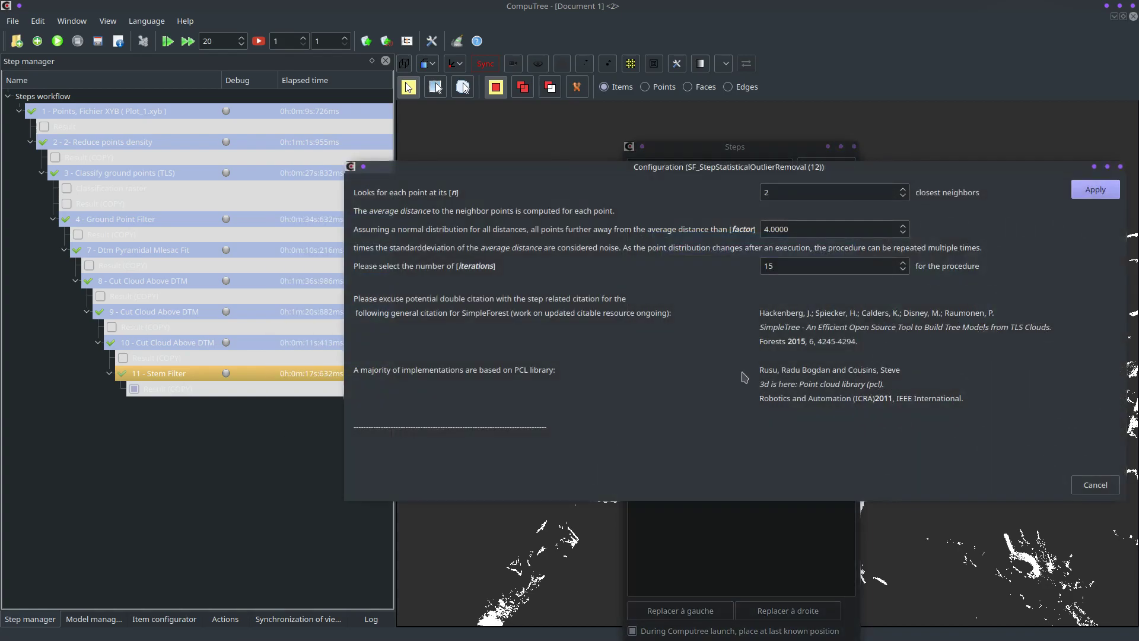
- Set the Statistical Outlier Filter to 15 closest neighbors, keeping factor 4.0000 and 15 iterations, and apply the configuration
double_click(792, 193)
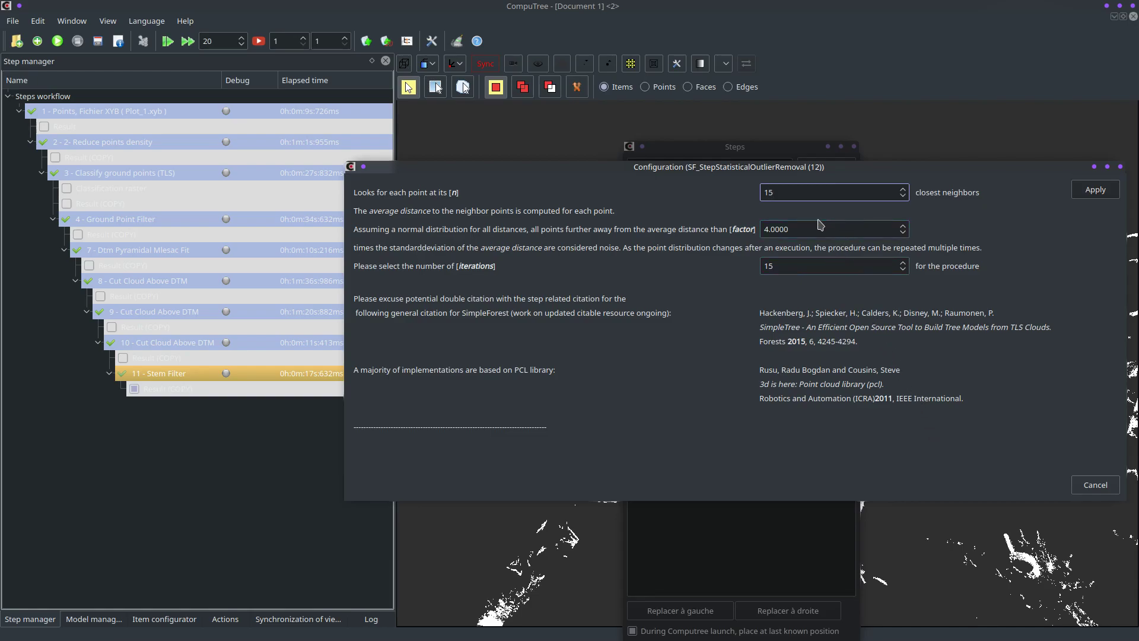
click(836, 228)
click(836, 267)
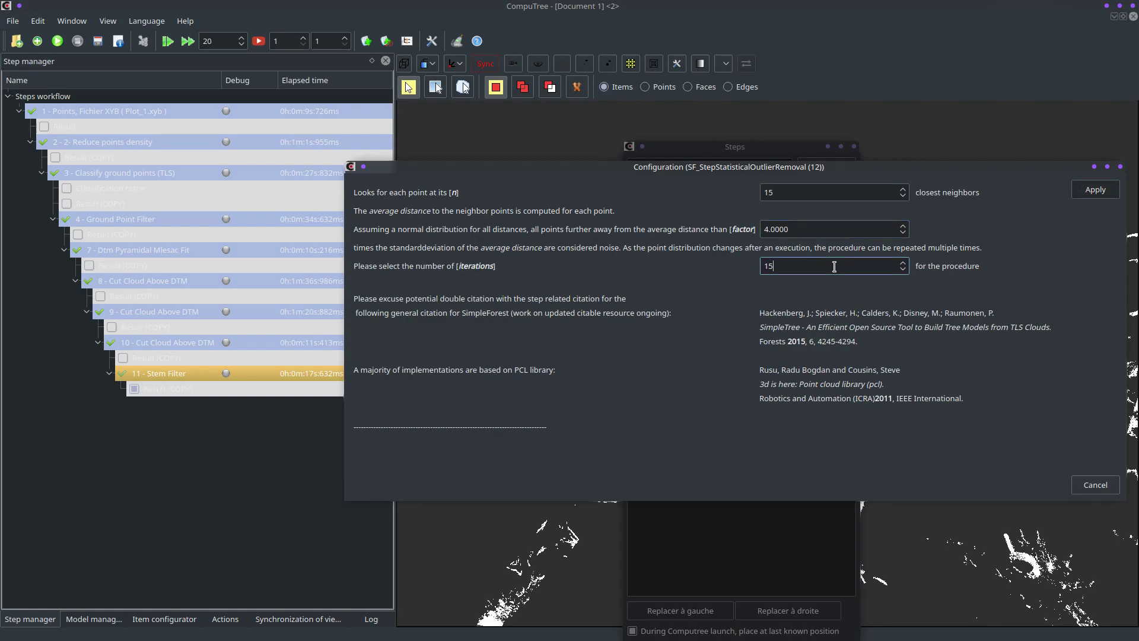
click(1096, 190)
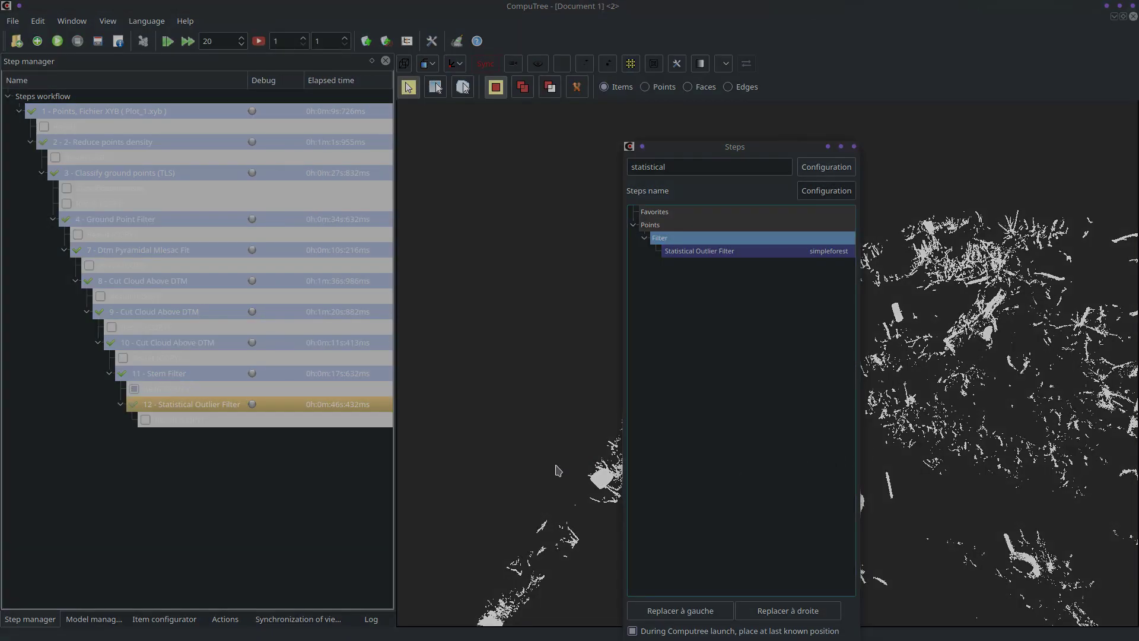
- Display the Statistical Outlier Filter's result, showing its Filtered Cloud point scene instead of the Stem Cloud
click(145, 420)
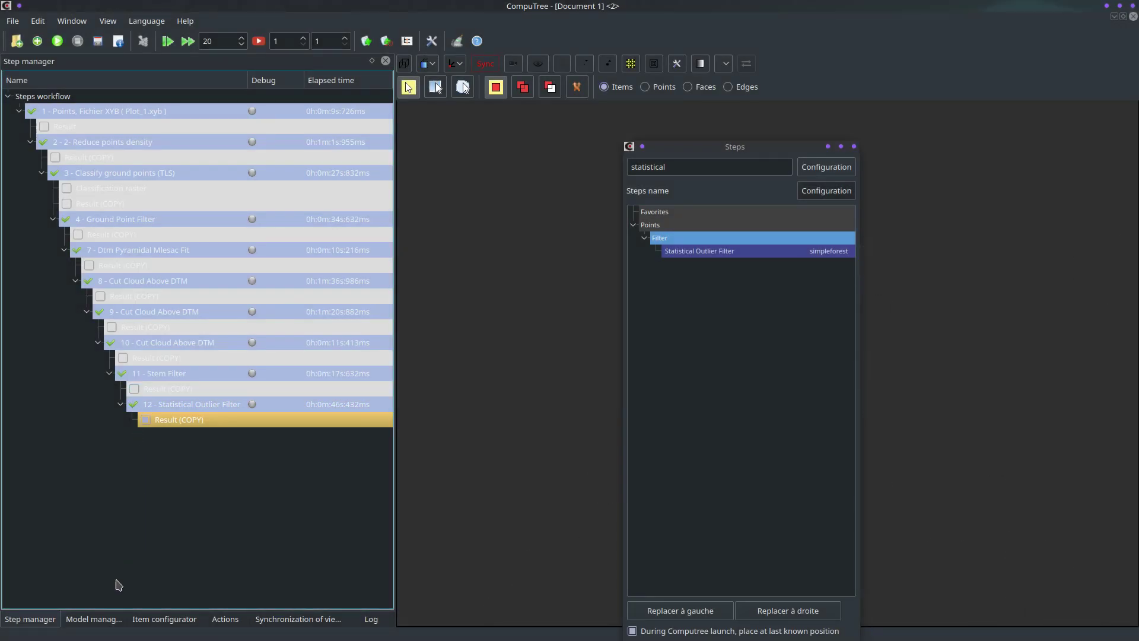
click(94, 620)
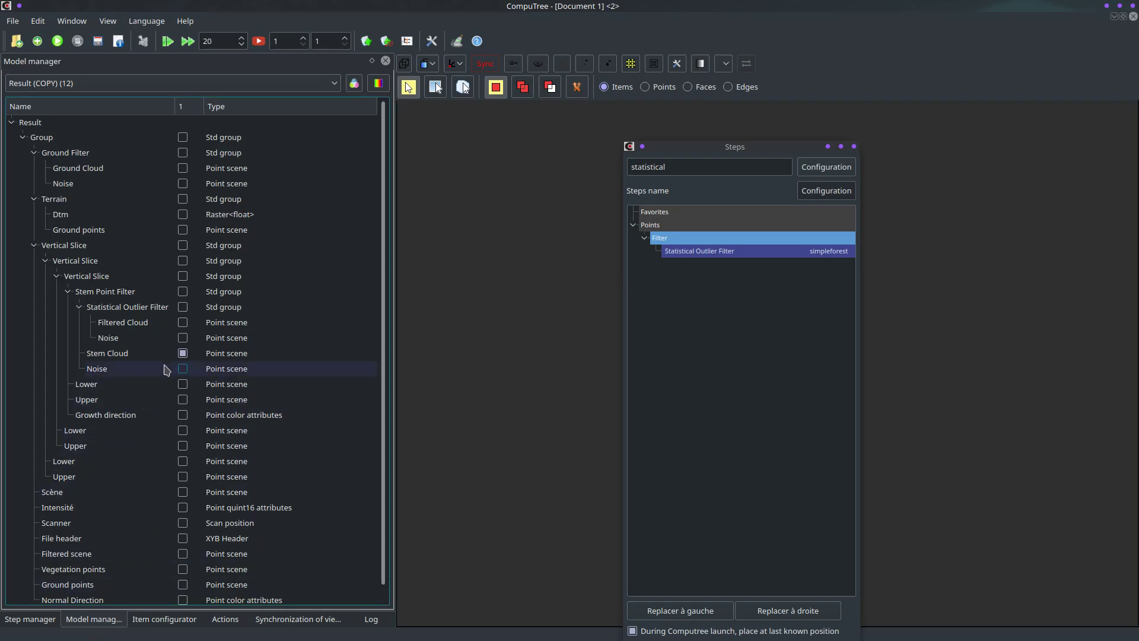
click(182, 322)
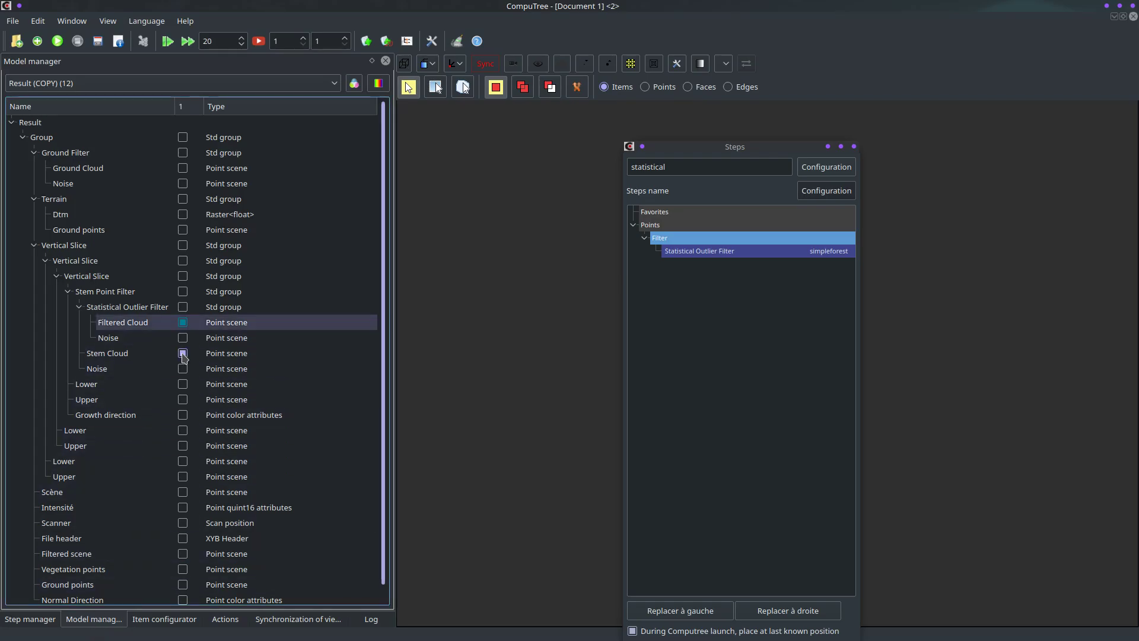
double_click(753, 148)
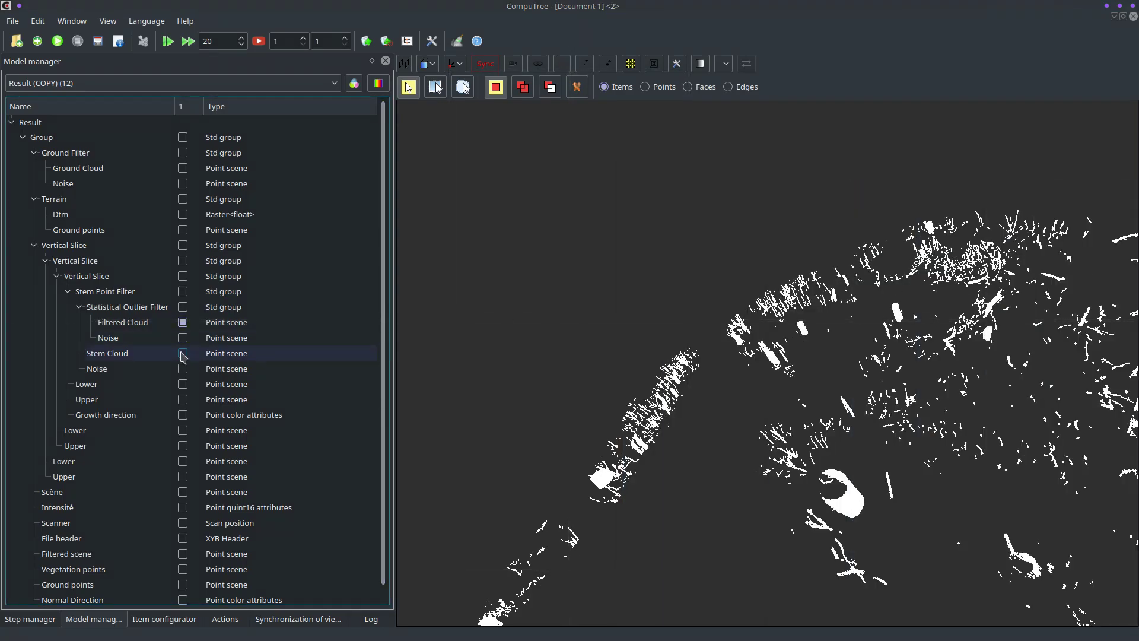
- Compare the Statistical Outlier Filter's Filtered Cloud with its Noise point scene, leaving only the Filtered Cloud shown
click(185, 338)
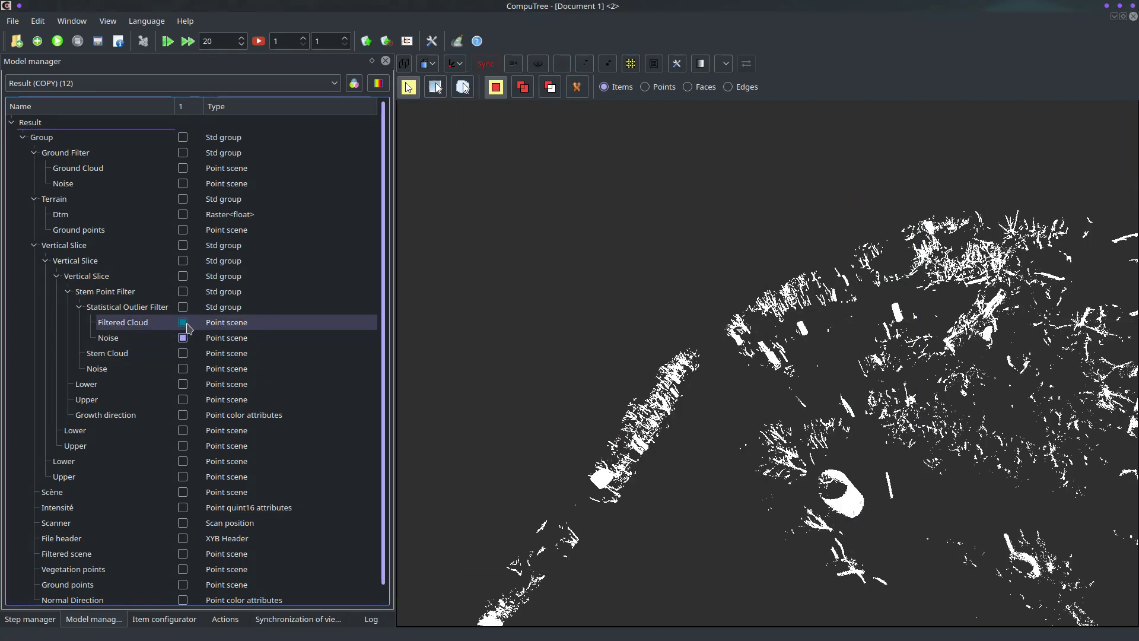
click(183, 323)
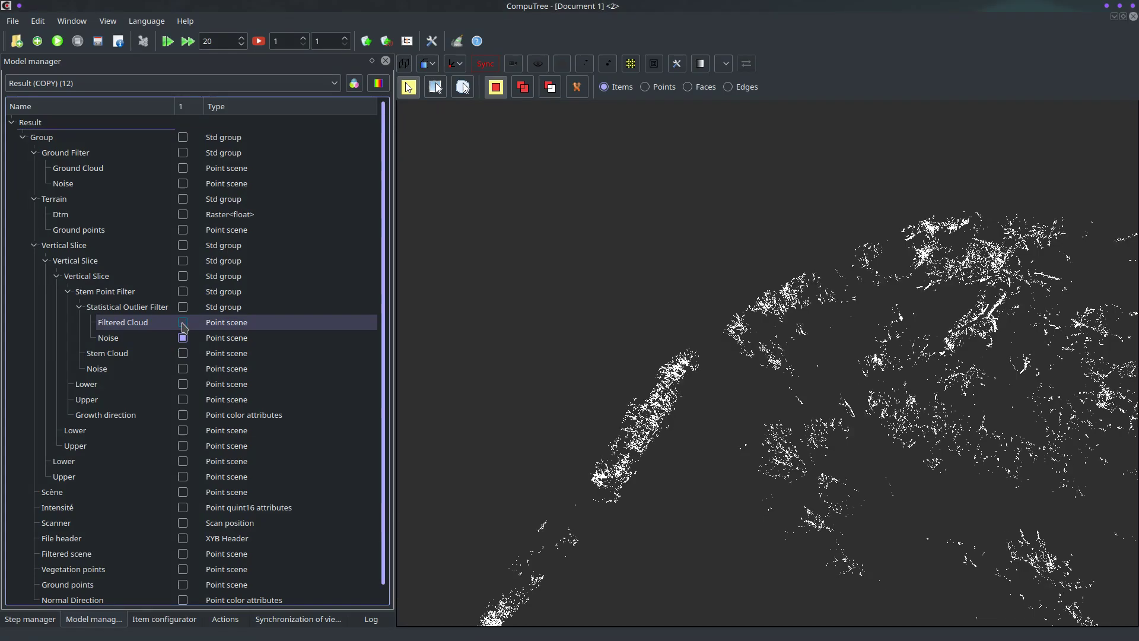
drag(753, 411, 700, 425)
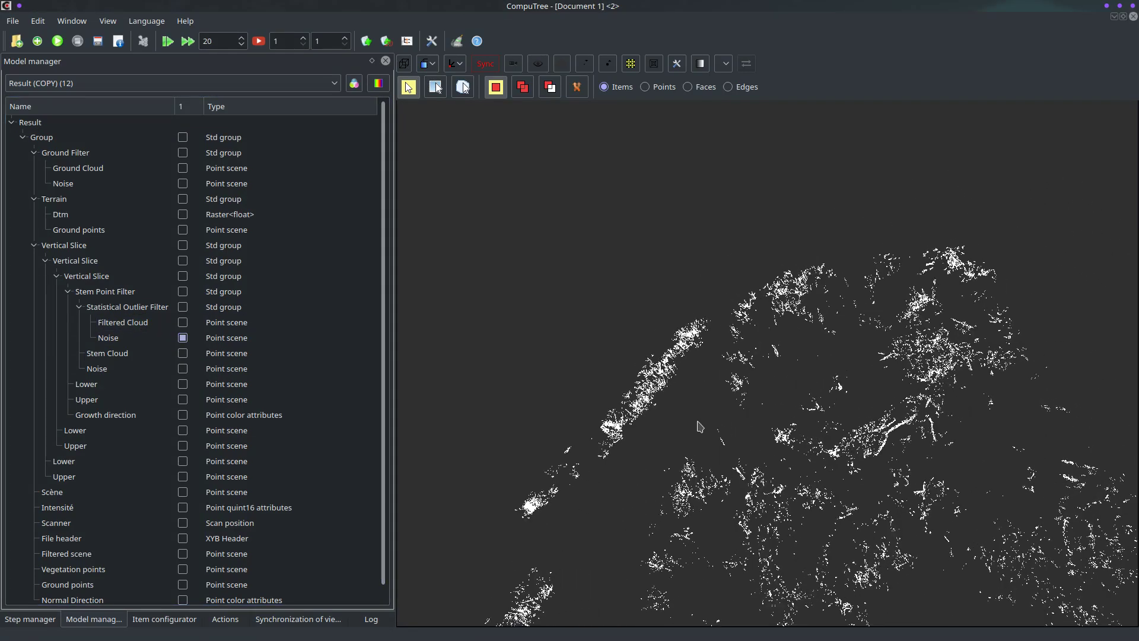
click(184, 323)
click(184, 338)
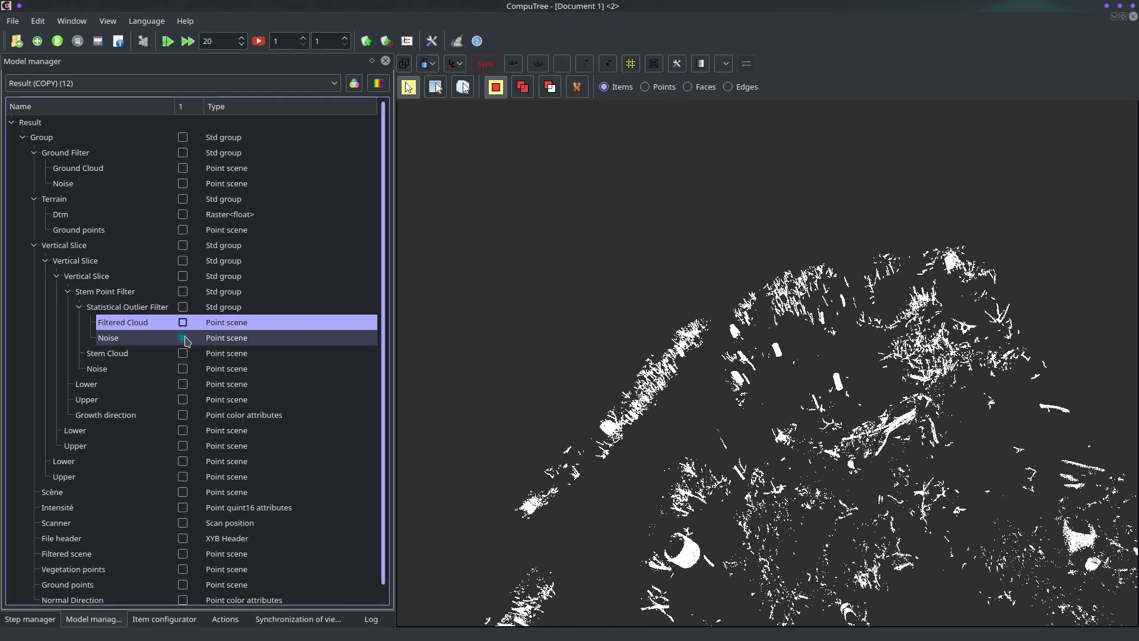
click(184, 338)
drag(620, 409, 684, 389)
drag(698, 455, 657, 484)
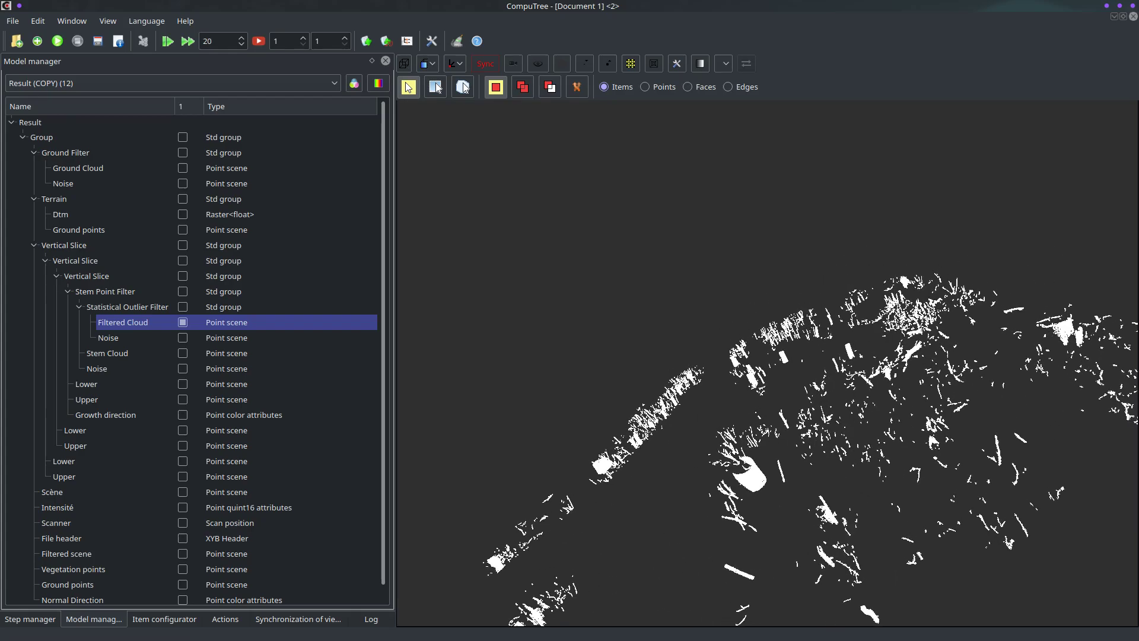
- Search the available steps for "radius outlier filter" and add it beneath the Statistical Outlier Filter with expert parameterization enabled
drag(1138, 439, 791, 195)
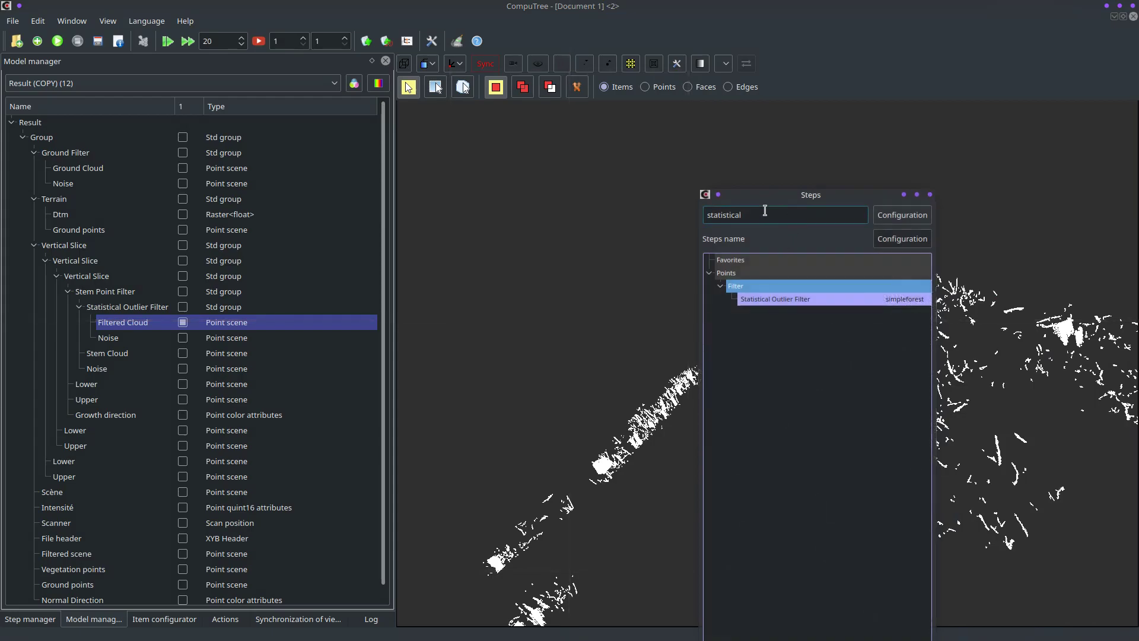
click(765, 210)
double_click(764, 216)
text(radius outlier filter)
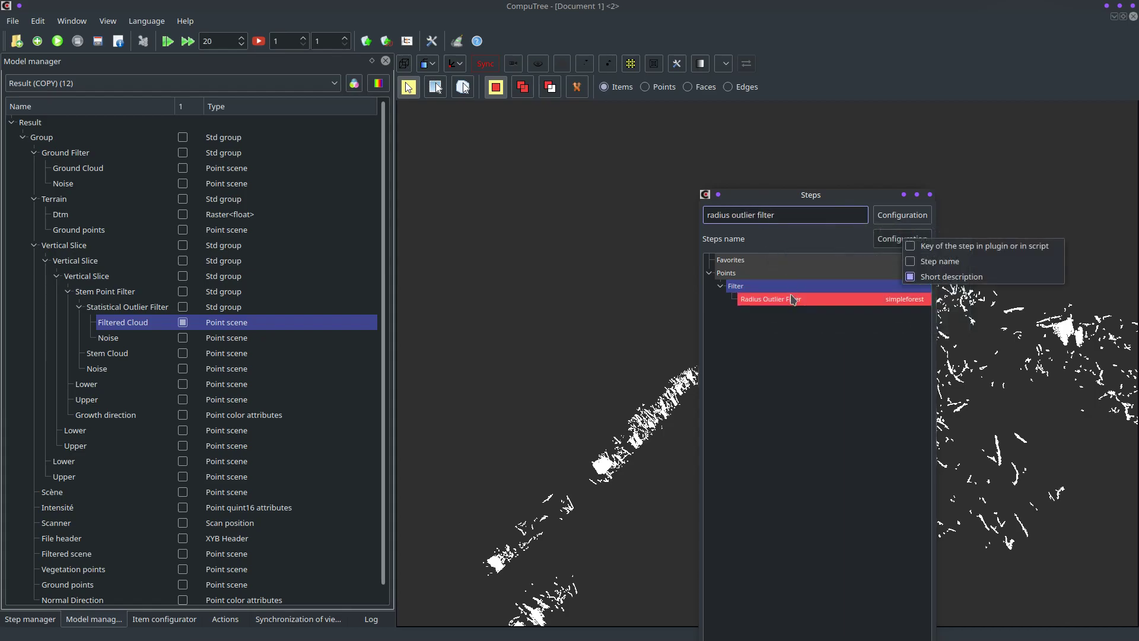
click(29, 619)
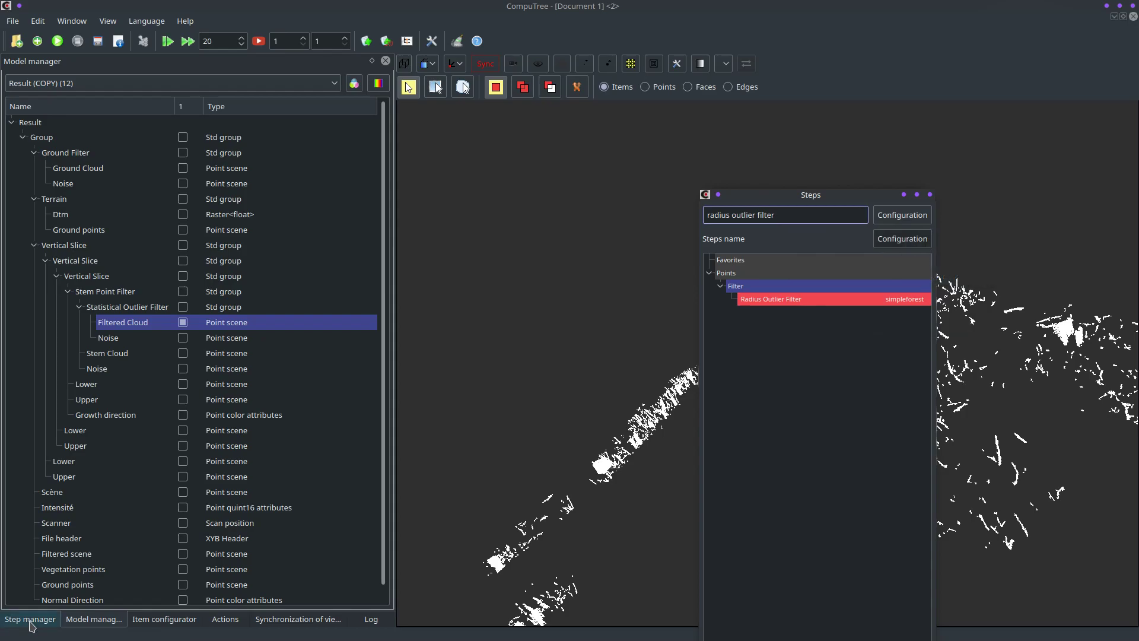
click(31, 620)
click(181, 405)
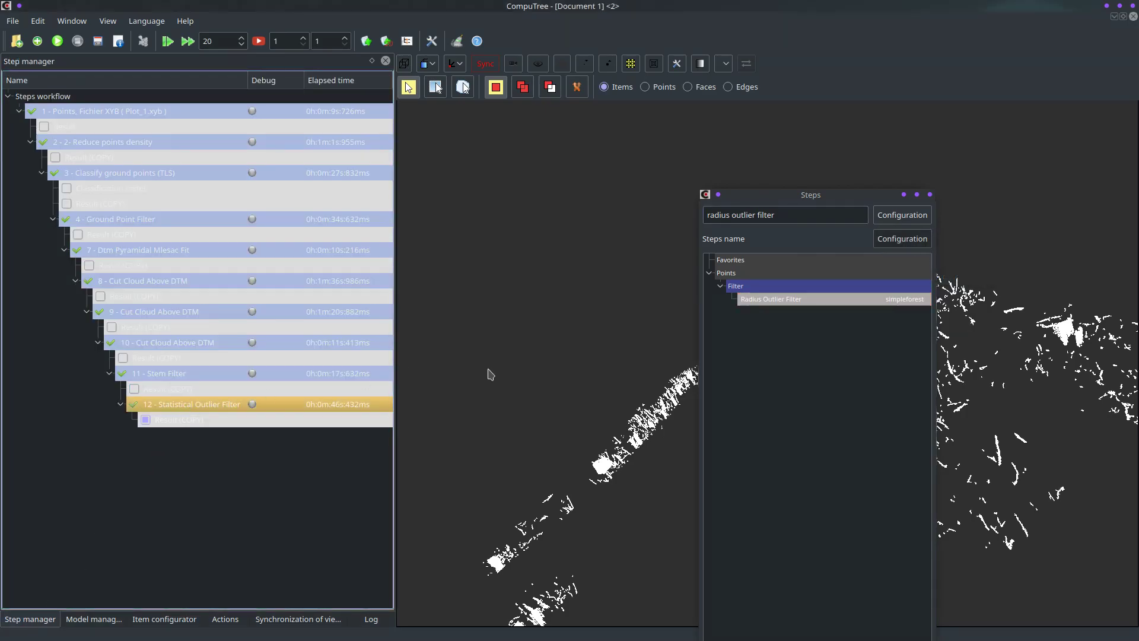
double_click(775, 301)
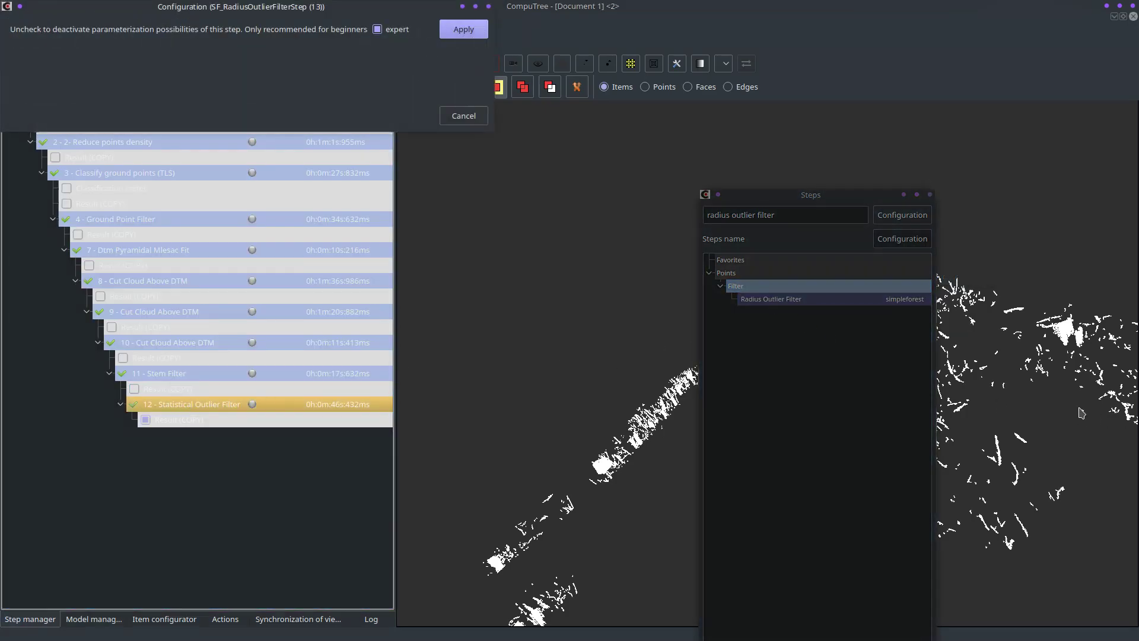
drag(814, 196, 563, 75)
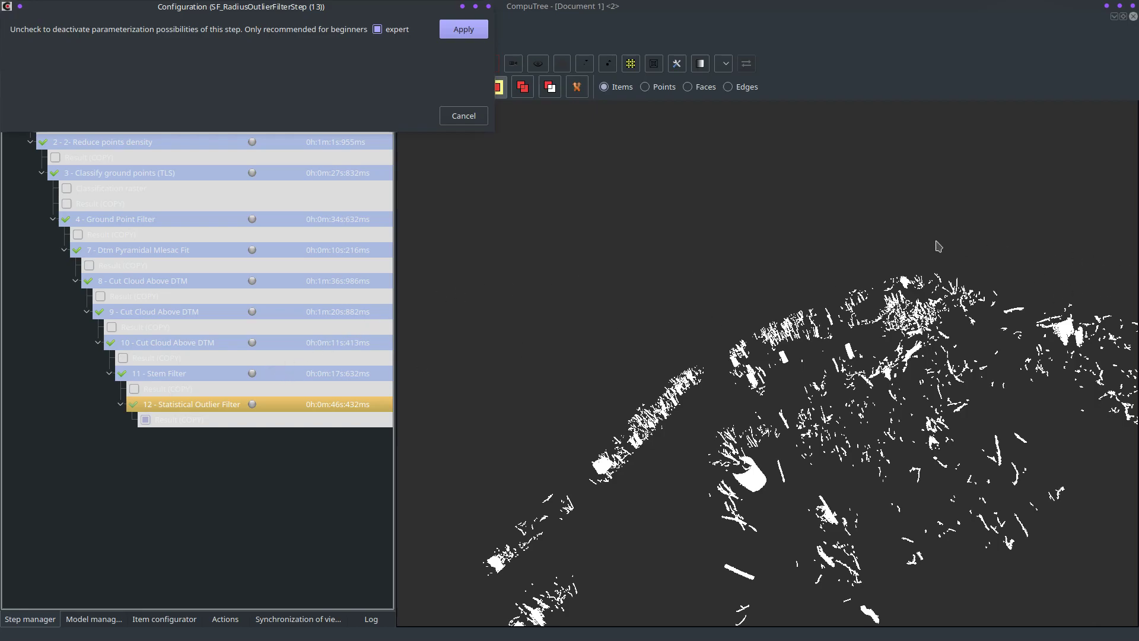
click(463, 29)
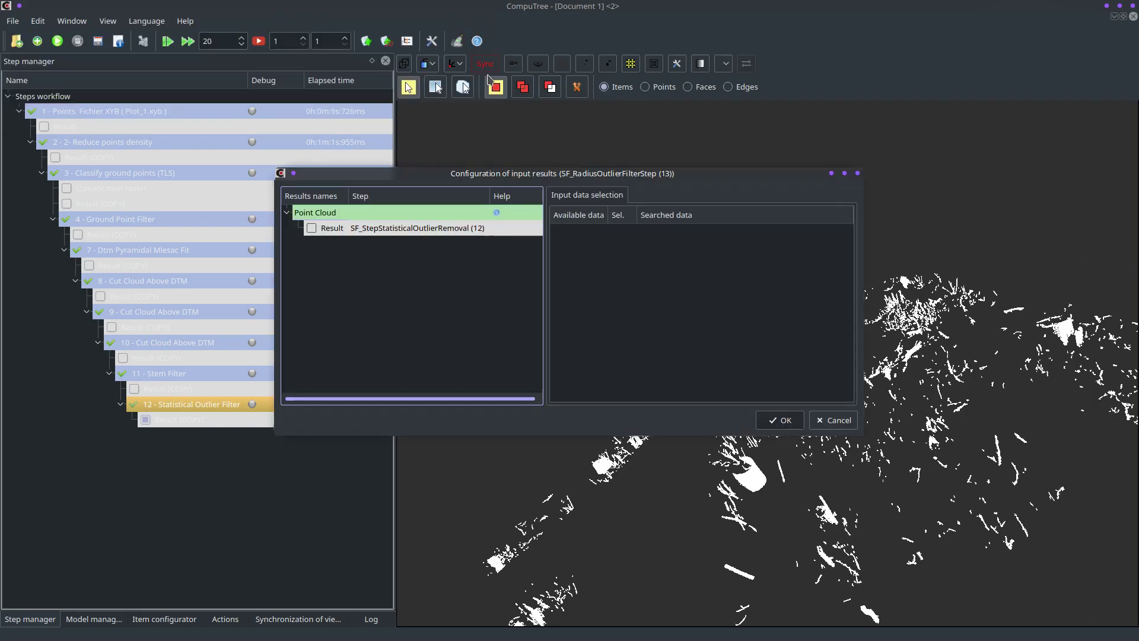
- Set the Statistical Outlier Filter group and its Filtered Cloud point scene as the Radius Outlier Filter's input
click(313, 228)
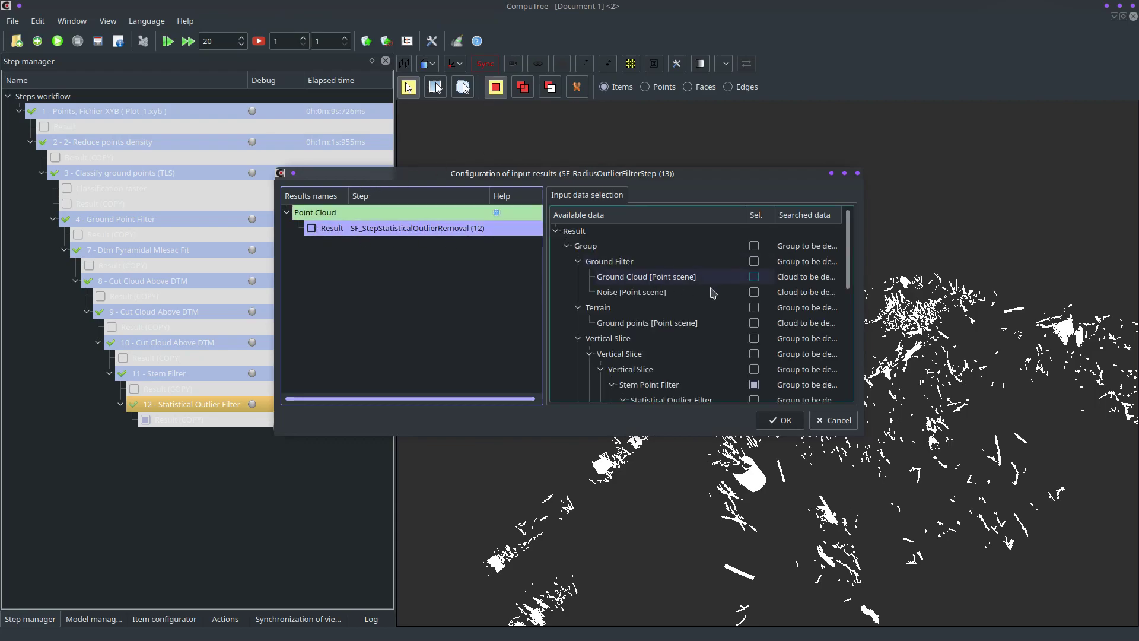
scroll(773, 343, down, 2)
scroll(749, 337, down, 3)
scroll(749, 338, up, 3)
click(754, 324)
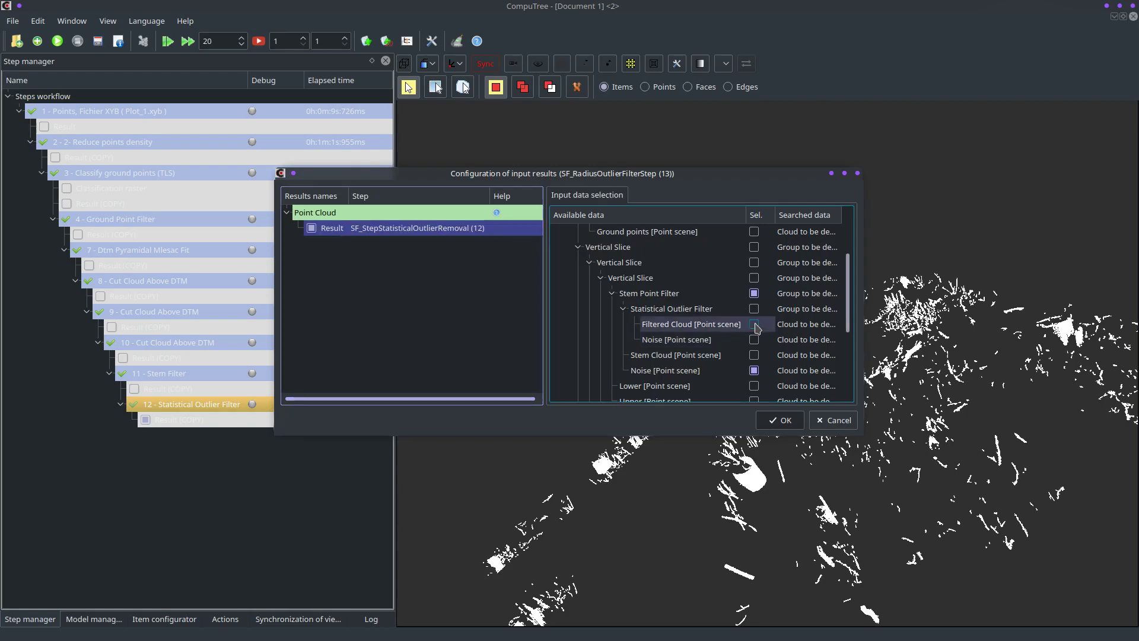
click(783, 420)
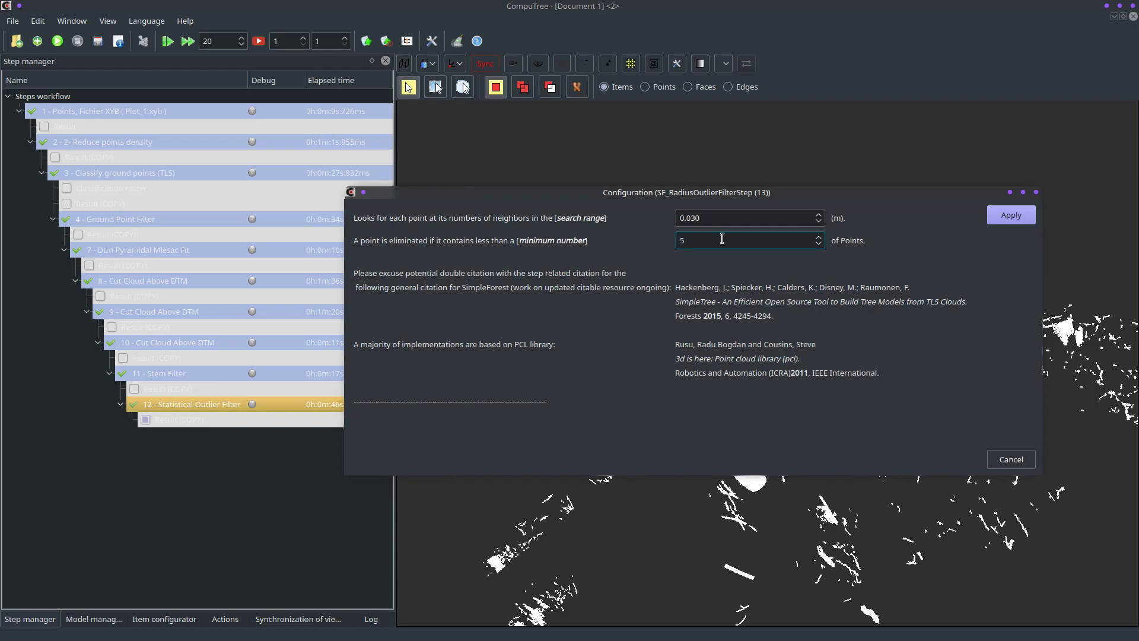
- Set the Radius Outlier Filter's minimum number to 15 points, keeping the 0.030 m search range, and run the step
click(720, 239)
text(15)
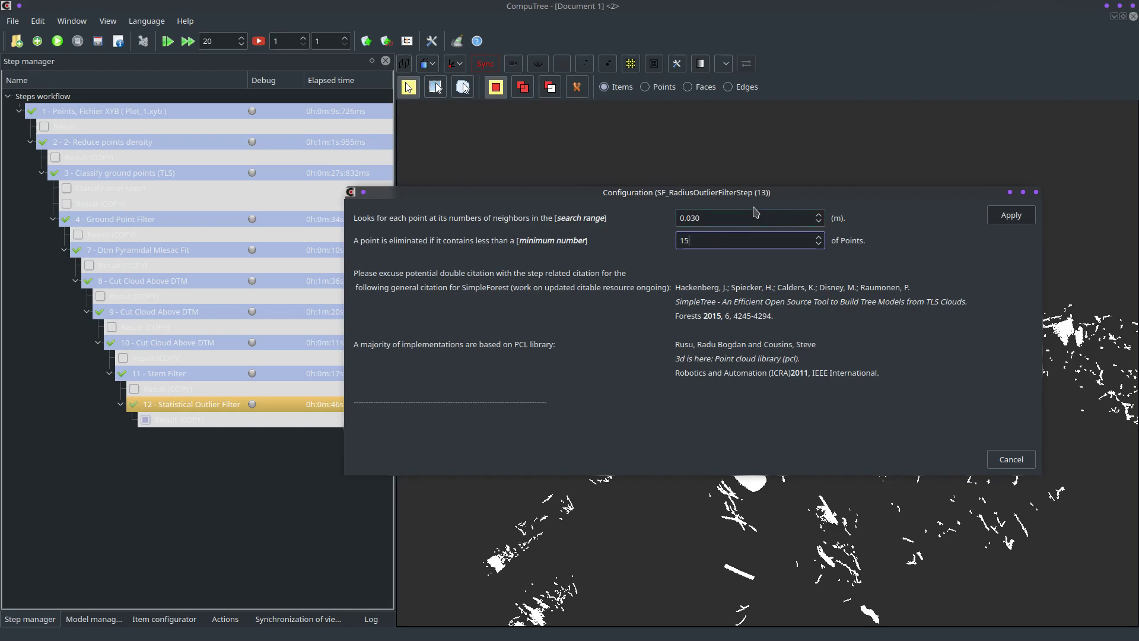
click(1021, 219)
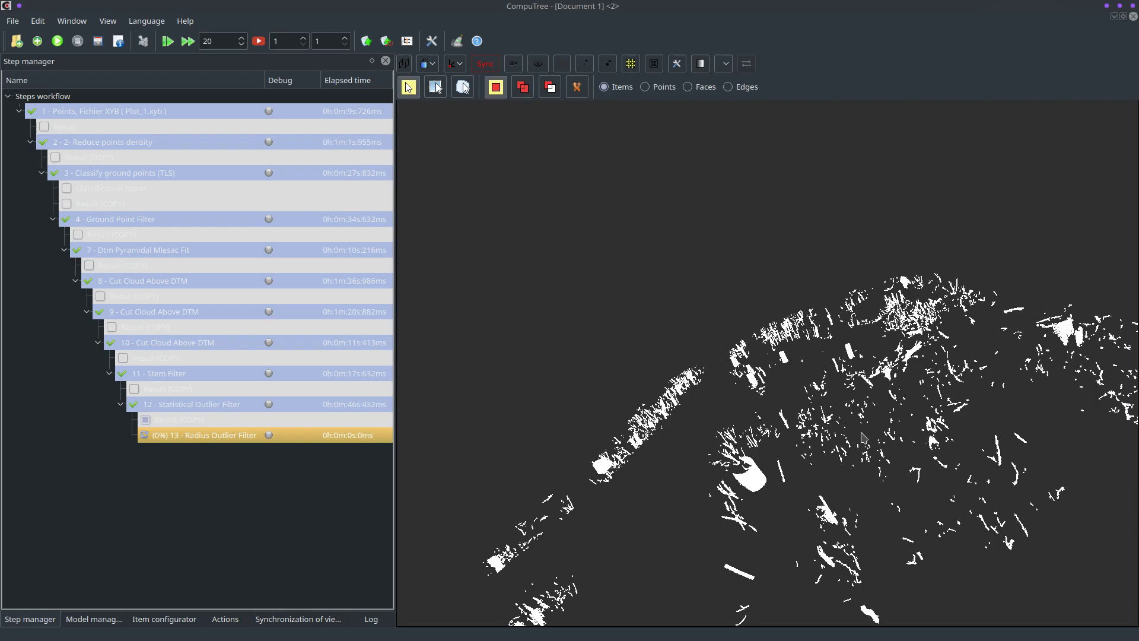
click(56, 41)
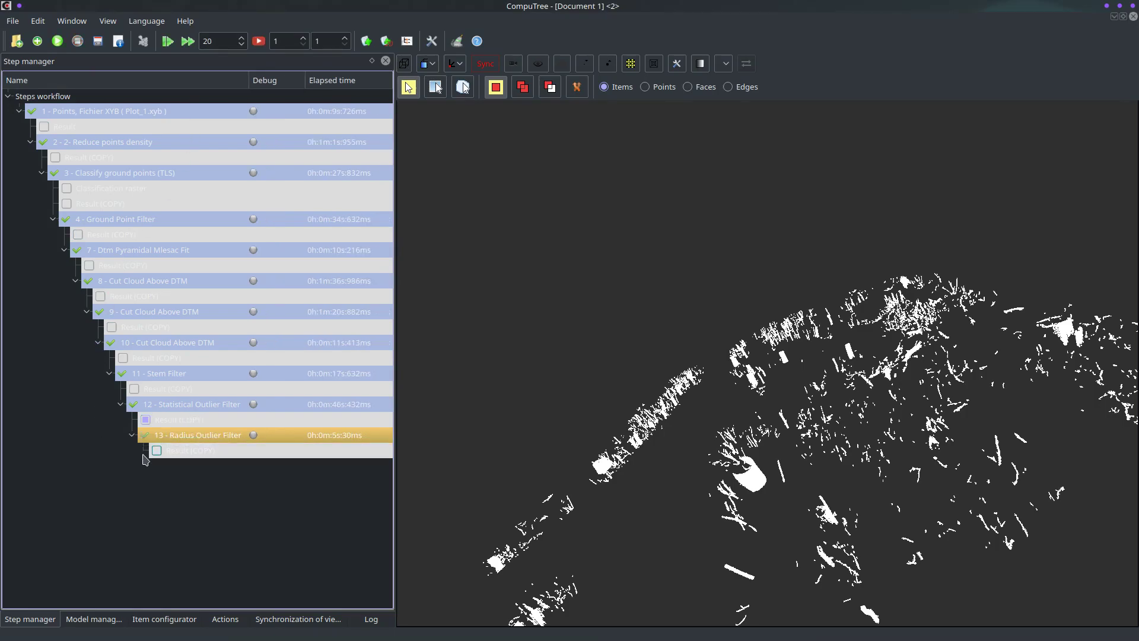
- Display the Radius Outlier Filter's result, viewing its Noise point scene and switching to its Filtered Cloud
click(157, 453)
click(156, 451)
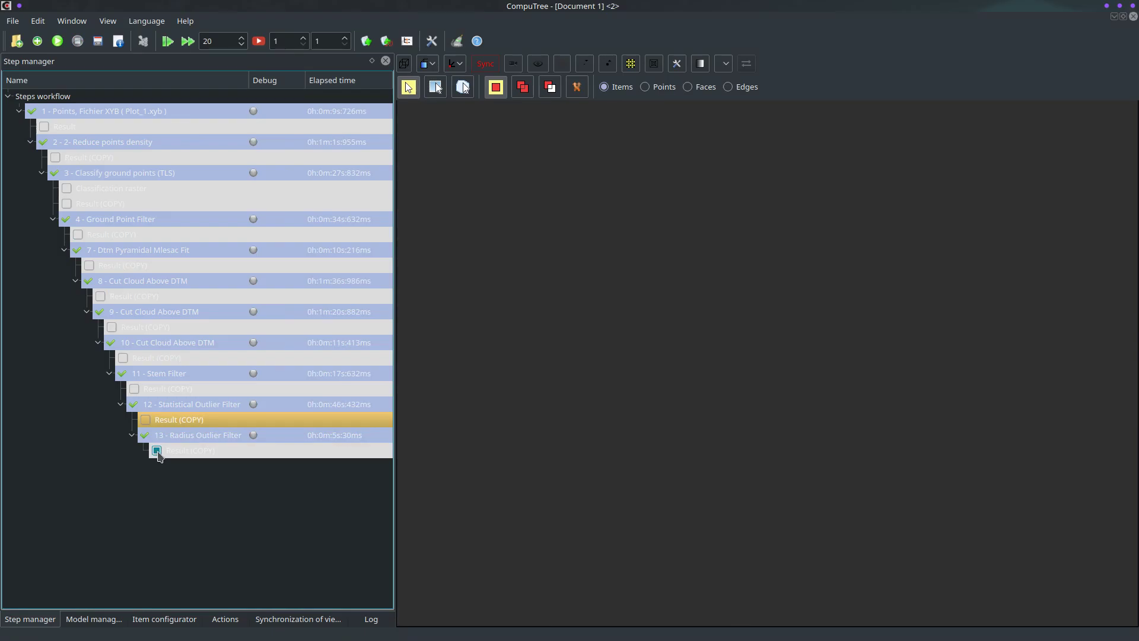
click(94, 618)
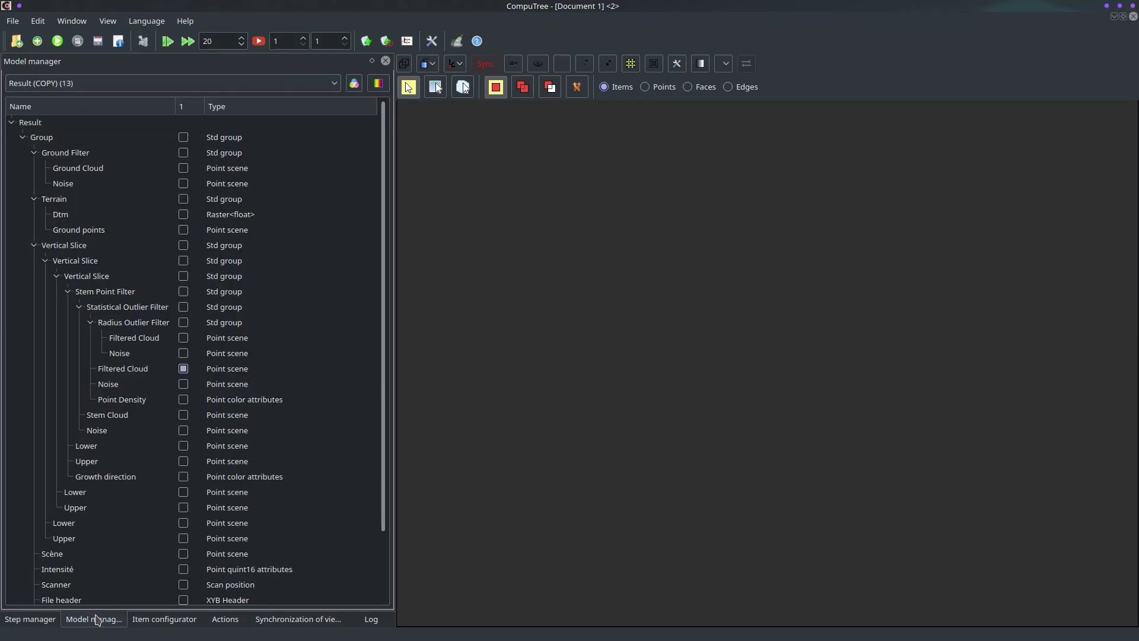
click(184, 354)
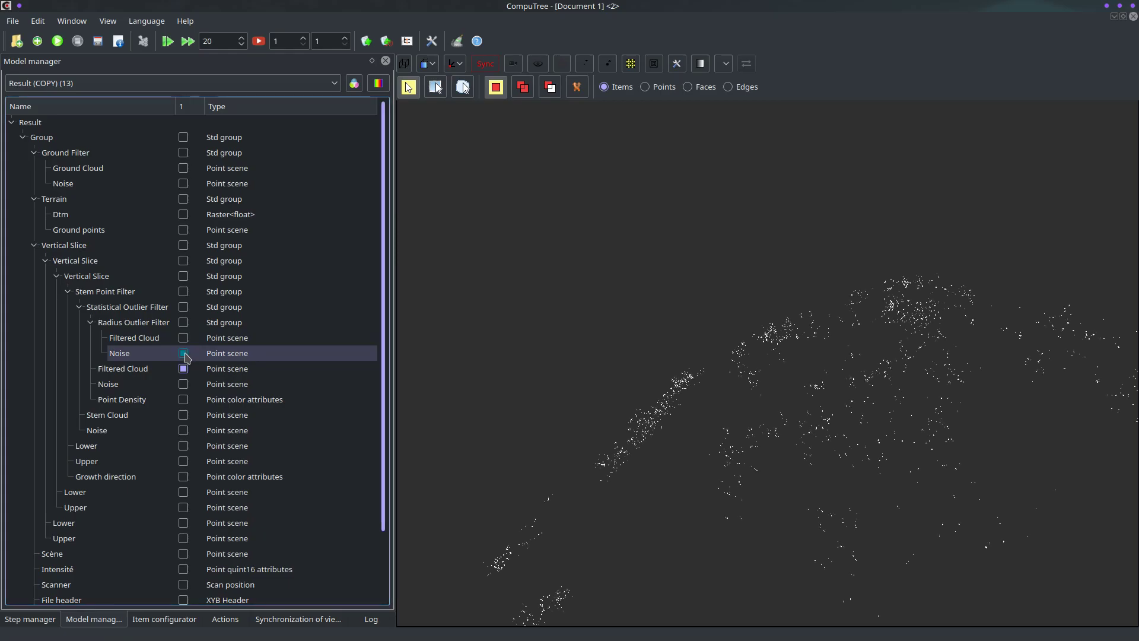
click(184, 339)
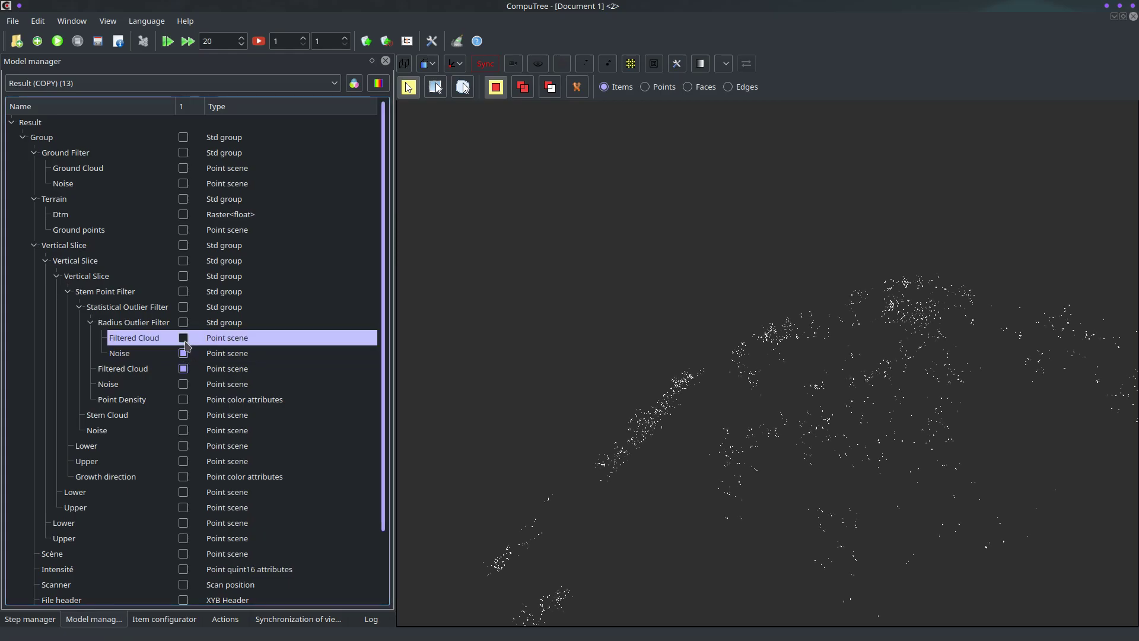
click(184, 356)
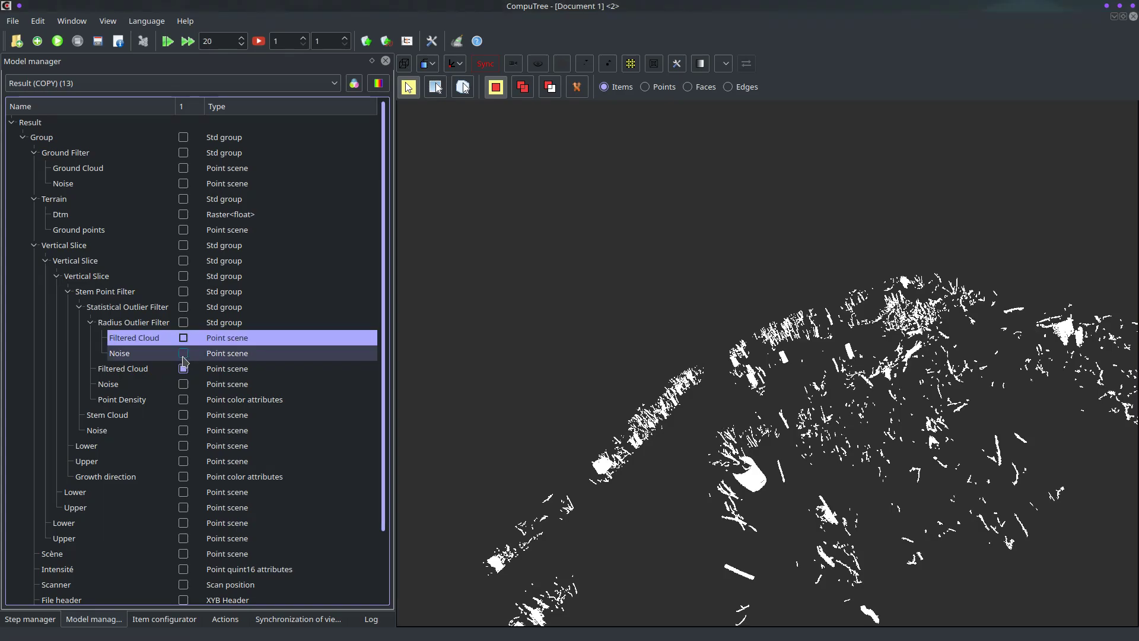
- Hide the Statistical Outlier Filter's Filtered Cloud, set the Radius Outlier Filter's minimum number to 30 points, and rerun the step
click(183, 369)
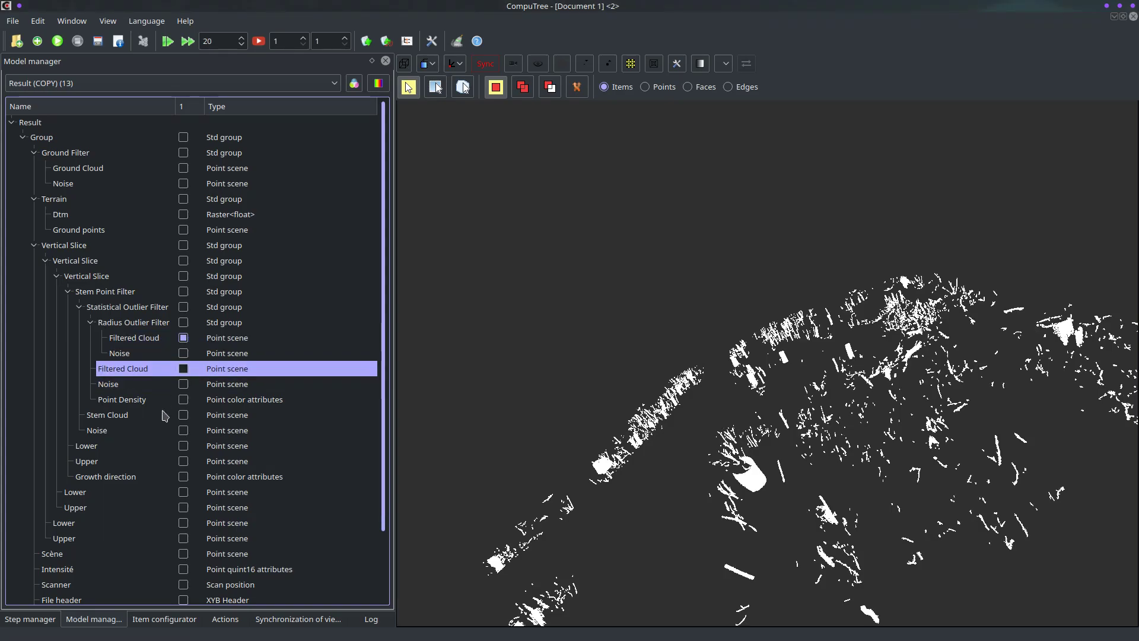
click(39, 619)
right_click(199, 439)
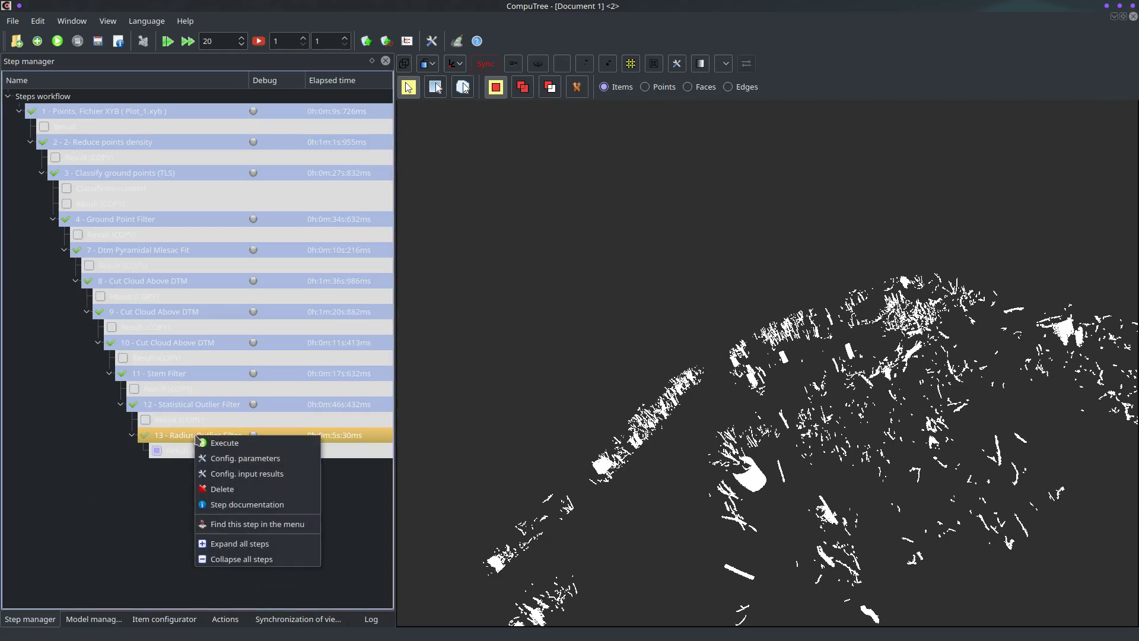
click(222, 459)
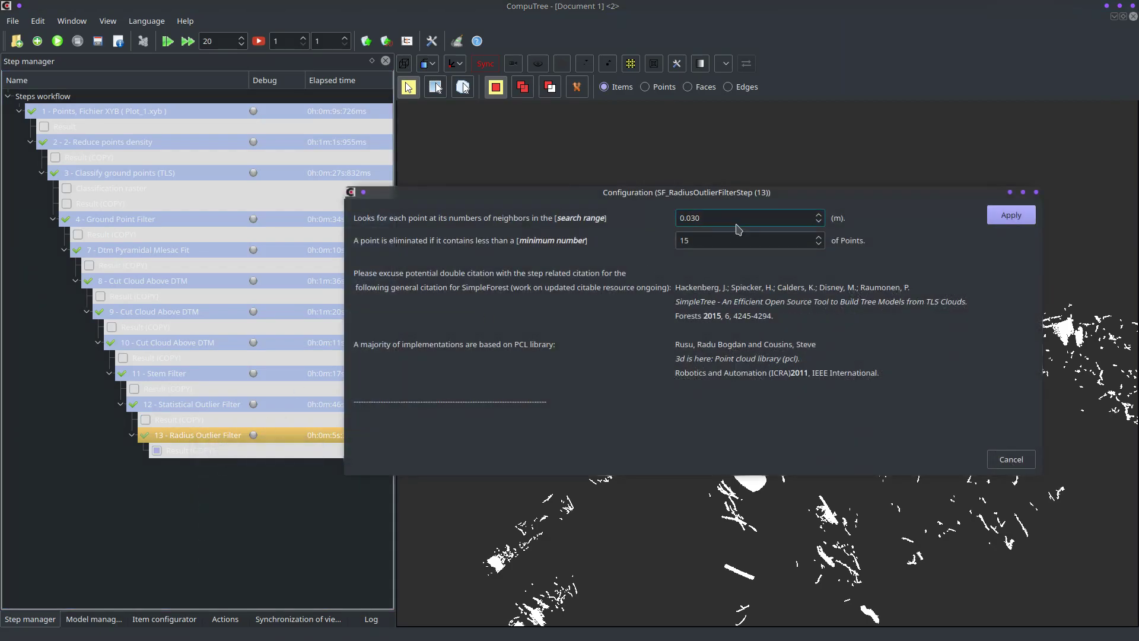
double_click(703, 241)
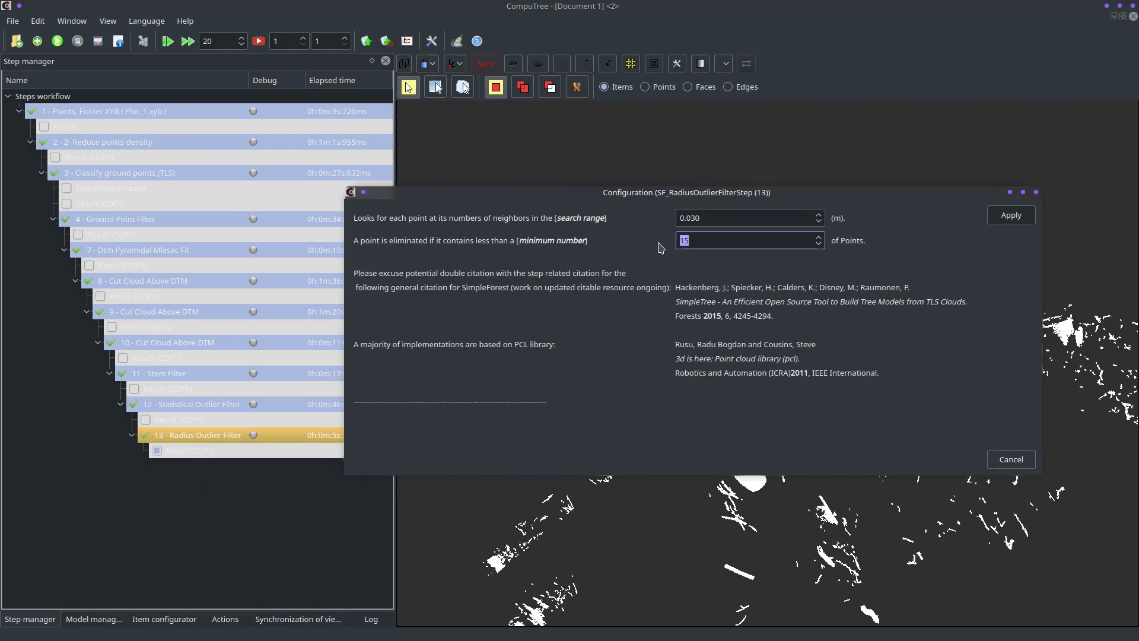
text(30)
click(1022, 215)
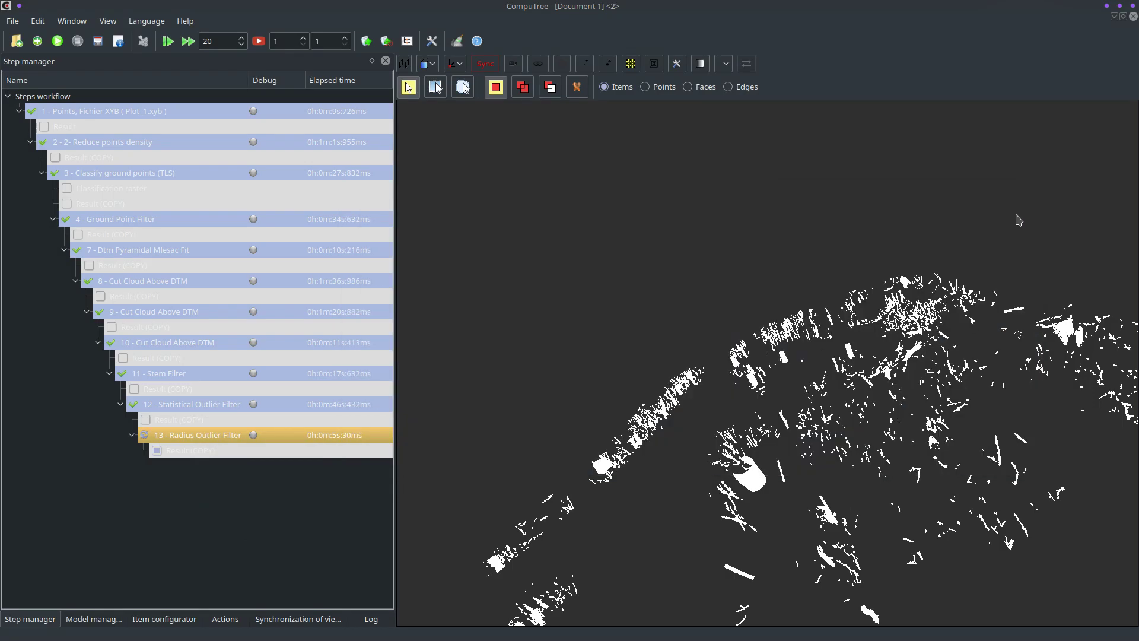
click(56, 41)
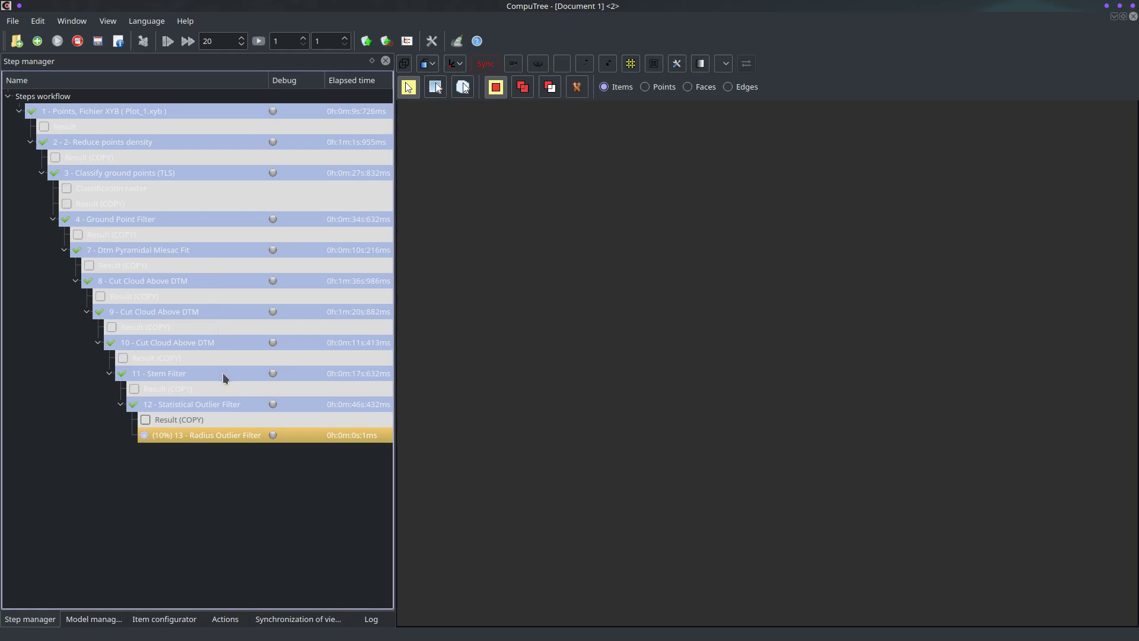
- Display the rerun Radius Outlier Filter's Noise and Filtered Cloud, toggling the Noise point scene to compare before inspecting the Filtered Cloud alone
click(158, 451)
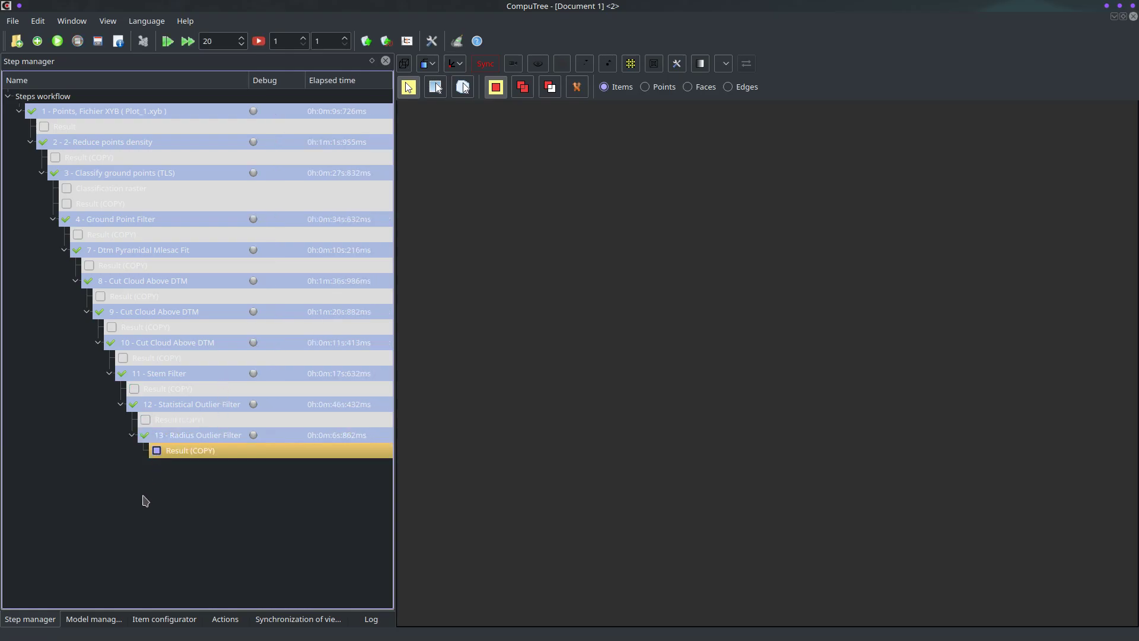
click(94, 618)
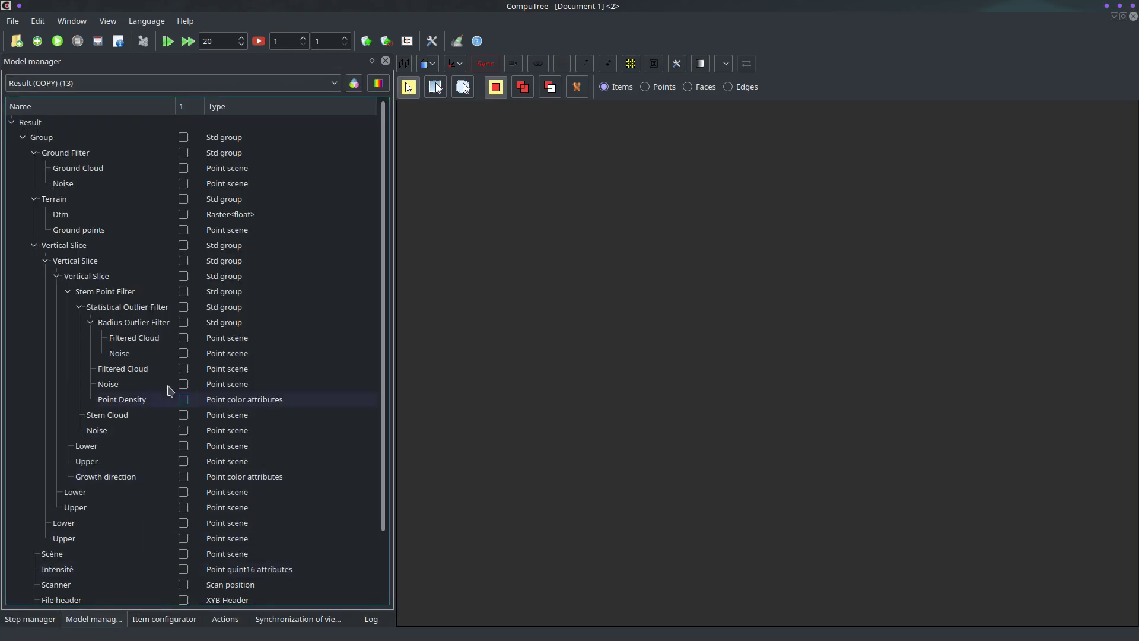
click(184, 355)
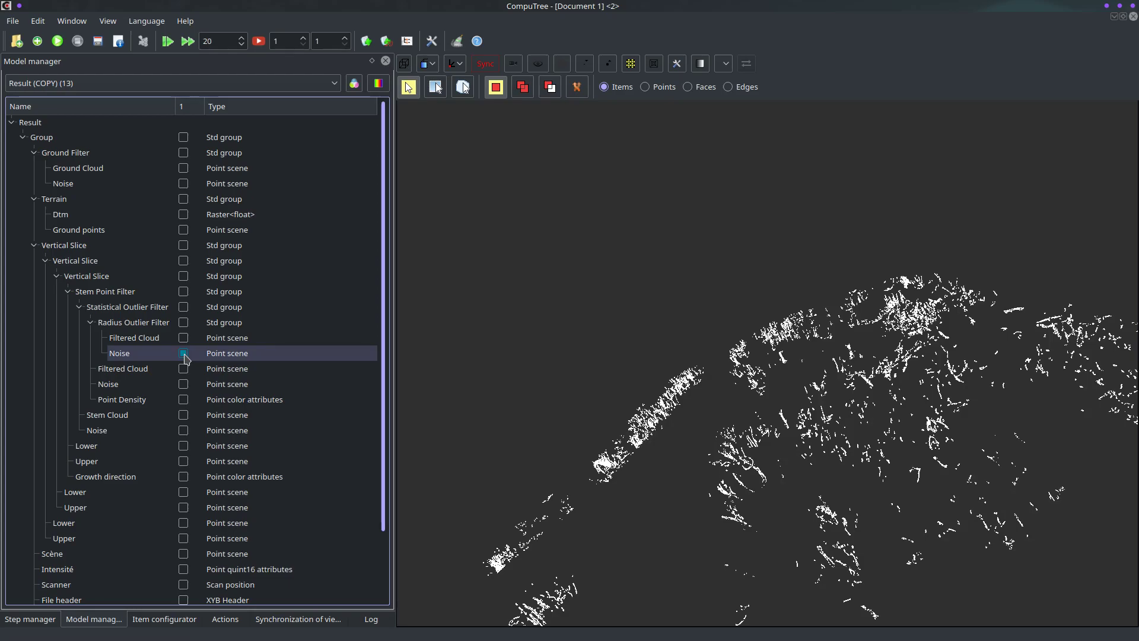
click(183, 338)
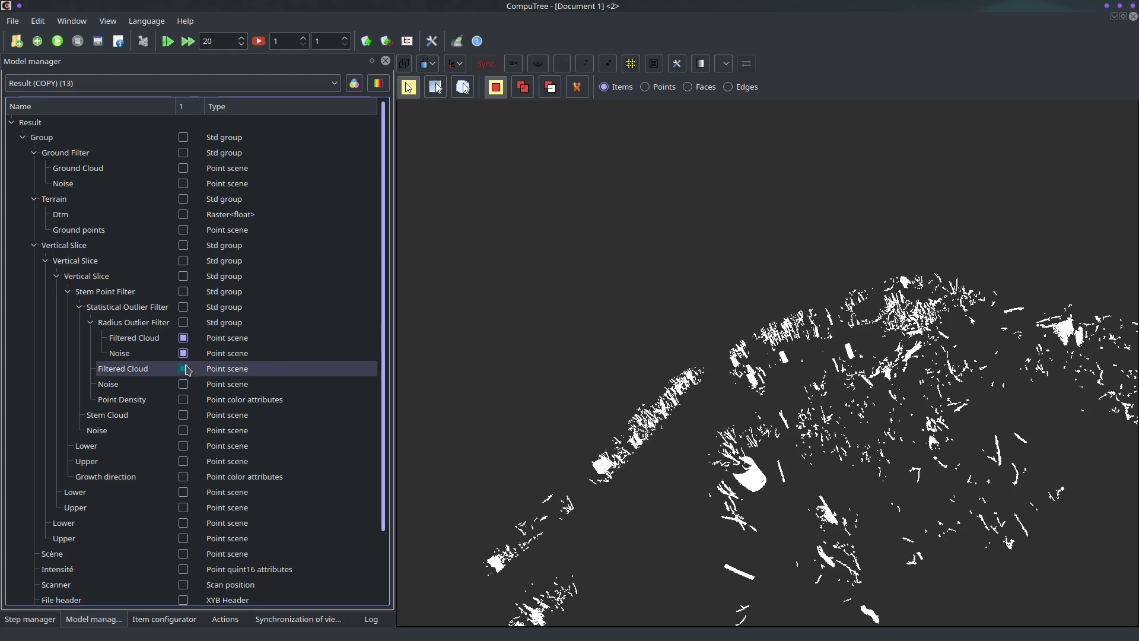
click(183, 355)
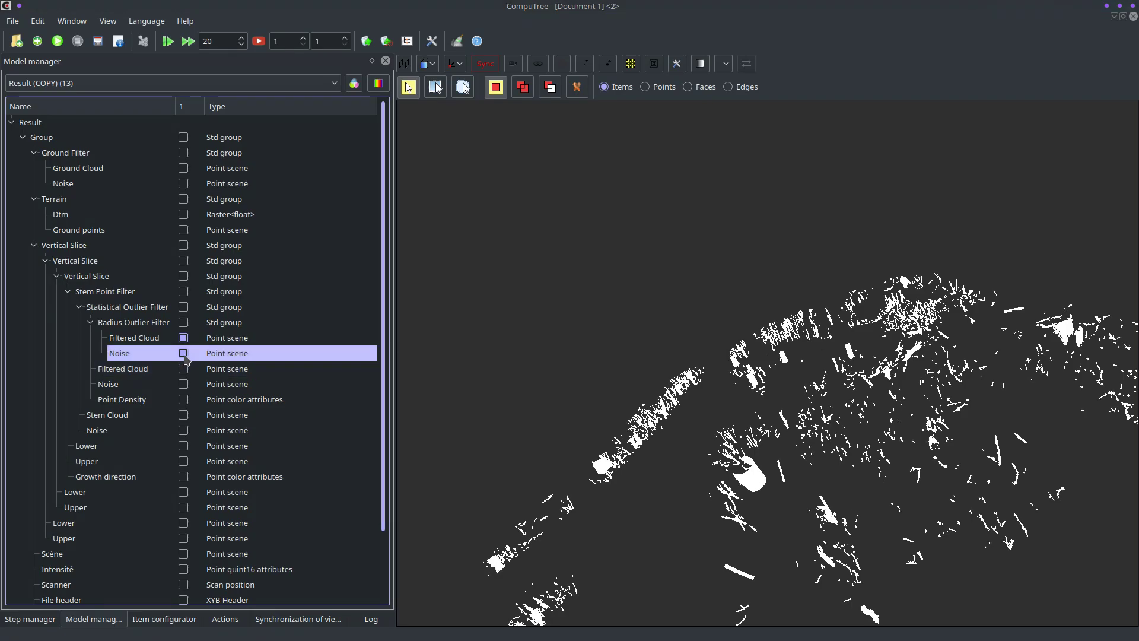
click(184, 354)
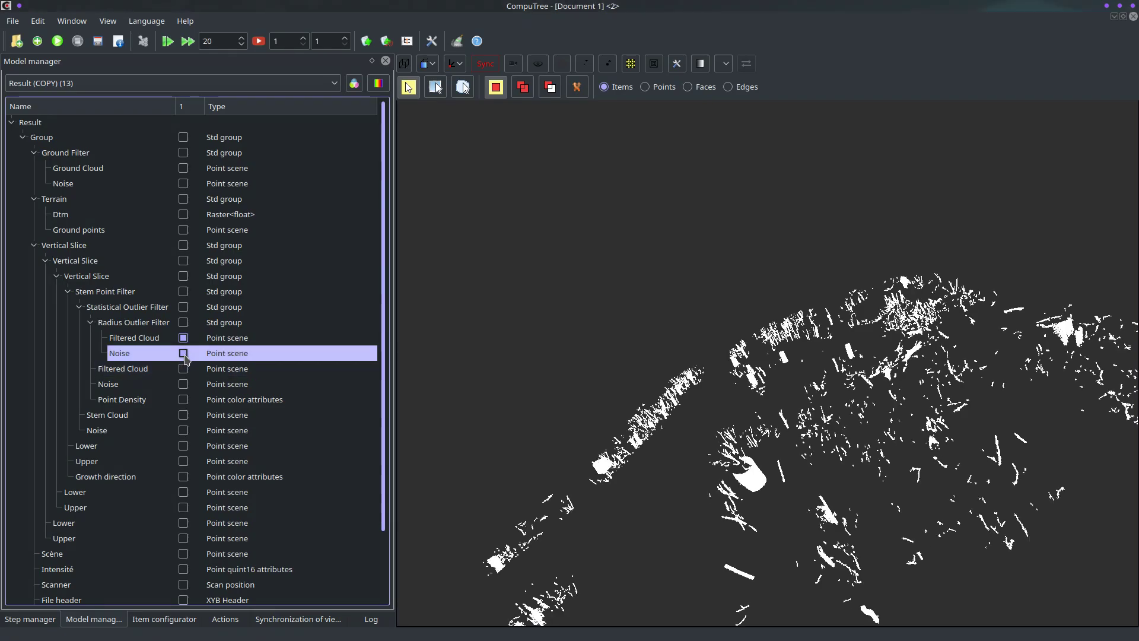
click(184, 354)
click(184, 354)
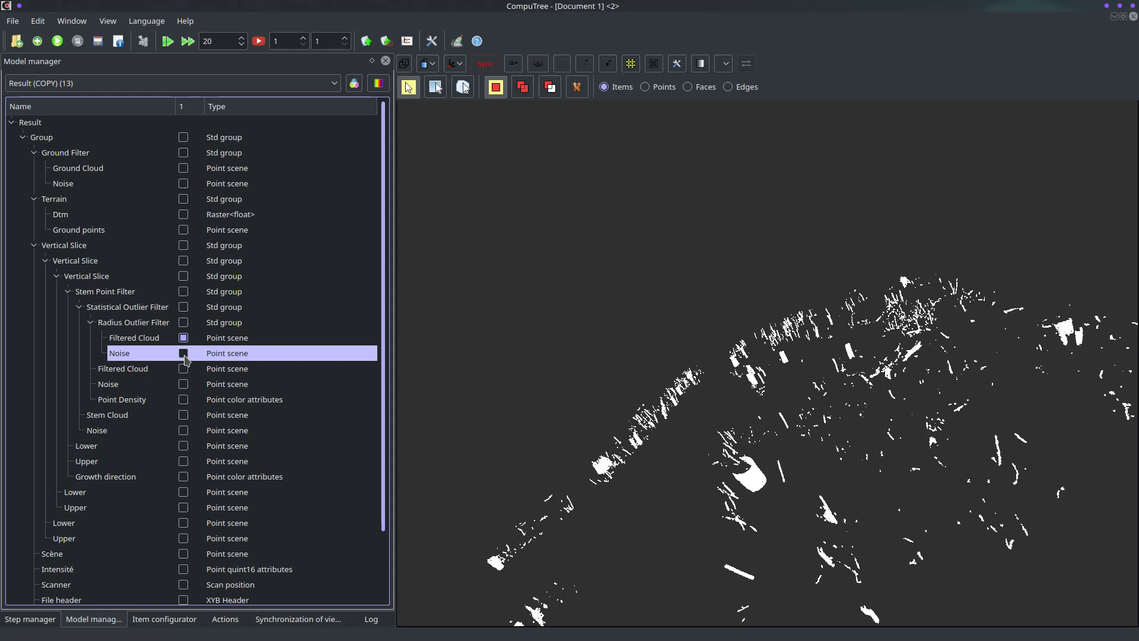
drag(736, 451, 846, 435)
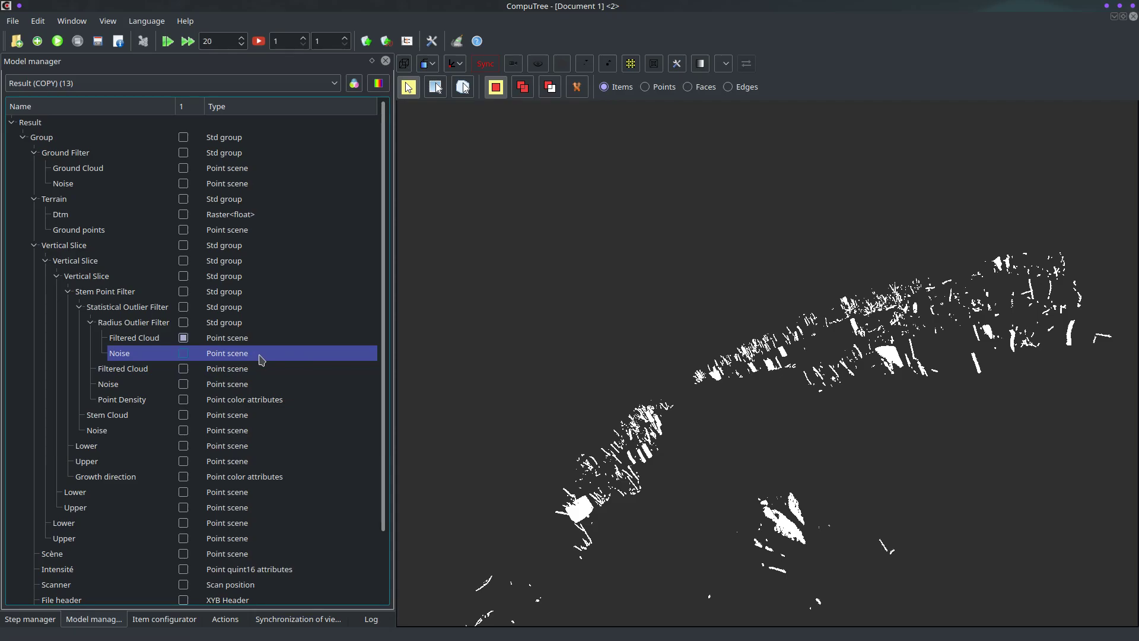
- Search the available steps for "euclidean clu" and add Segmentation Euclidean Clustering beneath the Radius Outlier Filter
click(39, 620)
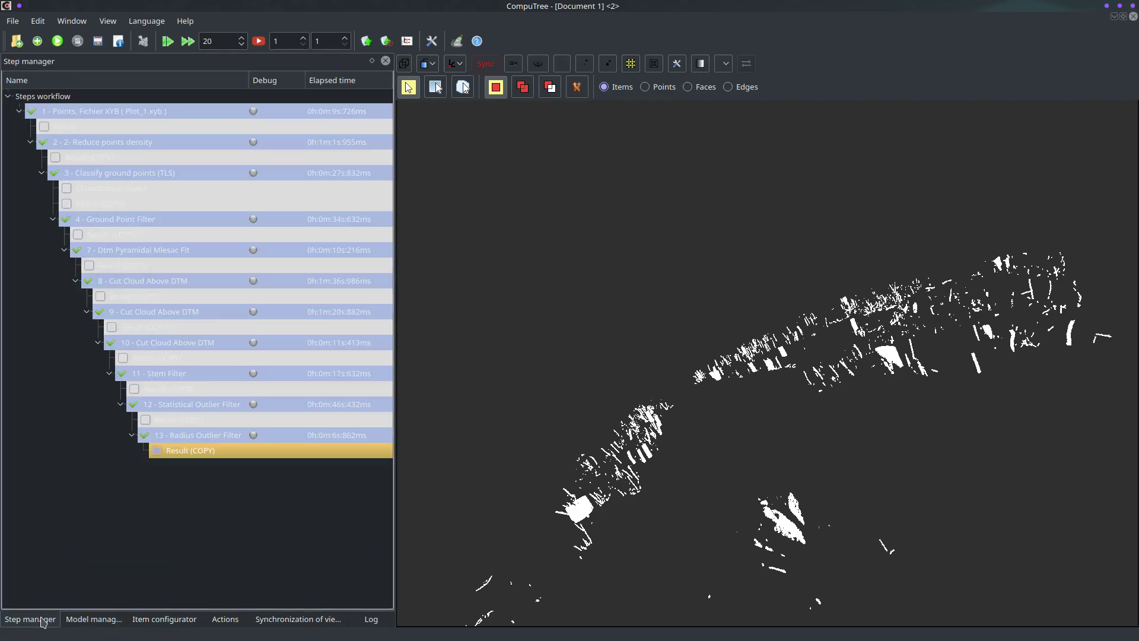
click(226, 438)
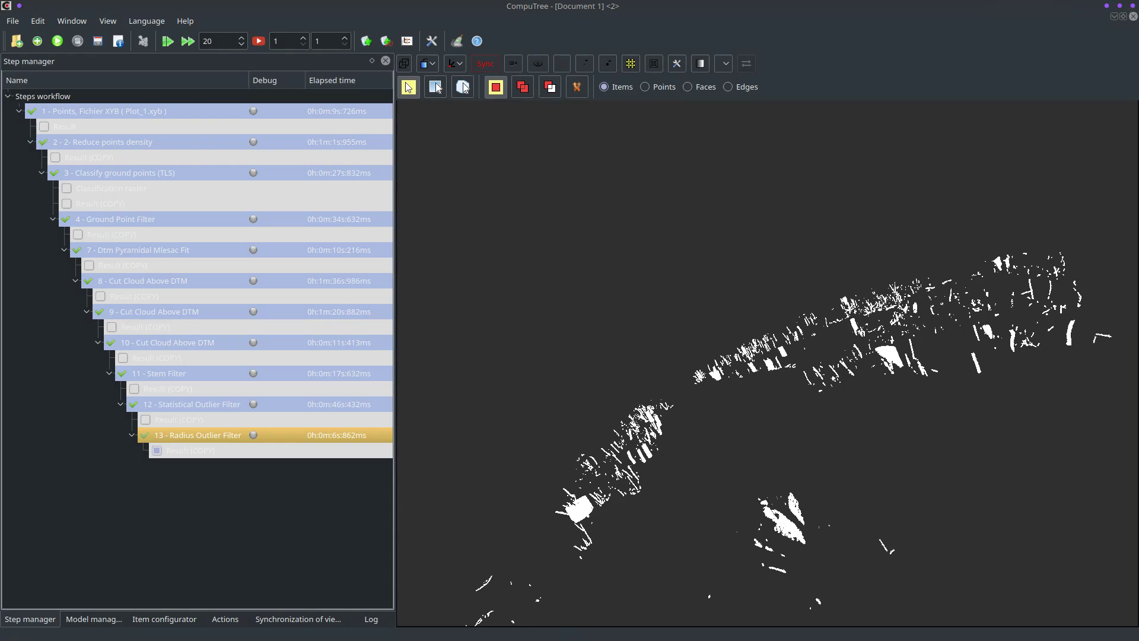
drag(1138, 198, 714, 172)
text(euclidean clu)
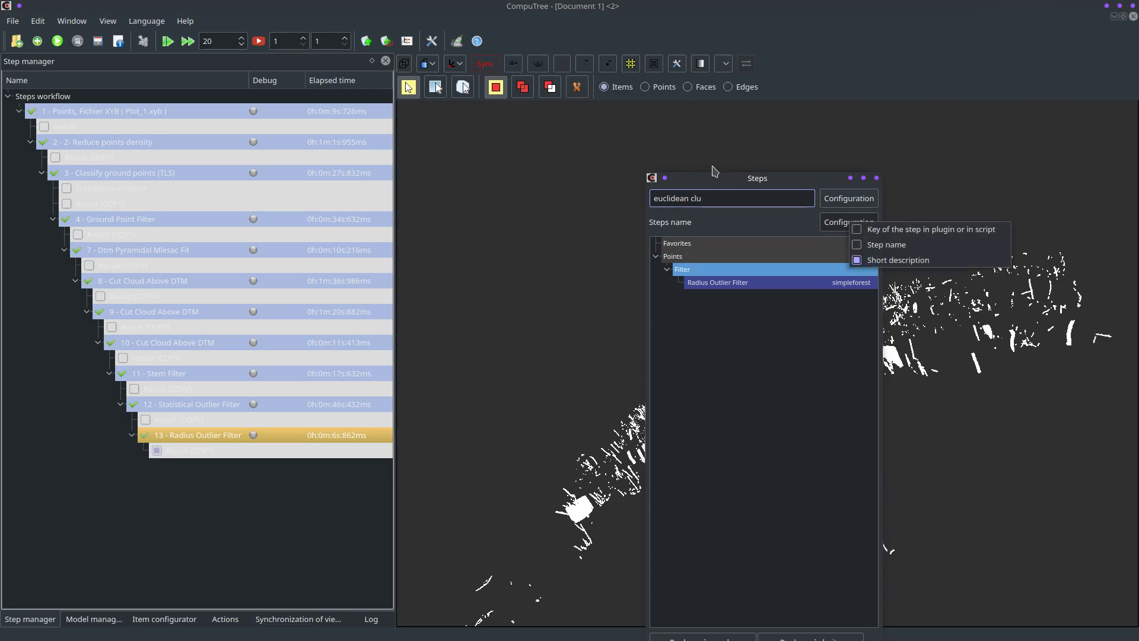
click(735, 315)
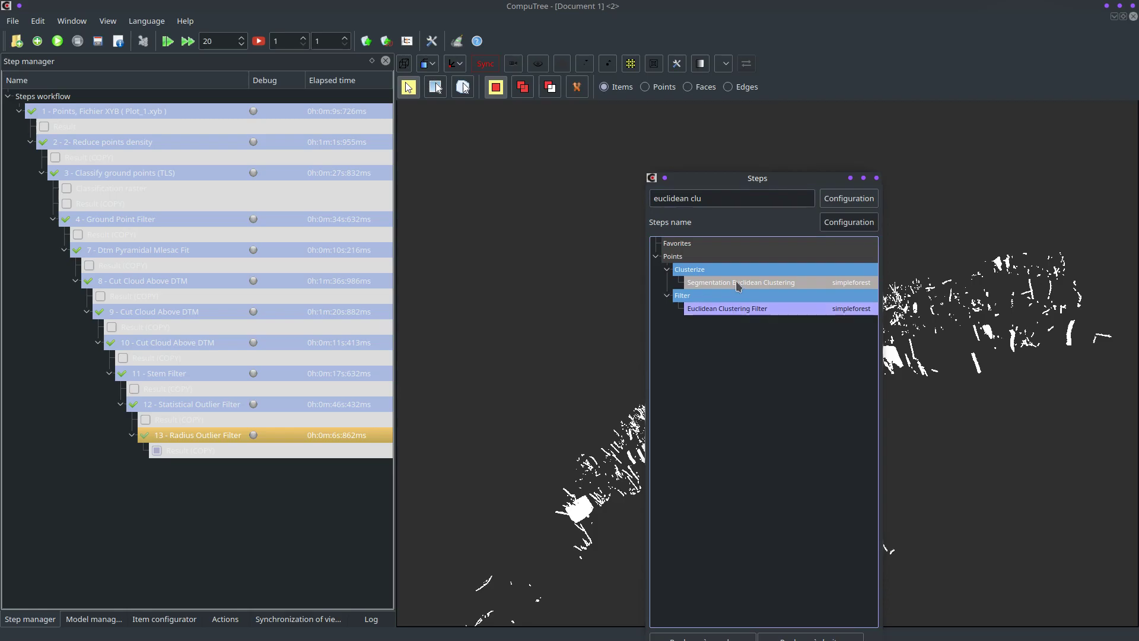
click(738, 283)
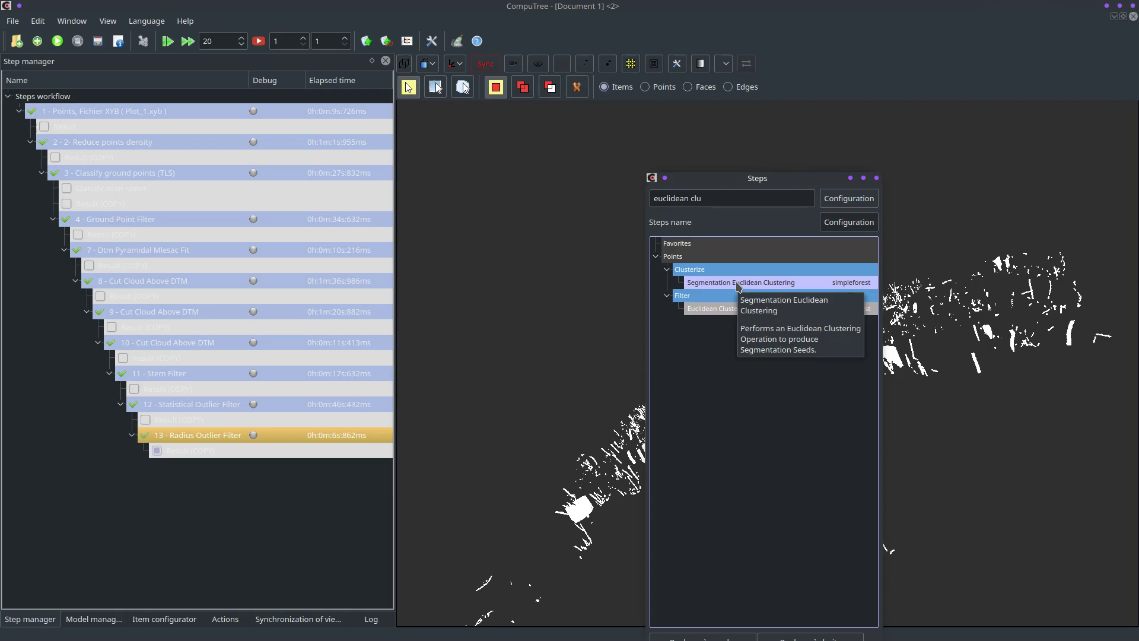
double_click(738, 283)
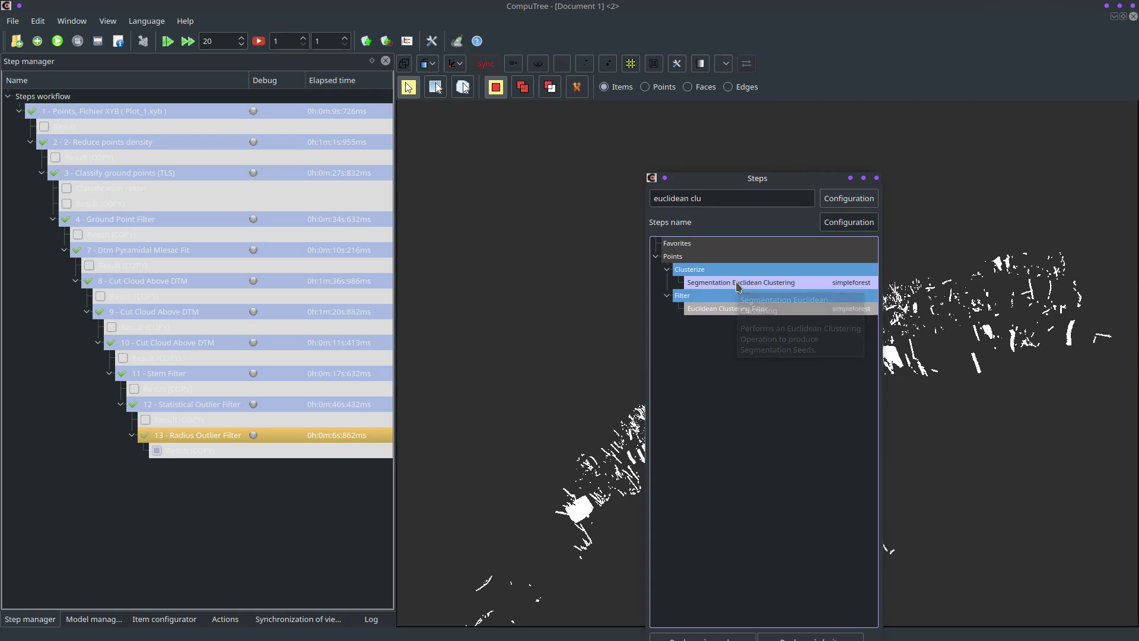
- Use the Radius Outlier Filter result as the clustering step's input and assign its main Group the Input Scene Group role
click(313, 230)
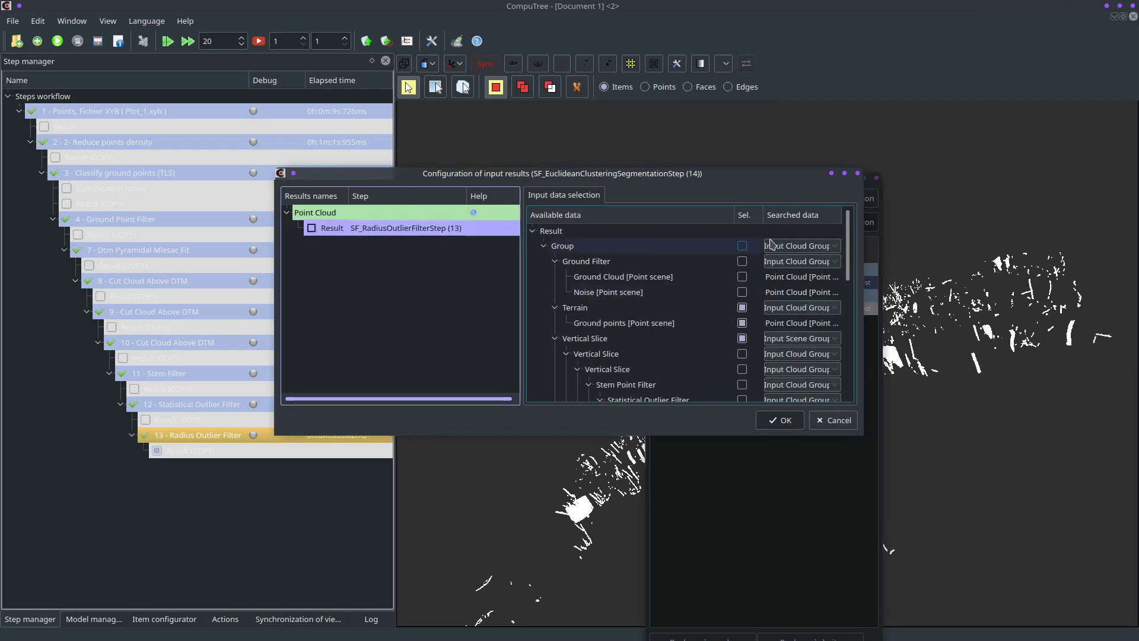
click(796, 247)
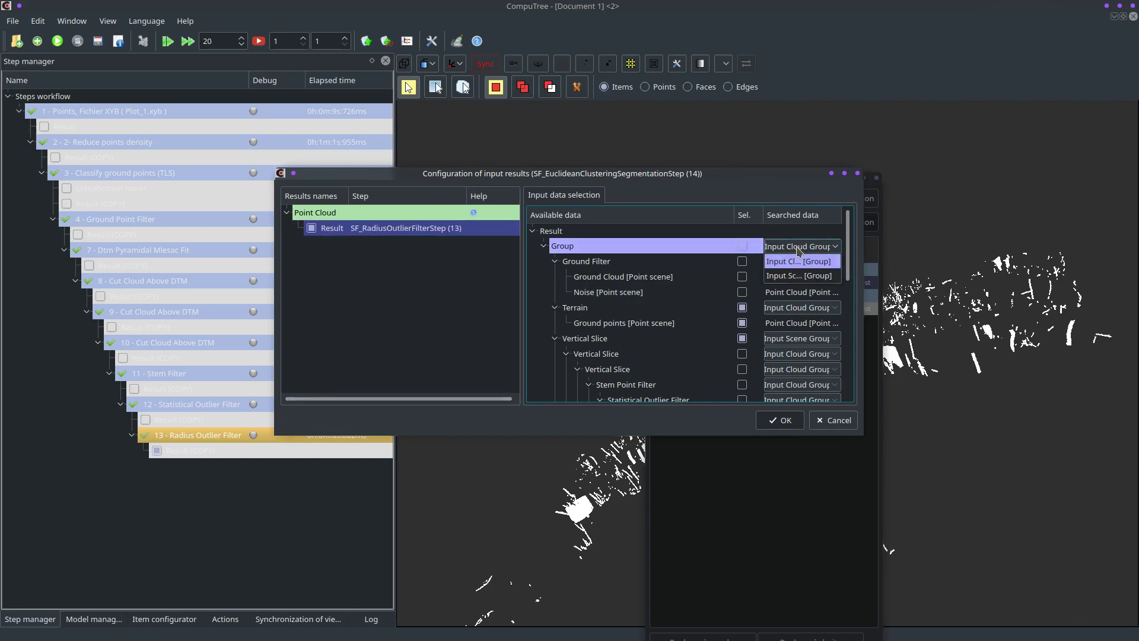
click(798, 251)
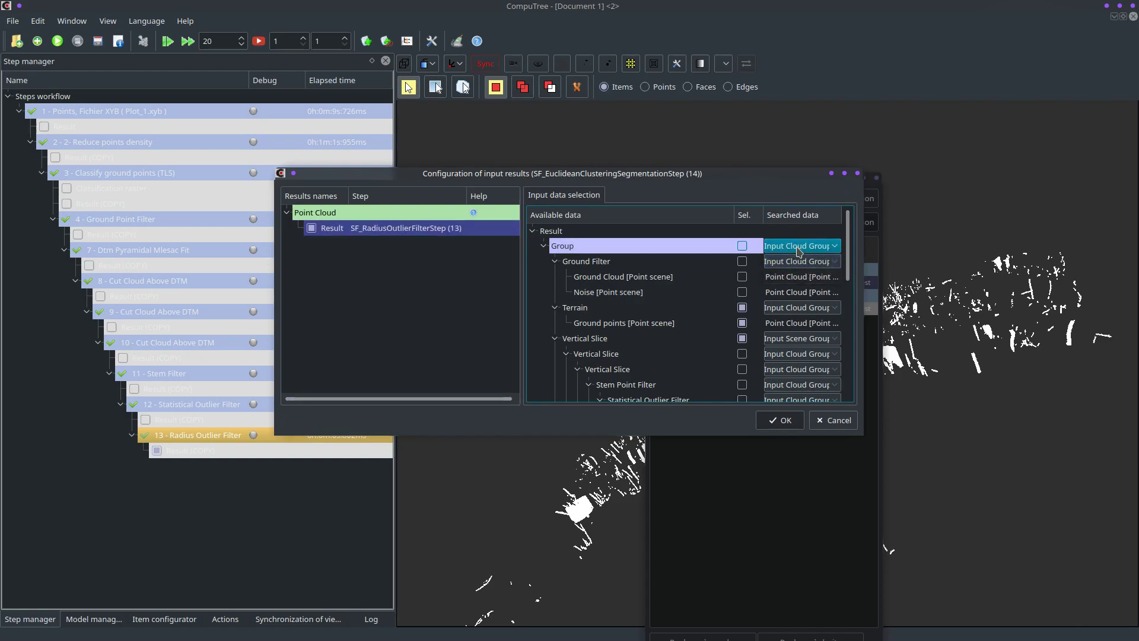
click(807, 248)
click(805, 275)
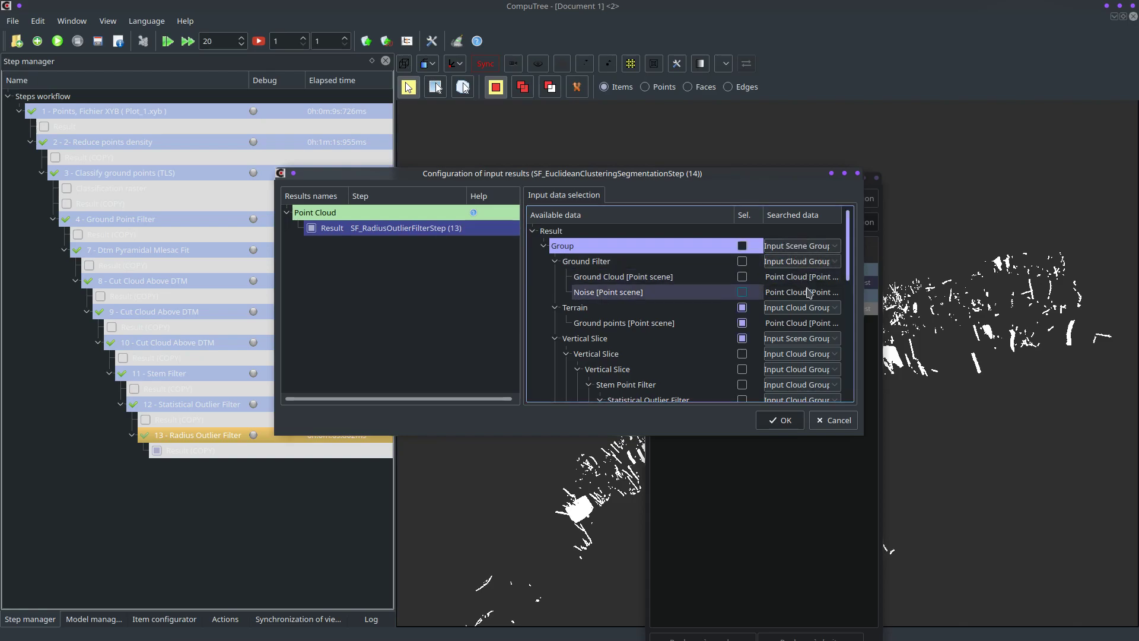
- Select the Radius Outlier Filter group and its Filtered Cloud point scene as the clustering step's input cloud
scroll(795, 278, down, 3)
scroll(807, 297, up, 3)
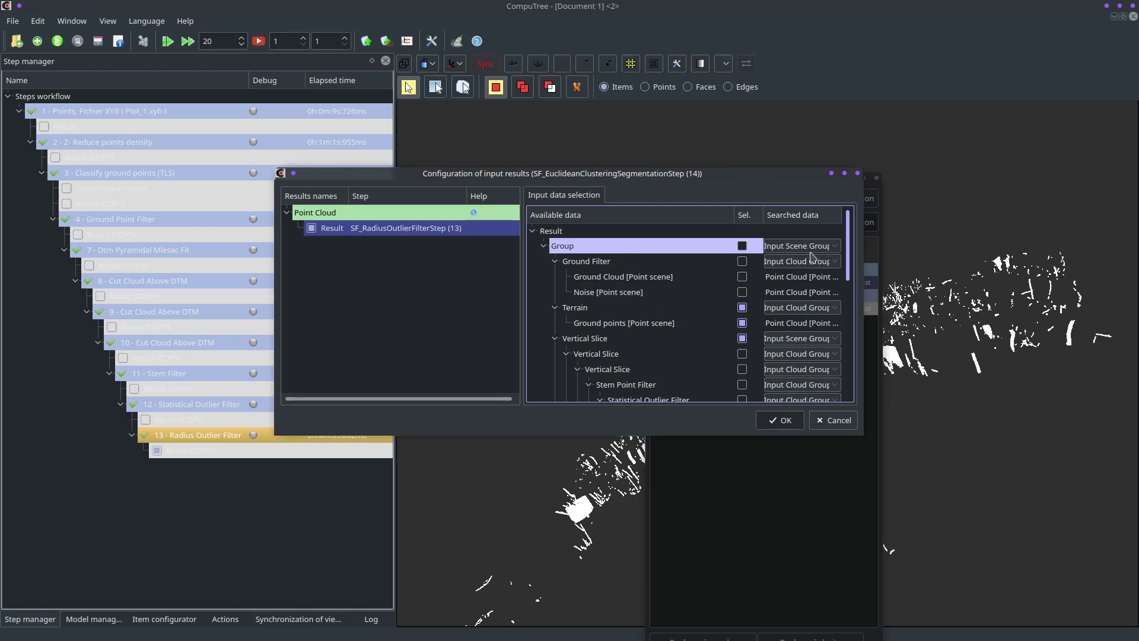
scroll(793, 320, down, 5)
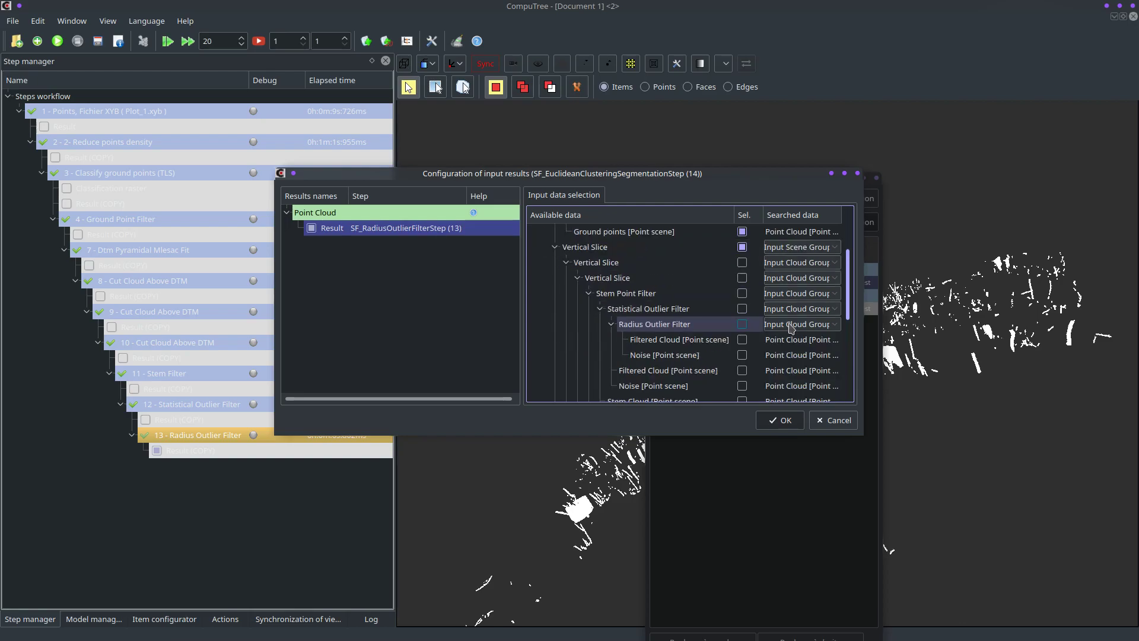
scroll(791, 328, up, 3)
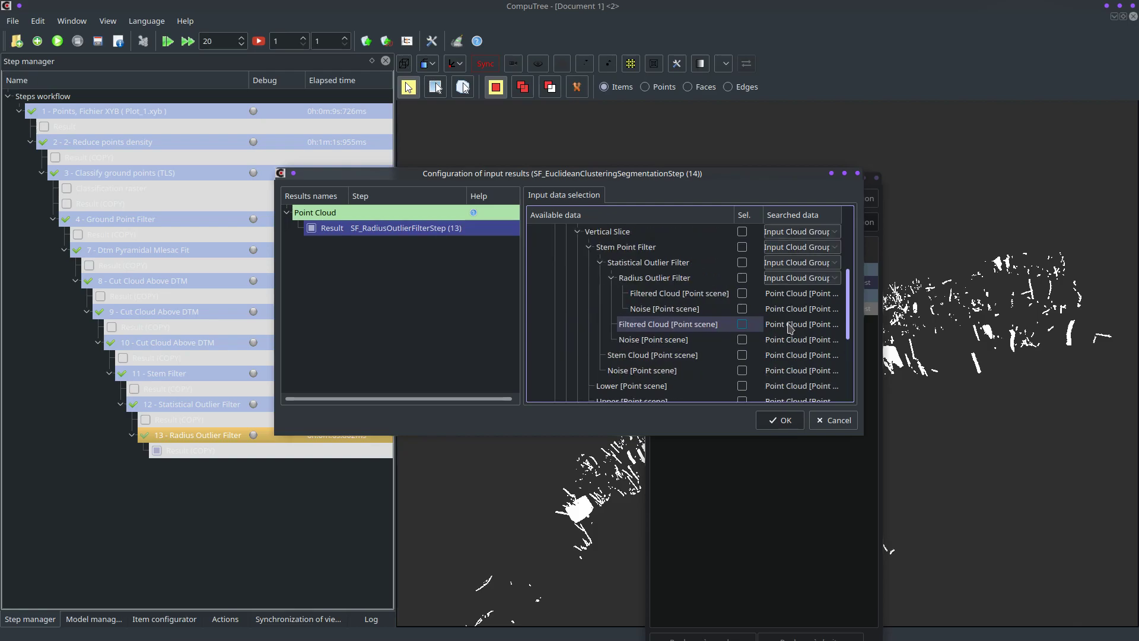
click(743, 294)
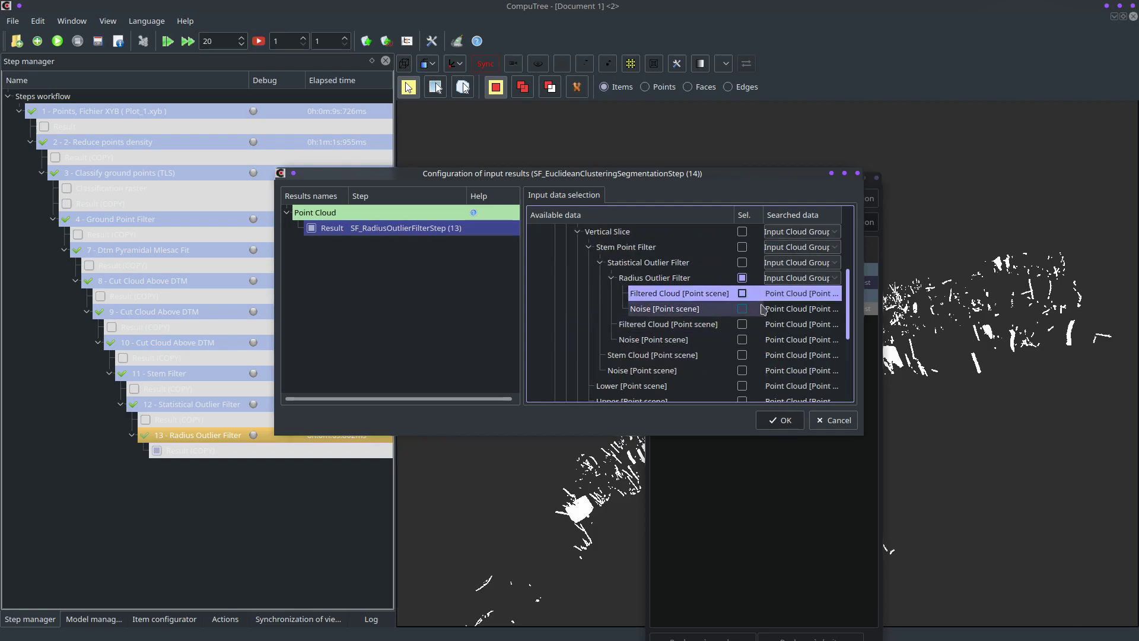
click(818, 279)
click(807, 293)
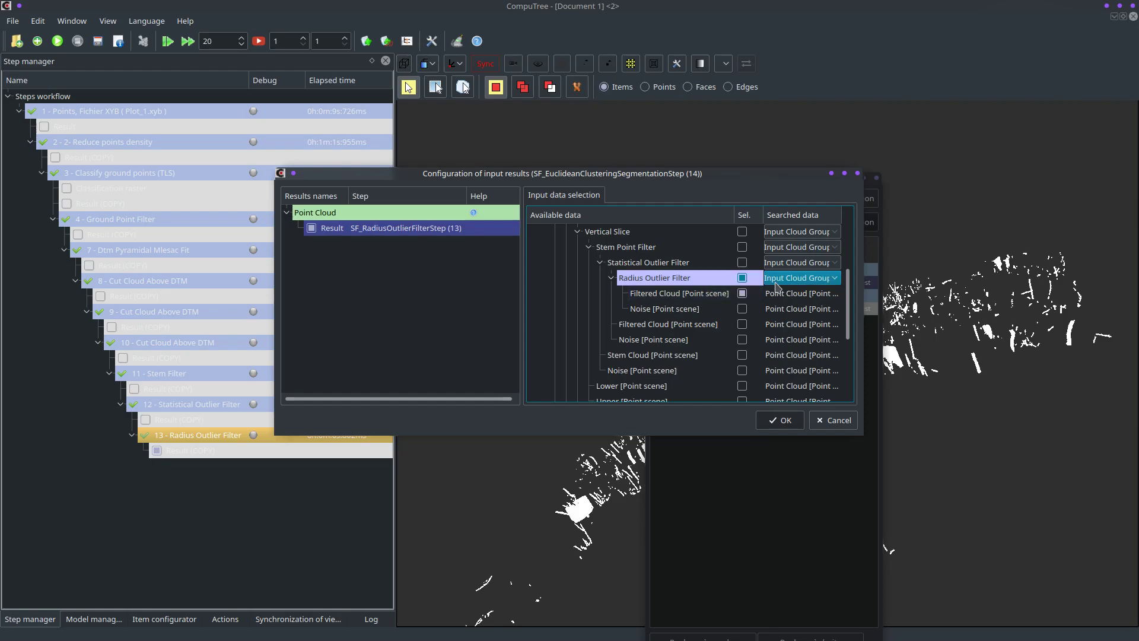
scroll(765, 264, up, 3)
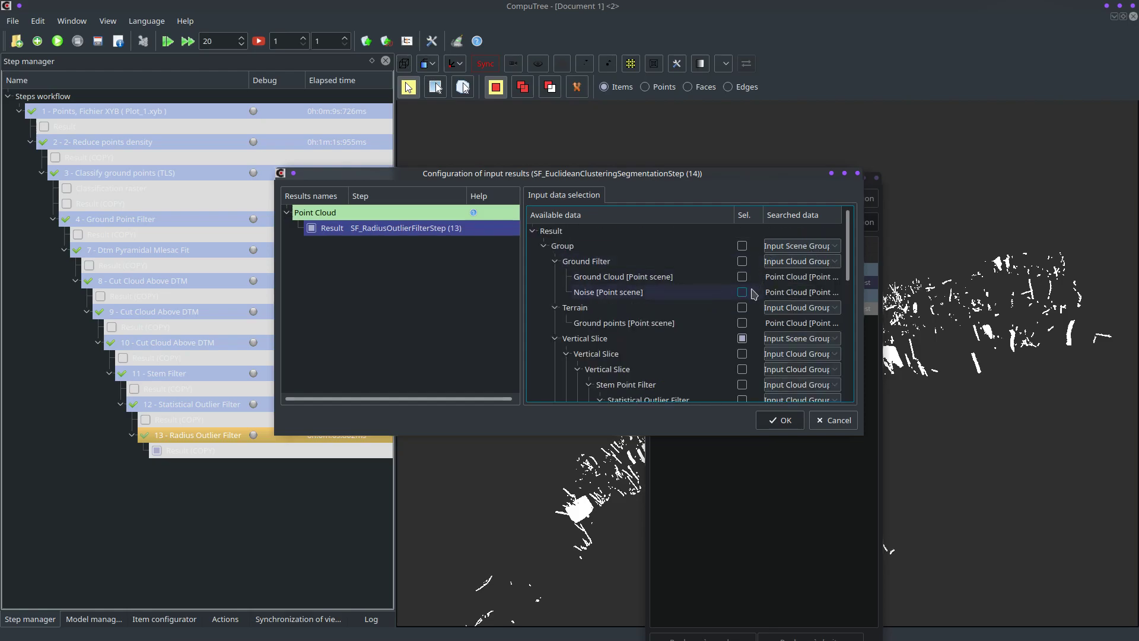
- Assign the clustering step's Input Scene Group role to the main Group and review the remaining input selections
click(743, 246)
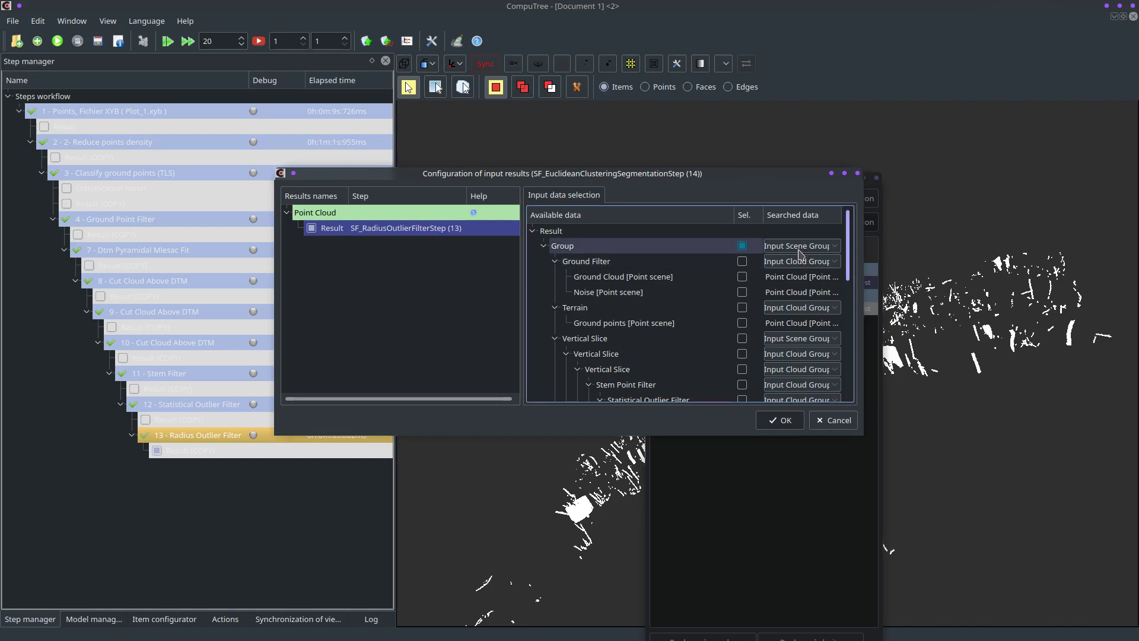
scroll(765, 300, down, 5)
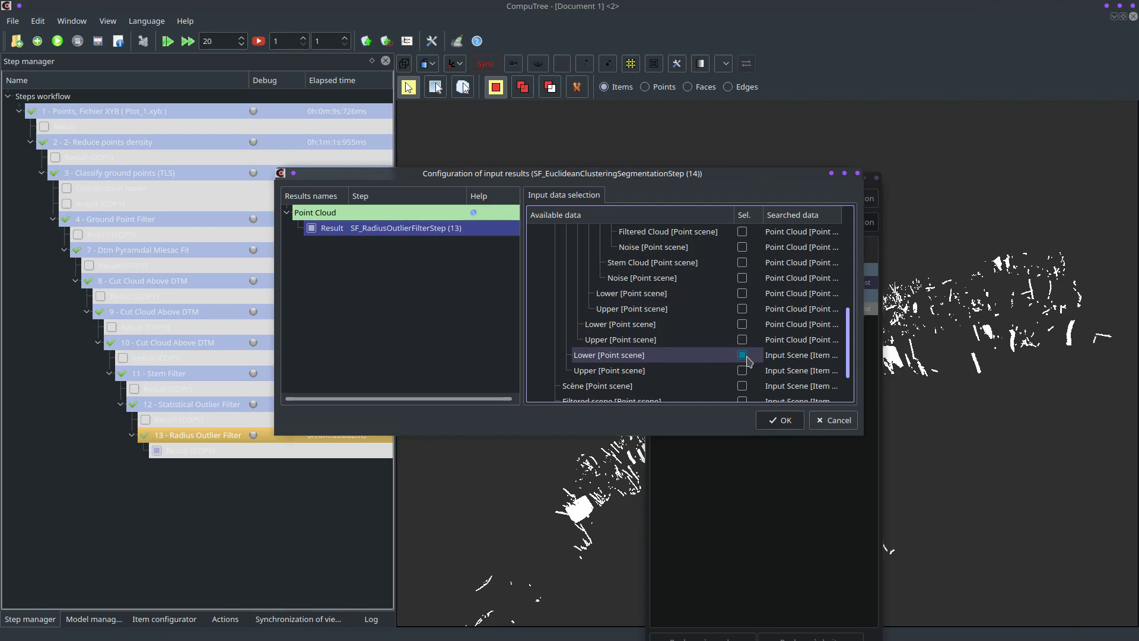
scroll(748, 361, down, 1)
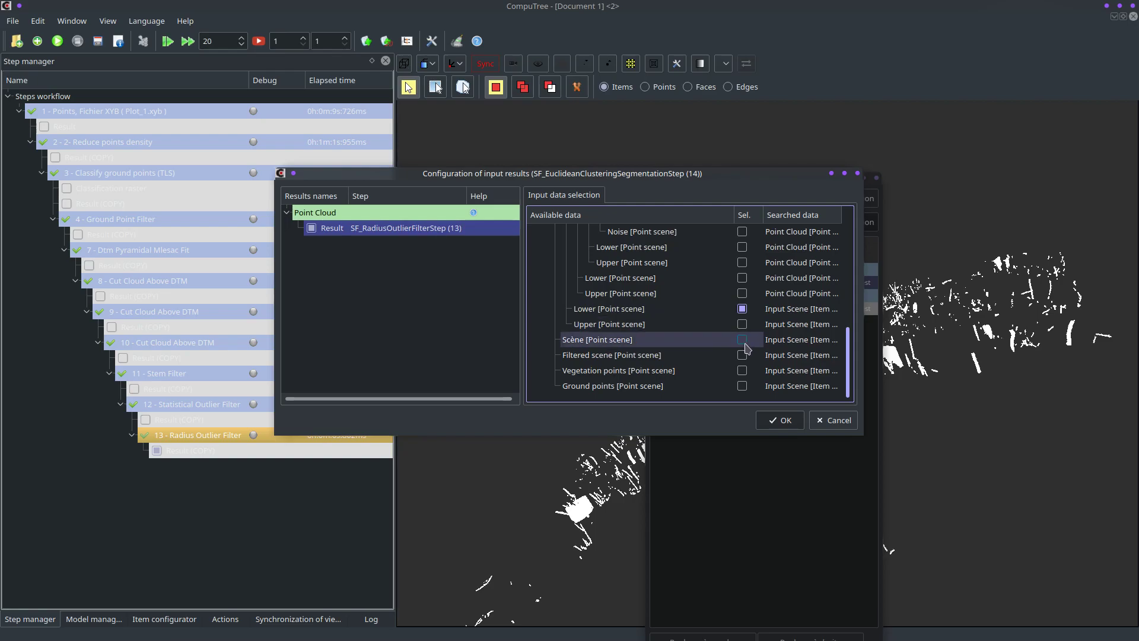
scroll(745, 347, up, 3)
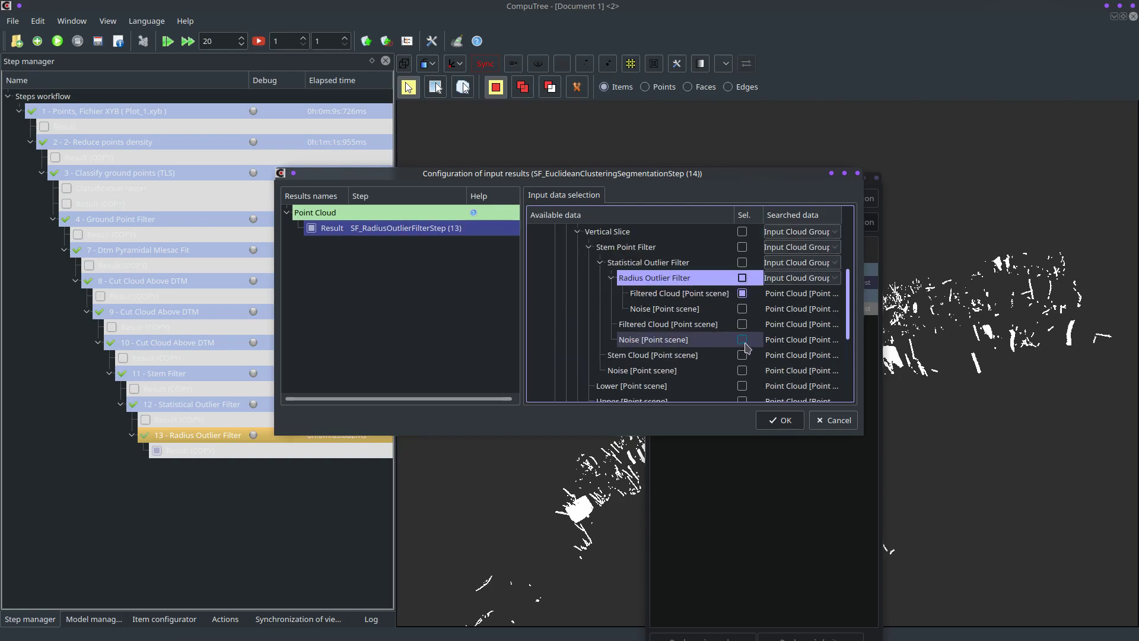
scroll(746, 347, up, 1)
scroll(745, 344, down, 4)
- Select the Scène point scene as the Input Scene and accept the clustering step's input configuration
click(743, 339)
click(742, 339)
scroll(745, 345, up, 4)
scroll(746, 348, up, 2)
scroll(745, 348, down, 3)
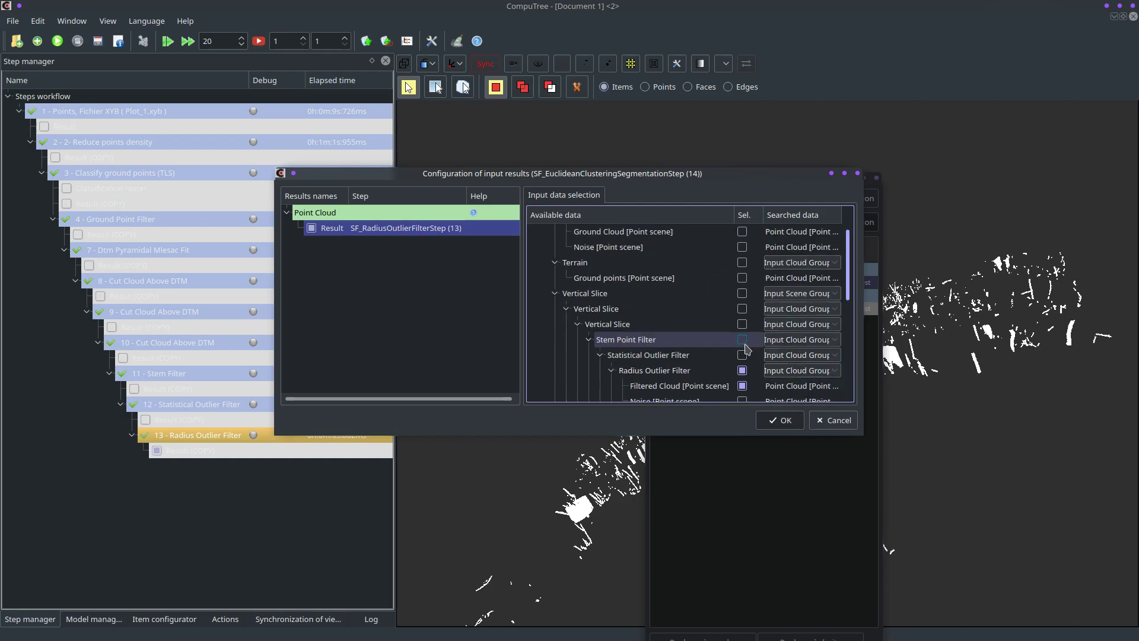
click(777, 421)
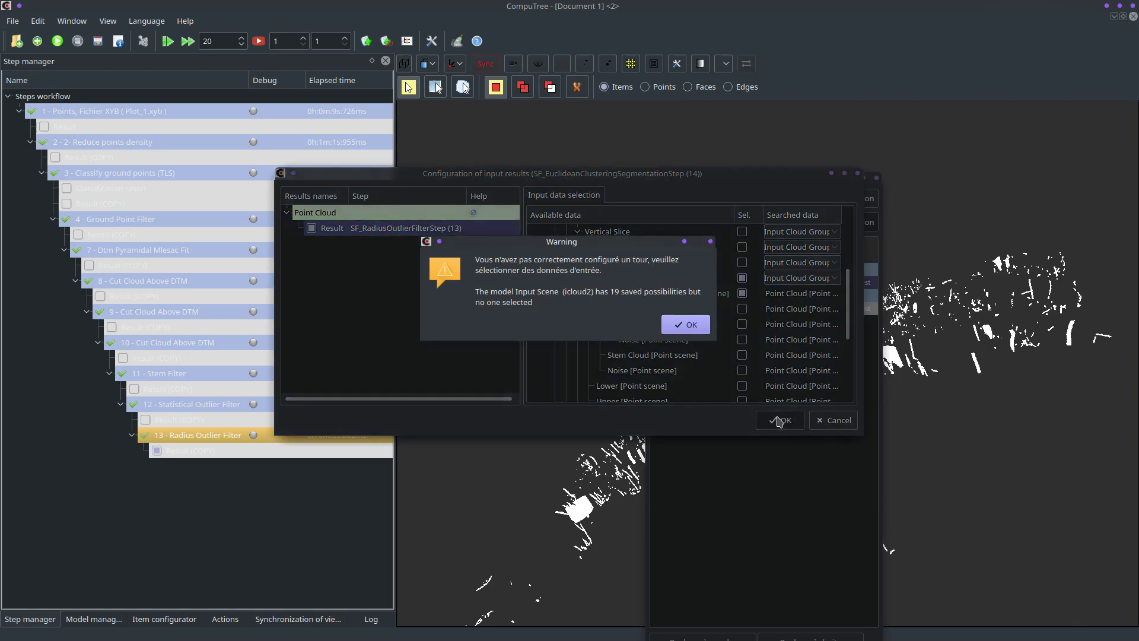
click(687, 325)
scroll(742, 342, down, 4)
click(742, 340)
scroll(709, 343, up, 6)
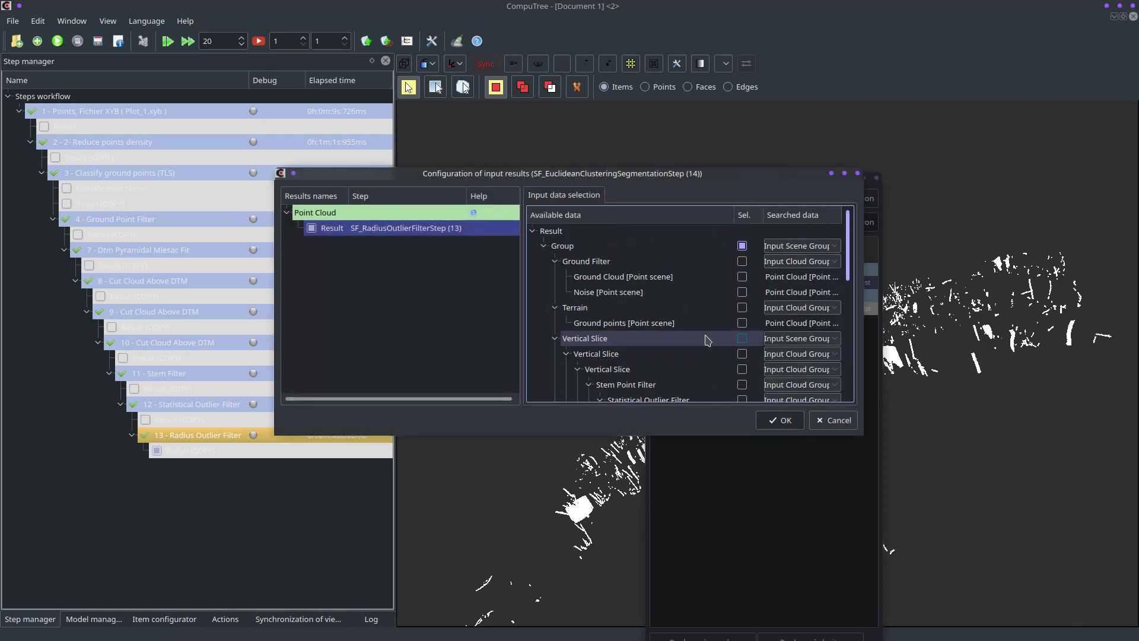
scroll(709, 342, down, 6)
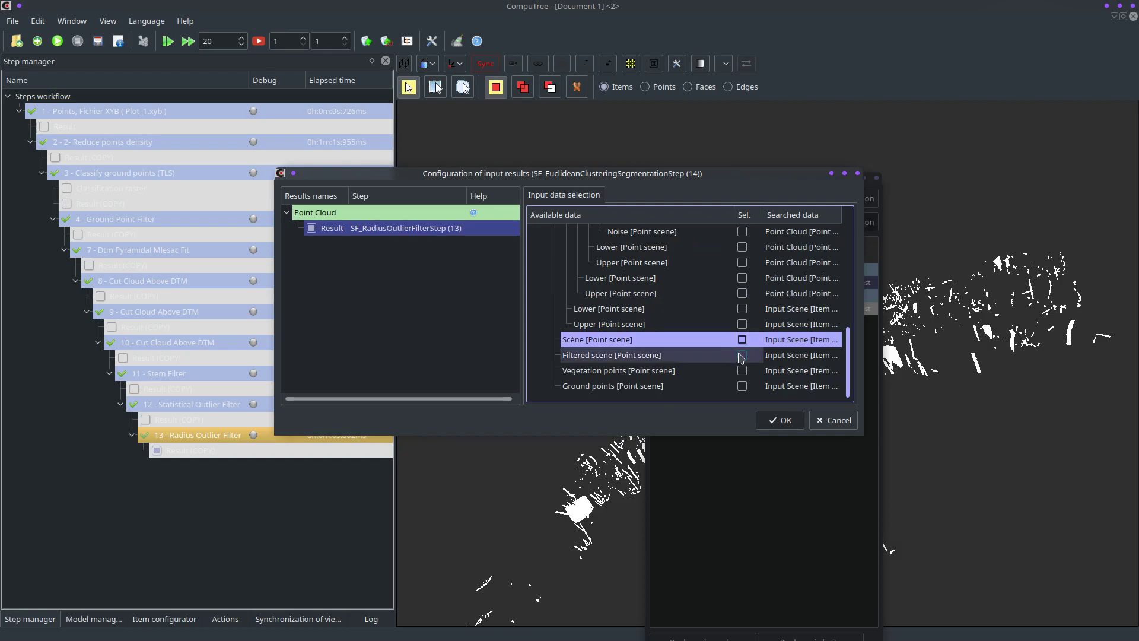
click(781, 420)
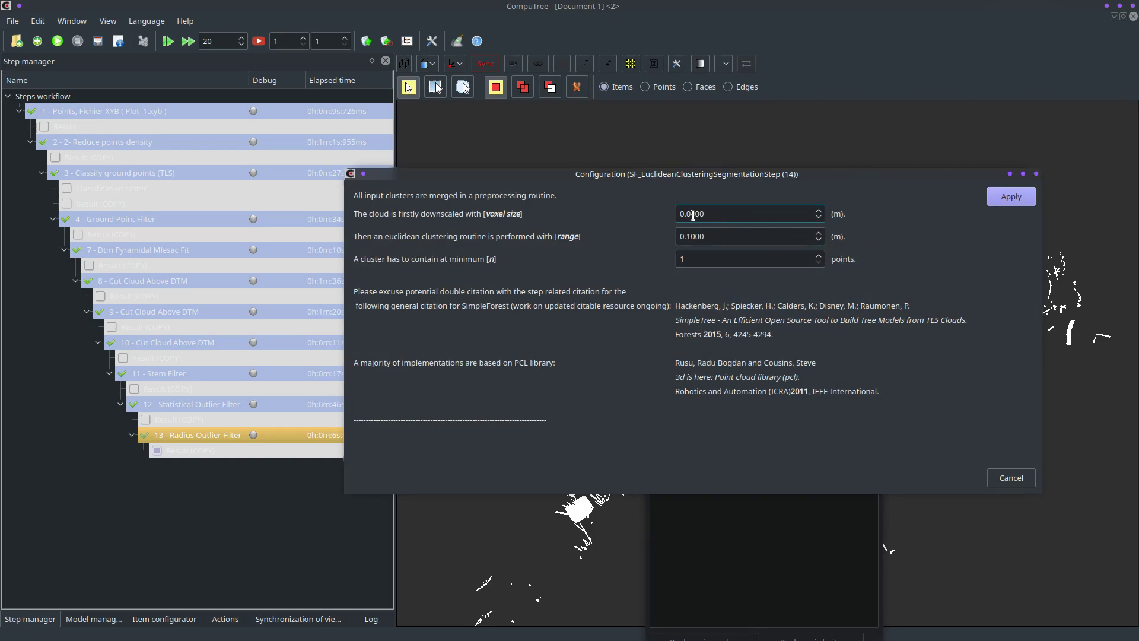
- Set the clustering voxel size to 0.02 m and the range to 0.05 m, then execute the clustering step
drag(693, 214, 708, 215)
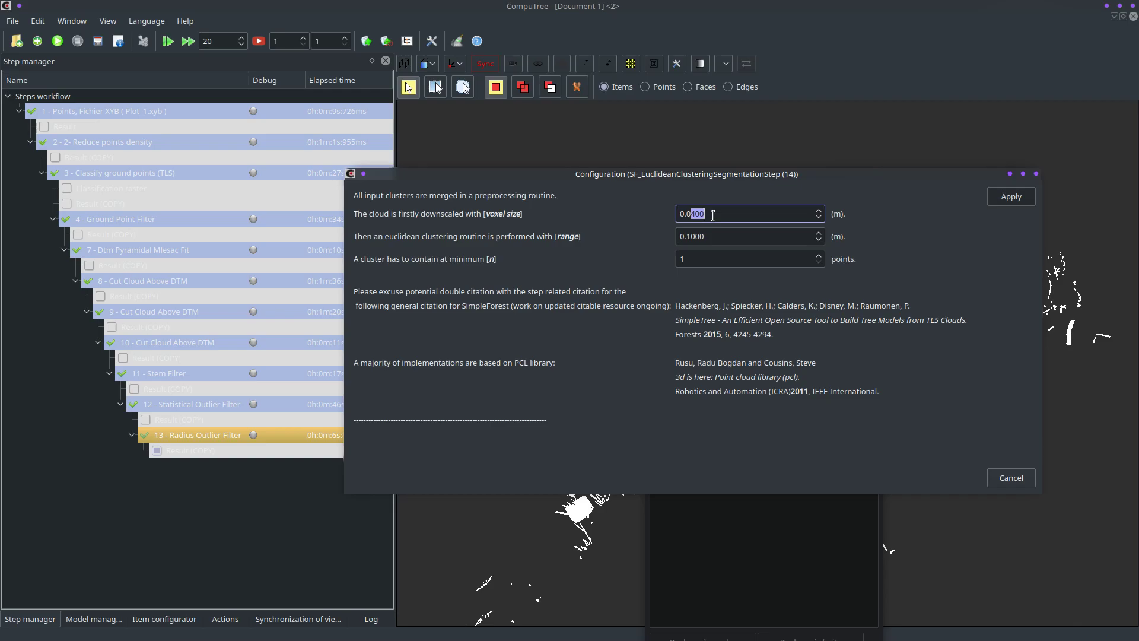
text(2)
drag(688, 237, 727, 248)
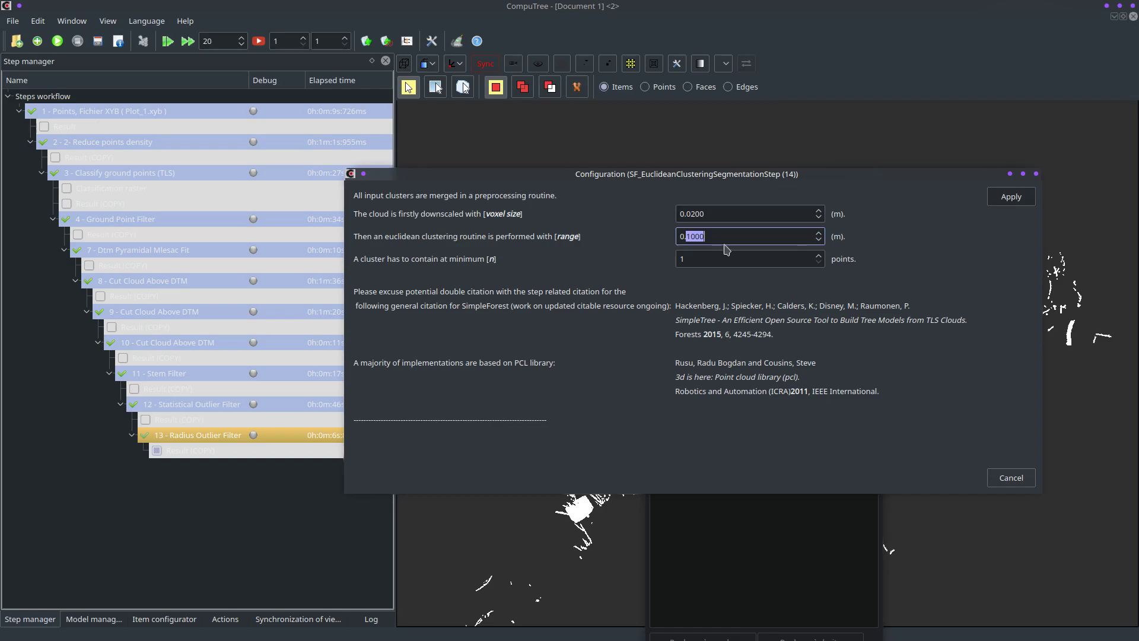
text(05)
click(1008, 199)
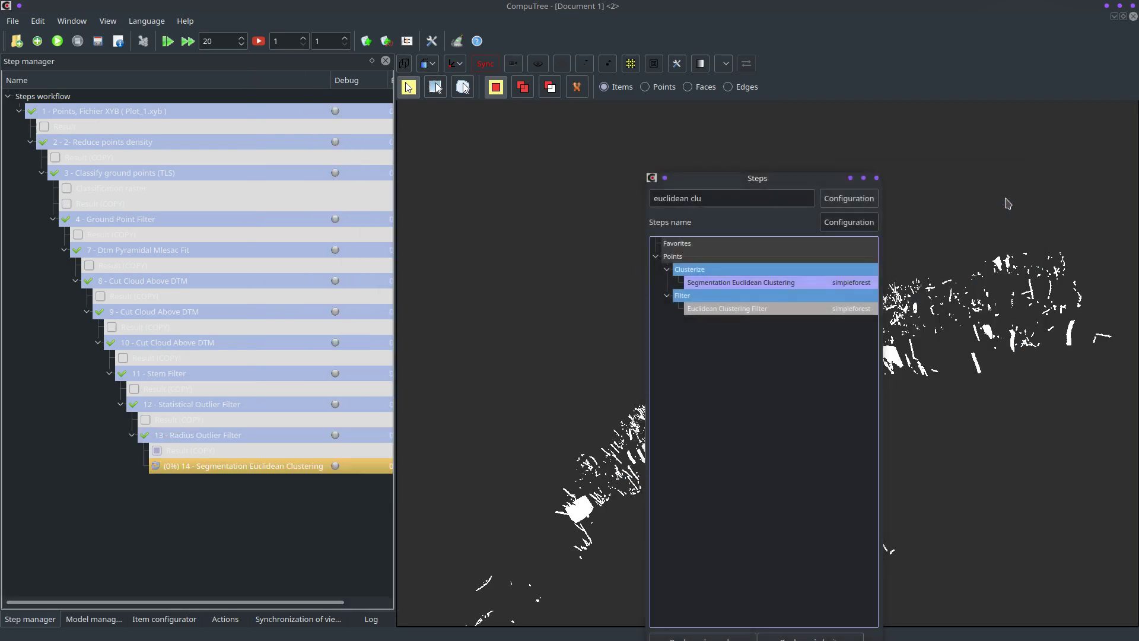
click(51, 45)
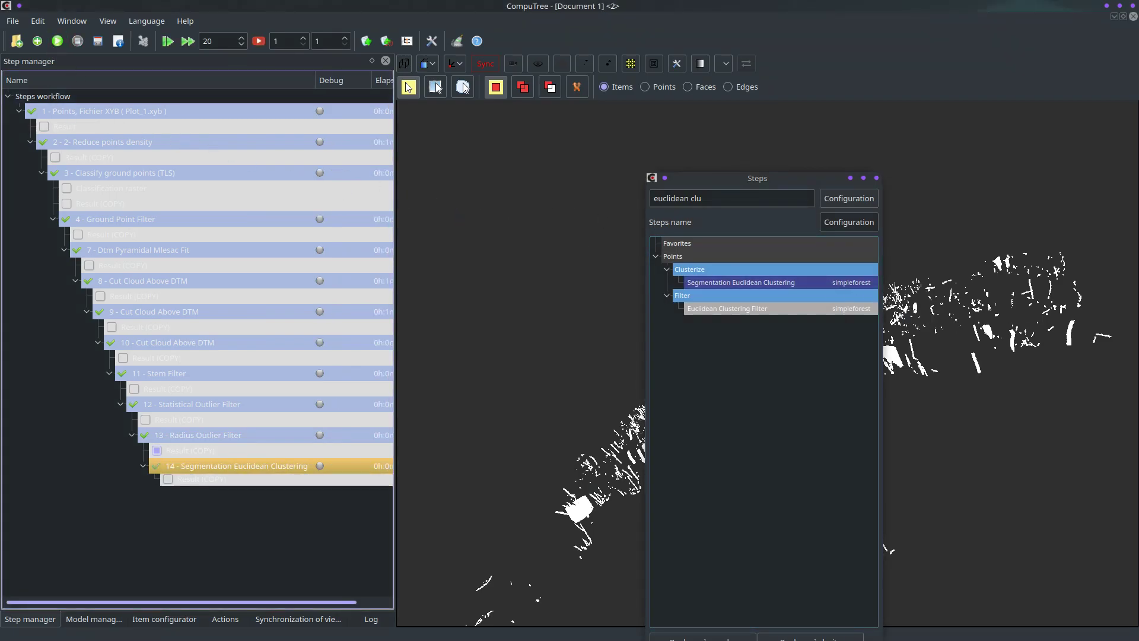
- Hide the Radius Outlier Filter result and display the Euclidean Clusters point scene from the clustering result's Segmentation group
click(156, 451)
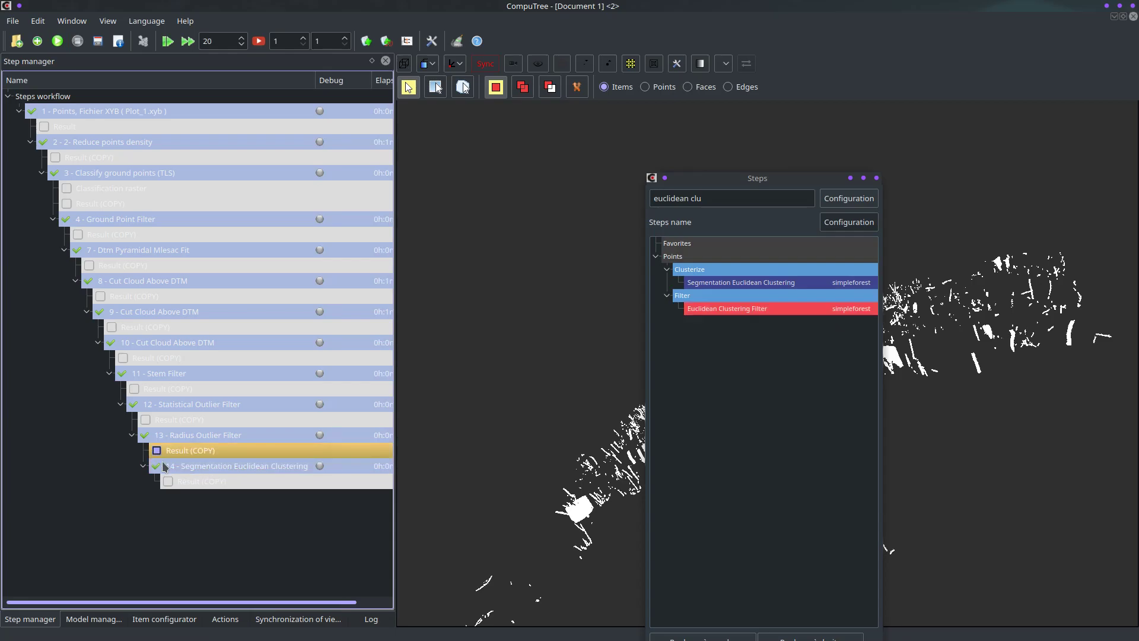
click(95, 619)
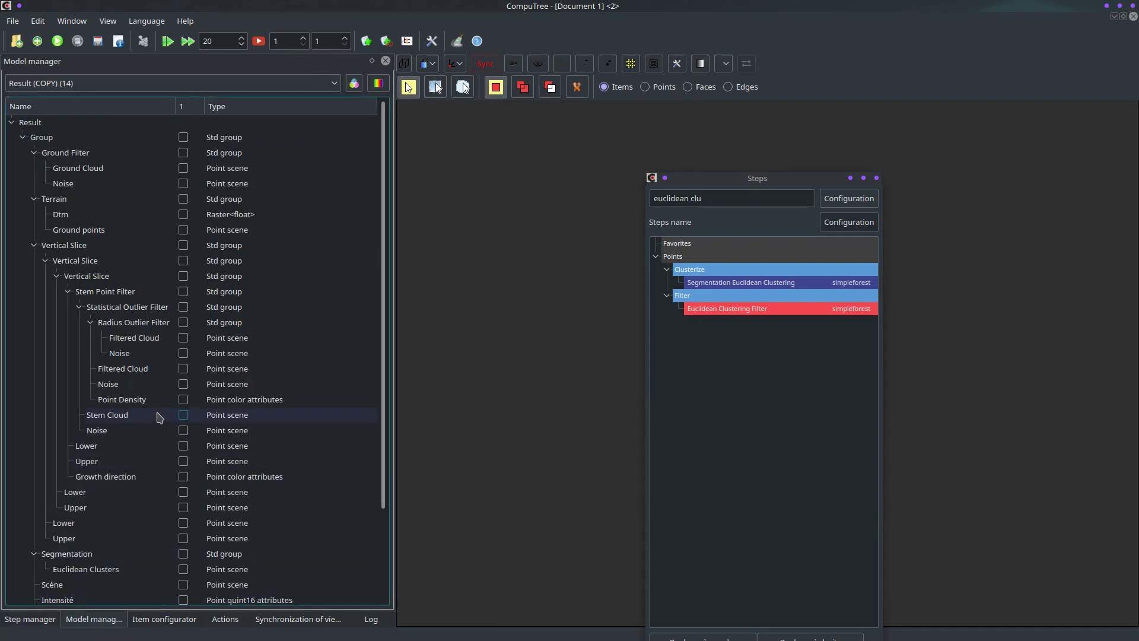
scroll(166, 436, down, 3)
scroll(166, 437, up, 3)
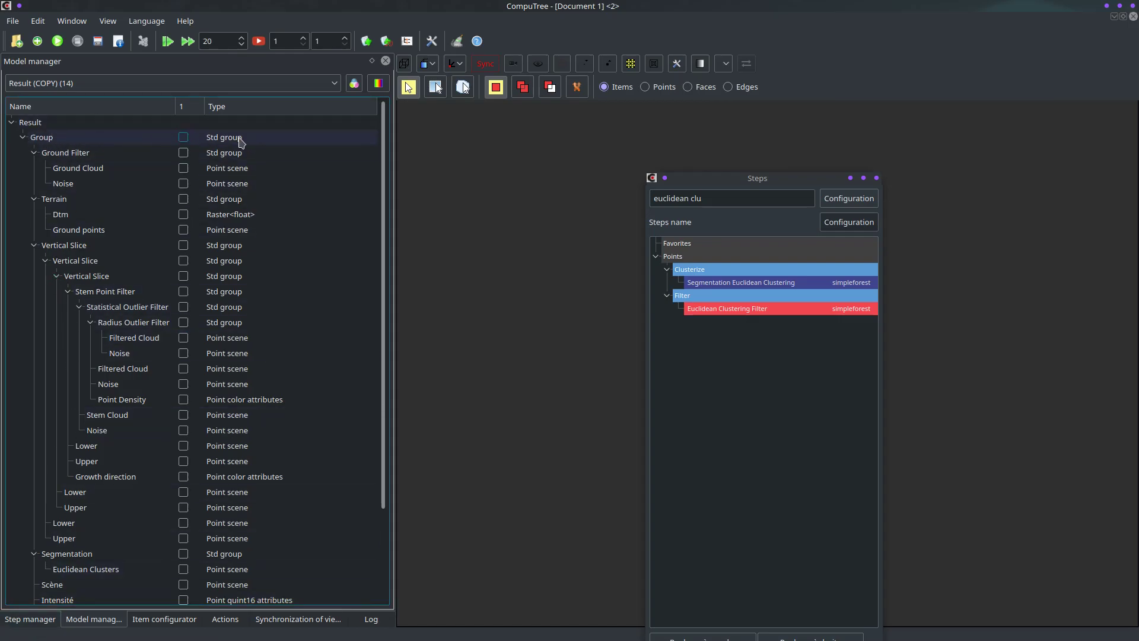
scroll(149, 279, down, 3)
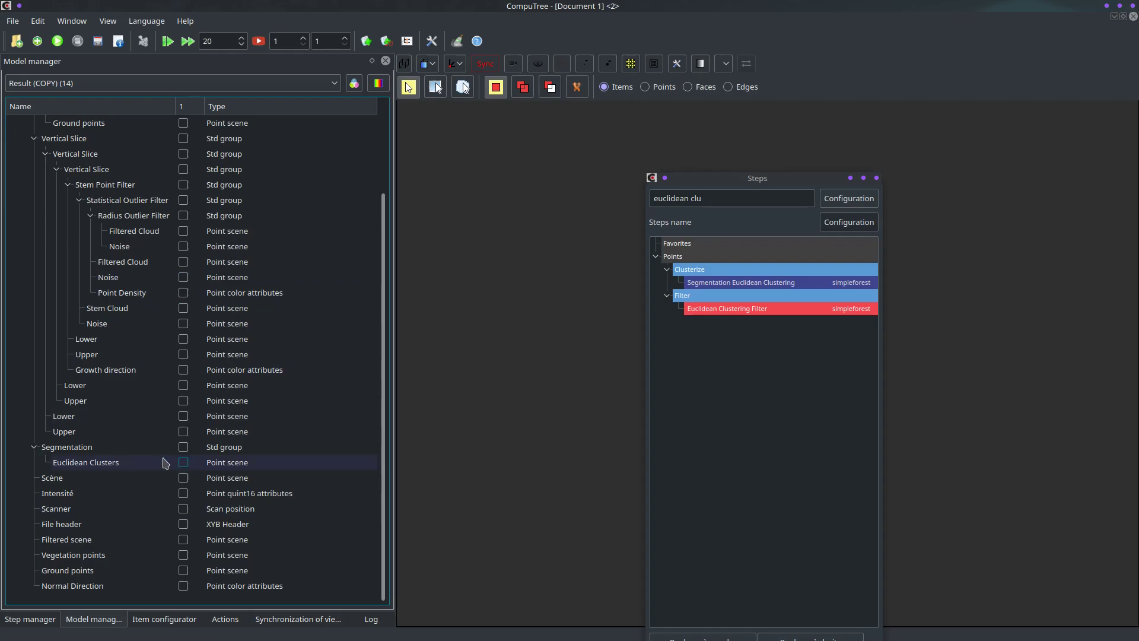
scroll(26, 407, up, 3)
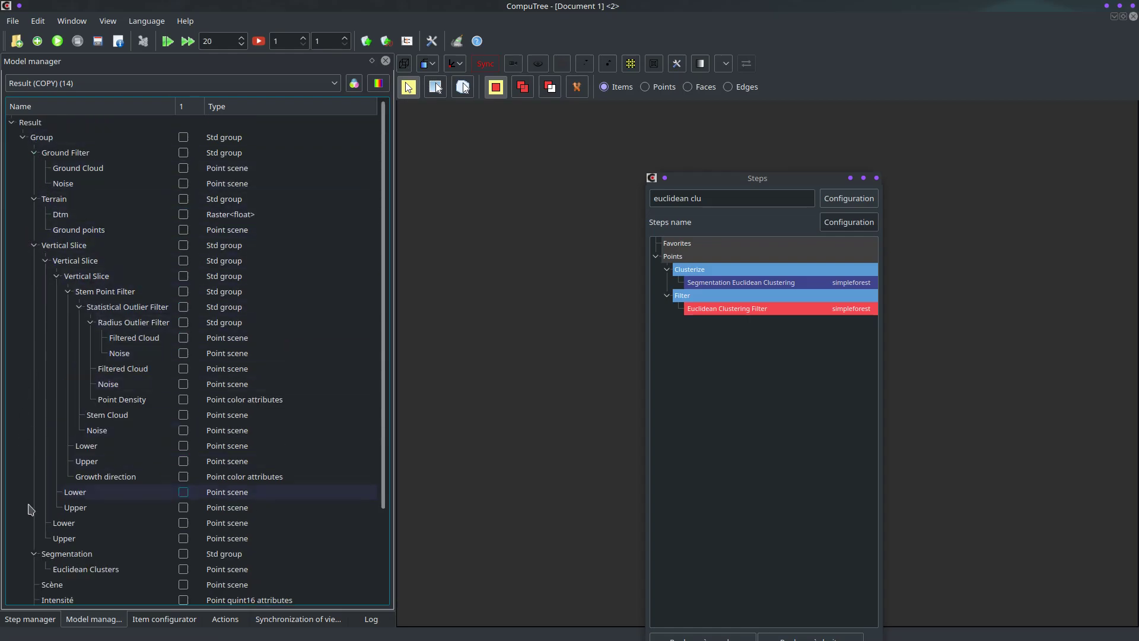
click(147, 571)
click(183, 570)
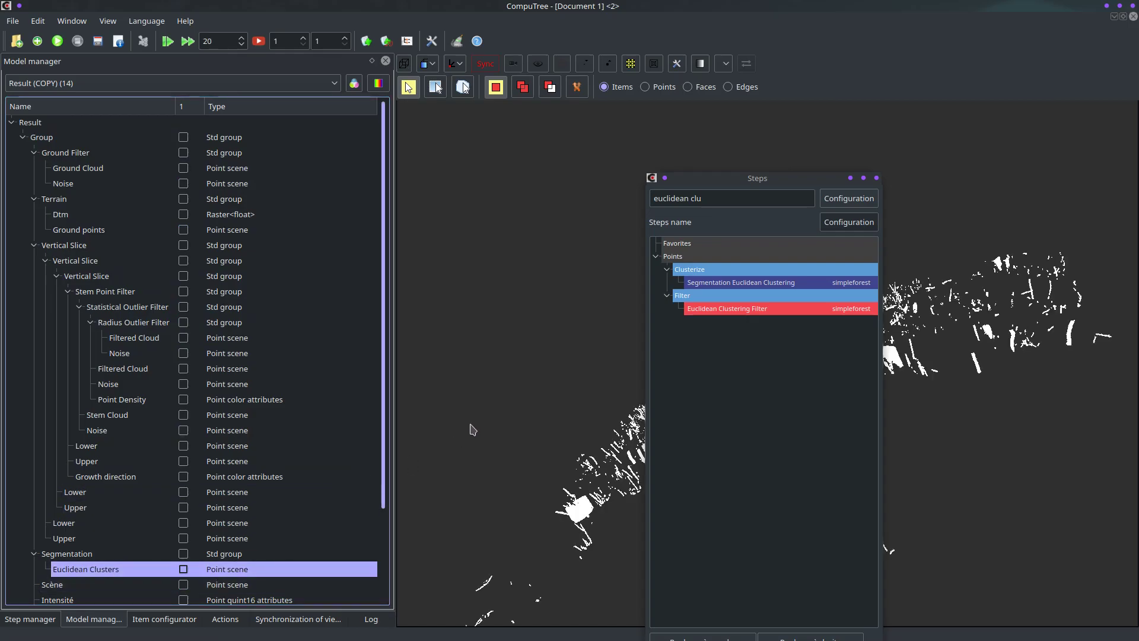
- Color the Euclidean Clusters automatically with distinct colors and move the Steps window clear of the 3D view
right_click(213, 570)
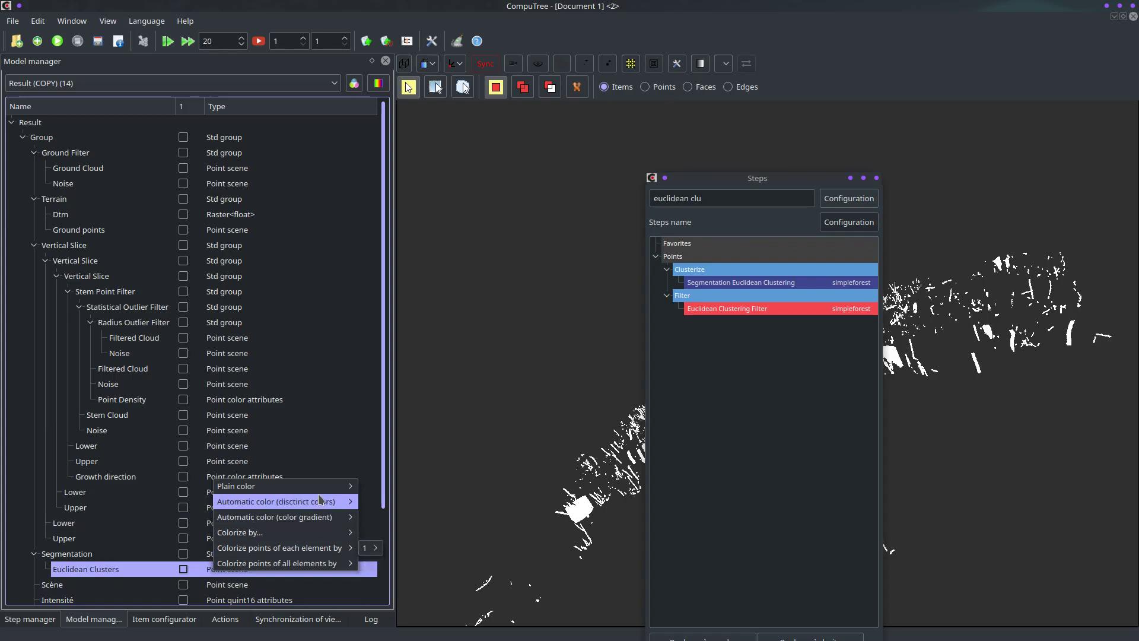
mouse_move(323, 491)
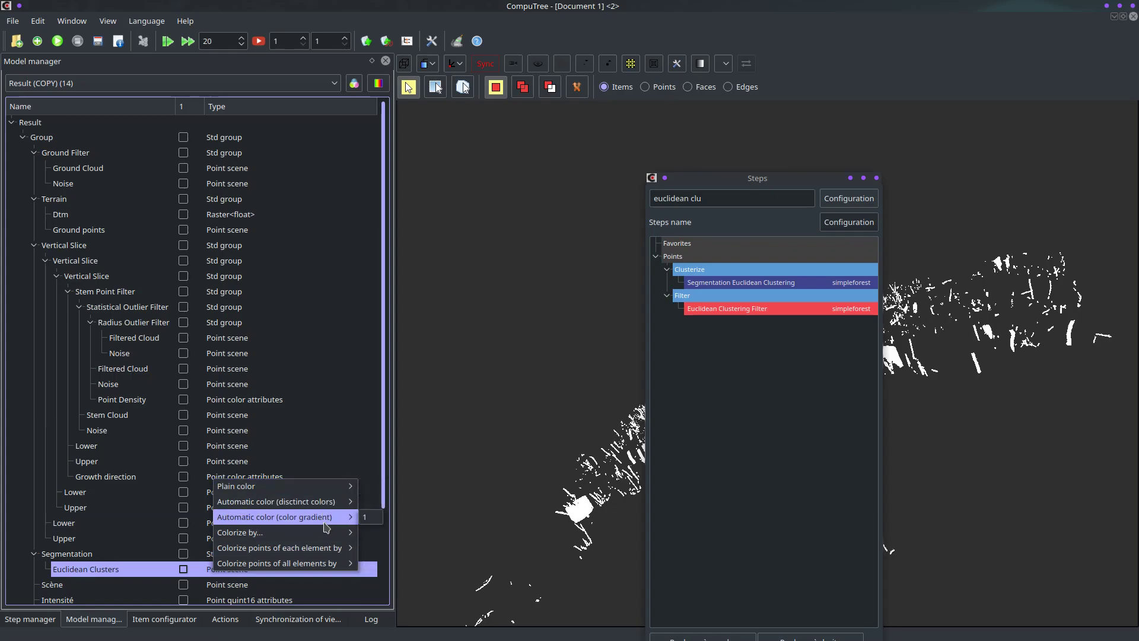
mouse_move(332, 505)
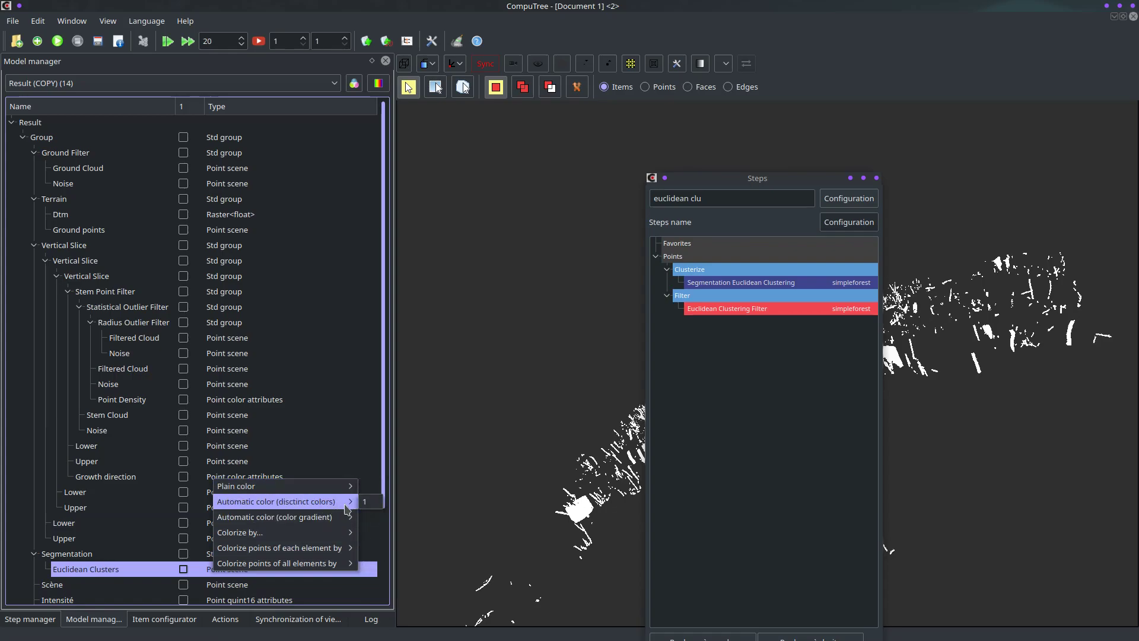
click(365, 504)
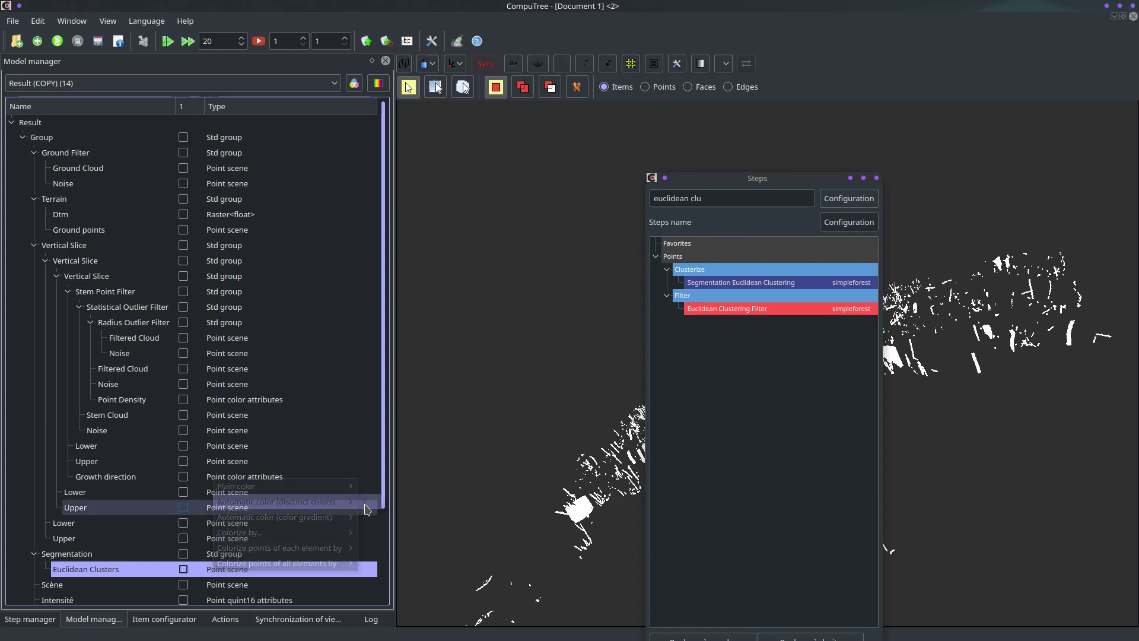
drag(806, 180, 1138, 180)
- Examine the colored Euclidean Clusters from several angles to judge how individual stems and larger patches are separated
mouse_move(865, 325)
mouse_down()
mouse_move(869, 342)
mouse_move(850, 321)
mouse_up()
drag(735, 386, 645, 406)
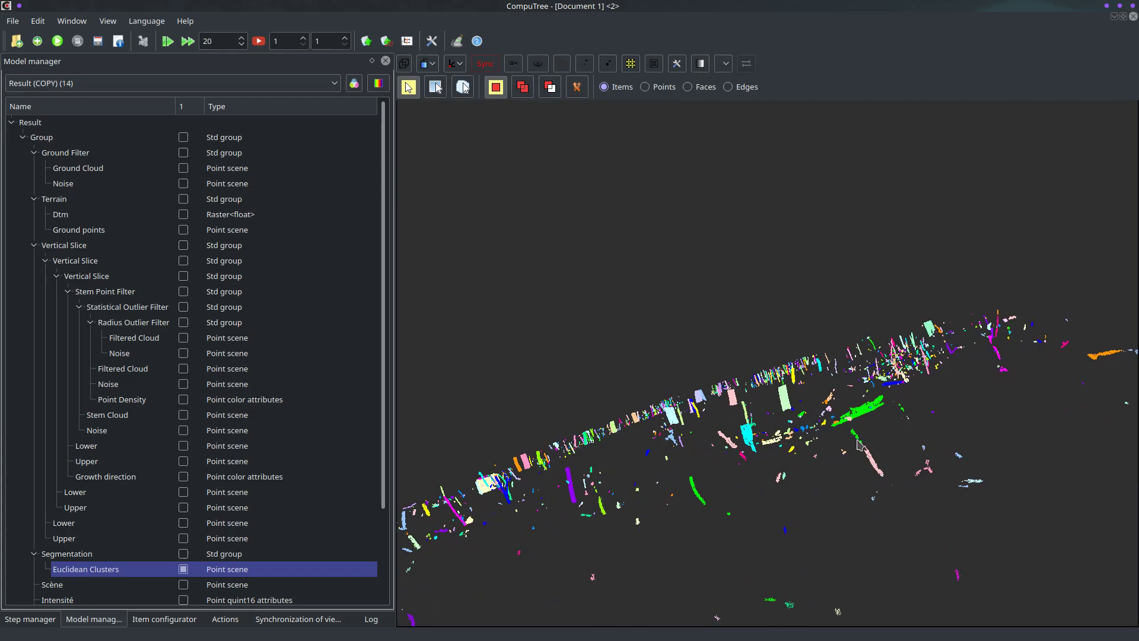
drag(869, 456, 853, 440)
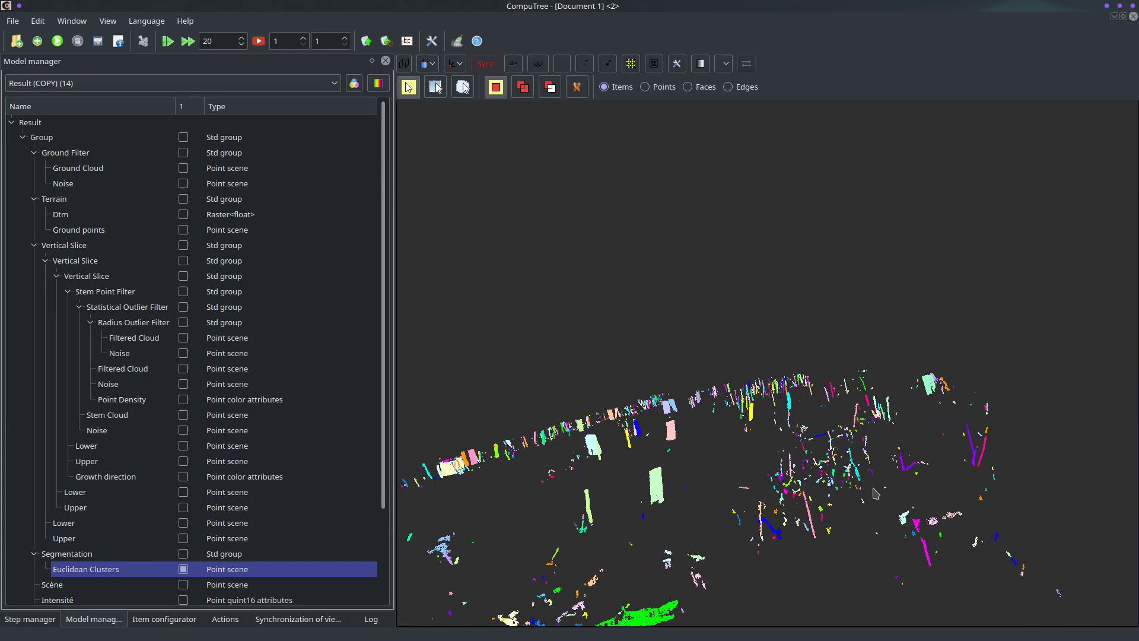
drag(927, 549, 971, 517)
click(906, 529)
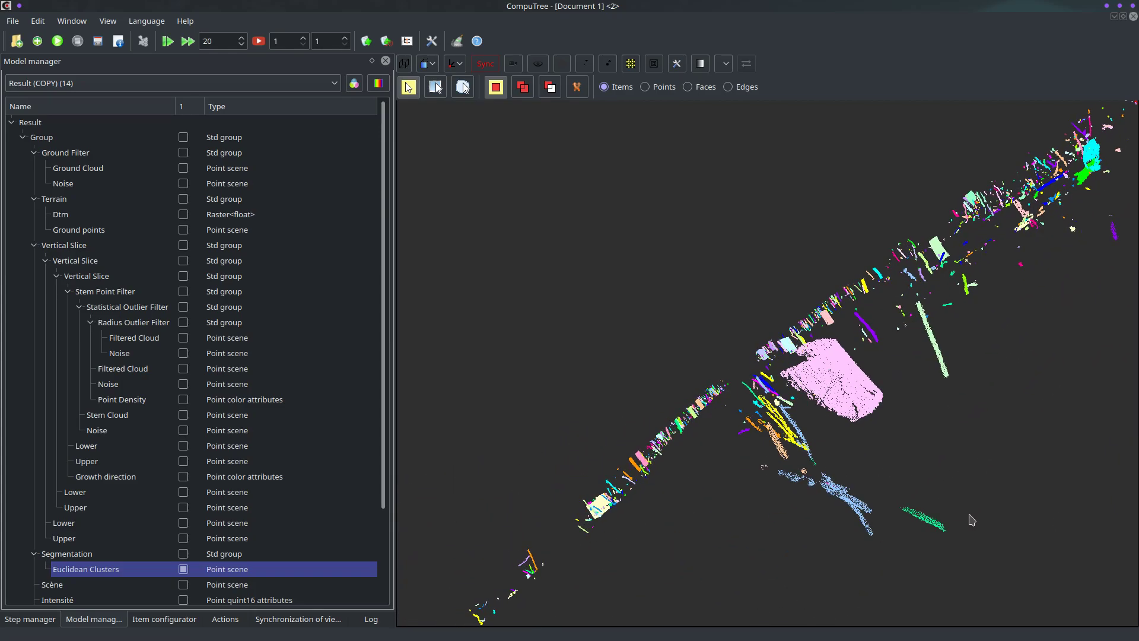
click(864, 516)
click(925, 516)
drag(824, 446, 873, 505)
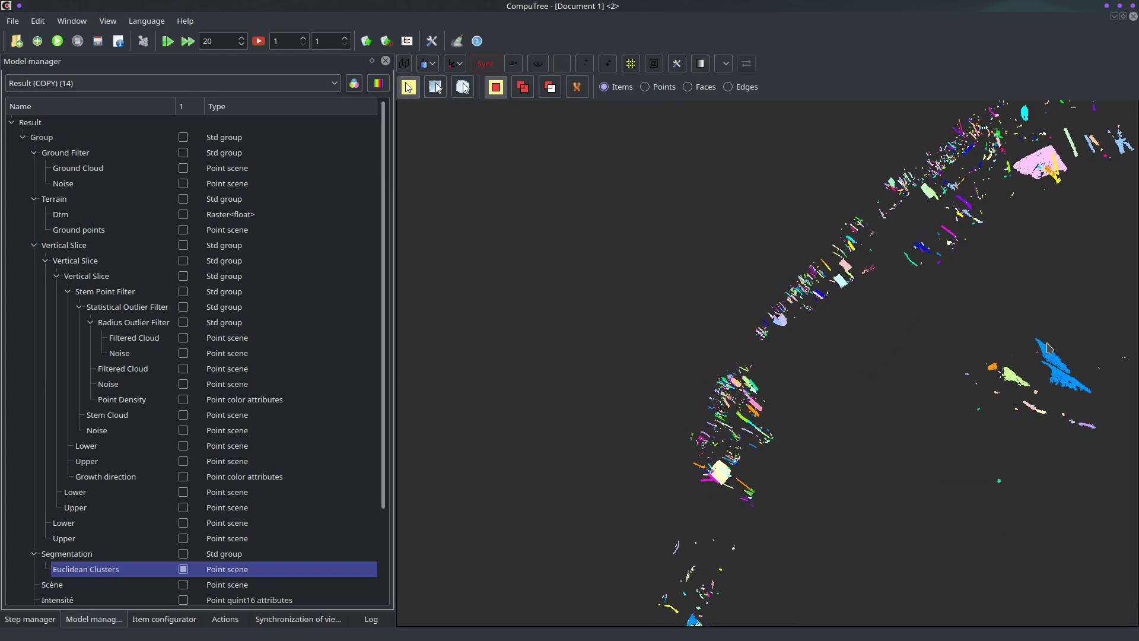
click(1048, 360)
drag(1037, 372, 1008, 383)
scroll(1007, 384, down, 4)
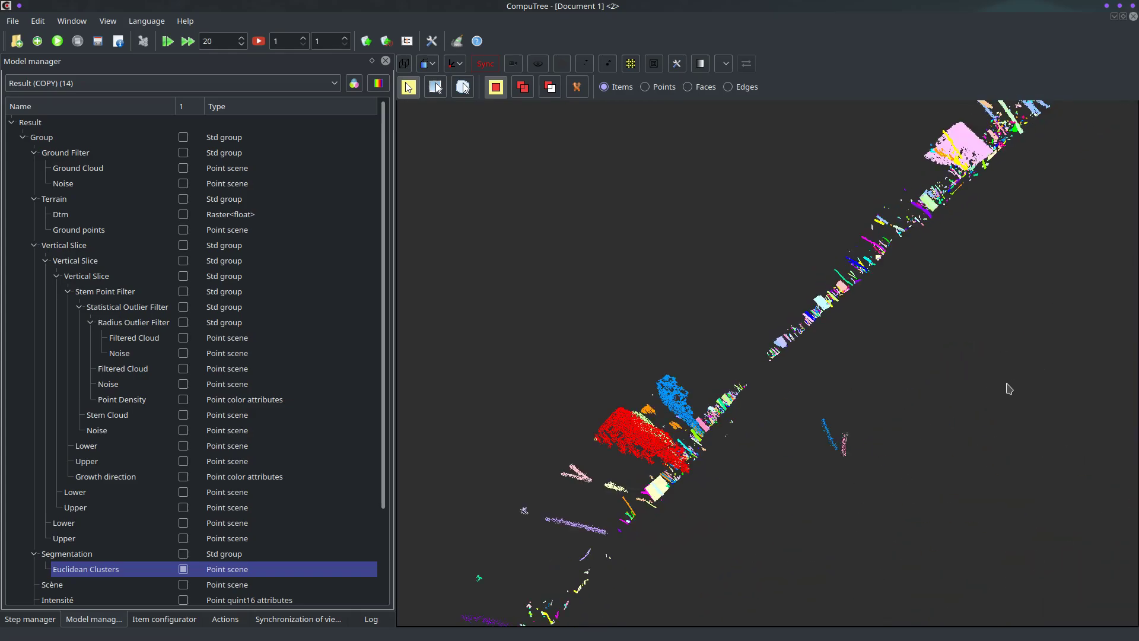
drag(875, 389, 875, 399)
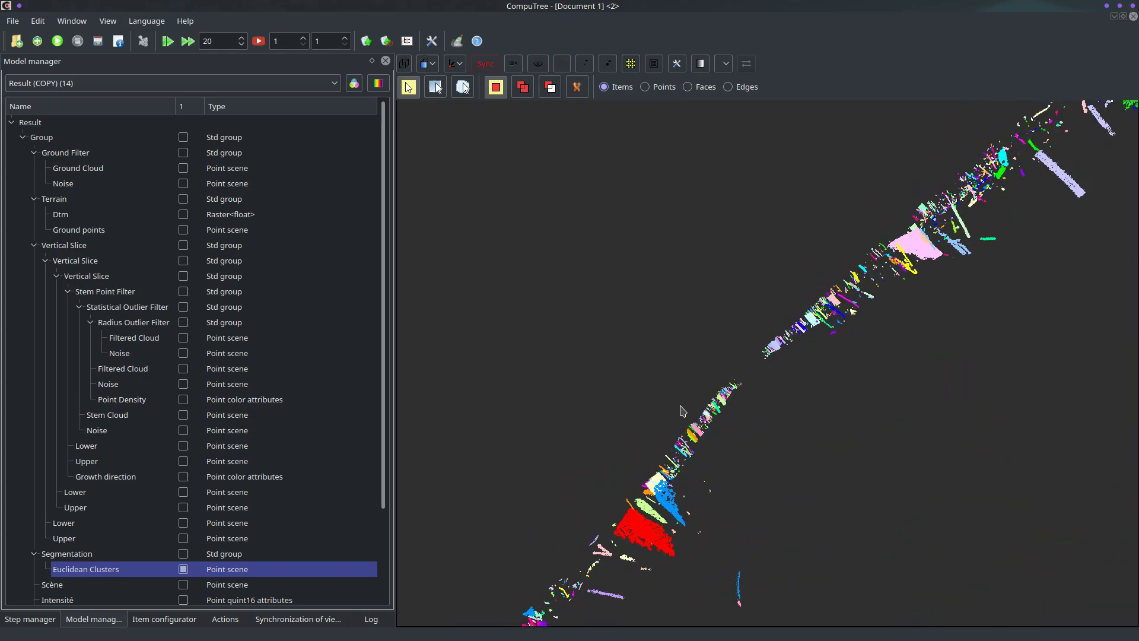
drag(687, 411, 400, 407)
- Set the Segmentation Euclidean Clustering step's range to 0.1 m and execute the step again
click(30, 619)
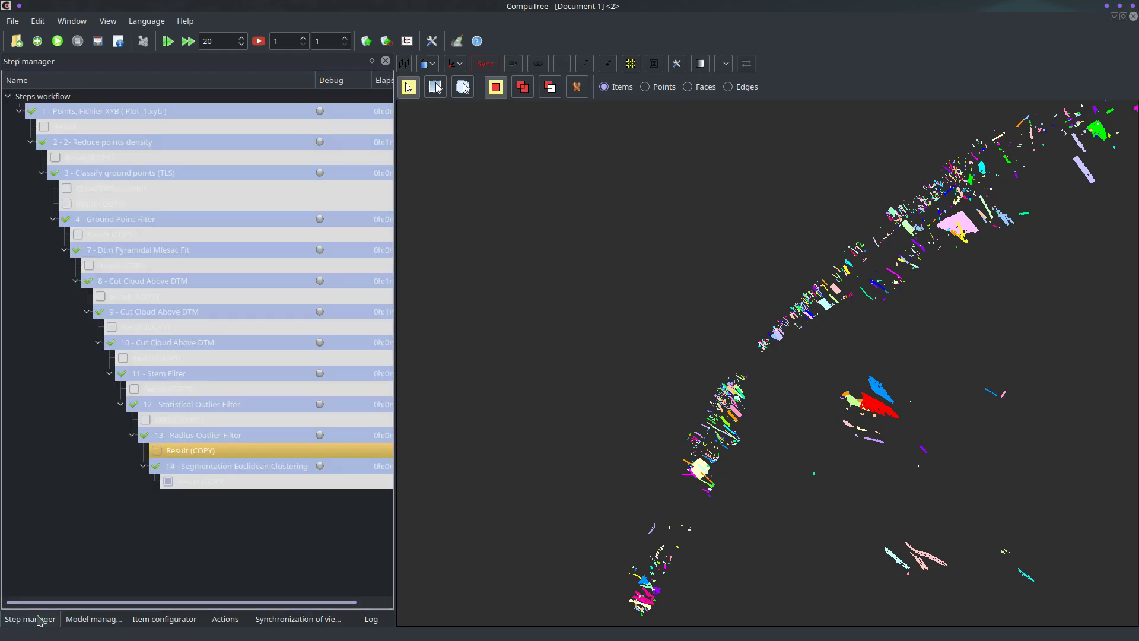
right_click(222, 464)
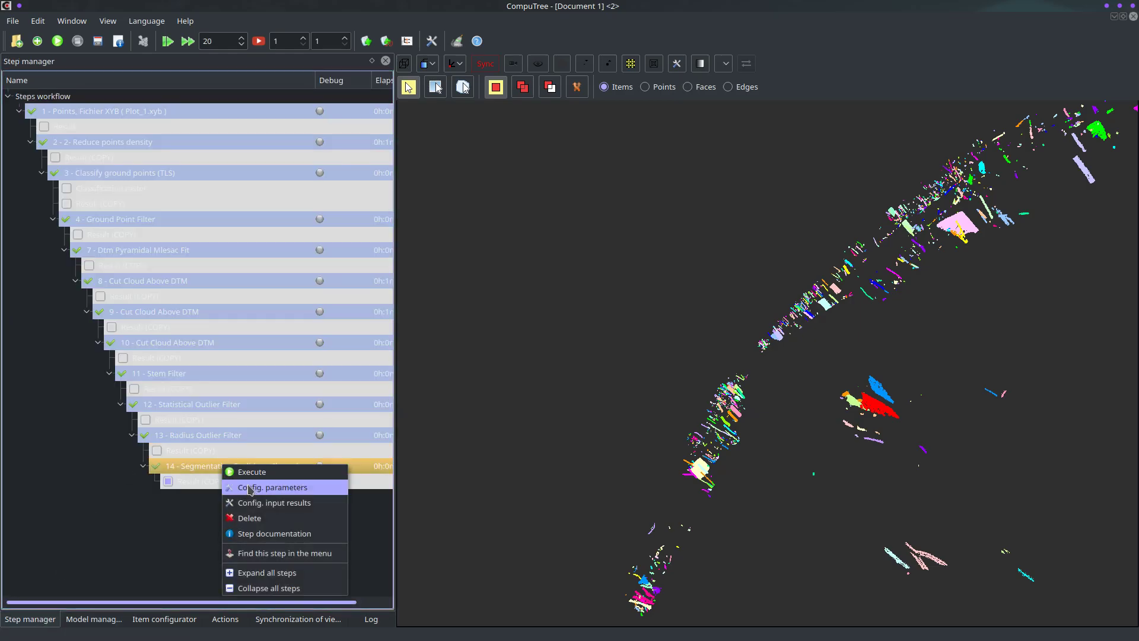
click(251, 489)
drag(689, 236, 744, 237)
text(1)
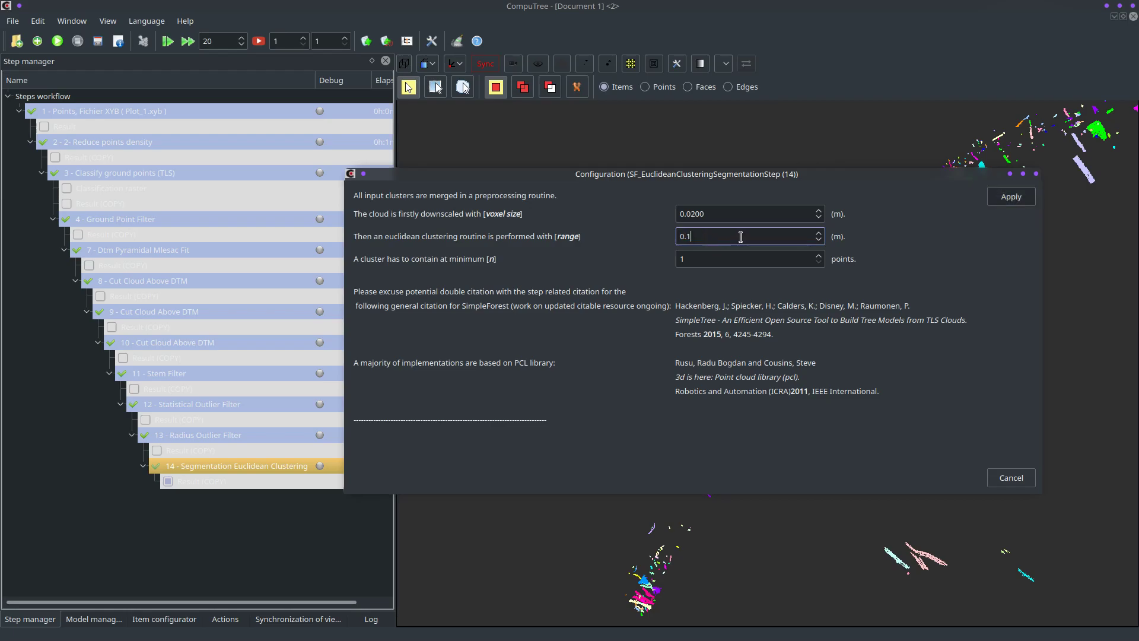
text(0)
drag(692, 214, 717, 216)
click(1003, 197)
click(57, 41)
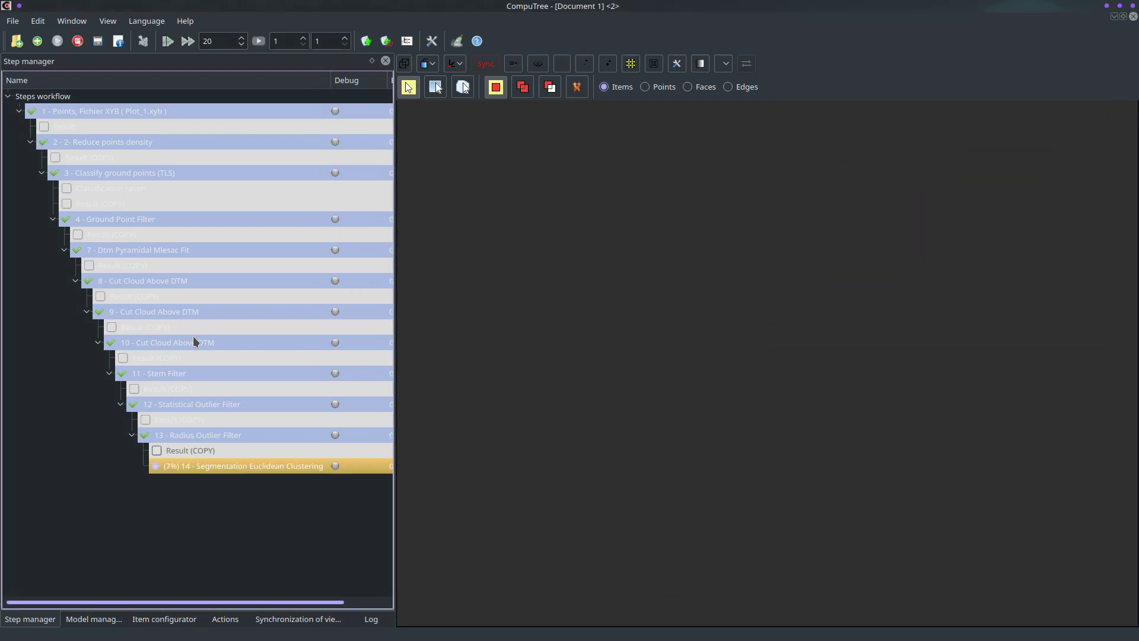
- Display the Euclidean Clusters point scene of the rerun clustering step
click(94, 619)
scroll(182, 460, down, 3)
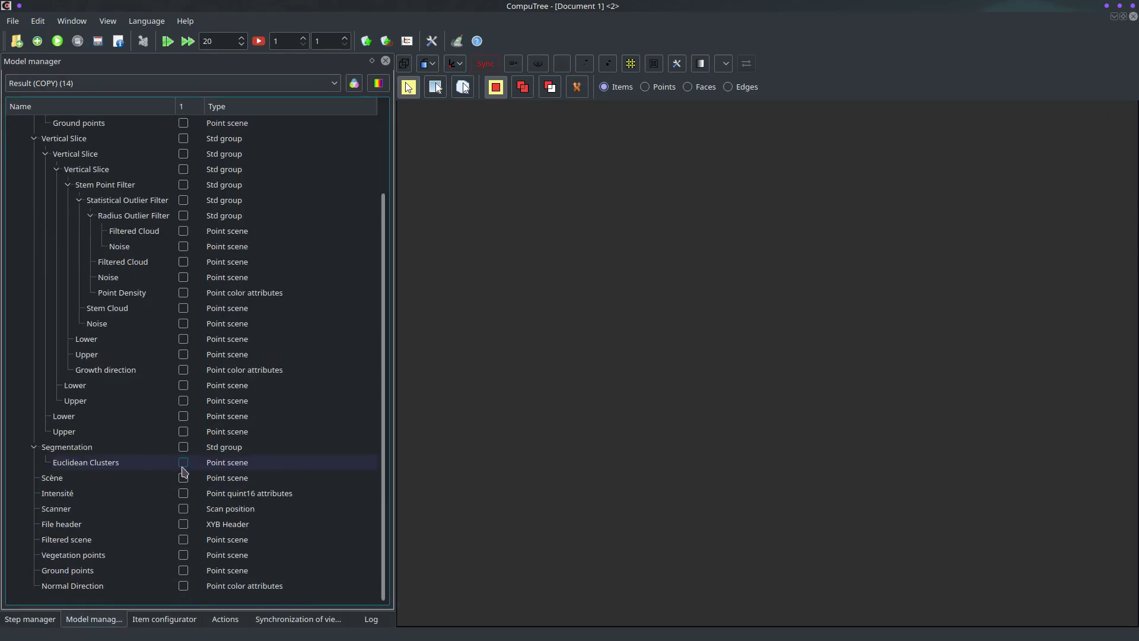
click(183, 464)
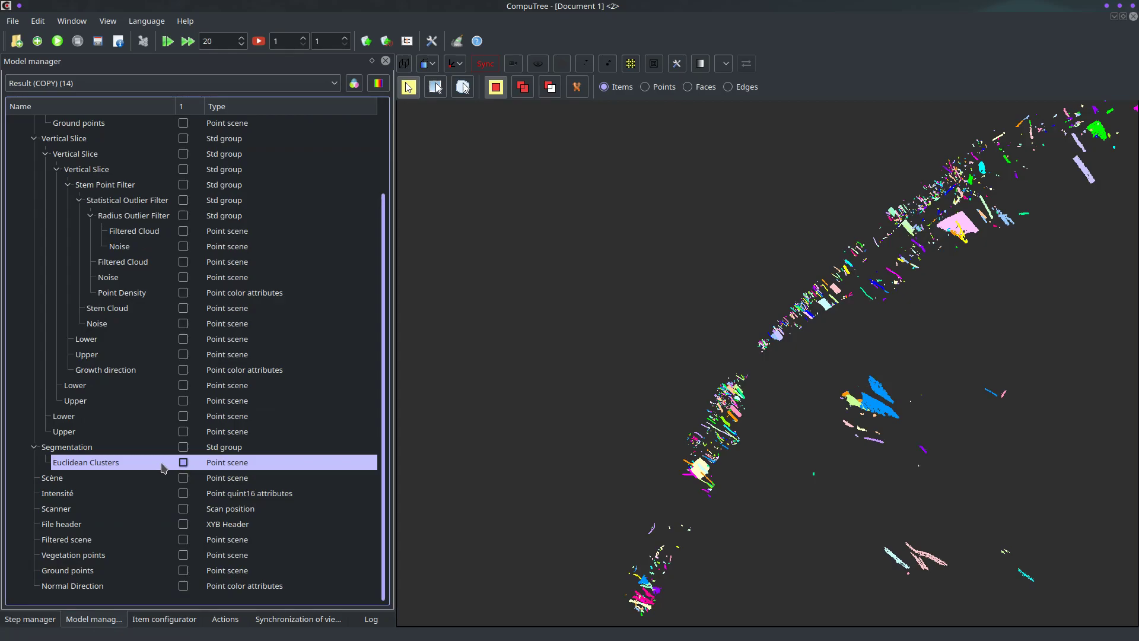
- Color the rerun Euclidean Clusters automatically with distinct colors
right_click(163, 468)
mouse_move(208, 472)
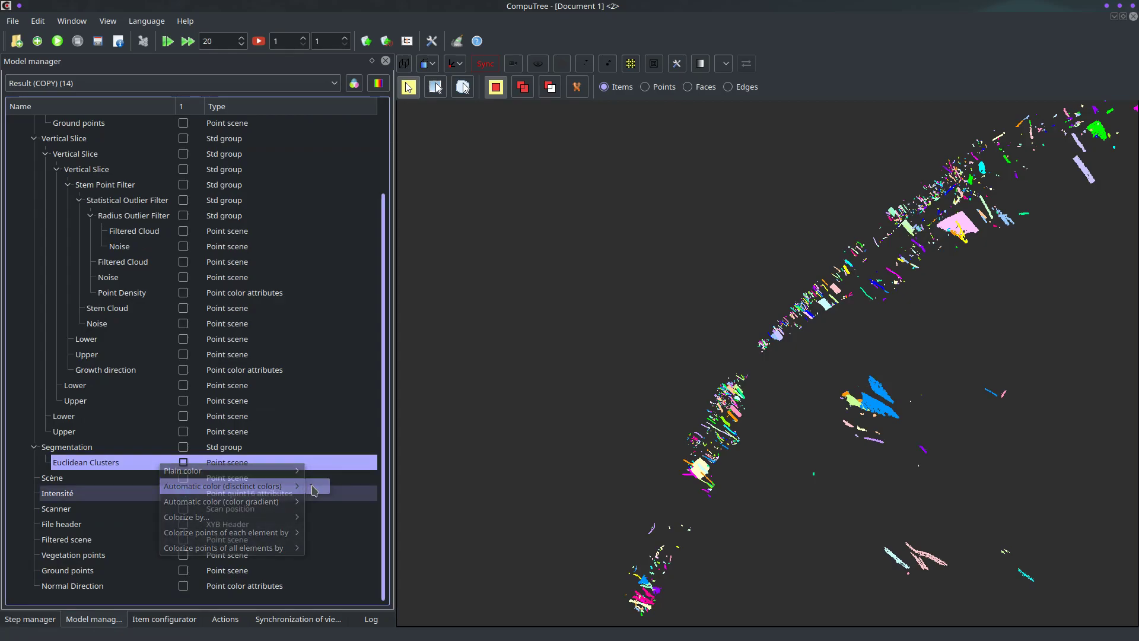
click(312, 487)
- Examine the recolored Euclidean Clusters from several angles and distances to judge how well individual stems are separated
mouse_move(833, 408)
mouse_down()
mouse_move(852, 419)
mouse_move(831, 425)
mouse_move(870, 401)
mouse_move(822, 421)
mouse_move(851, 405)
mouse_up()
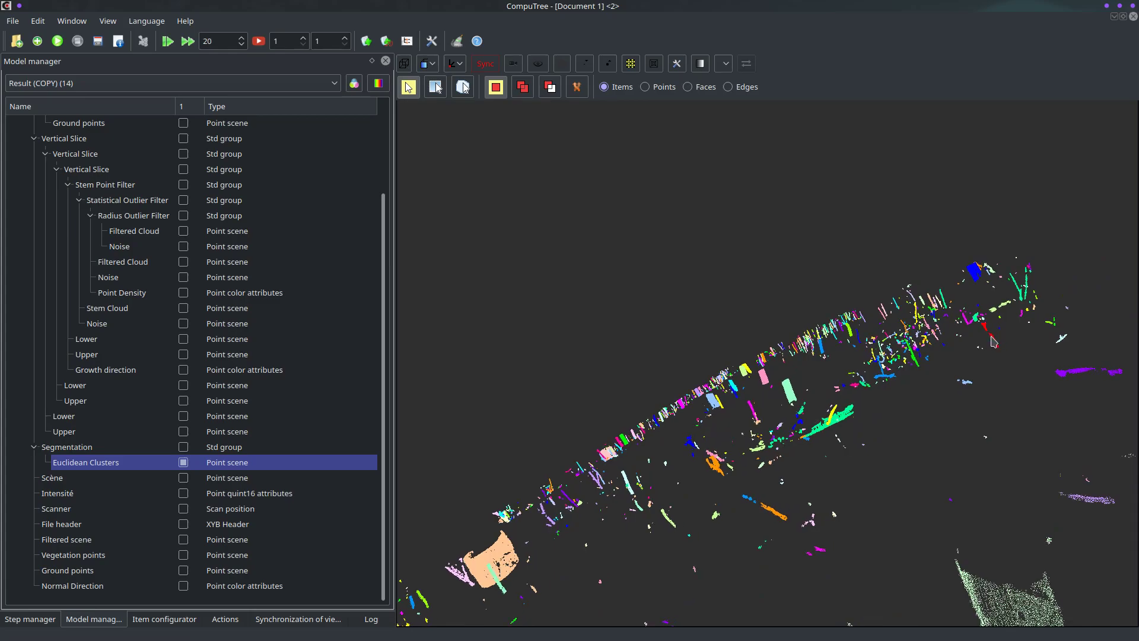
drag(960, 336, 953, 348)
scroll(940, 362, up, 3)
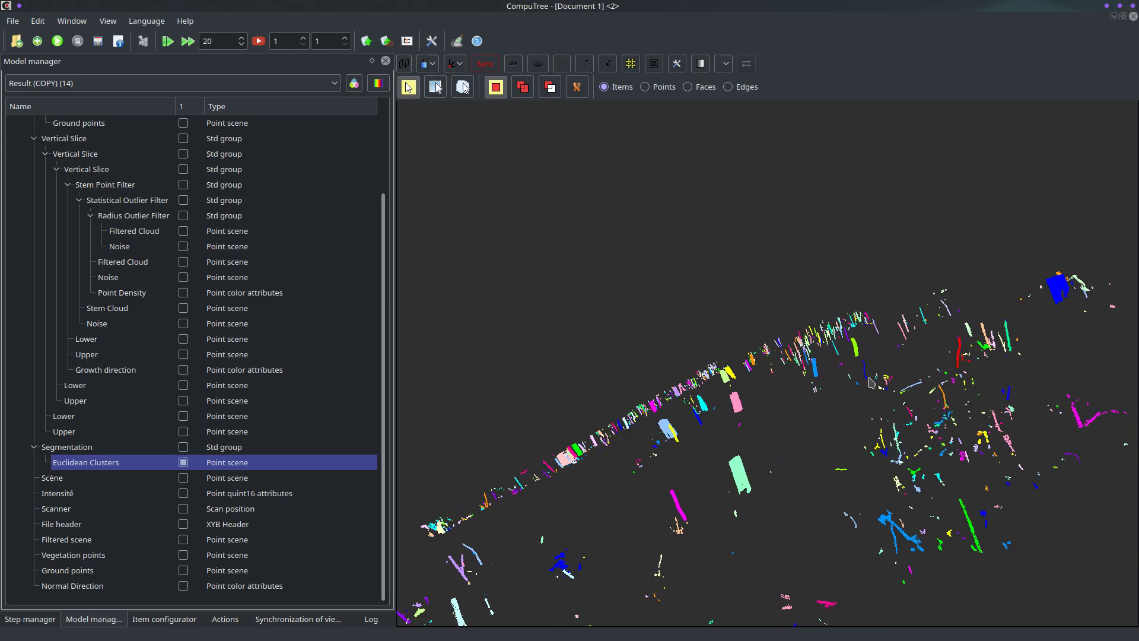
drag(827, 388, 844, 400)
mouse_move(763, 466)
mouse_down()
mouse_move(778, 446)
mouse_move(751, 456)
mouse_up()
scroll(778, 446, down, 5)
scroll(751, 456, up, 5)
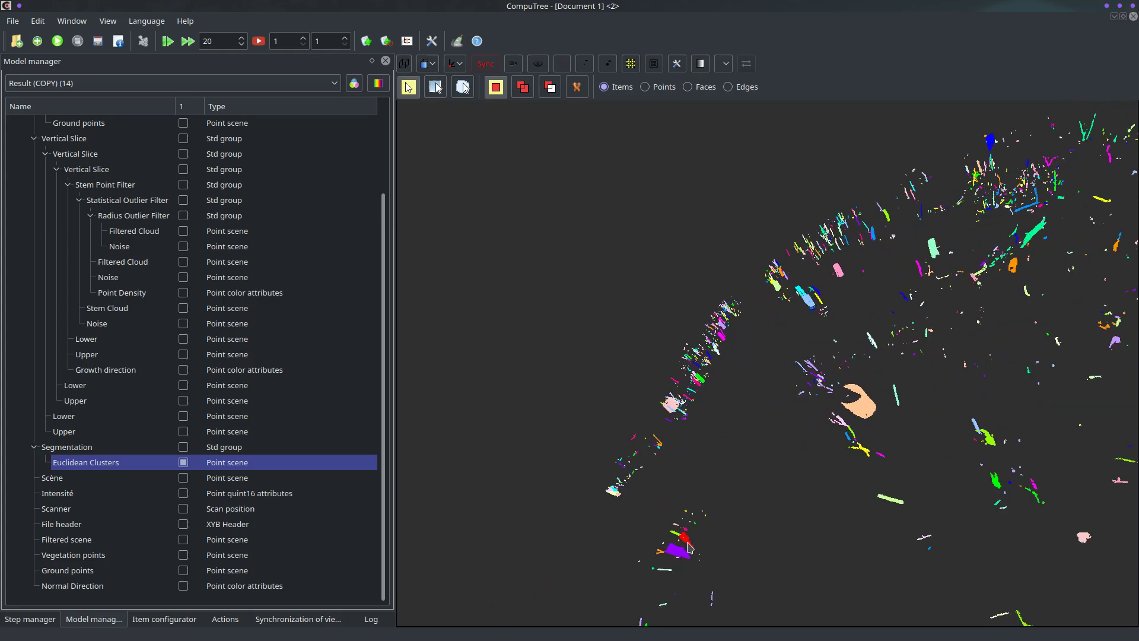
drag(681, 554, 894, 524)
drag(849, 435, 705, 393)
scroll(705, 392, down, 5)
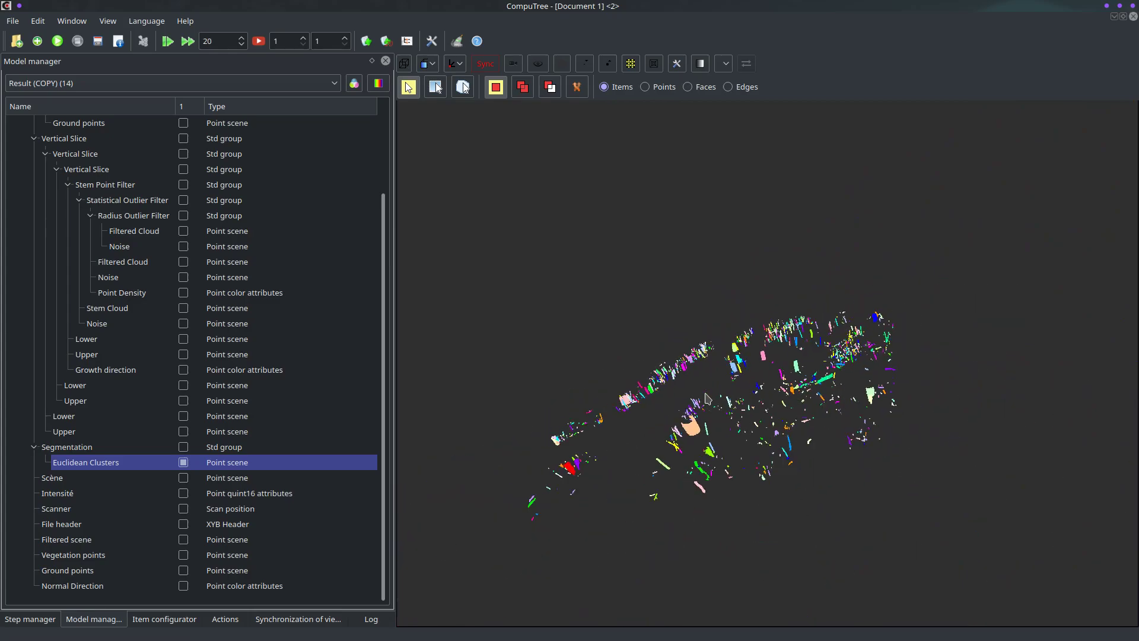
- Search the available steps for "dijk" and add Dikstra Based Tree Segmentation after the Segmentation Euclidean Clustering step
click(31, 618)
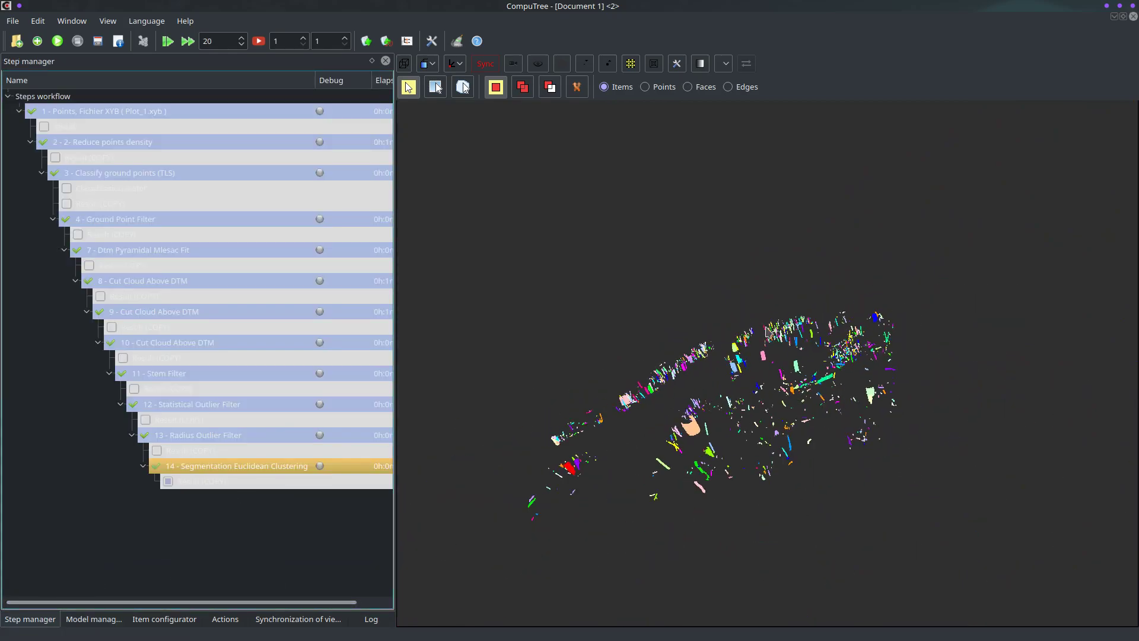
drag(637, 0, 620, 169)
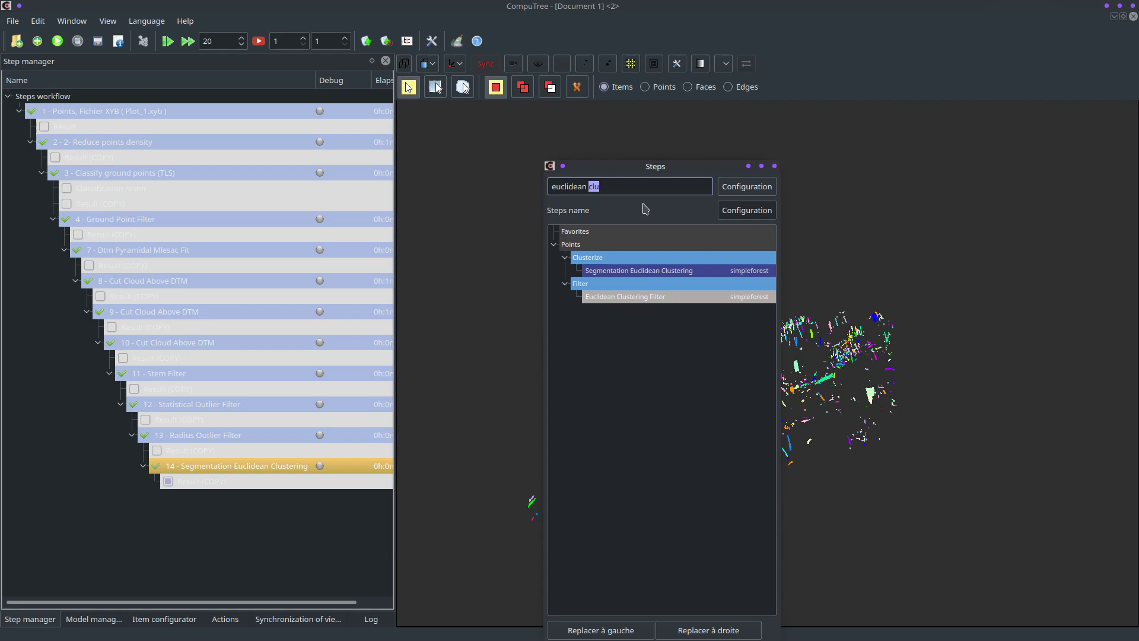
triple_click(623, 187)
text(dijk)
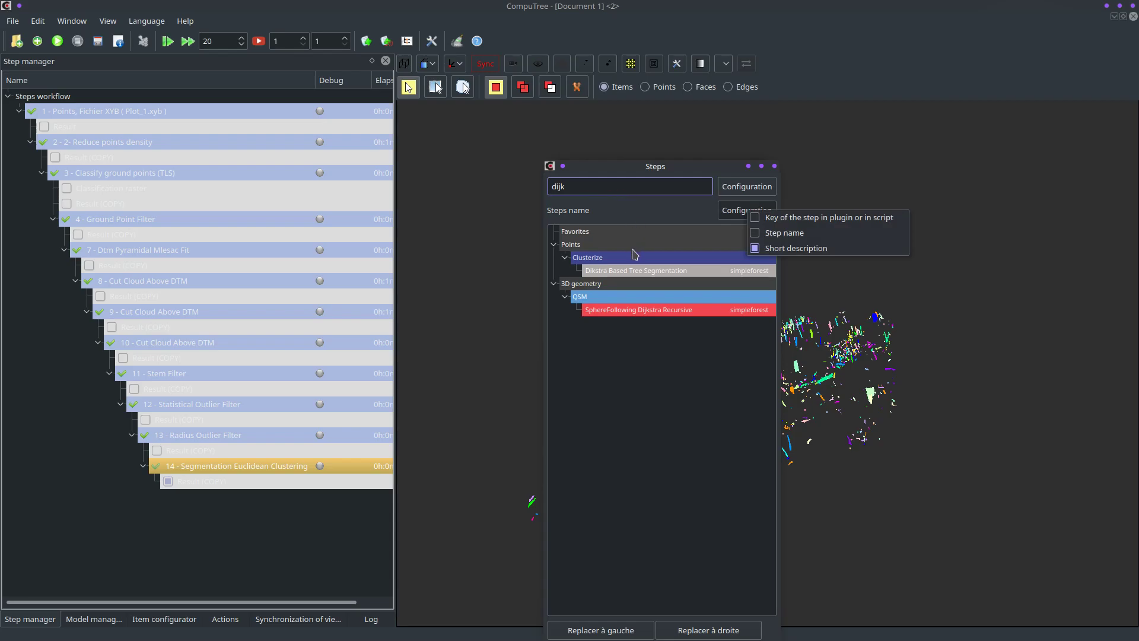
click(641, 272)
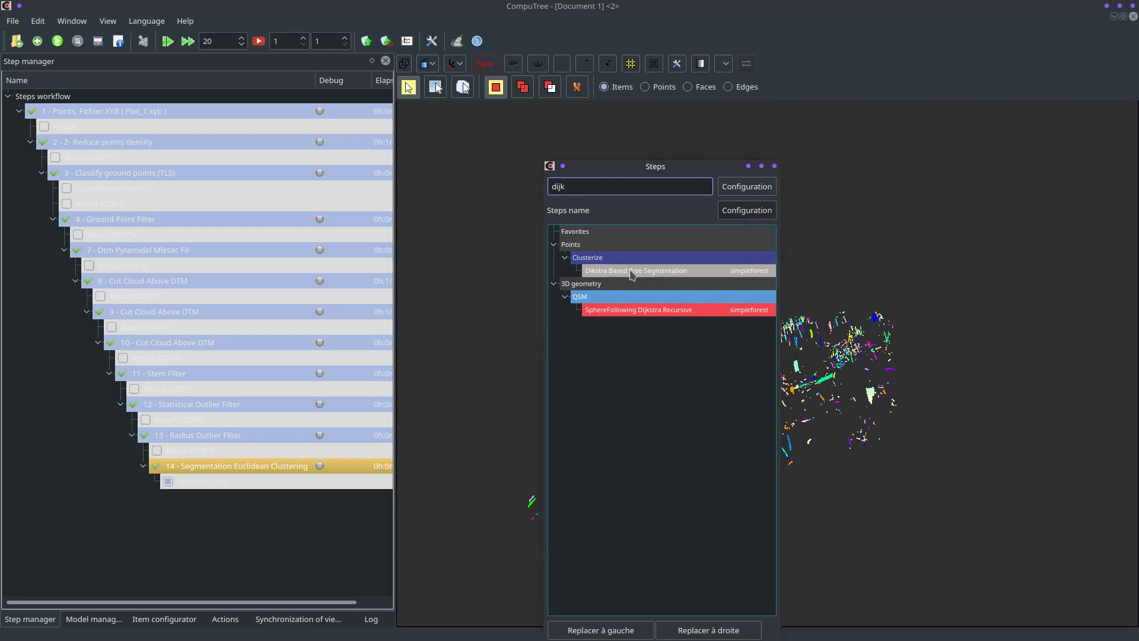
double_click(622, 272)
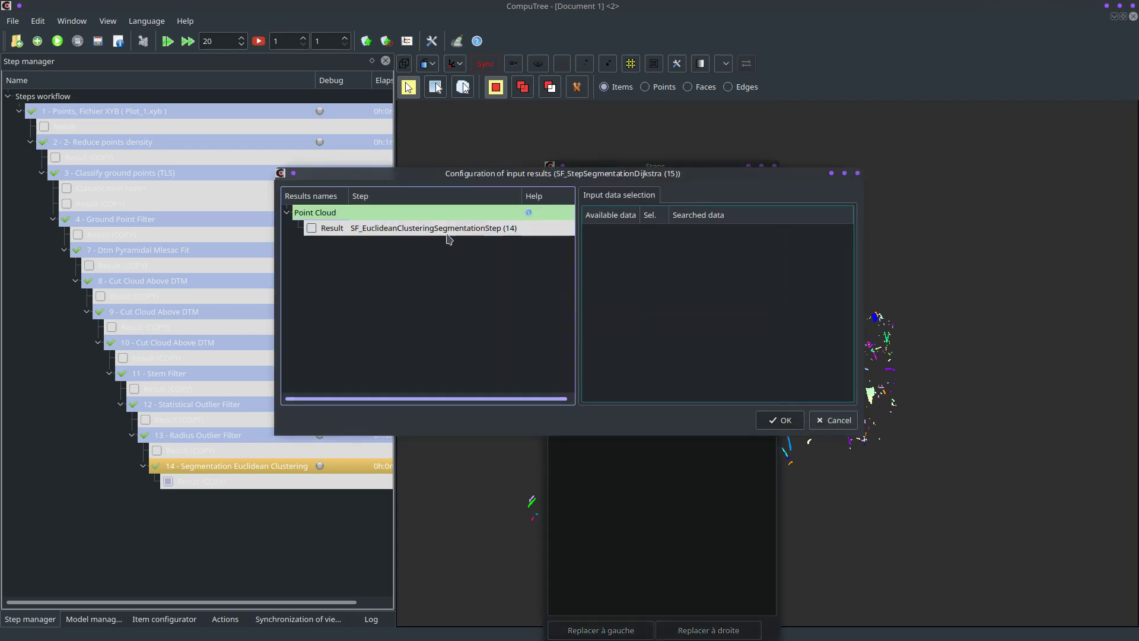
- Use the Euclidean clustering result as input, assigning Segmentation as Seed Group and Euclidean Clusters as Seed Clusters
click(314, 235)
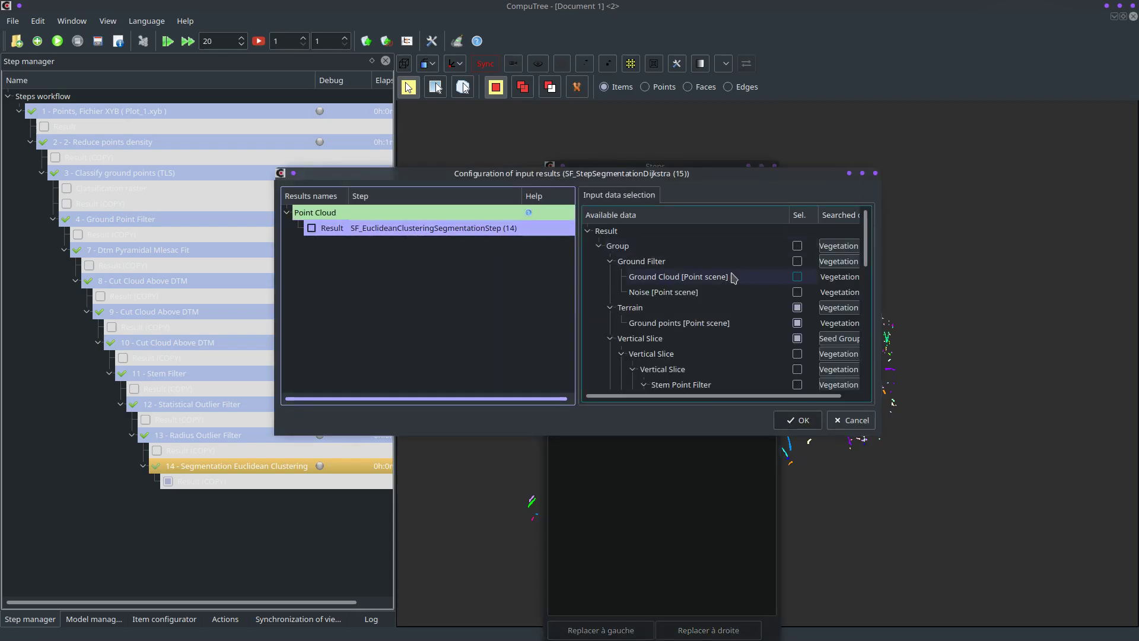
click(862, 175)
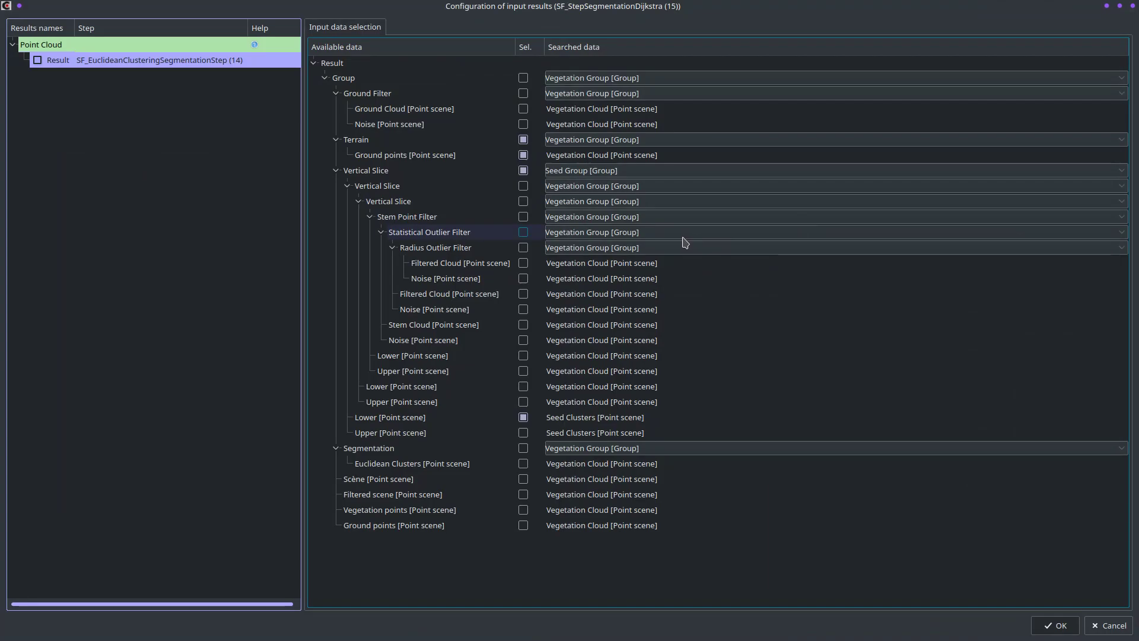
click(638, 454)
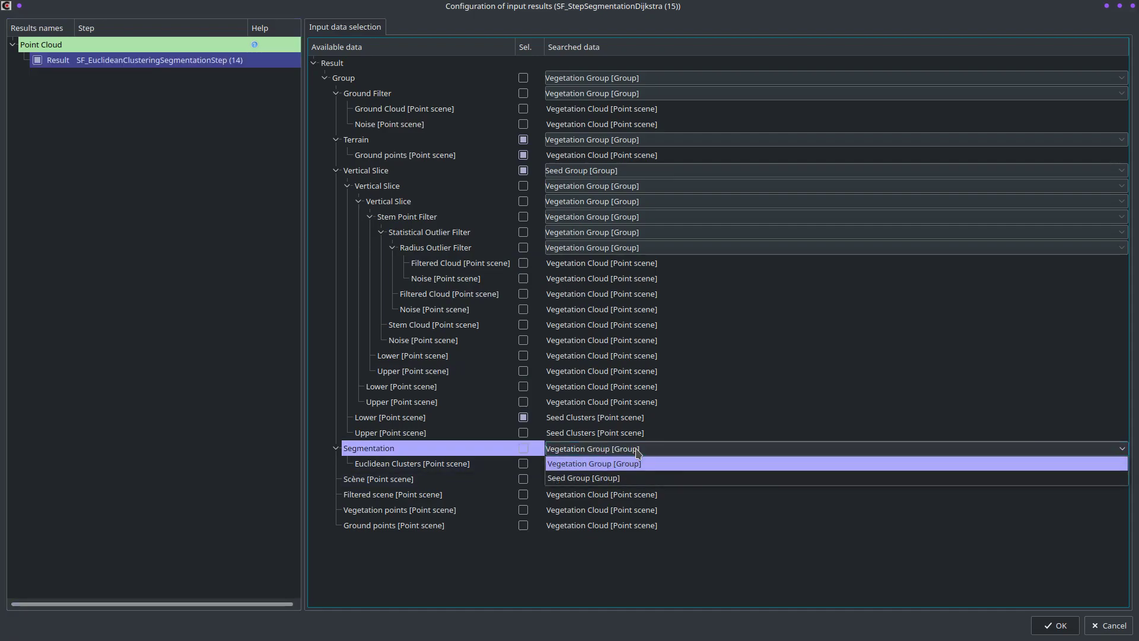
click(608, 477)
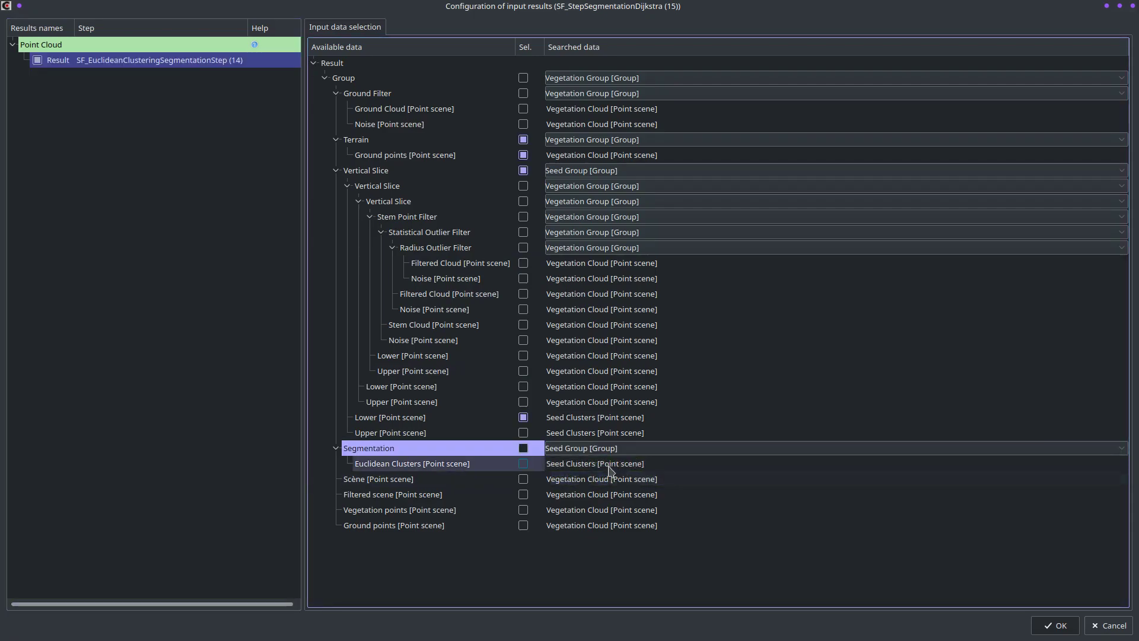
click(524, 464)
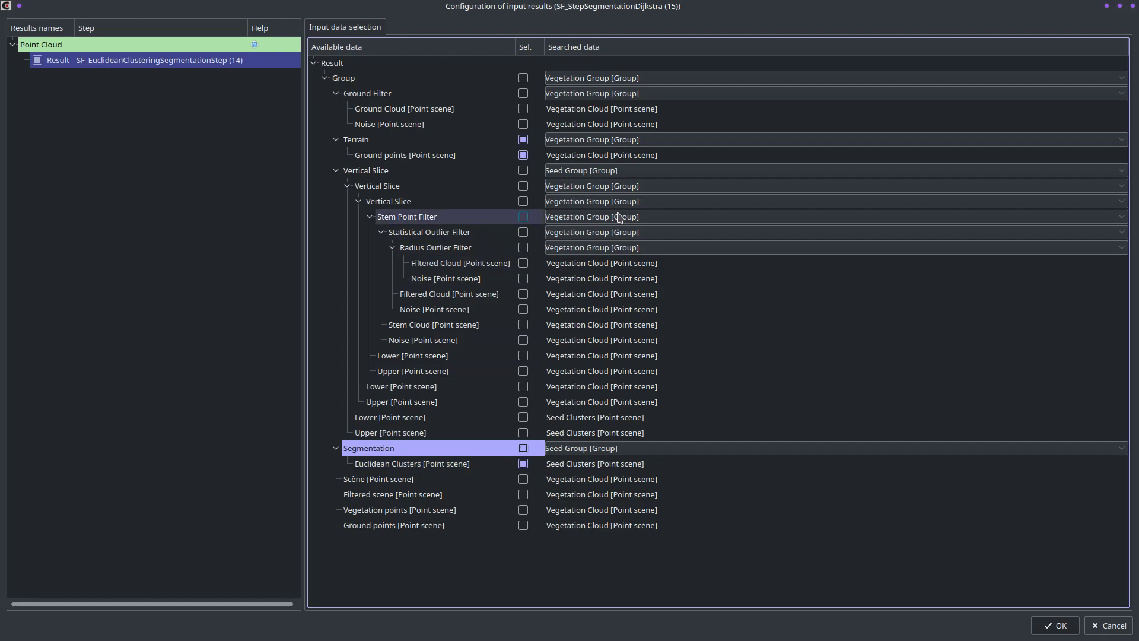
- Assign the outermost Vertical Slice as Vegetation Group, choose its Upper point scene as Vegetation Cloud, and accept the input configuration
click(596, 176)
click(595, 176)
click(594, 186)
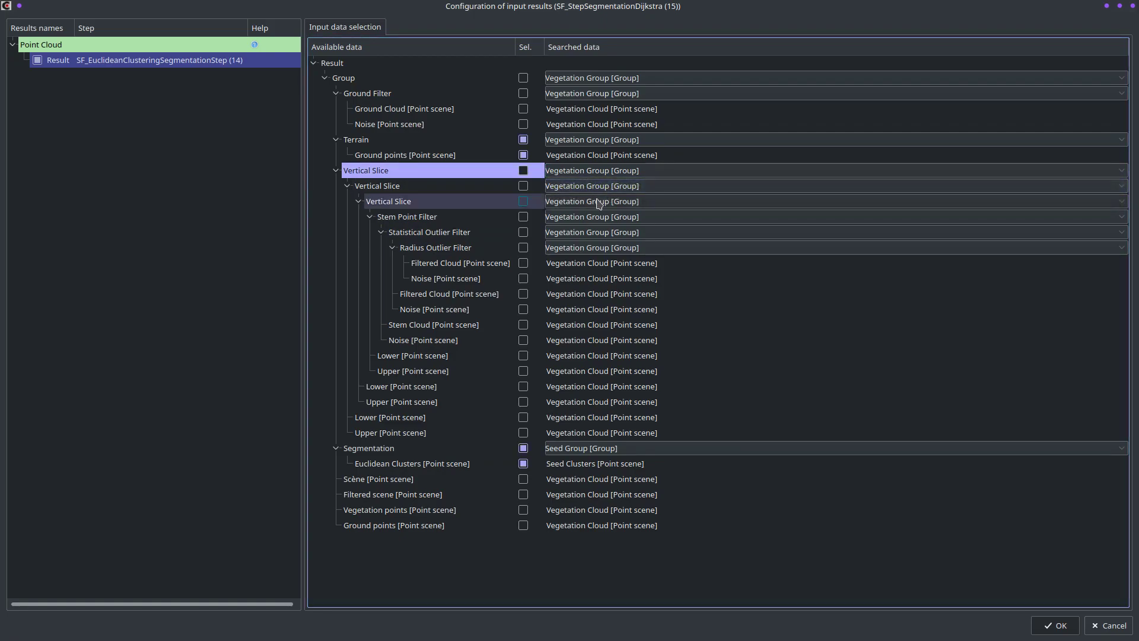
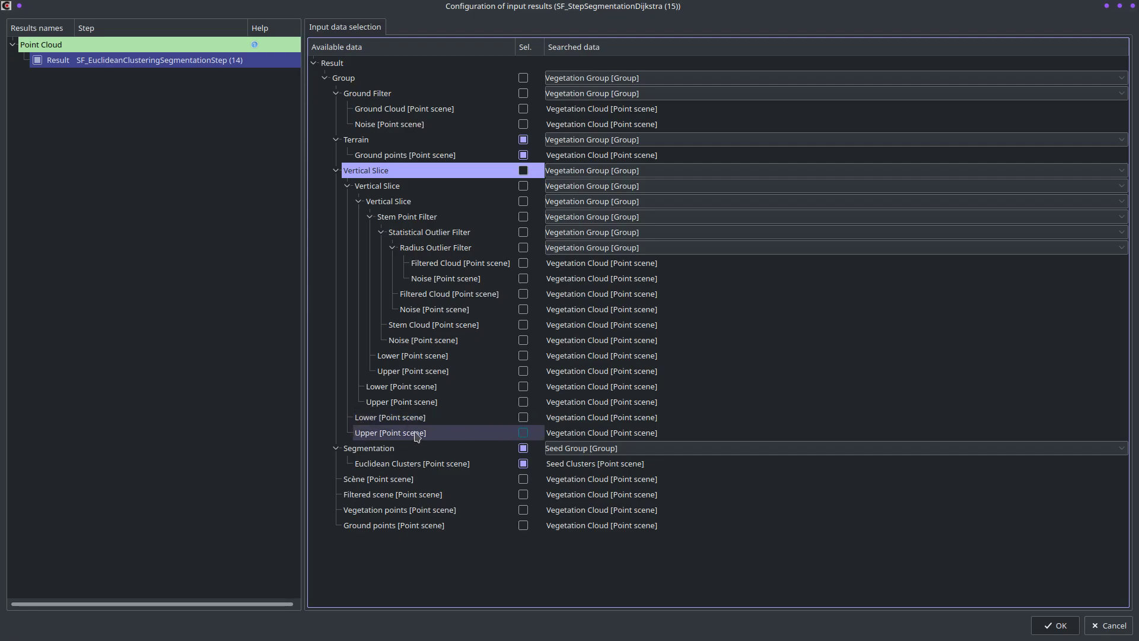
click(523, 434)
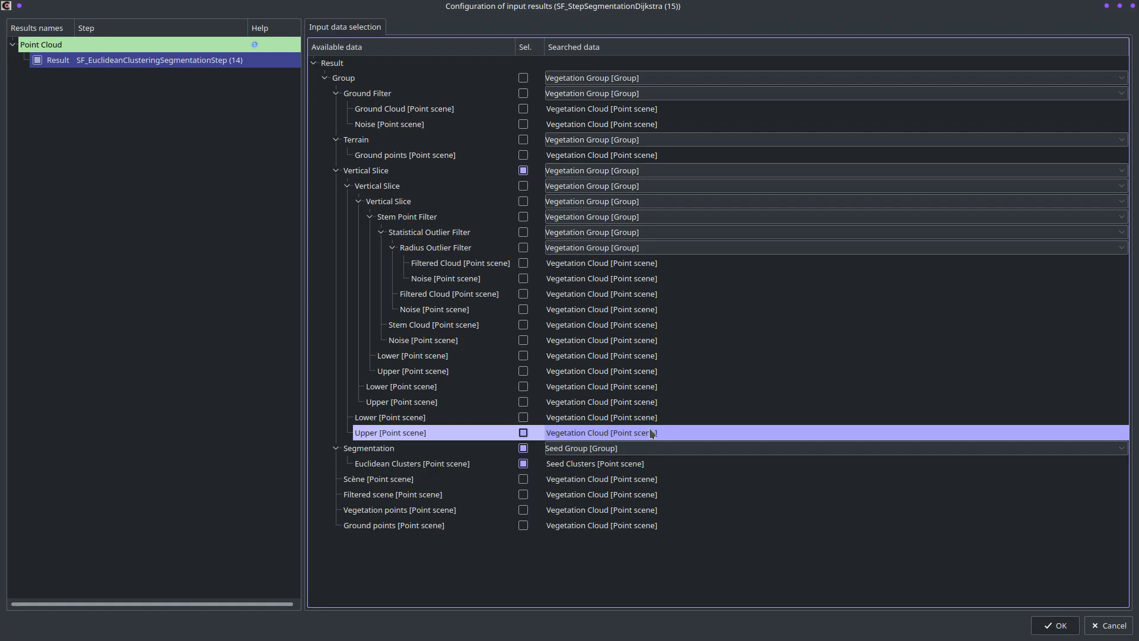
click(1055, 625)
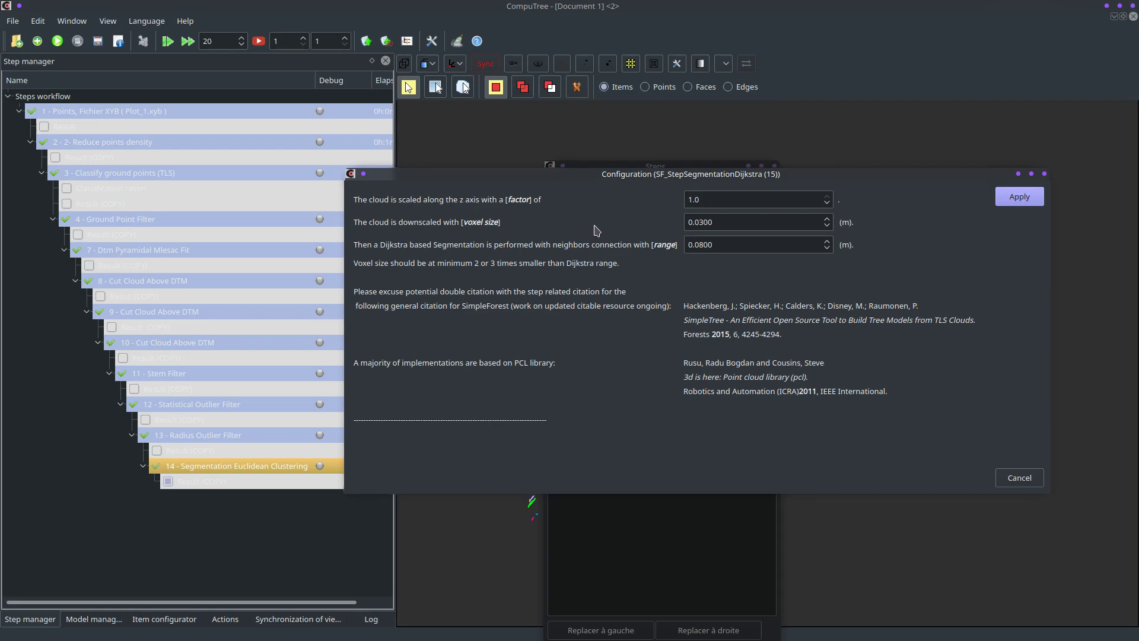
- Set the Dijkstra segmentation's z-axis scaling factor to 0.5
click(707, 199)
drag(707, 198, 680, 205)
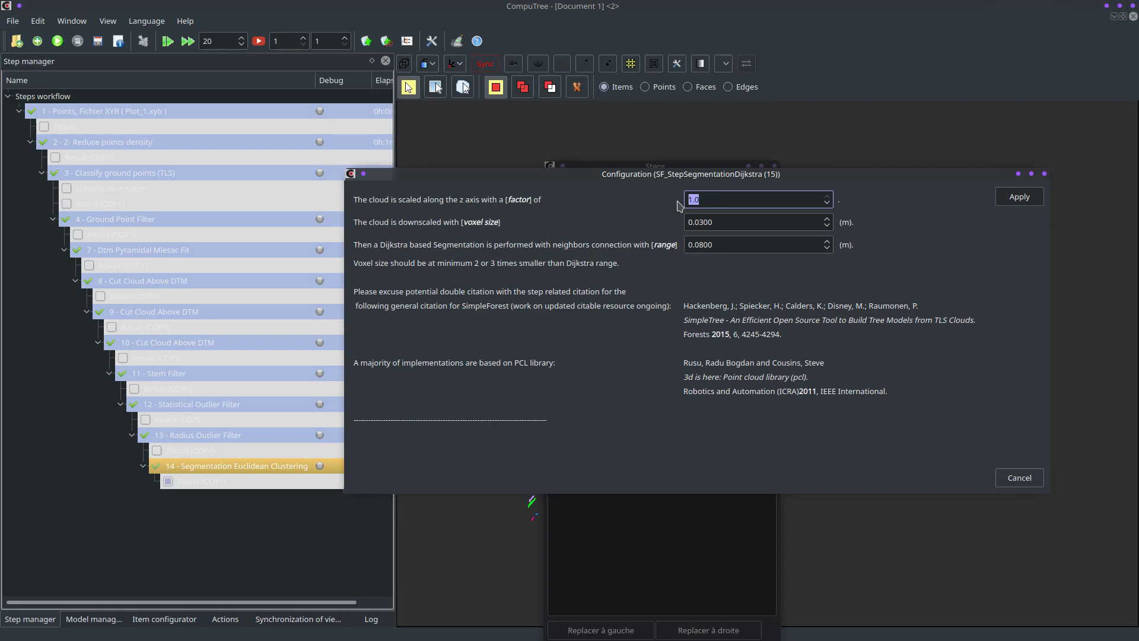
text(0.5)
drag(716, 200, 667, 202)
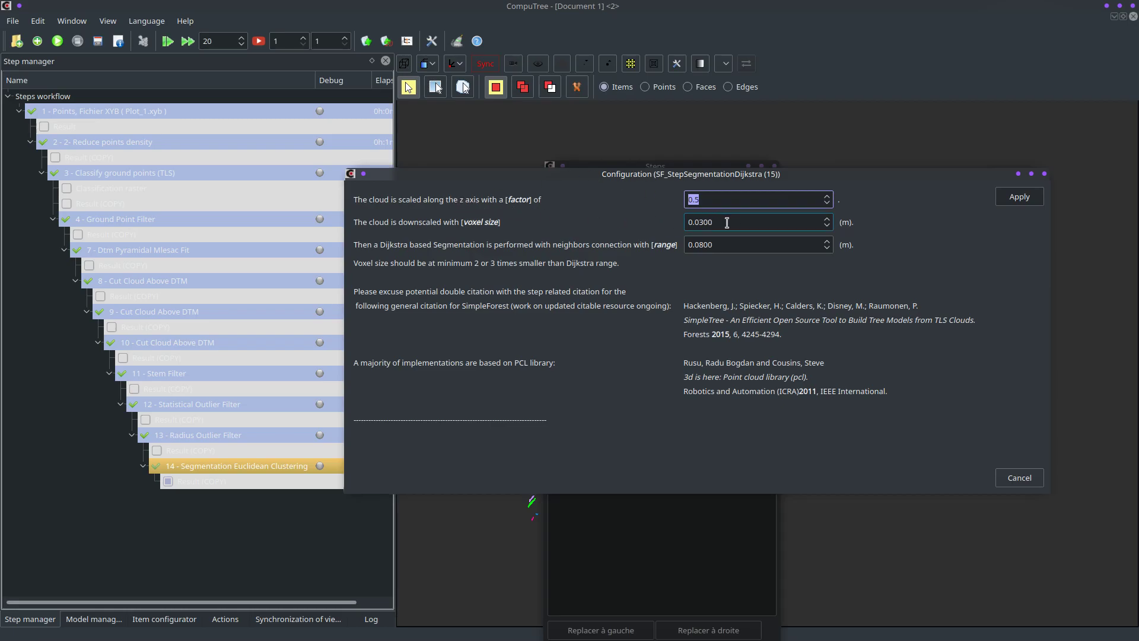
key(Tab)
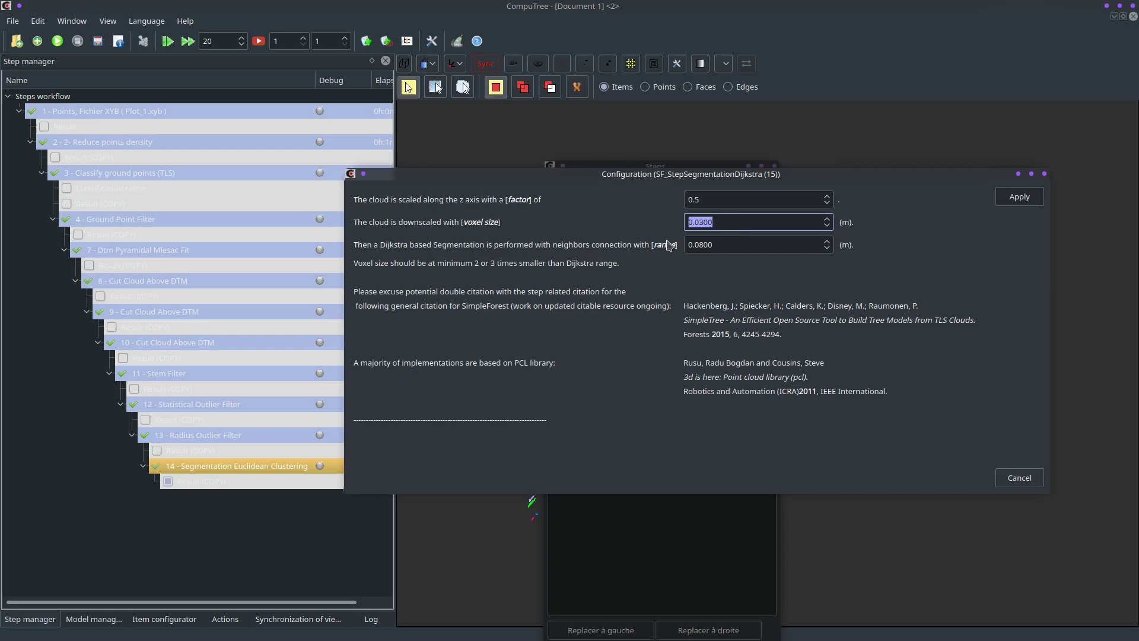
- Compare the voxel size and the neighbor connection range of the Dijkstra segmentation
double_click(709, 246)
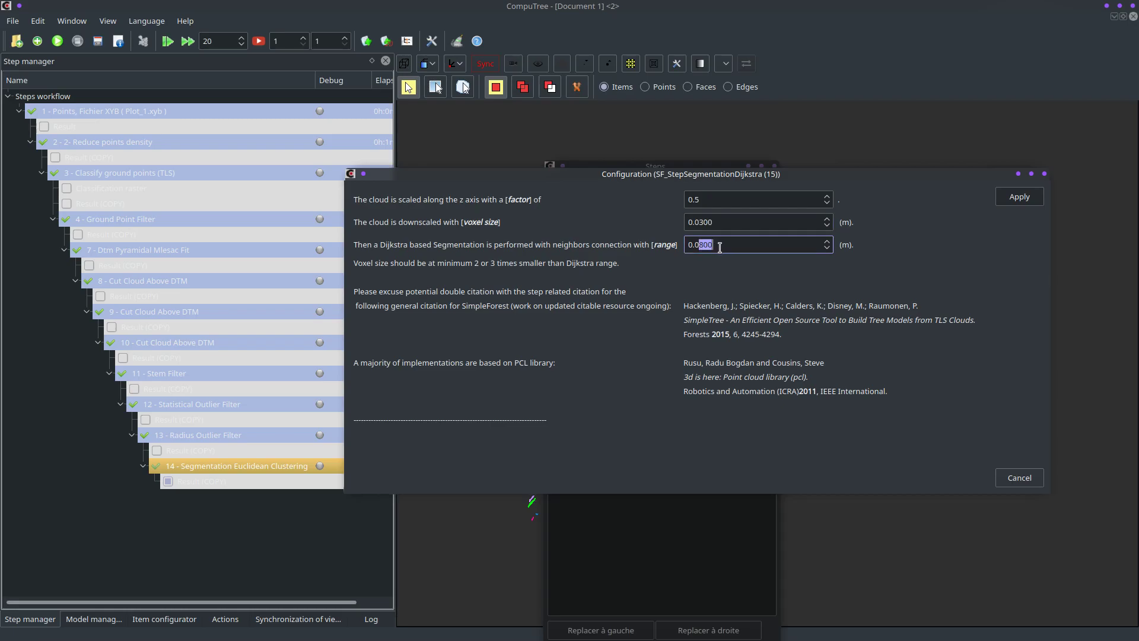
click(730, 247)
double_click(730, 245)
key(shift+Tab)
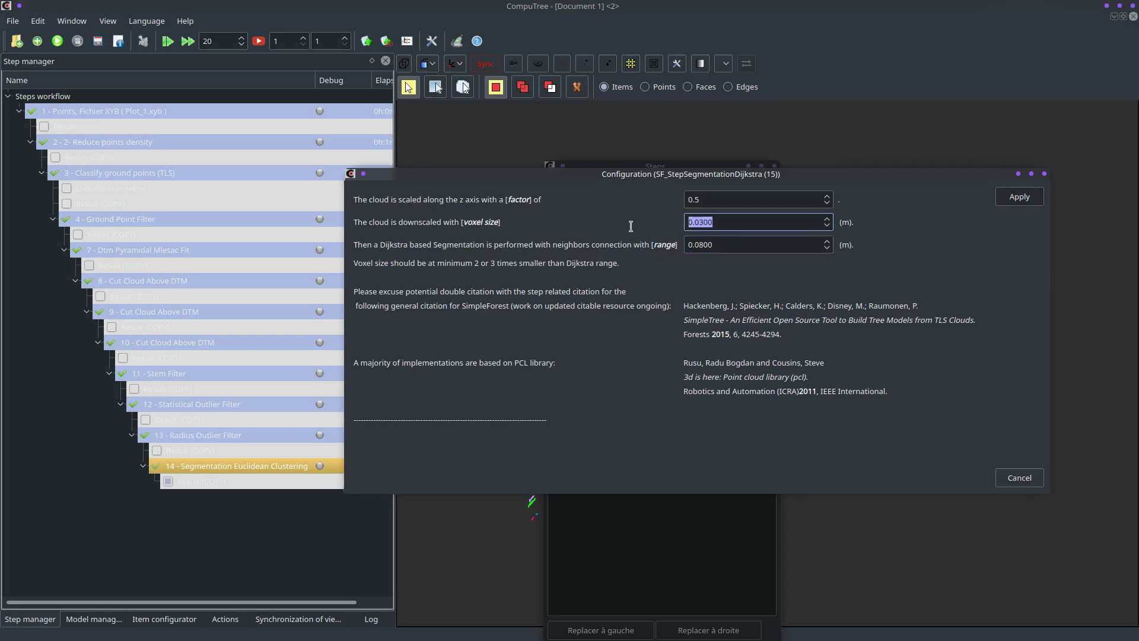
double_click(734, 245)
click(733, 223)
double_click(733, 223)
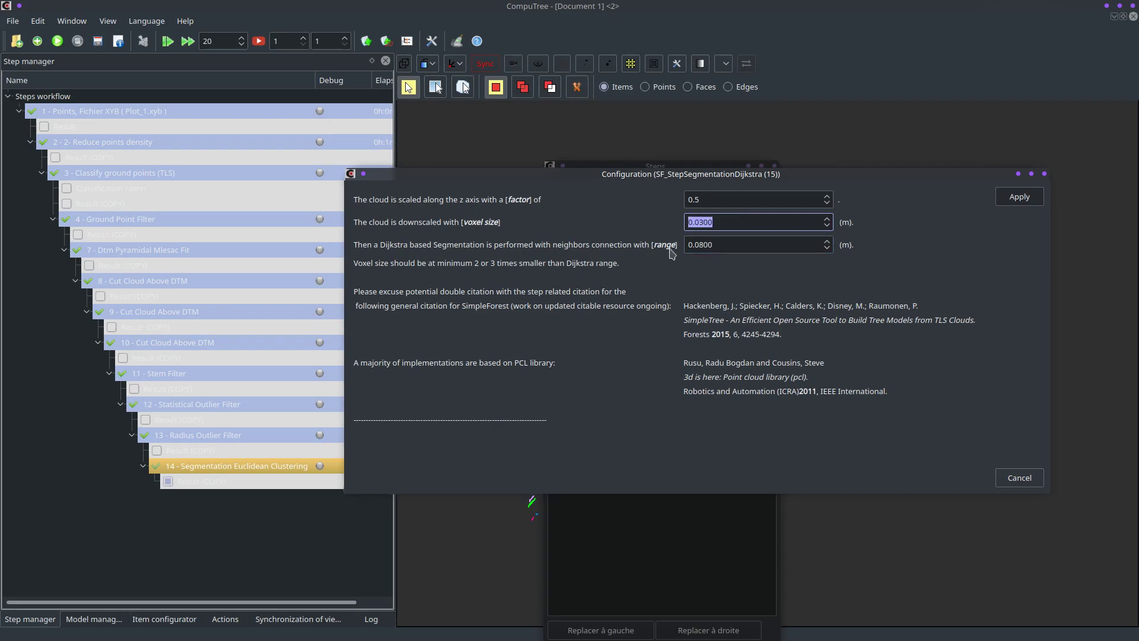
double_click(730, 244)
double_click(730, 223)
double_click(730, 246)
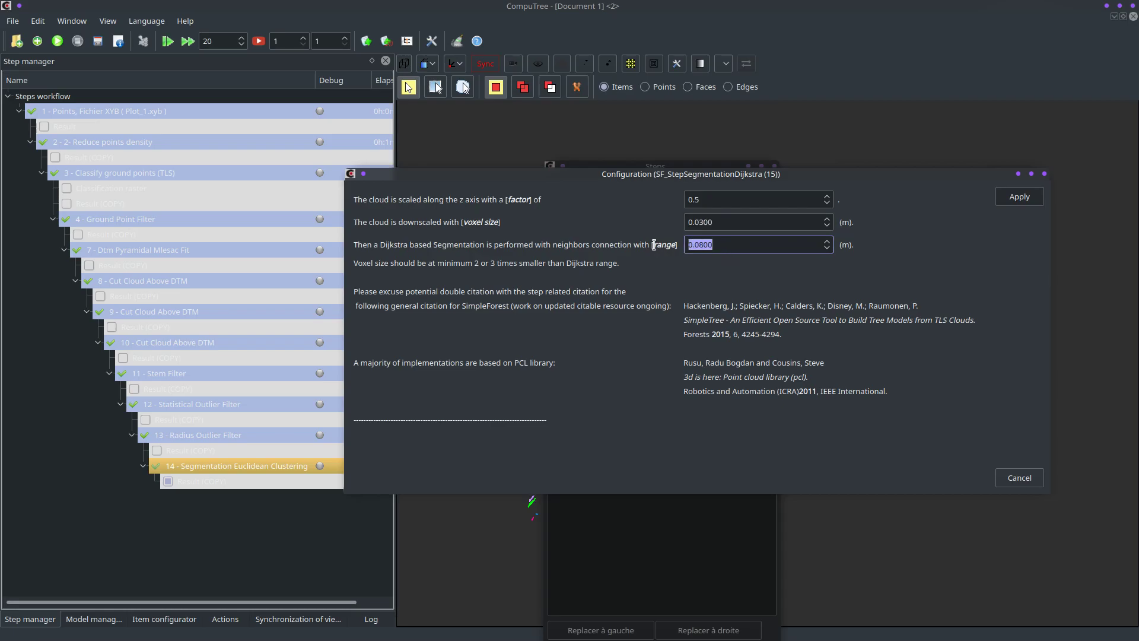
double_click(746, 225)
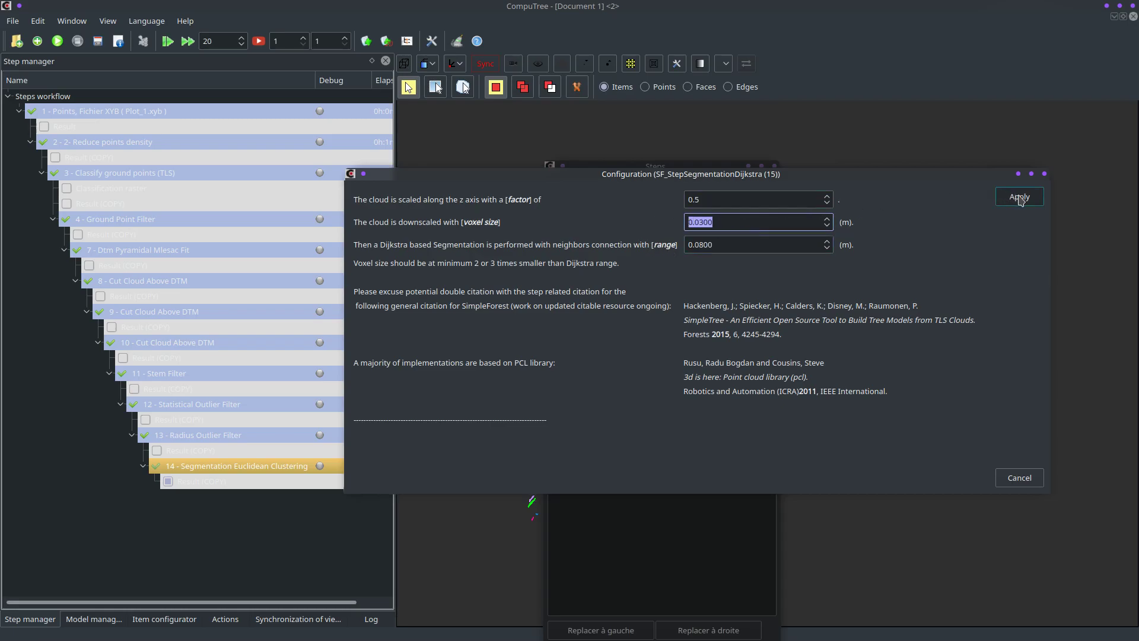
click(738, 246)
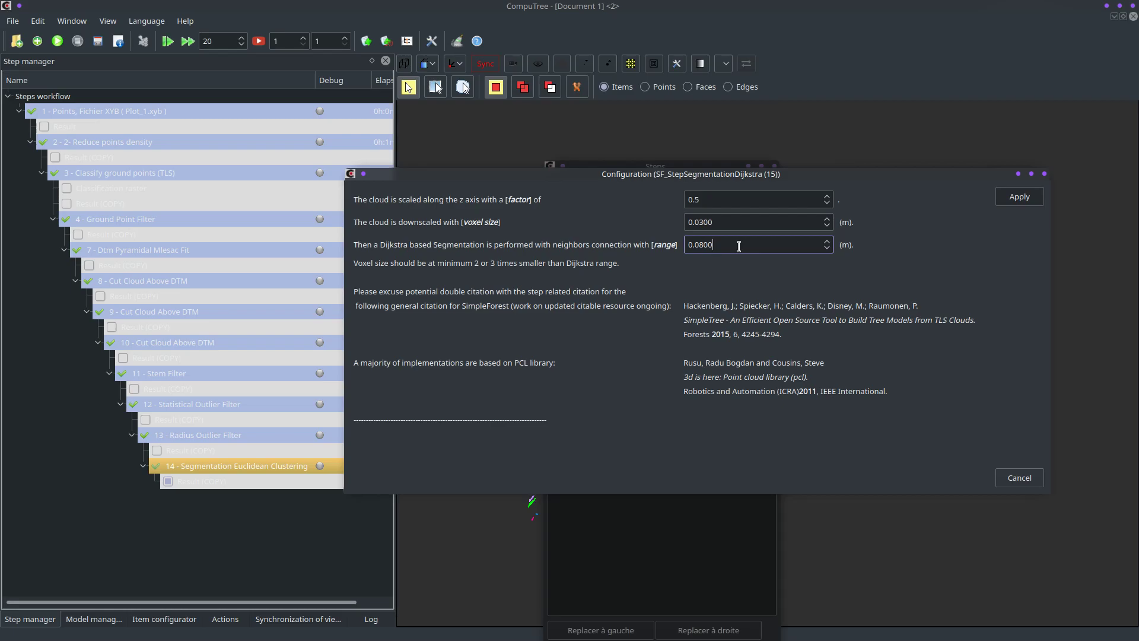
- Apply the Dijkstra segmentation settings, close the Steps window and execute the new step
click(1018, 204)
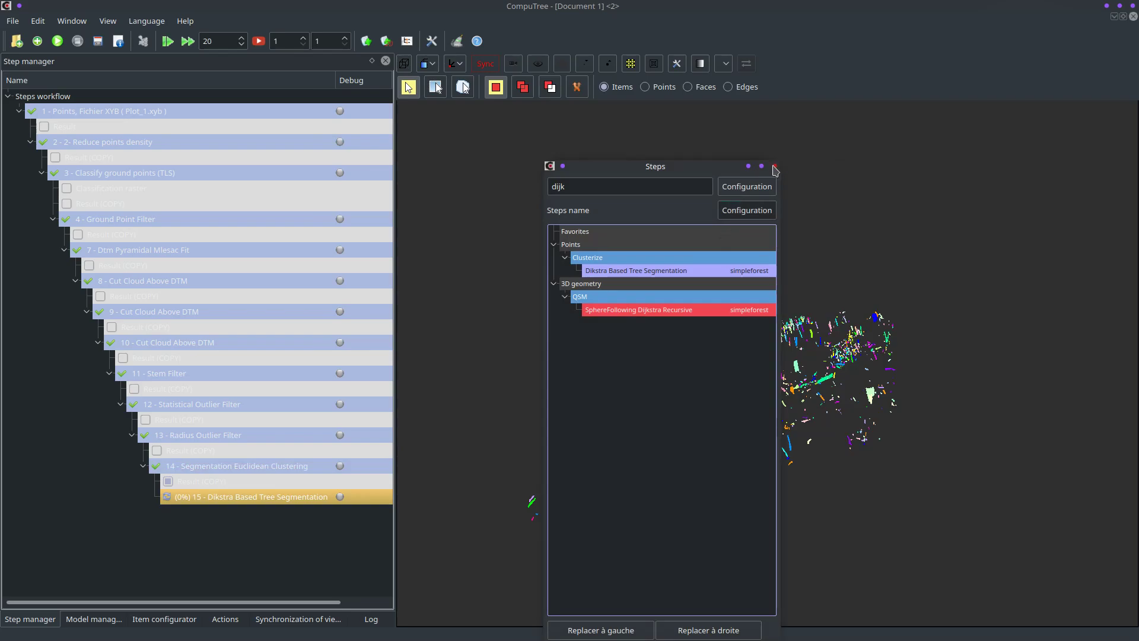
click(775, 168)
click(58, 42)
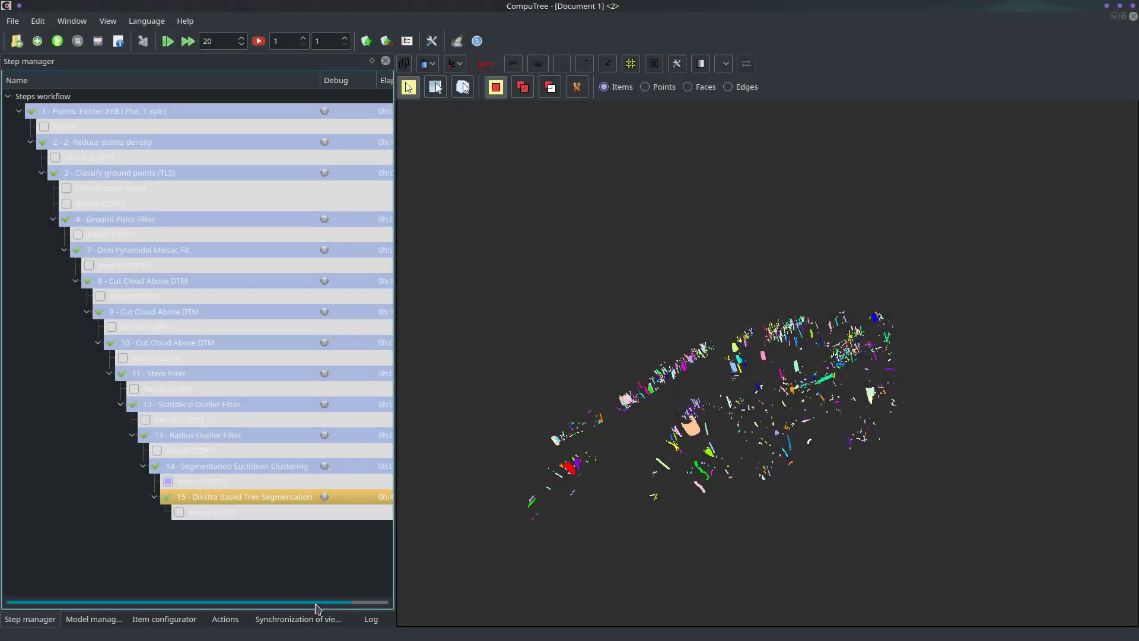
- Check the steps' elapsed times and display the Dijsktra Segmented point scene from the tree segmentation result
drag(315, 603, 355, 604)
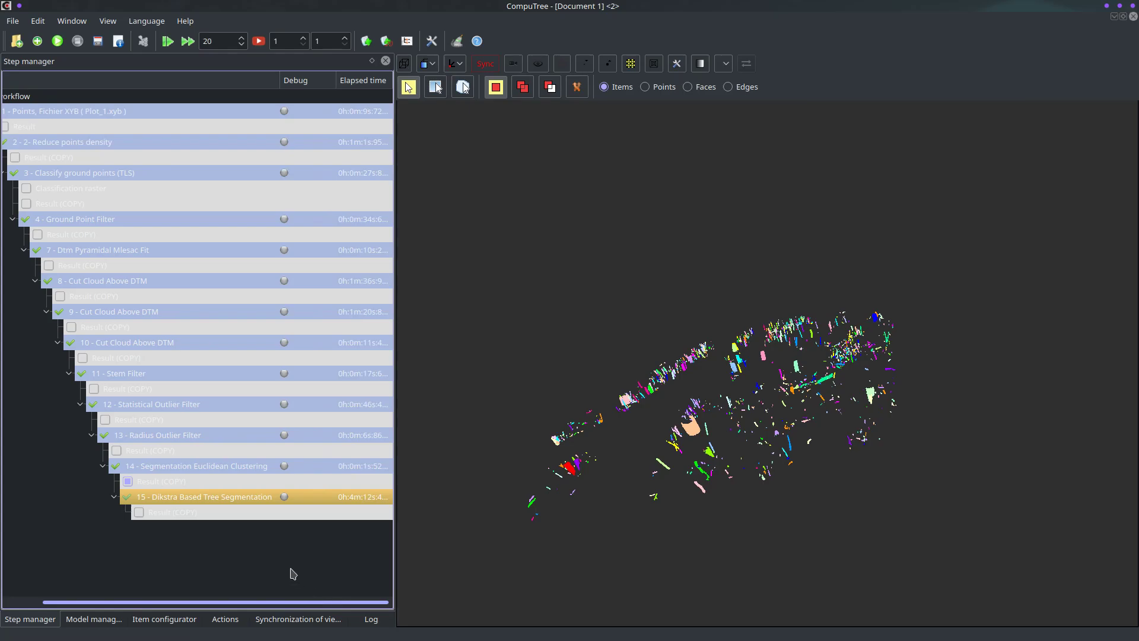
click(139, 512)
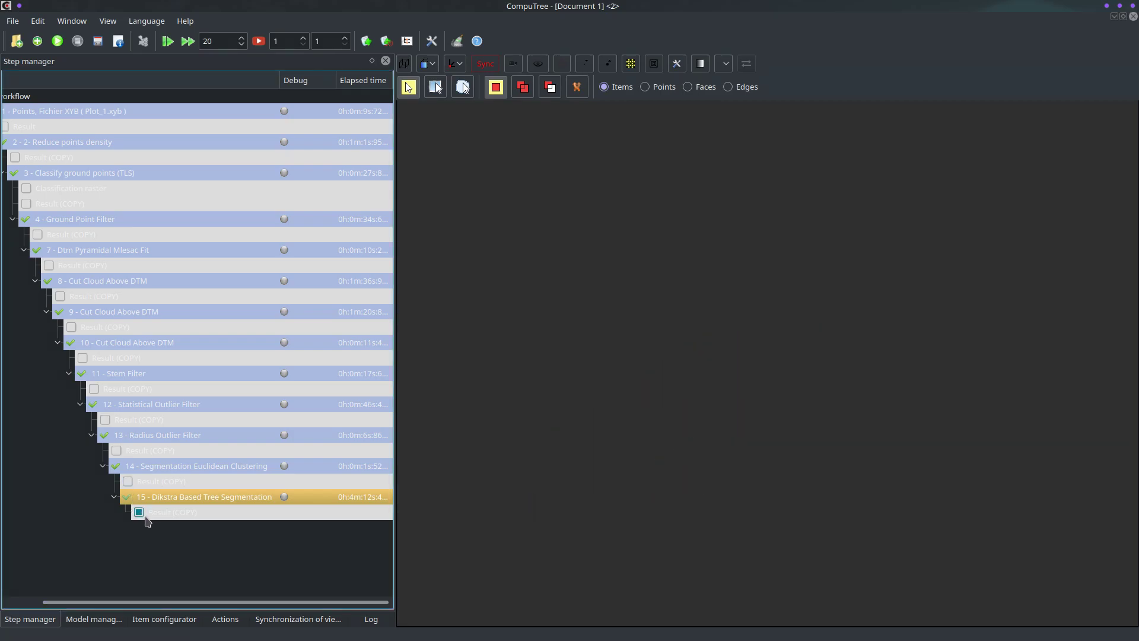
click(94, 620)
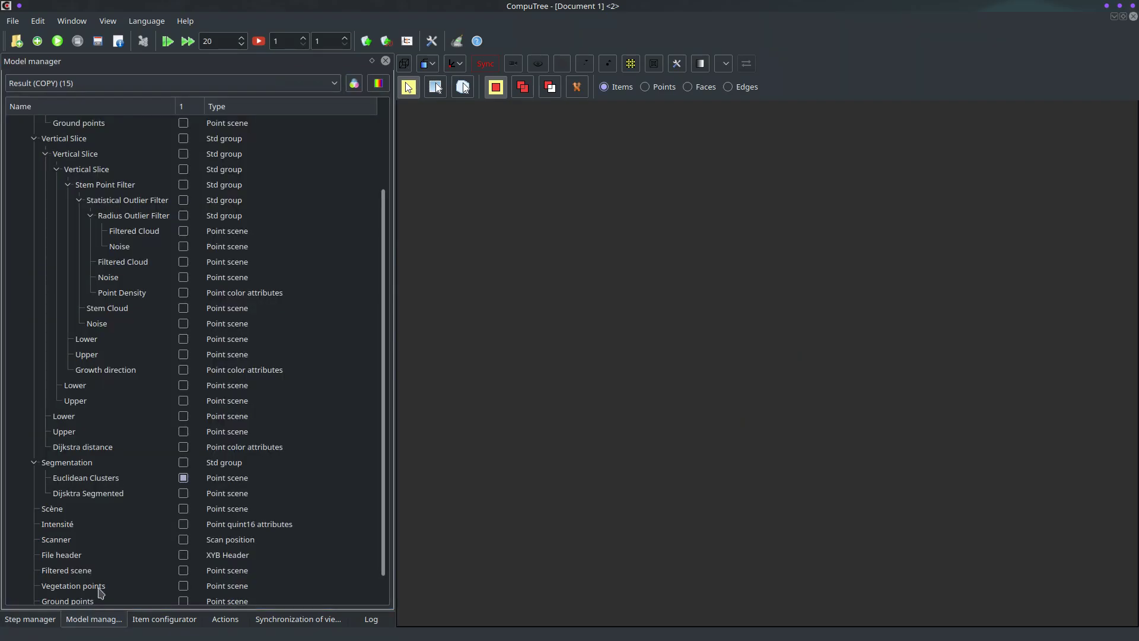
click(183, 494)
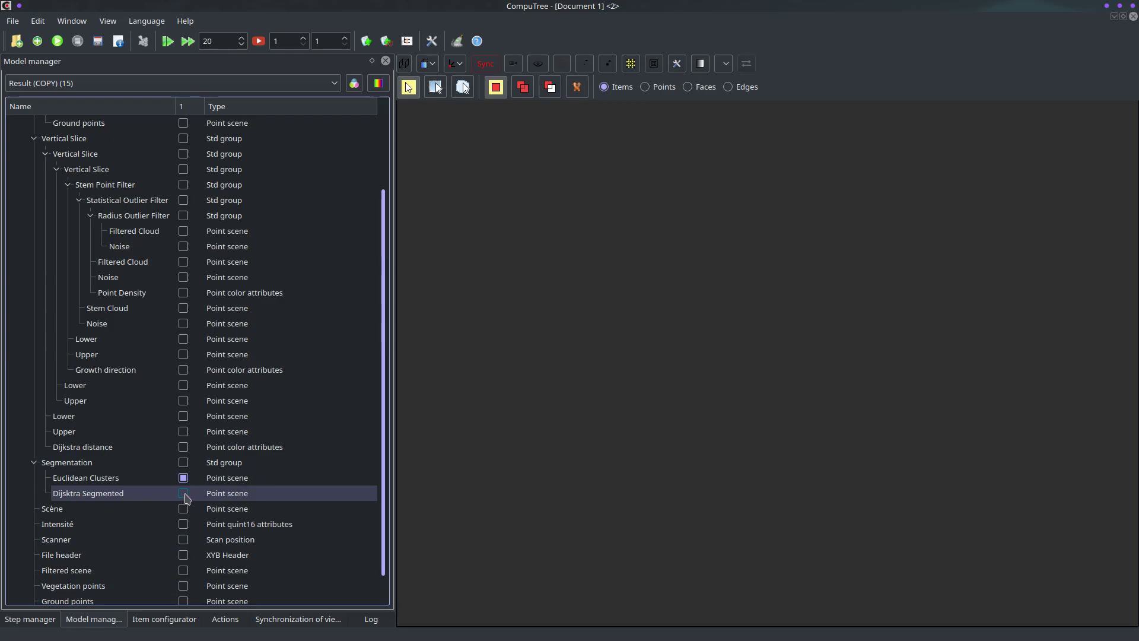
- Colour the Dijsktra Segmented point scene with automatic distinct colors
right_click(147, 498)
mouse_move(209, 507)
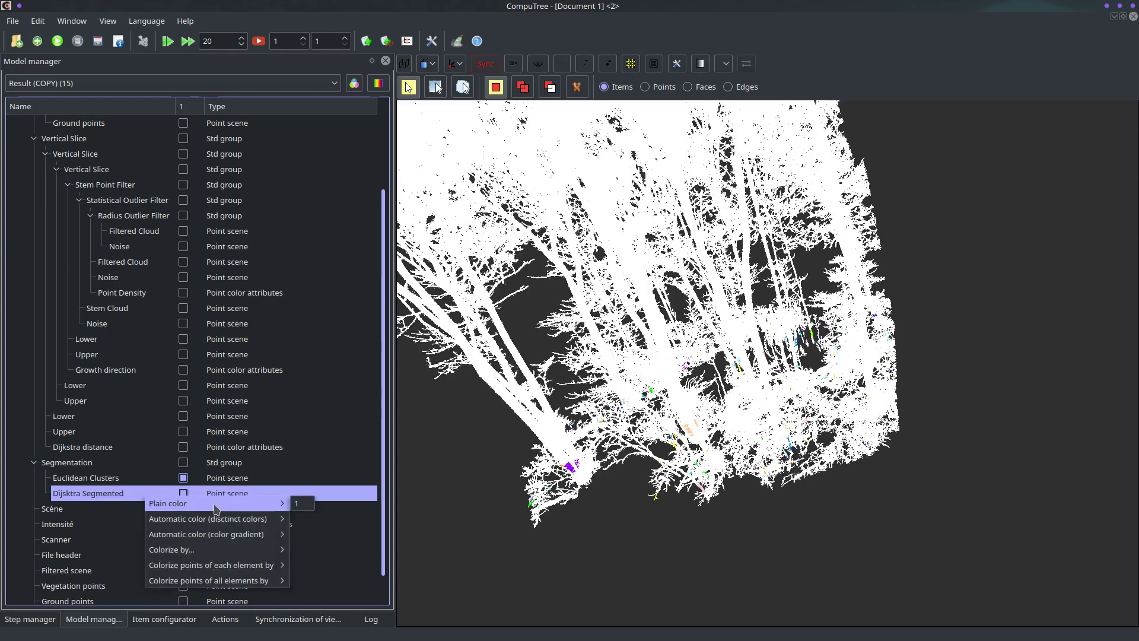
mouse_move(236, 524)
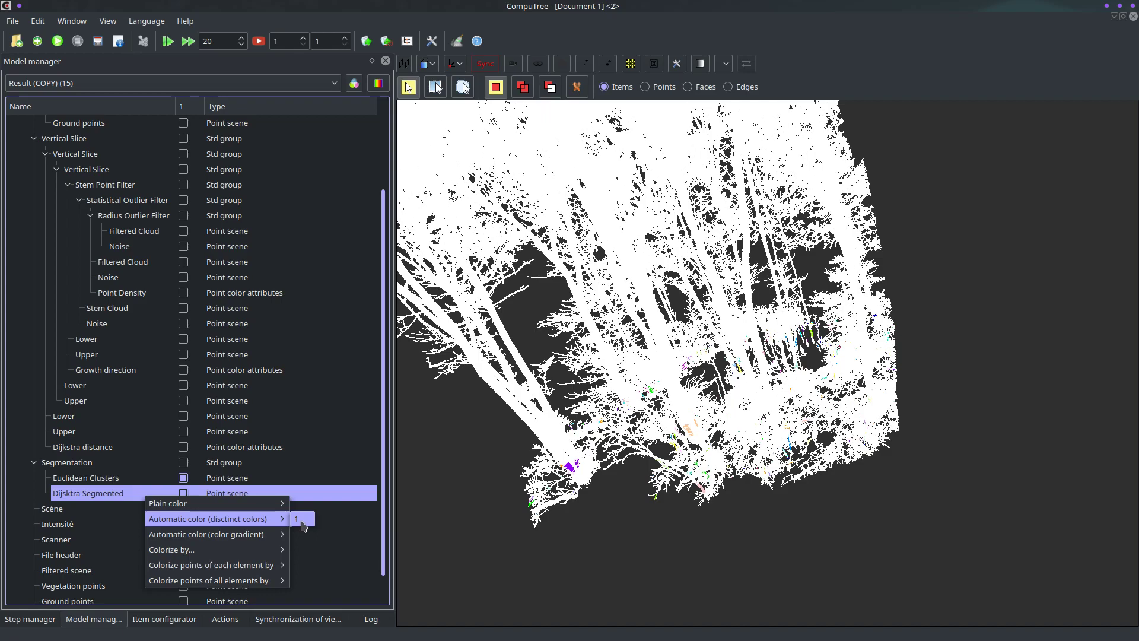
click(302, 519)
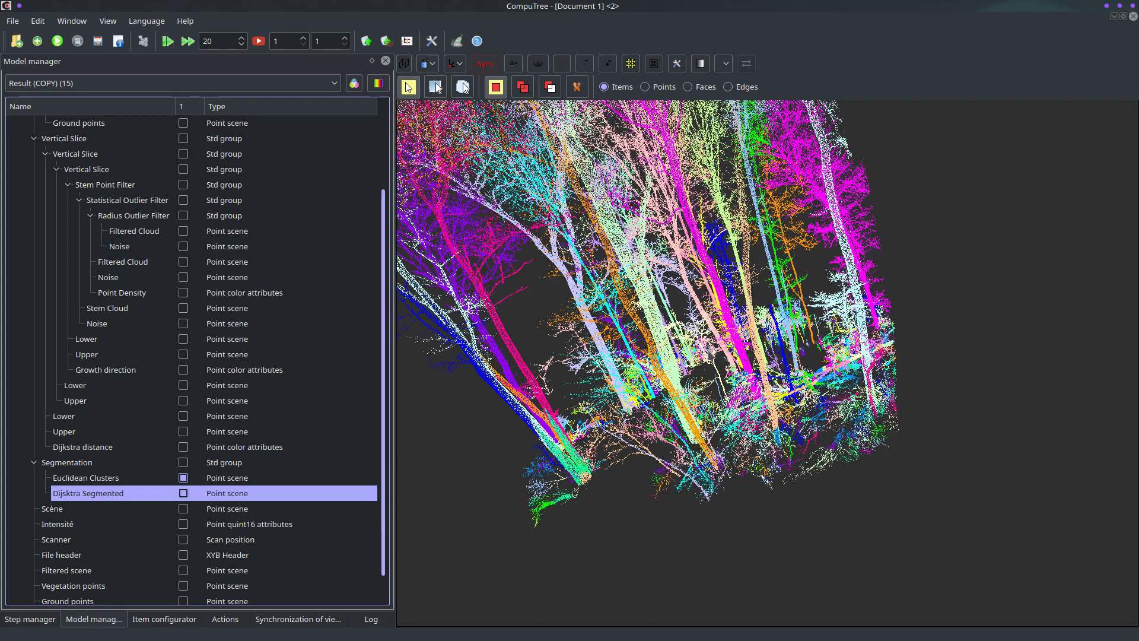
- Examine the coloured tree segments from several sides, focusing on the stems and the separation of neighbouring trees
drag(733, 354, 1007, 343)
scroll(768, 362, up, 3)
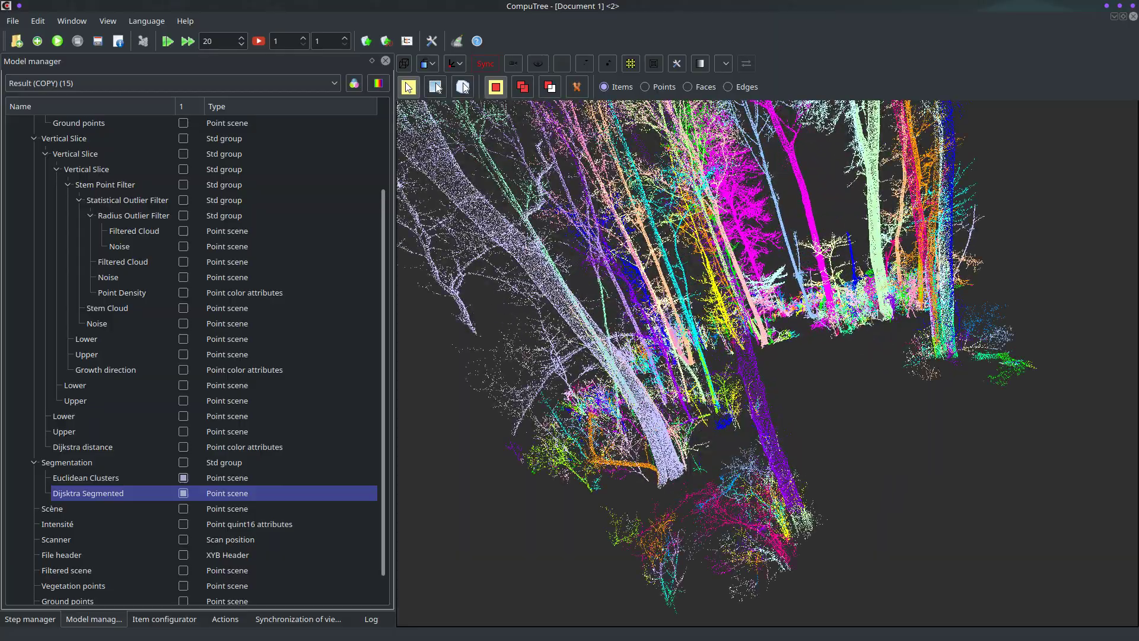
drag(859, 322, 863, 375)
drag(802, 437, 540, 359)
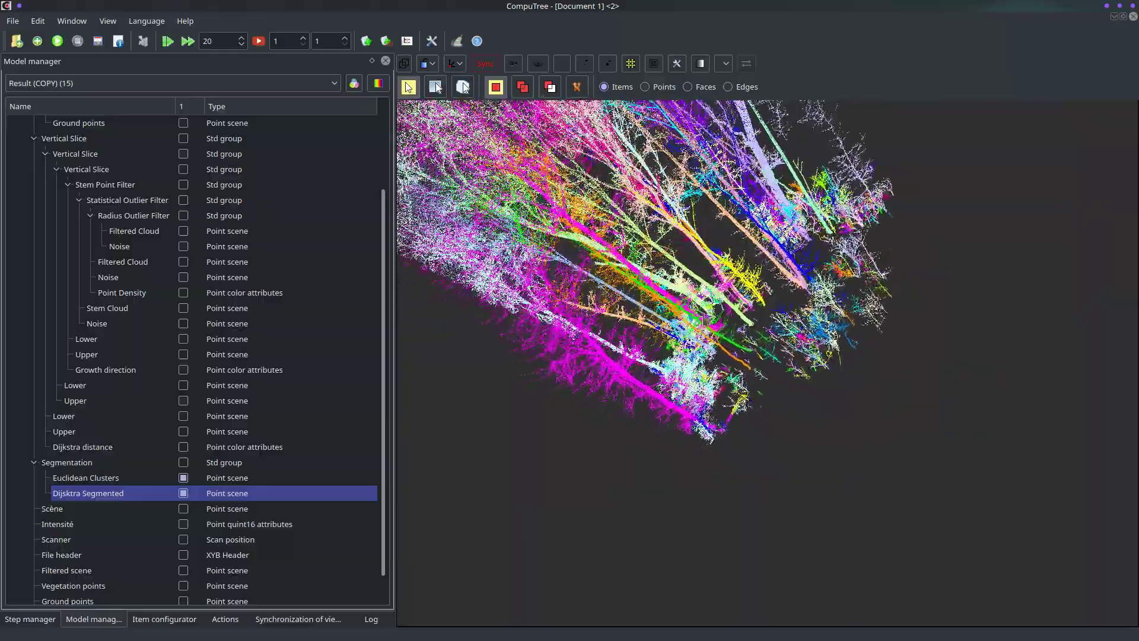
drag(655, 338, 750, 308)
drag(904, 291, 816, 483)
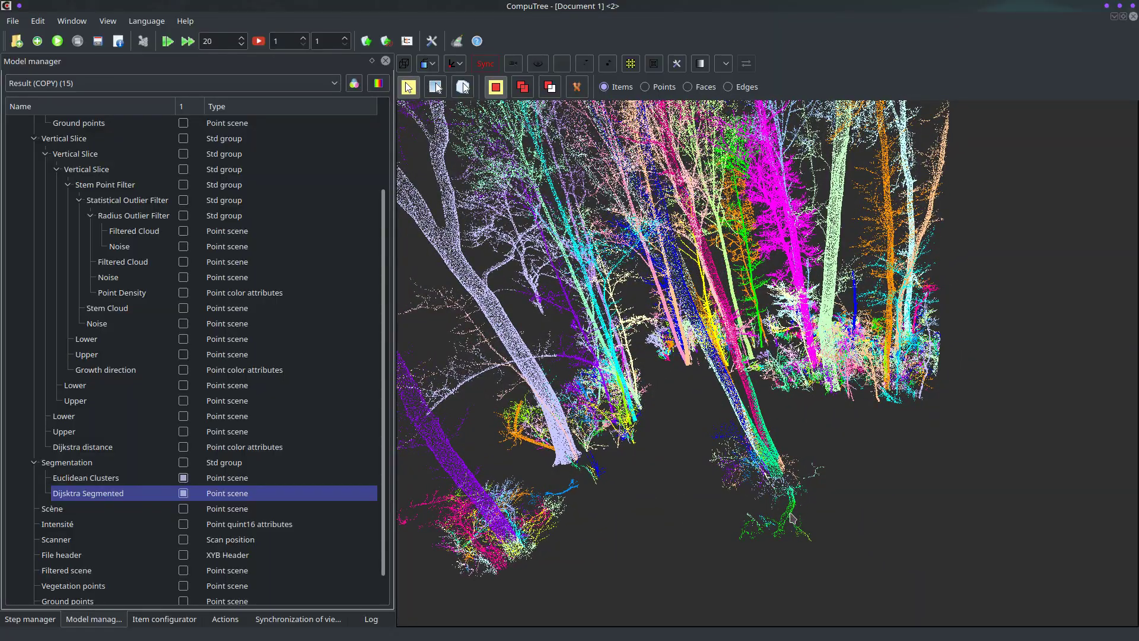
drag(905, 405, 816, 464)
drag(764, 498, 725, 490)
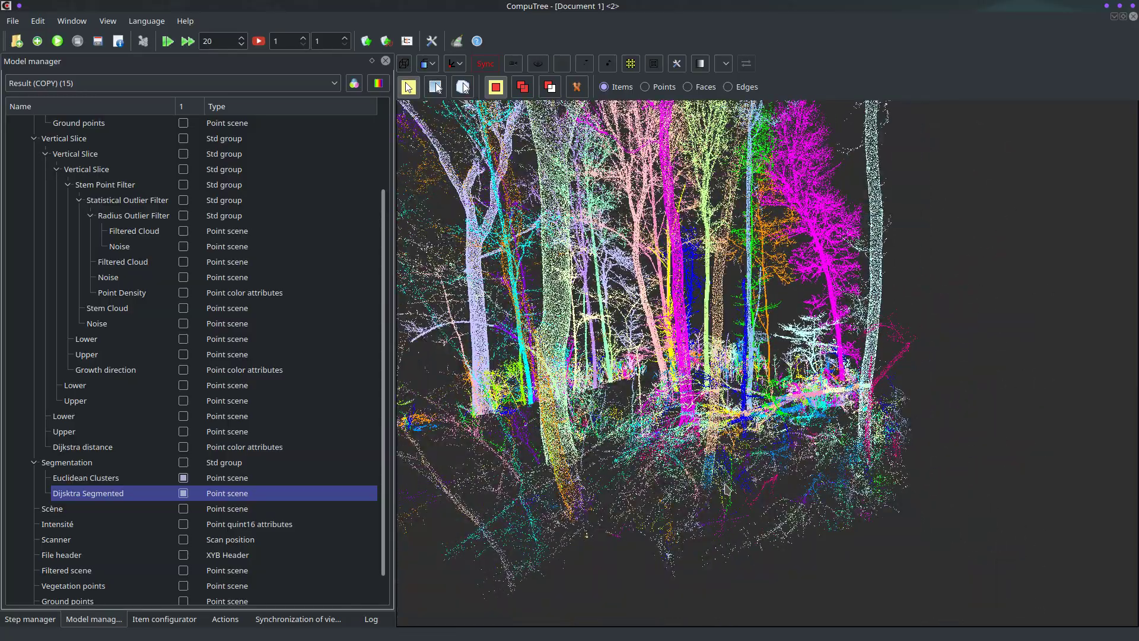
drag(683, 454, 723, 485)
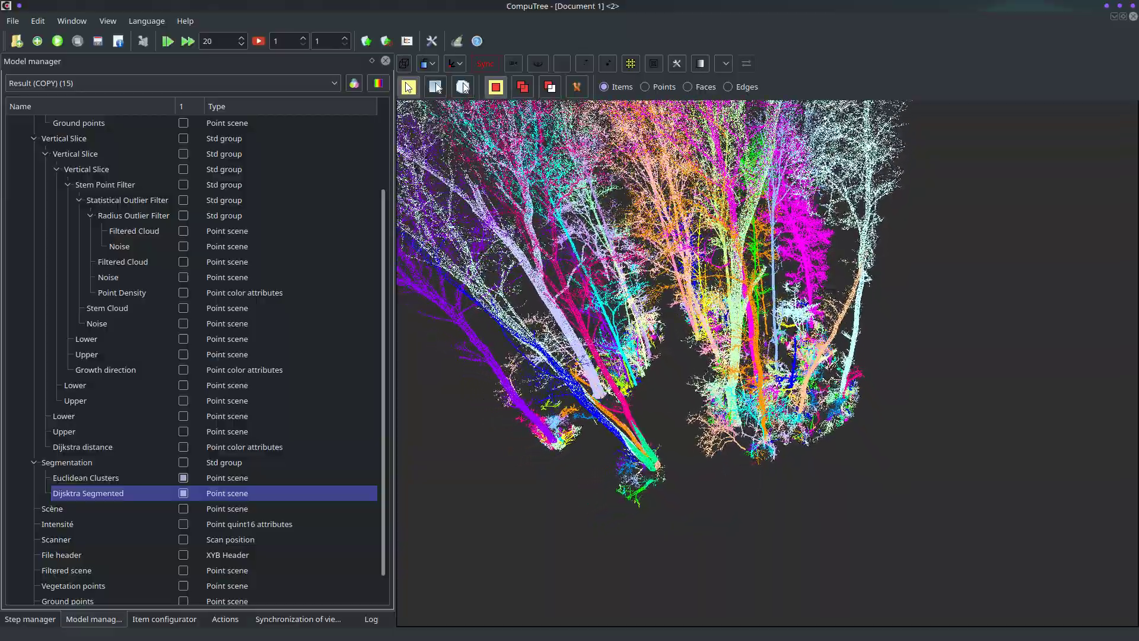
- Inspect the segmented crowns and stem bases along the plot's edge from close up
drag(786, 403, 774, 283)
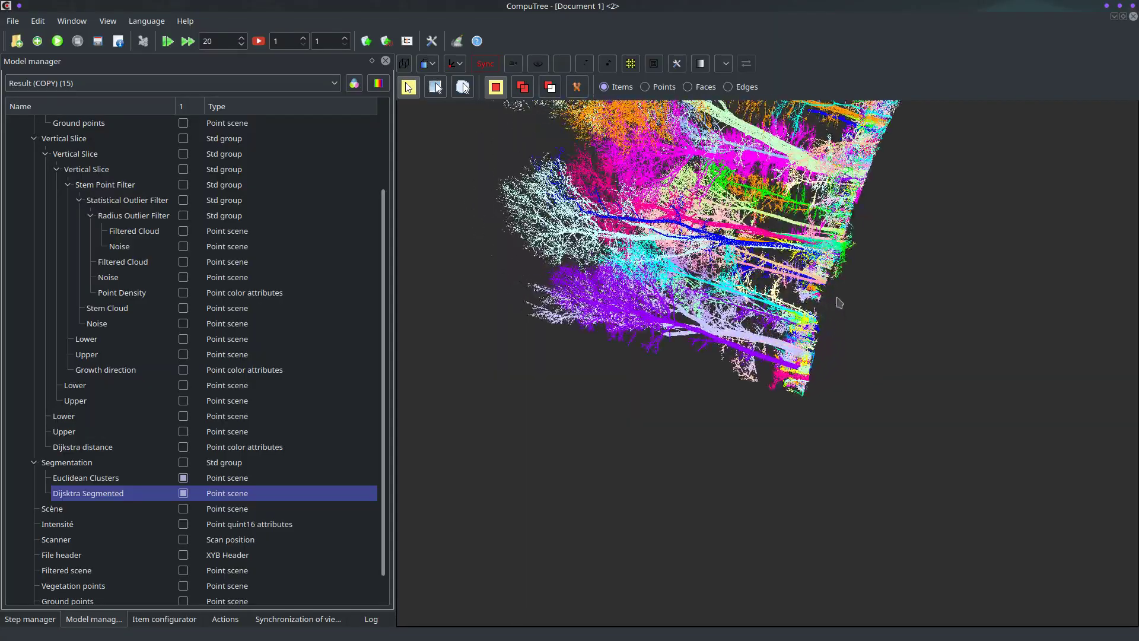
scroll(837, 307, up, 2)
drag(837, 288, 835, 301)
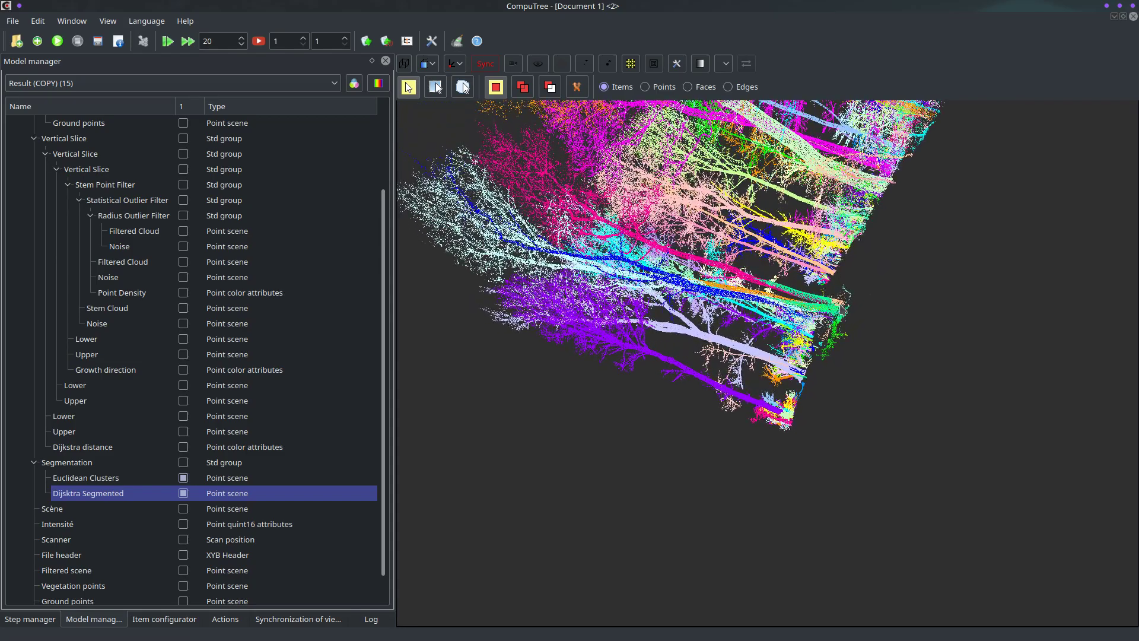
scroll(842, 308, up, 3)
drag(843, 308, 766, 360)
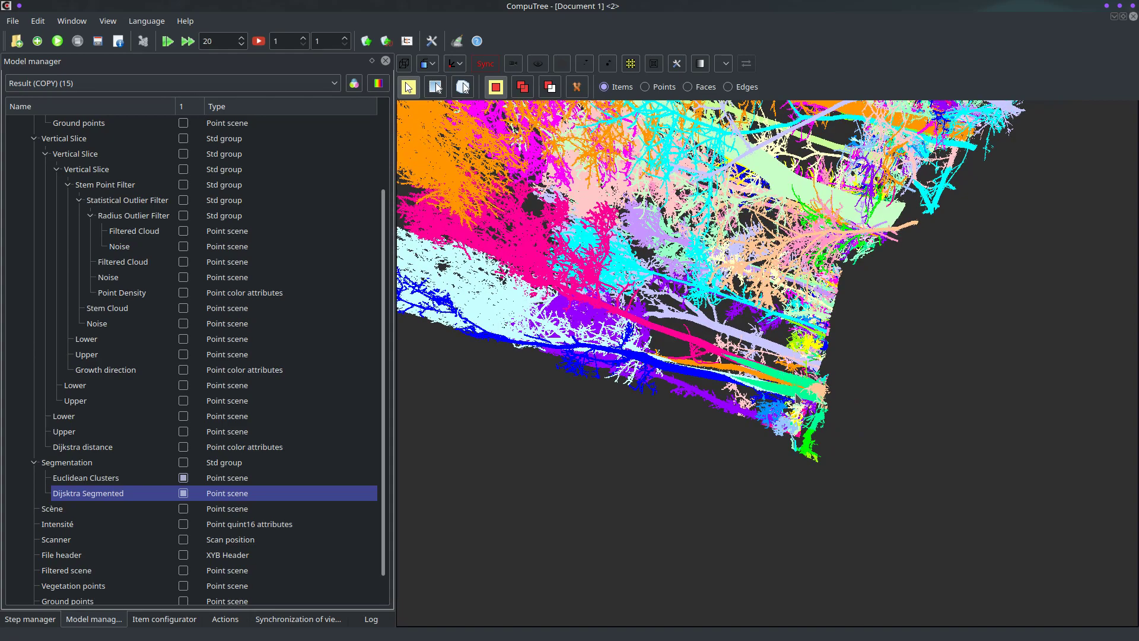
drag(785, 390, 779, 397)
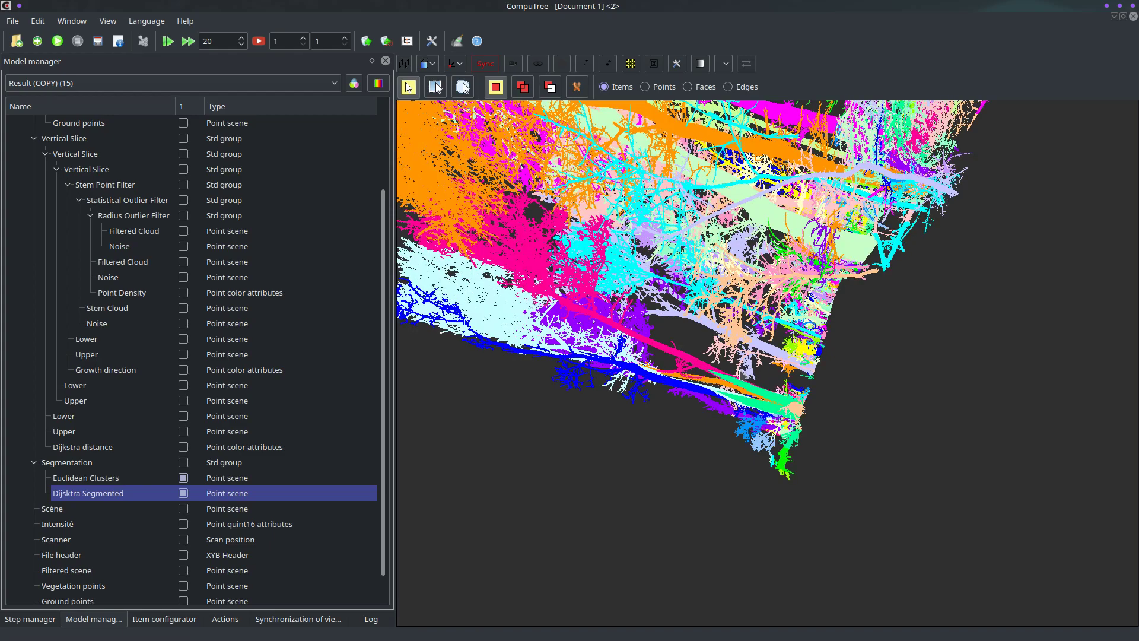
drag(994, 278, 783, 382)
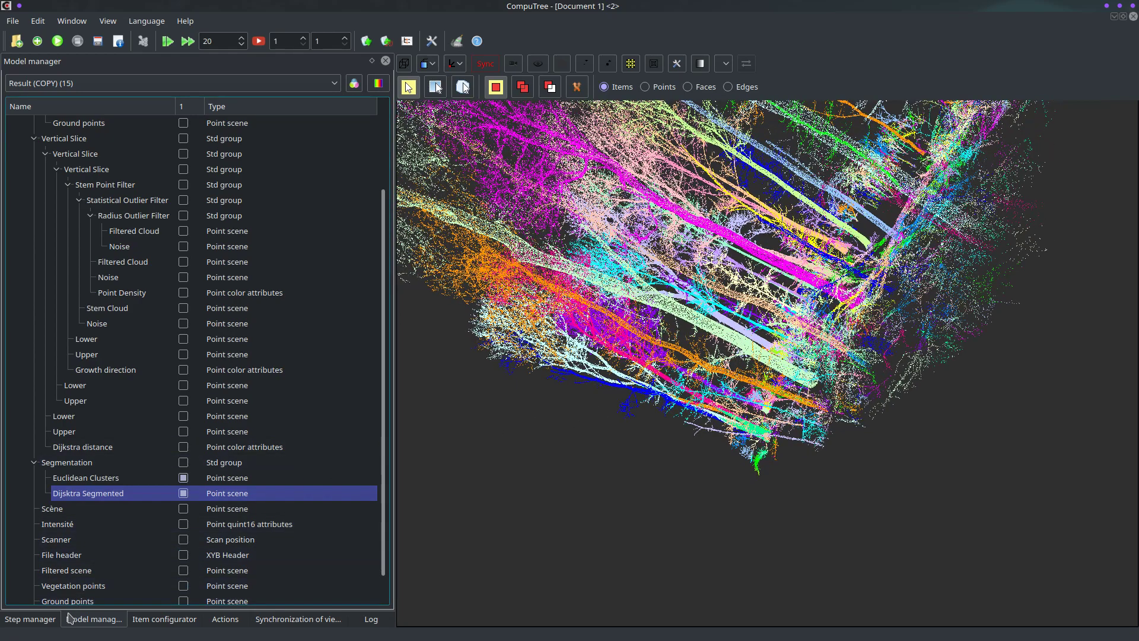
- Review the first two Cut Cloud Above DTM steps in the workflow against the segmented trees
click(33, 621)
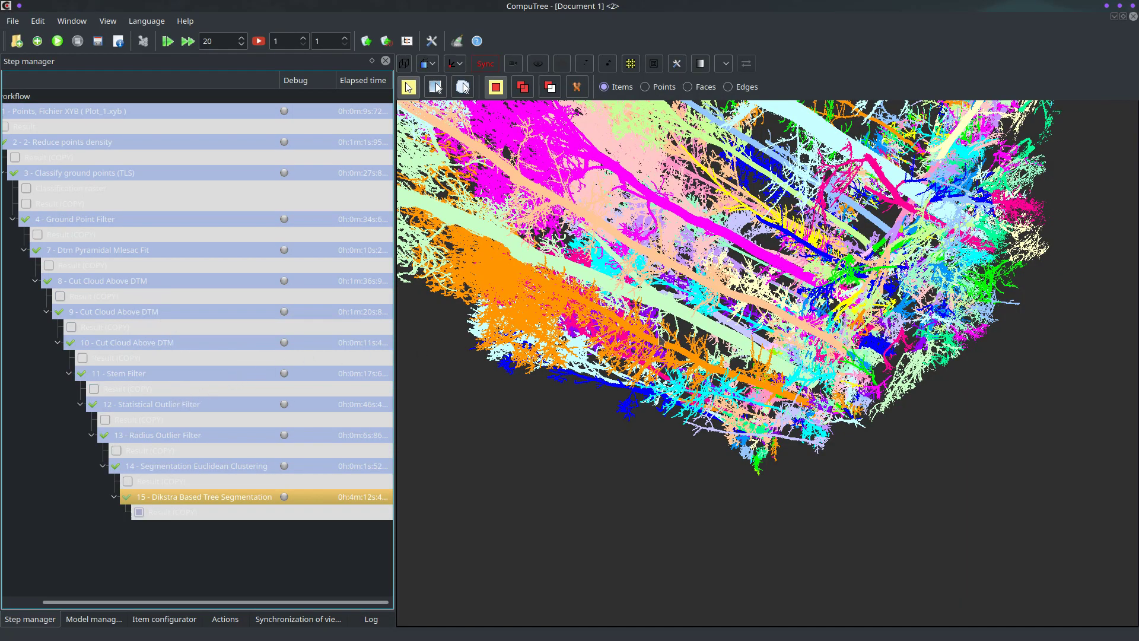
drag(817, 333, 789, 393)
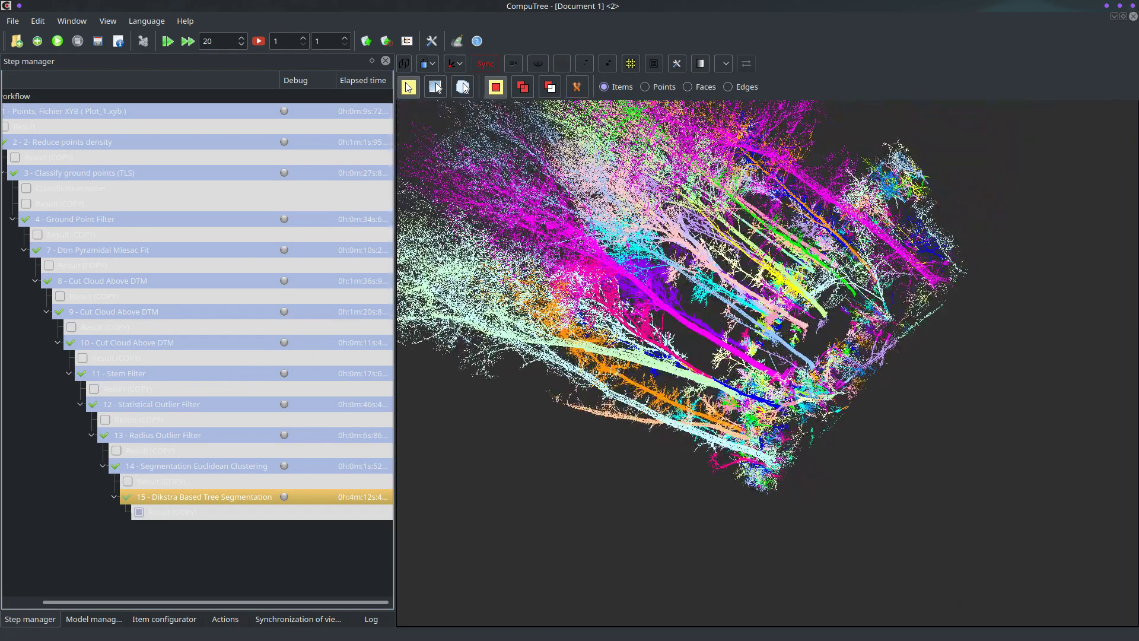
click(140, 278)
click(157, 311)
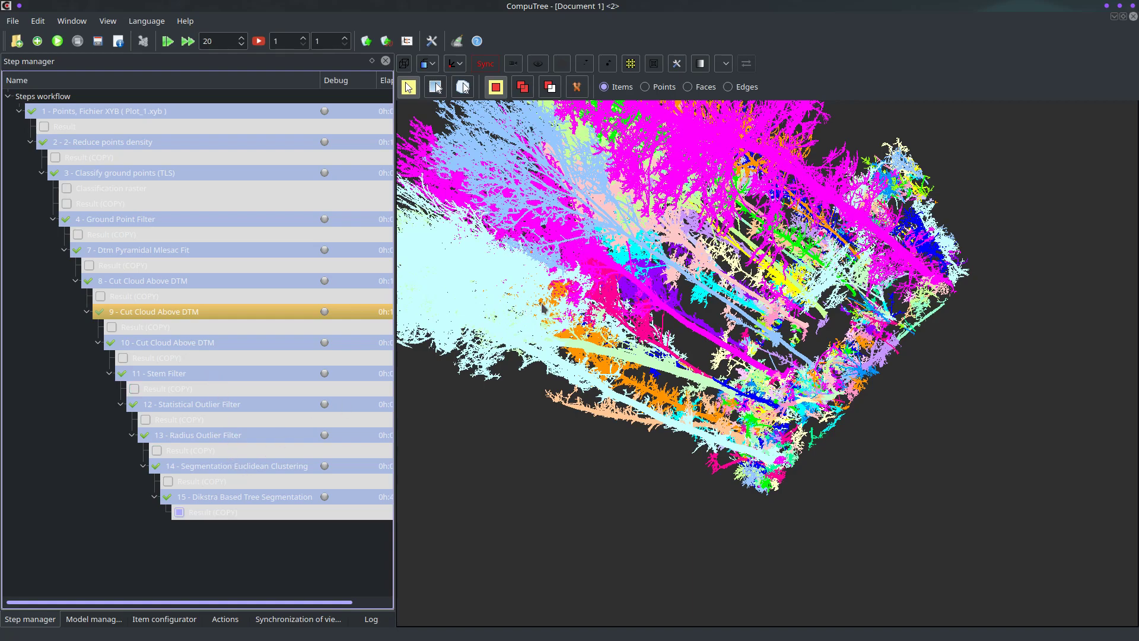
drag(621, 303, 652, 399)
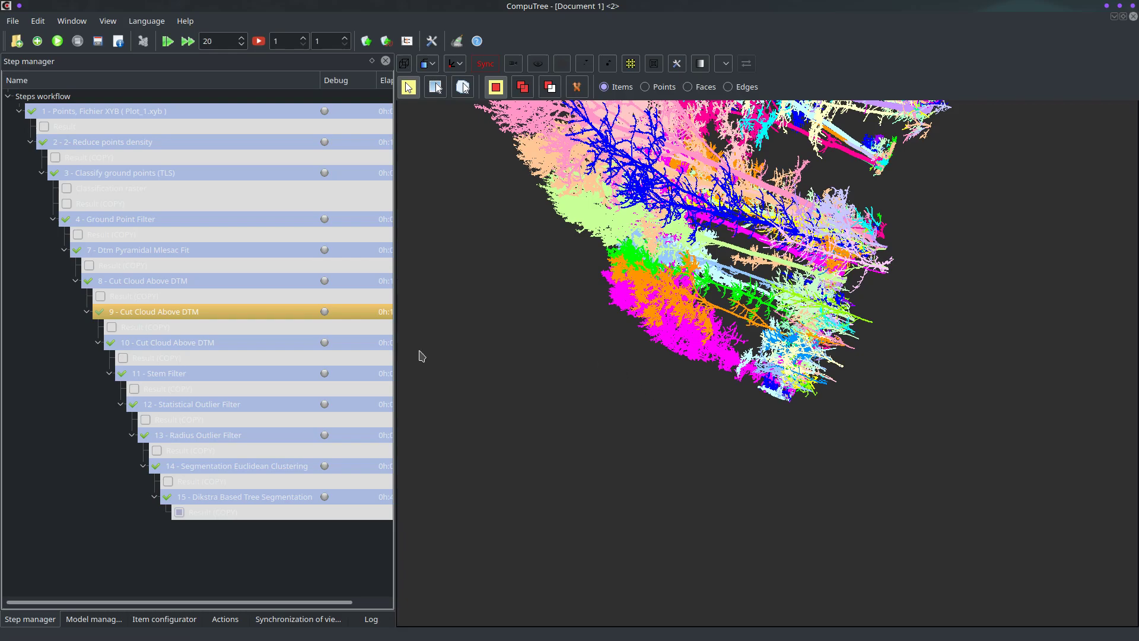
- Display the outermost vertical slice's Upper point scene from the Dijkstra-based tree segmentation result together with the segmented trees
click(236, 496)
click(92, 618)
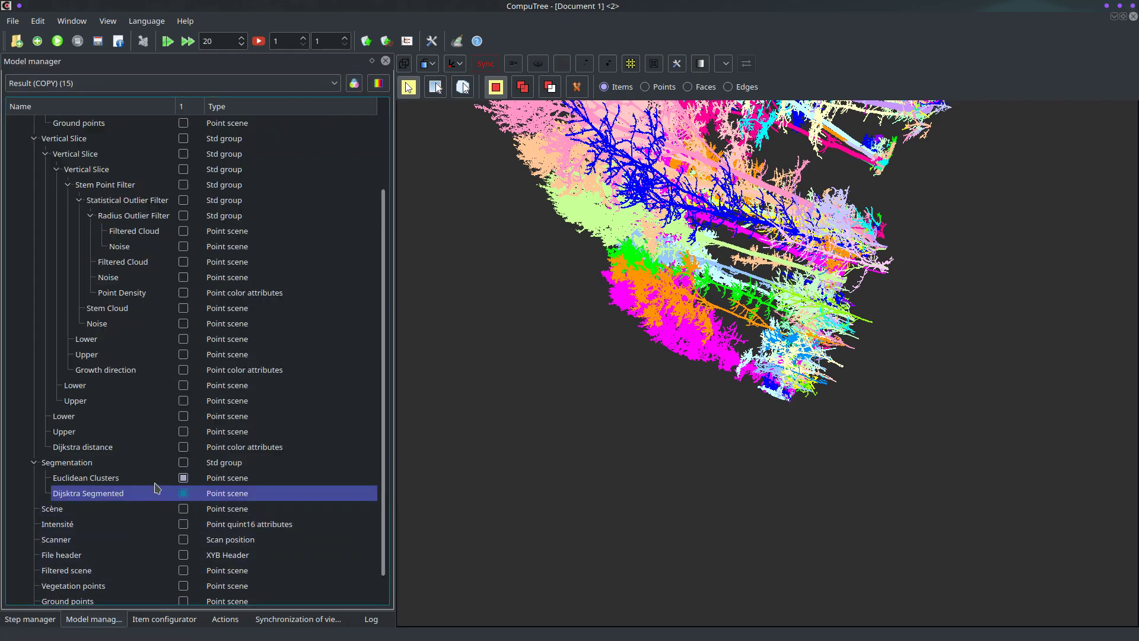
click(183, 493)
scroll(172, 502, down, 1)
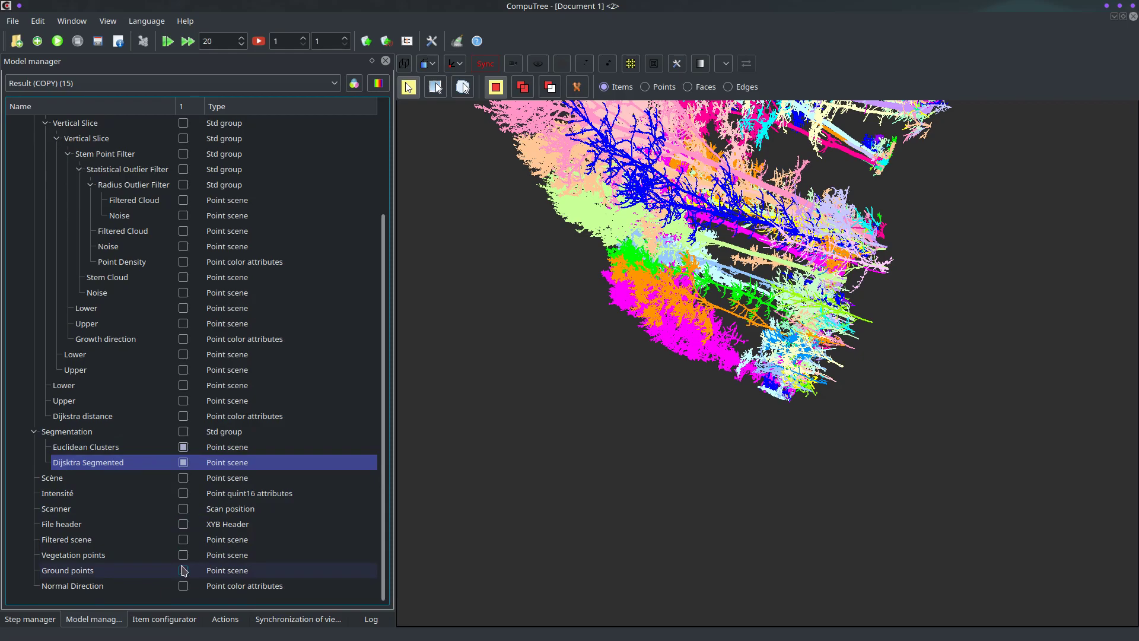
click(183, 540)
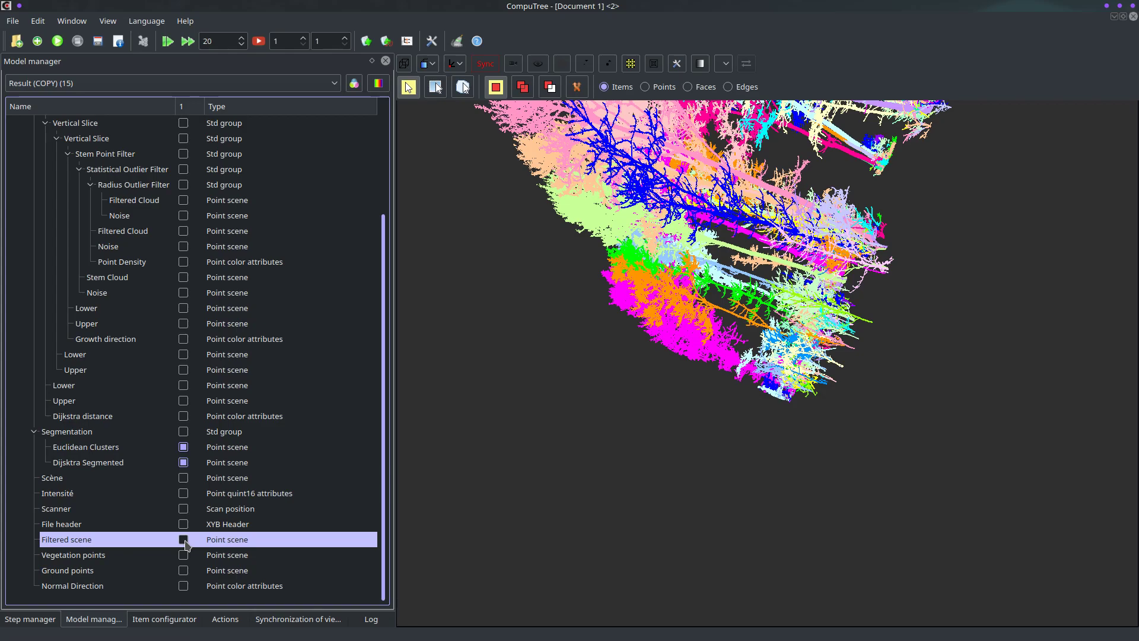
click(184, 539)
click(183, 540)
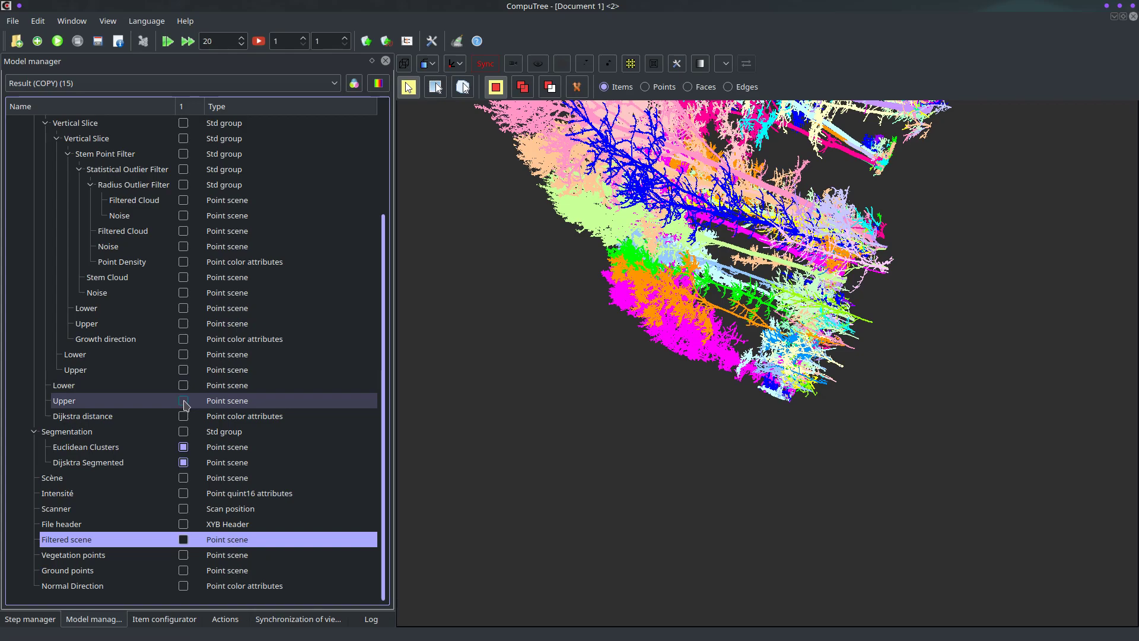
click(185, 404)
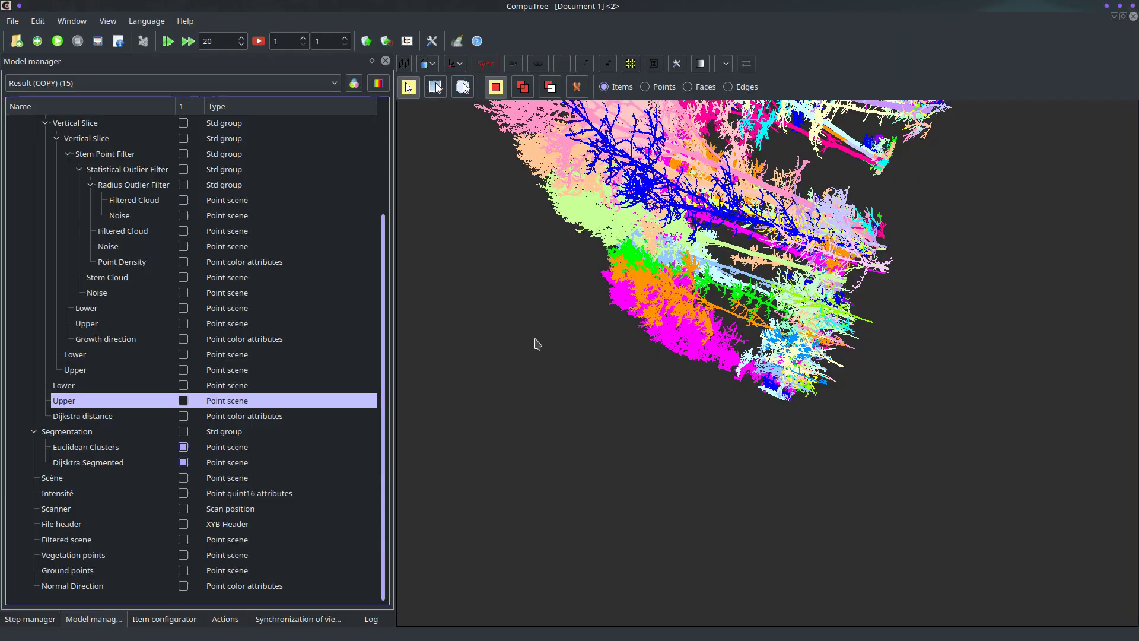
- Examine the uncoloured Upper cloud points among the coloured trees for parts the Dijkstra segmentation did not assign
drag(610, 268, 561, 337)
scroll(567, 348, up, 5)
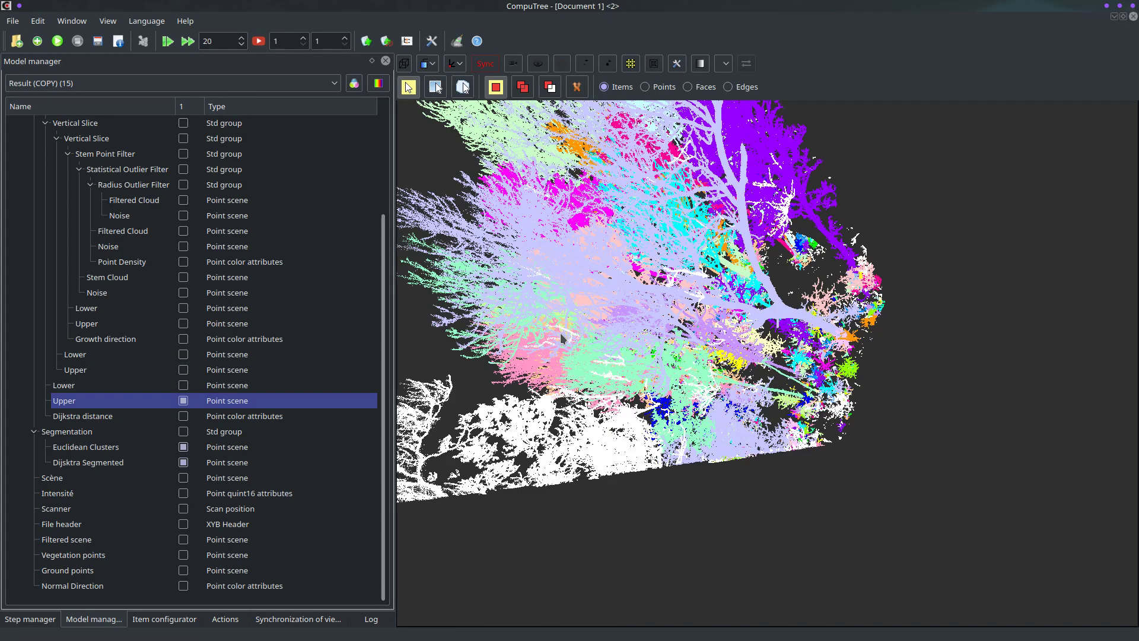
drag(586, 300, 586, 402)
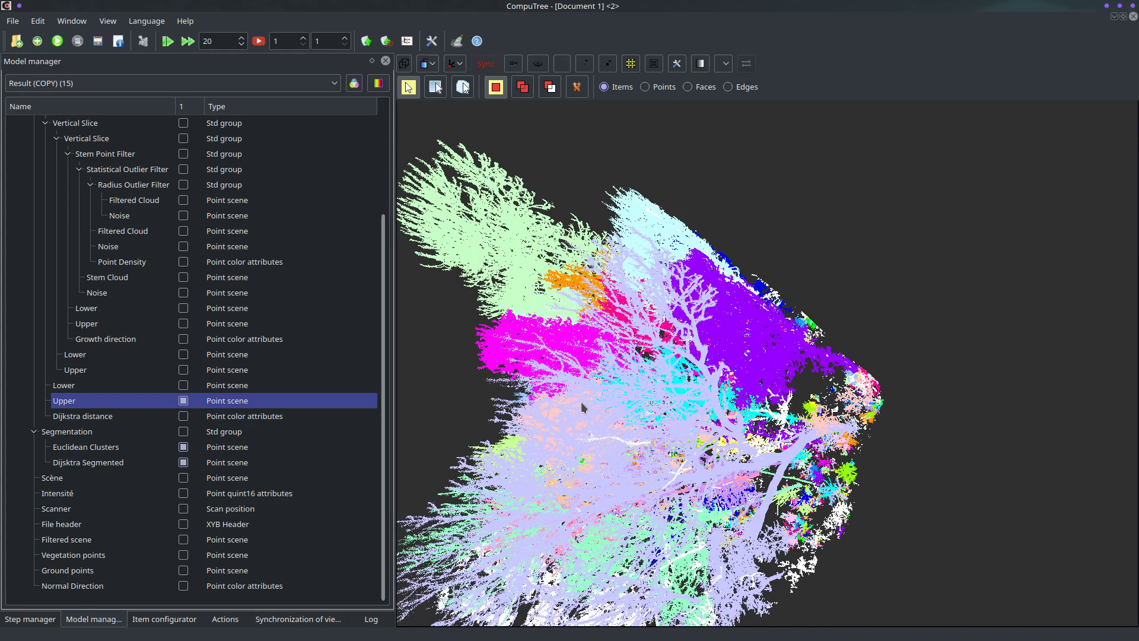
drag(572, 407, 580, 339)
scroll(617, 429, up, 4)
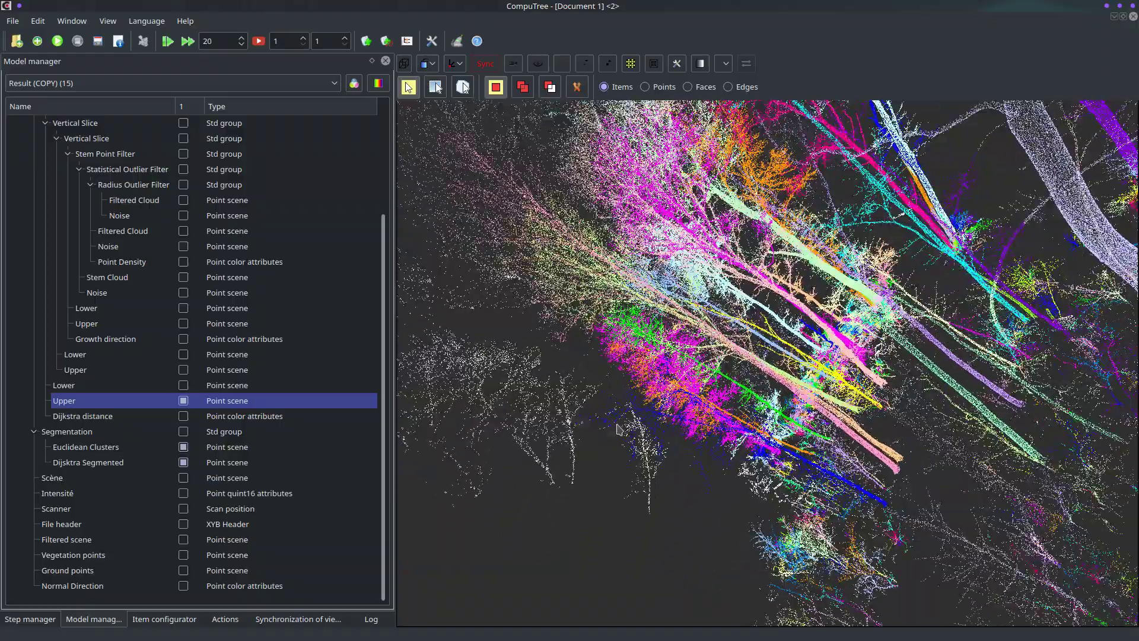
scroll(629, 445, up, 2)
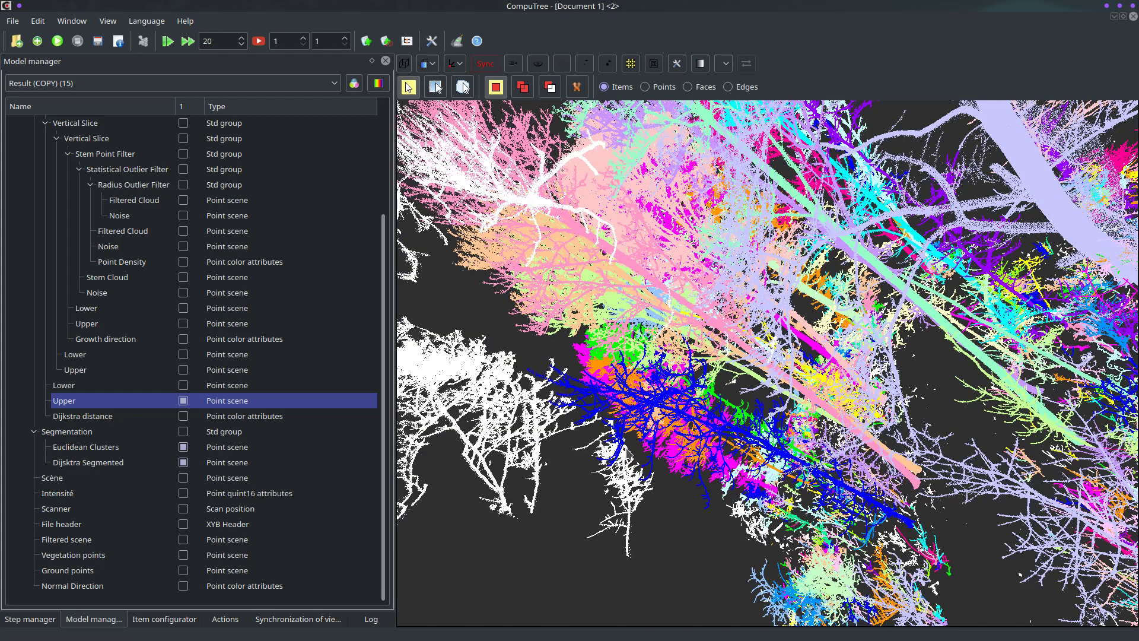
drag(672, 507, 725, 537)
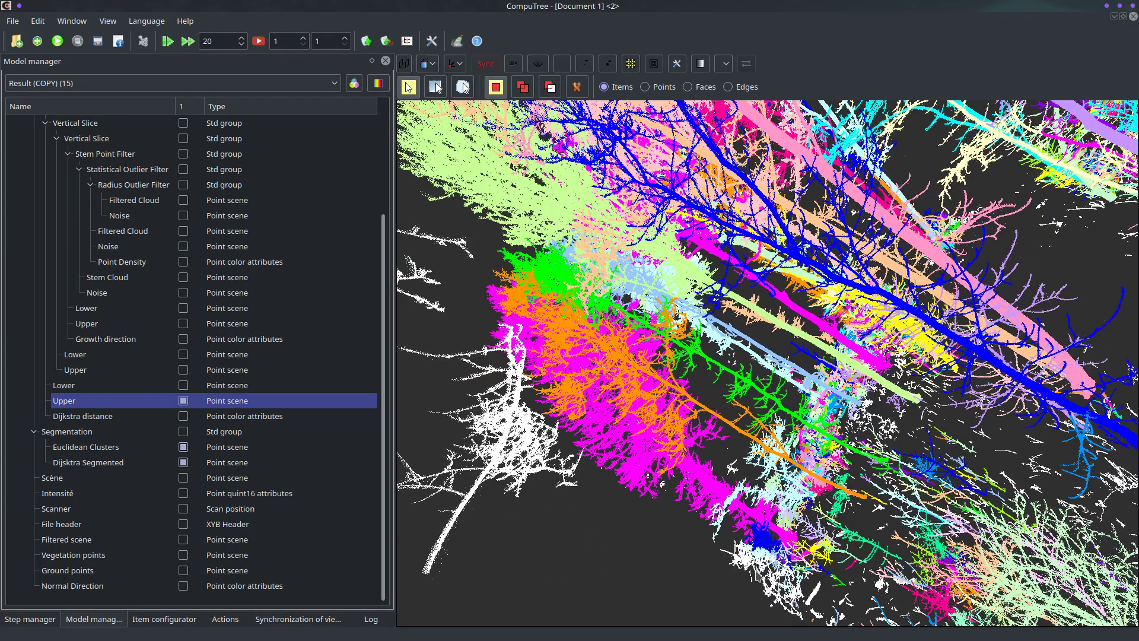
drag(765, 597, 697, 477)
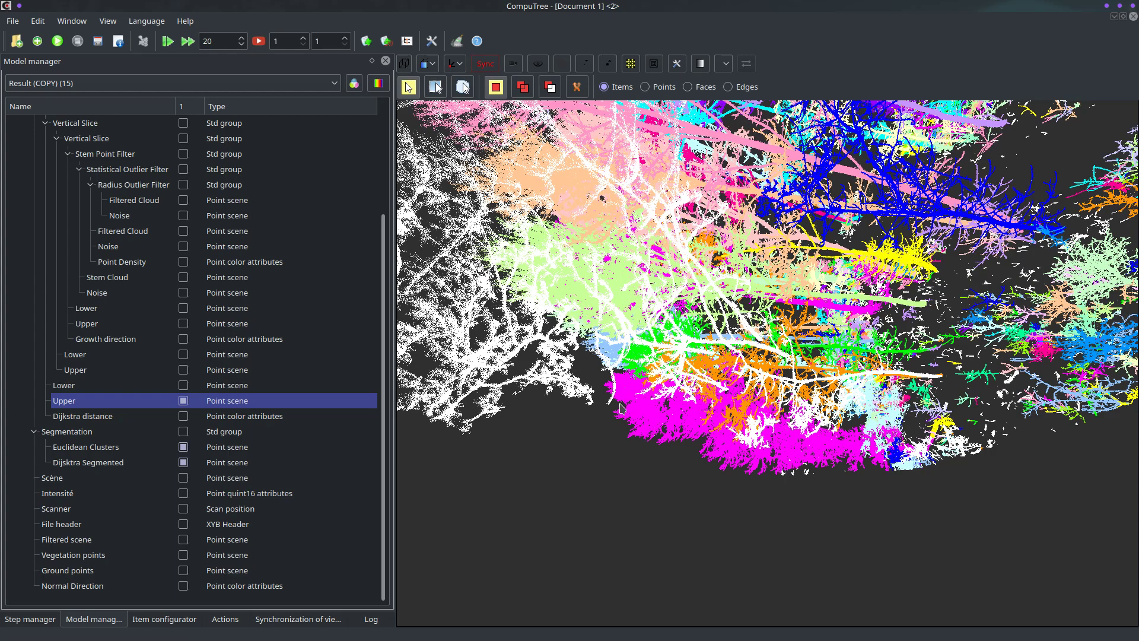
- Search the step list for voronoi and add a Voronoi Based Tree Segmentation step after the Dijkstra-based segmentation
click(31, 619)
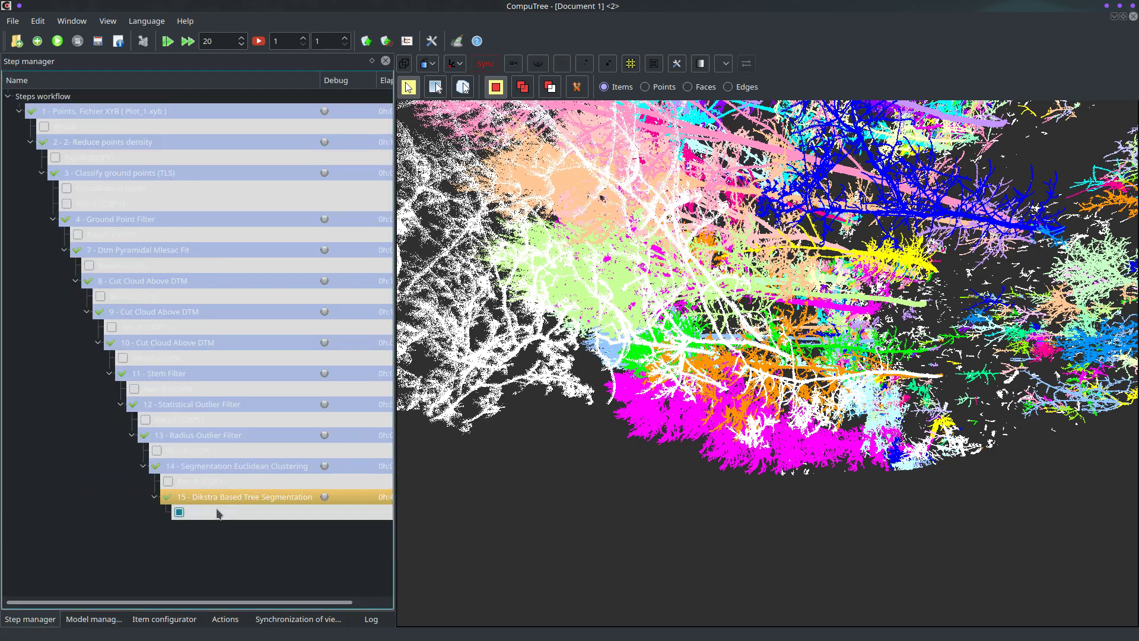
drag(600, 485, 572, 511)
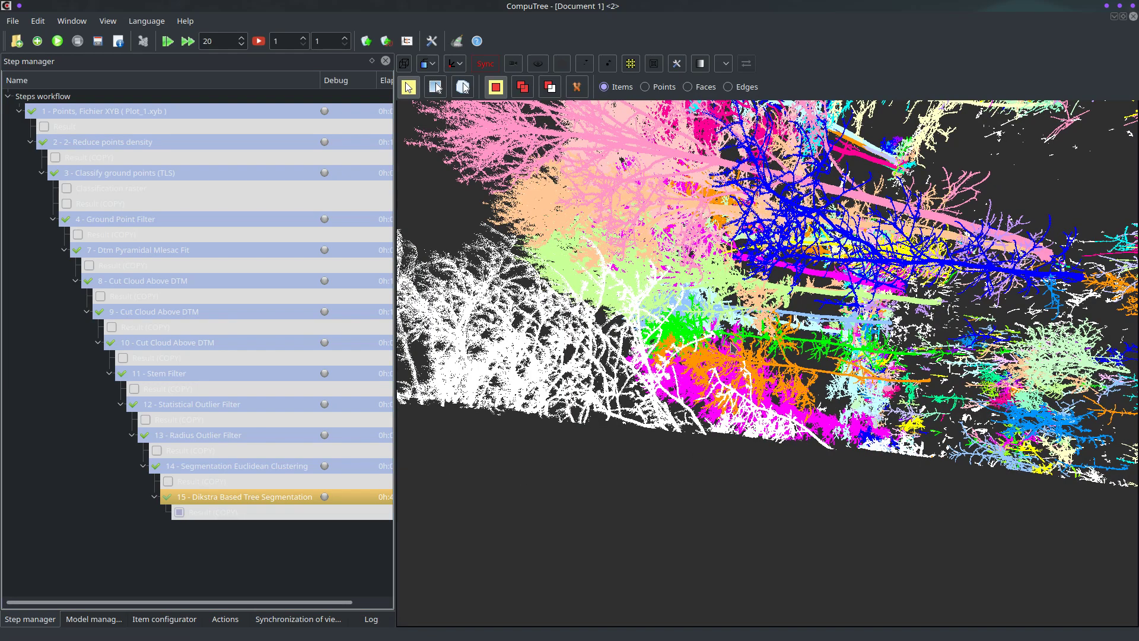
click(37, 41)
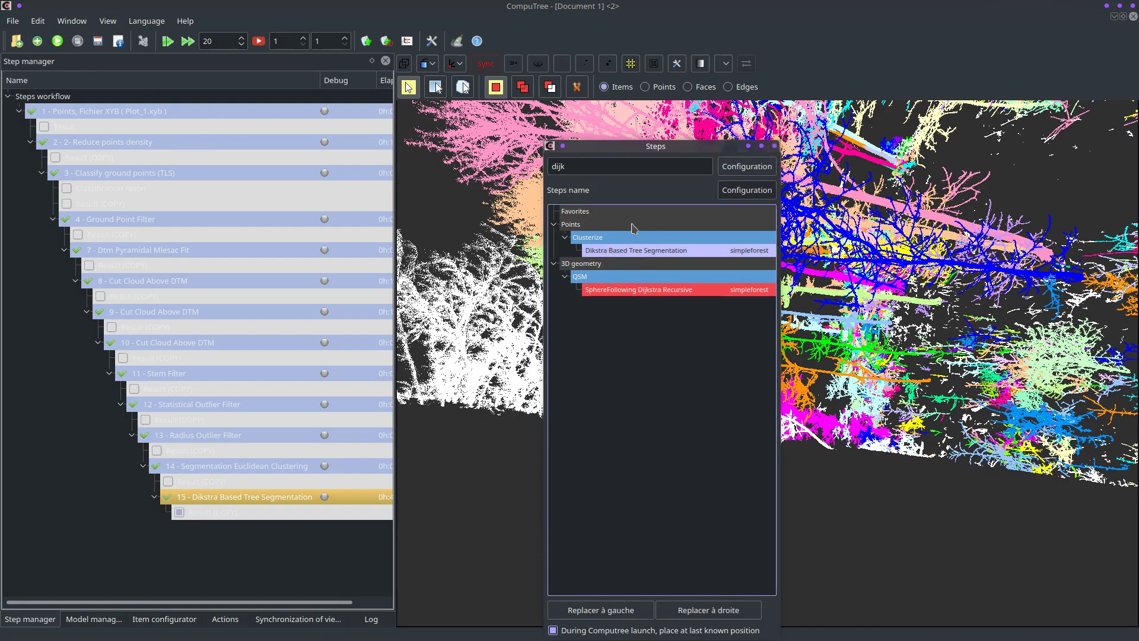
double_click(617, 167)
text(voron)
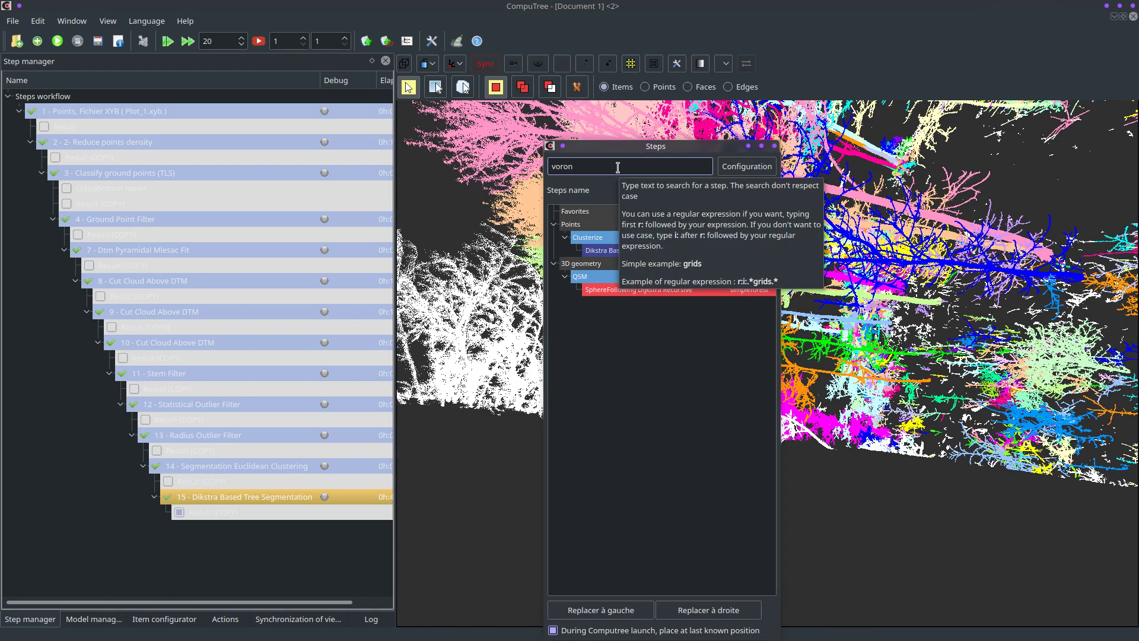
text(oi)
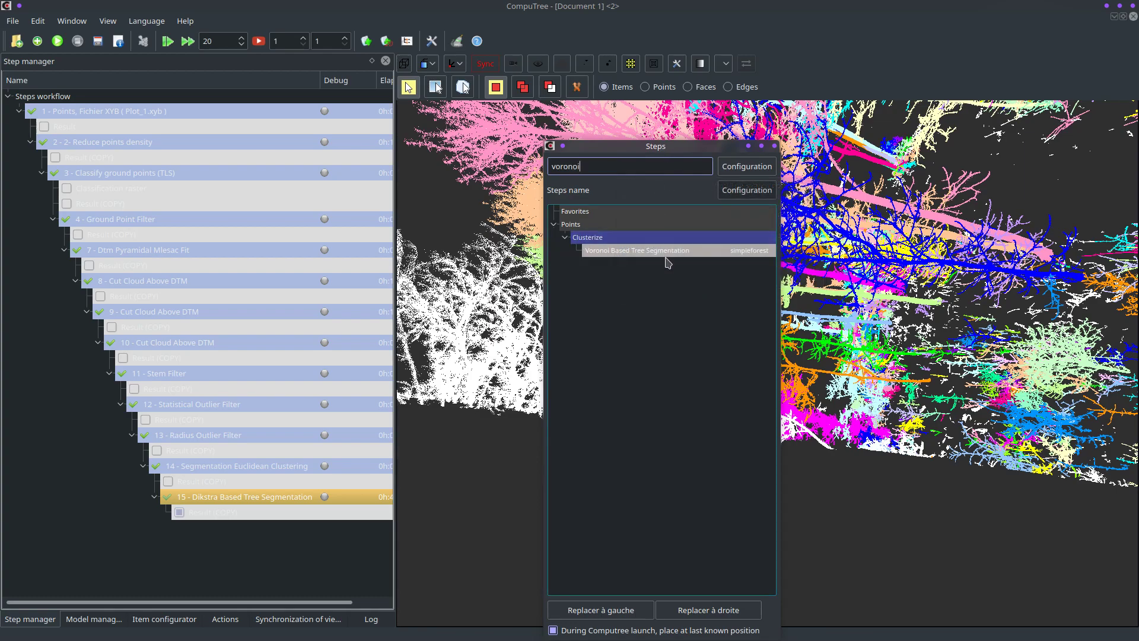
click(663, 254)
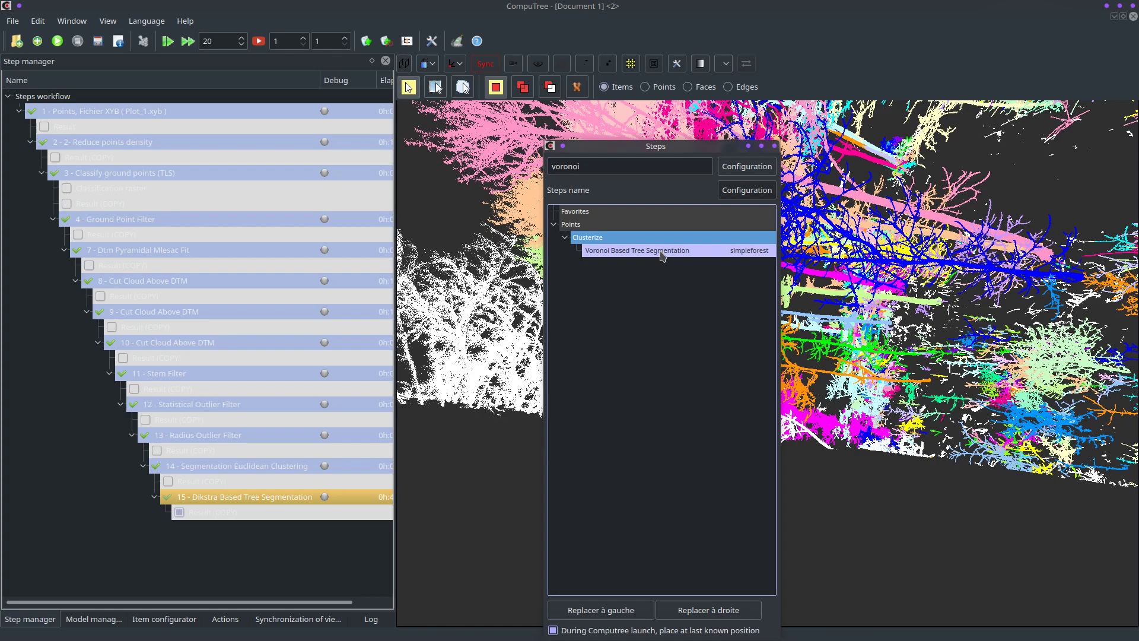
double_click(663, 254)
click(311, 227)
click(311, 228)
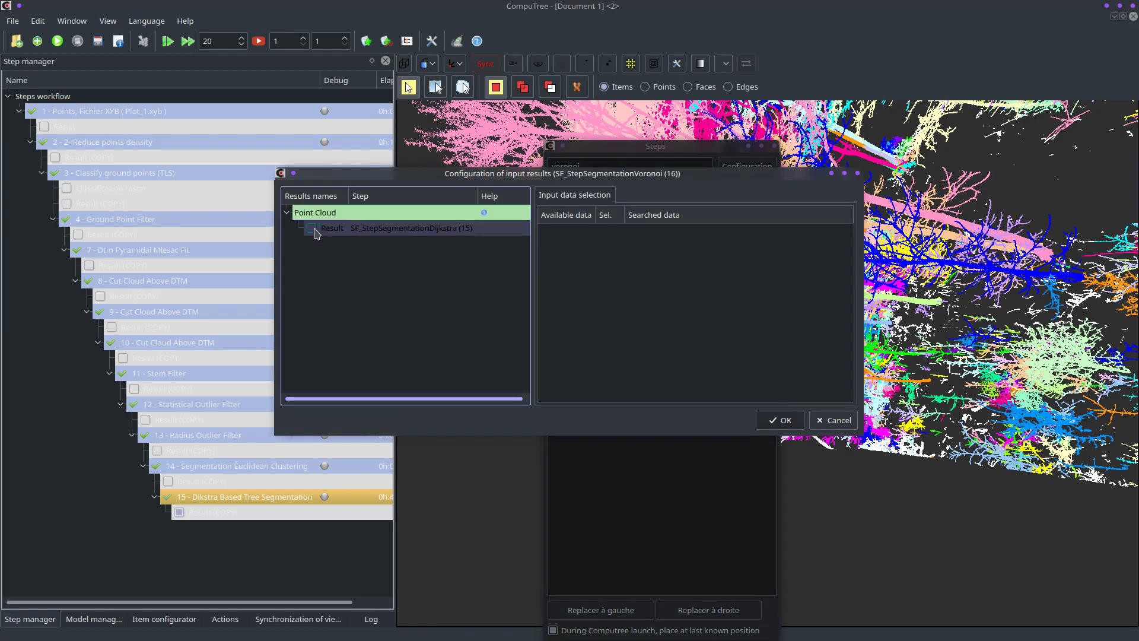
click(320, 229)
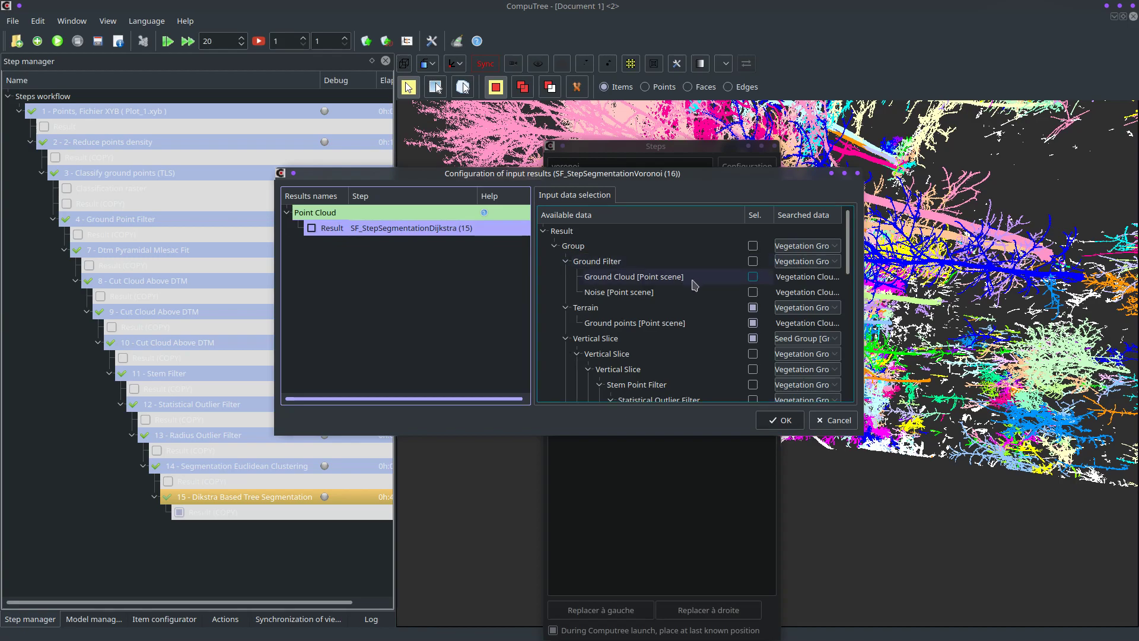
scroll(694, 285, down, 1)
scroll(694, 285, down, 7)
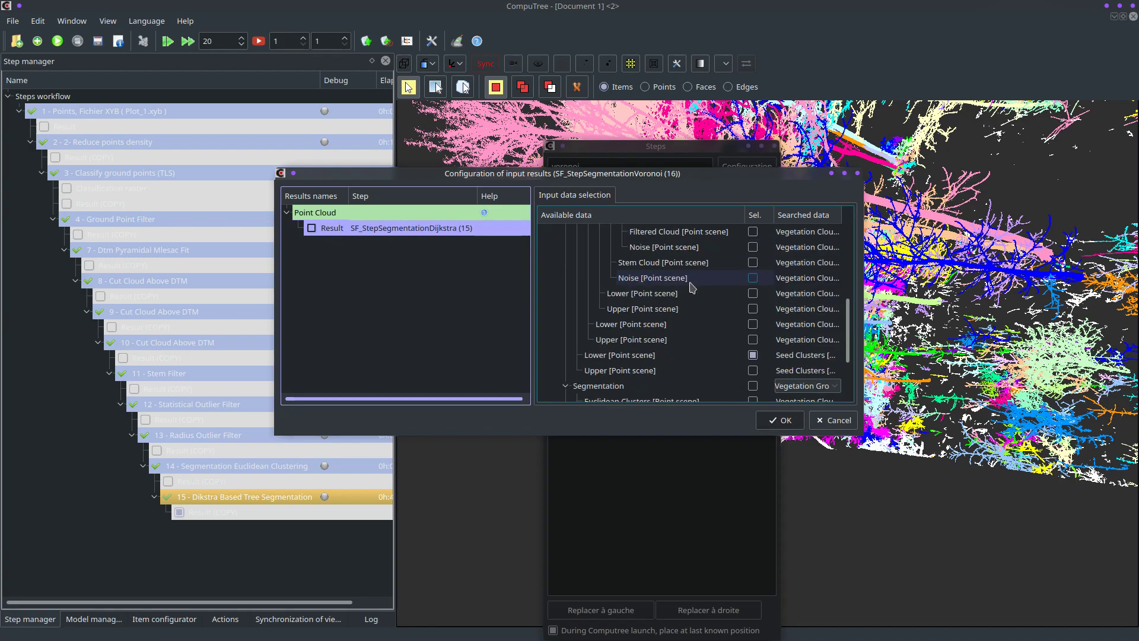
click(784, 327)
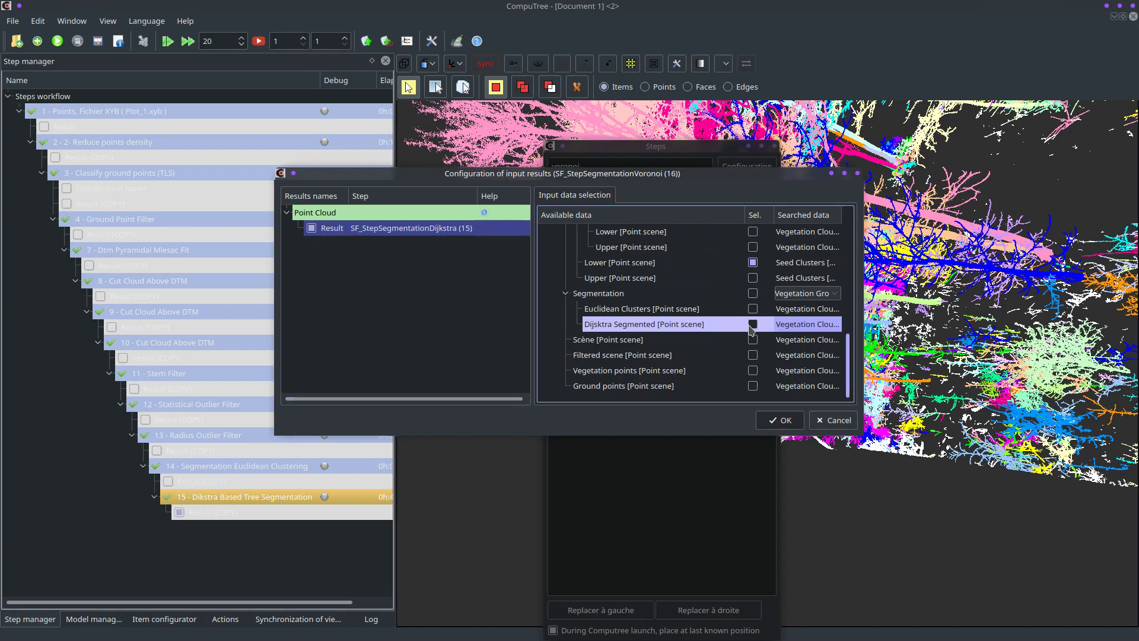
click(798, 299)
click(801, 294)
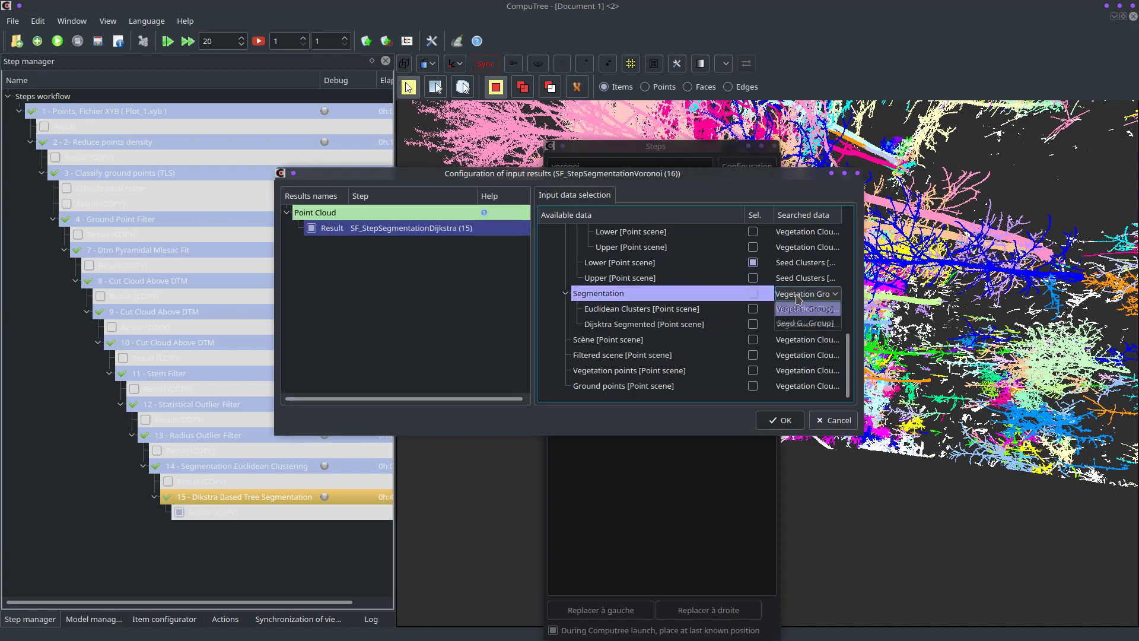
click(801, 321)
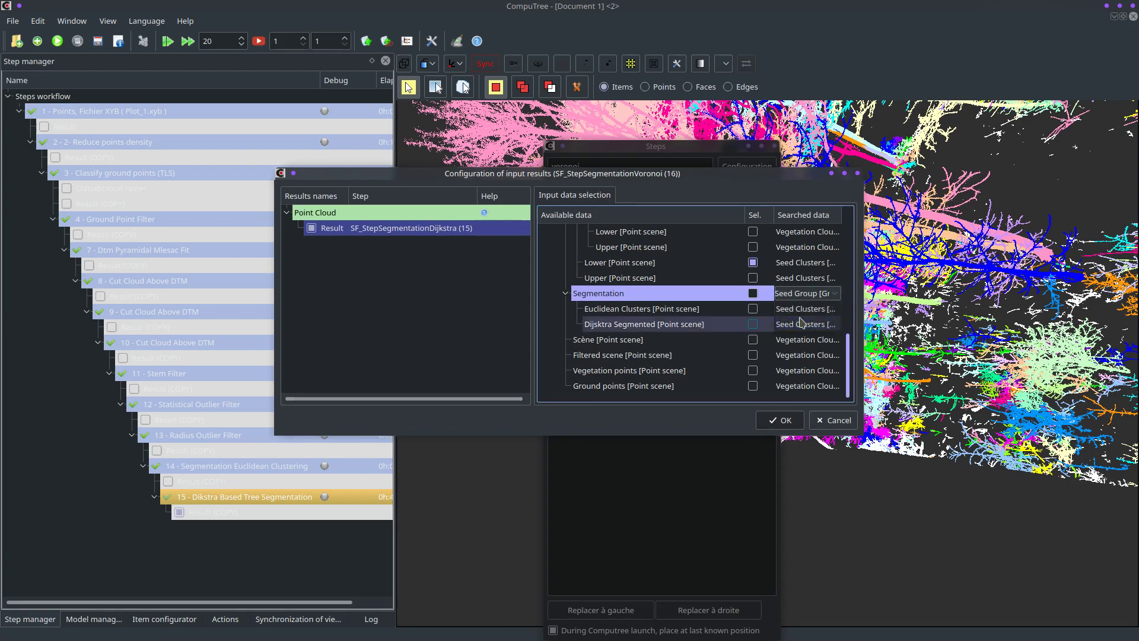
click(753, 325)
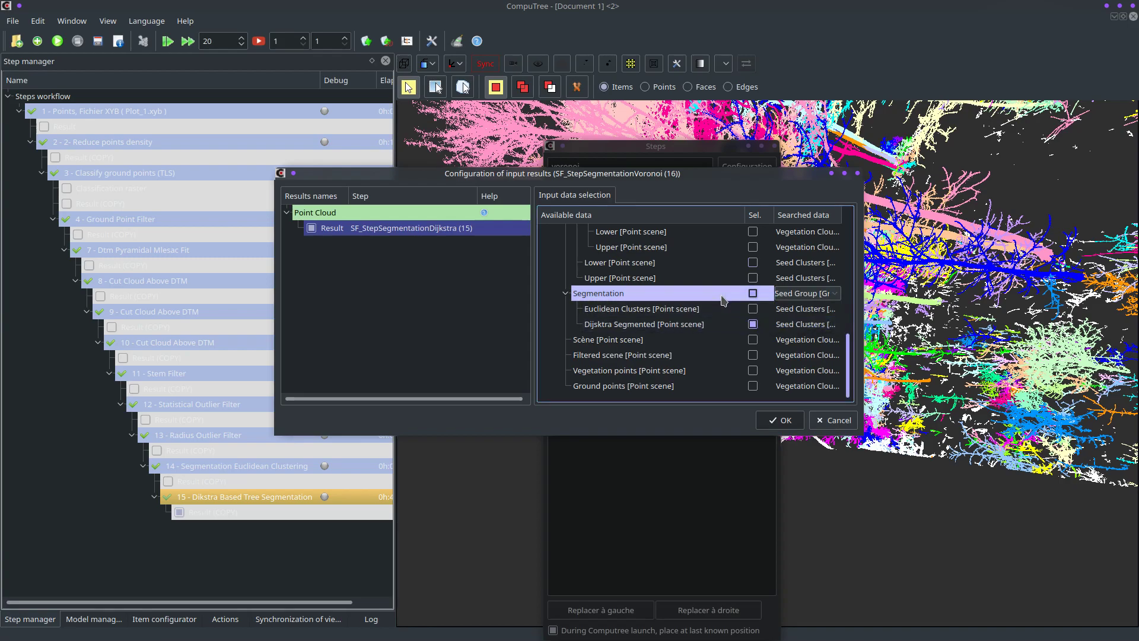
scroll(722, 301, up, 1)
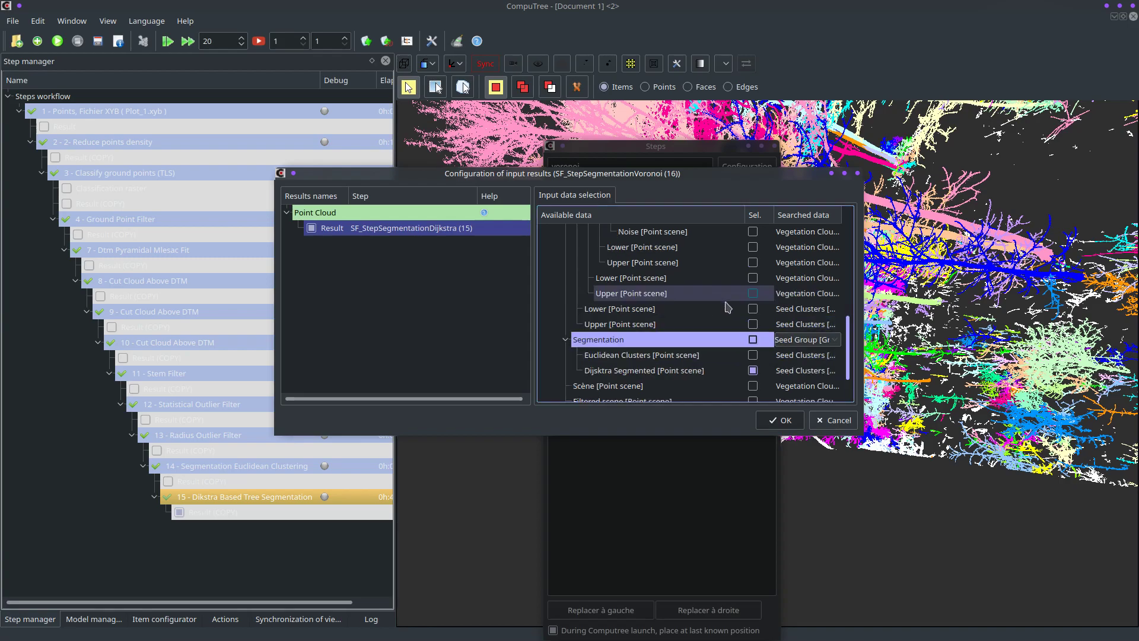
scroll(783, 314, up, 4)
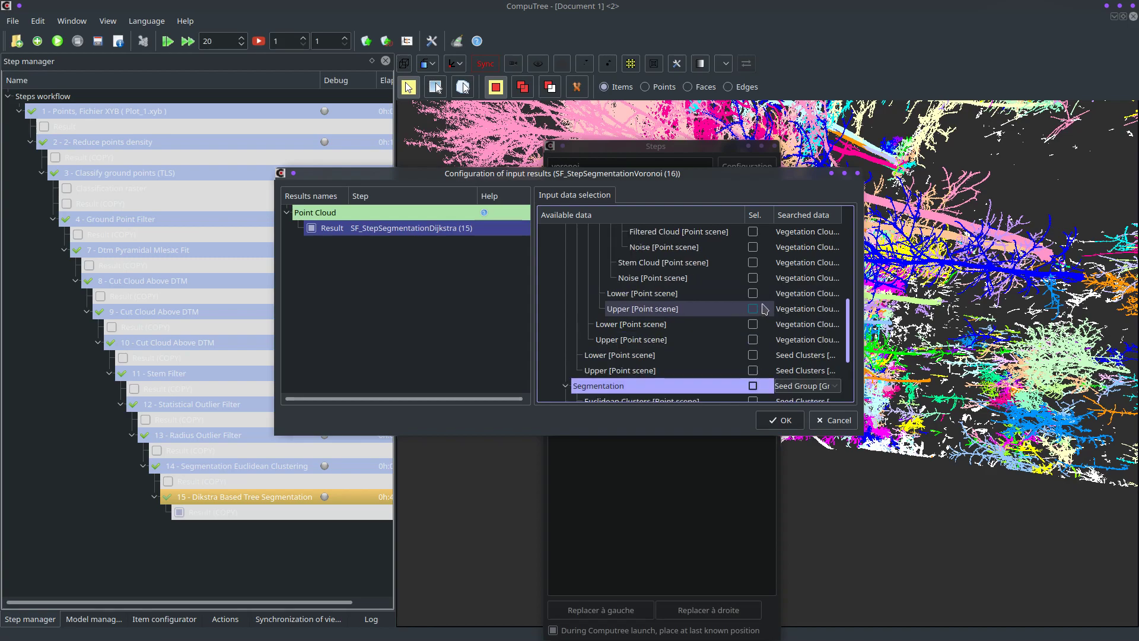
click(802, 294)
click(803, 295)
click(803, 311)
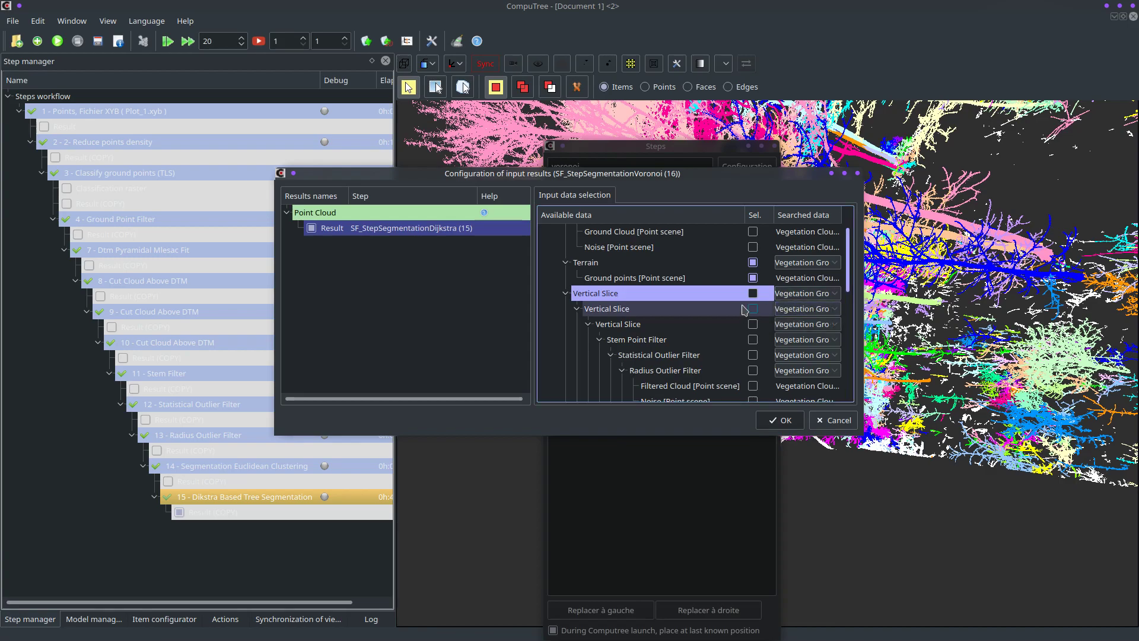
scroll(748, 319, down, 3)
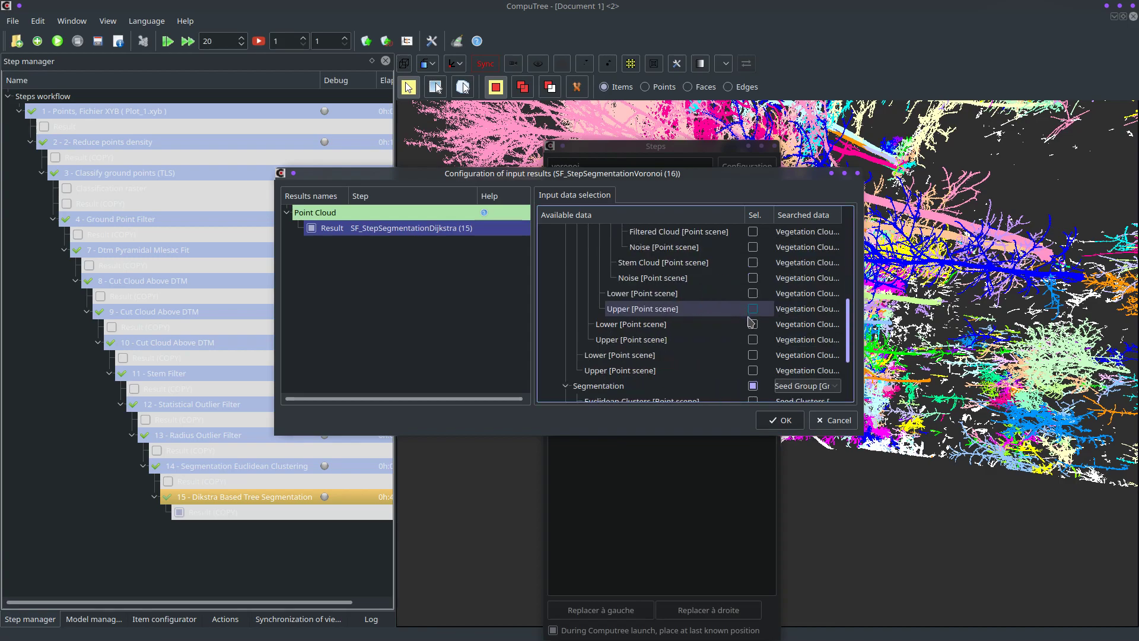
click(753, 355)
scroll(725, 362, down, 2)
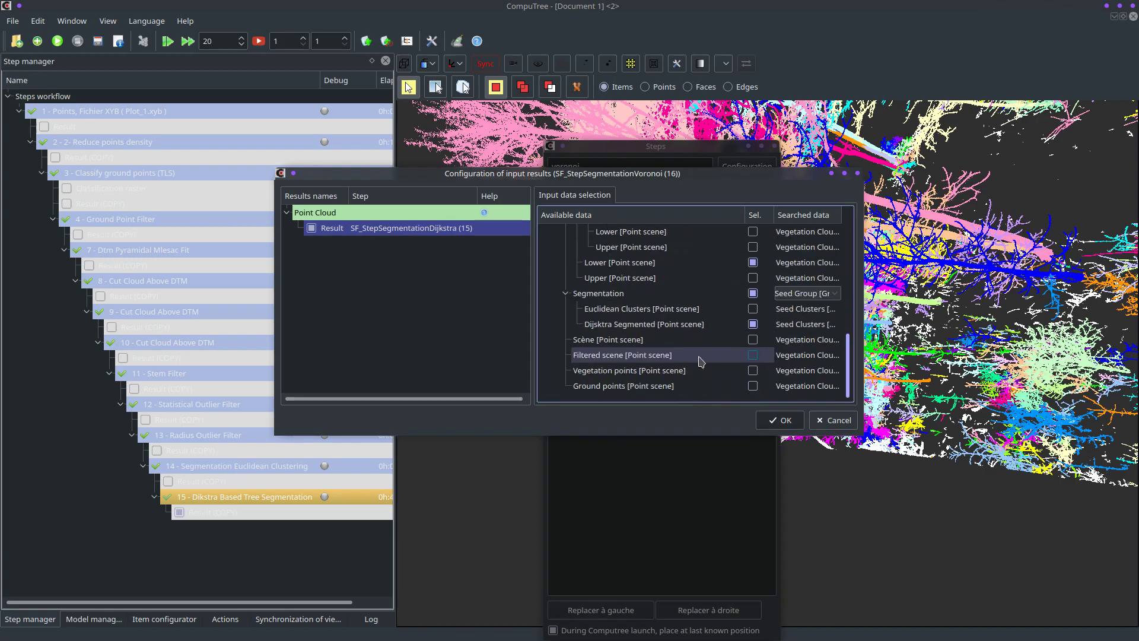
click(781, 420)
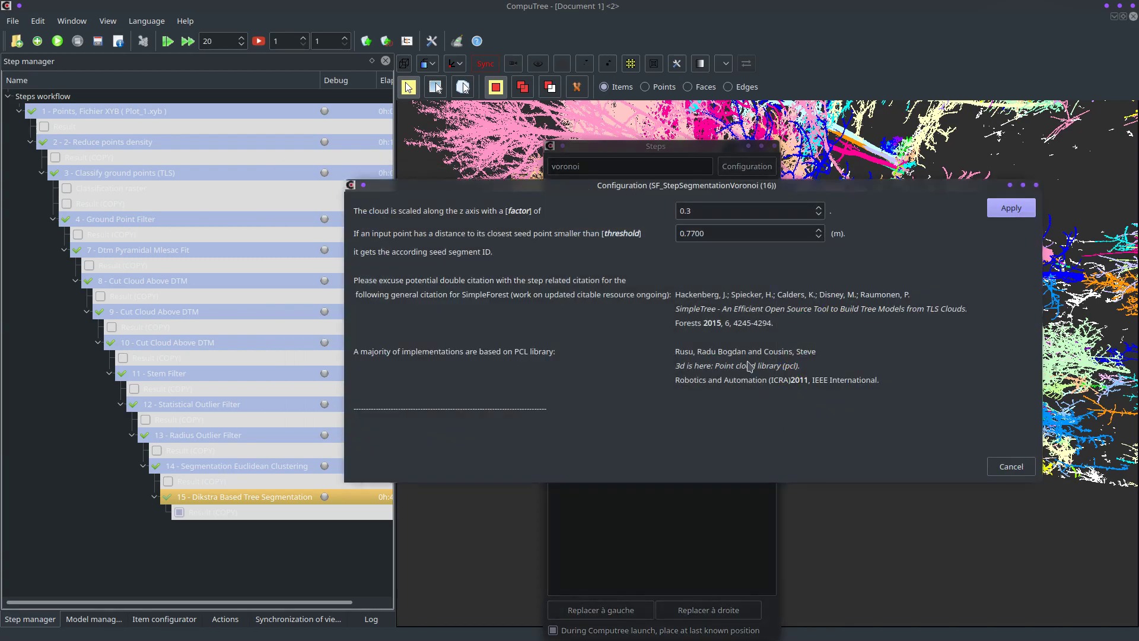
click(719, 211)
click(728, 233)
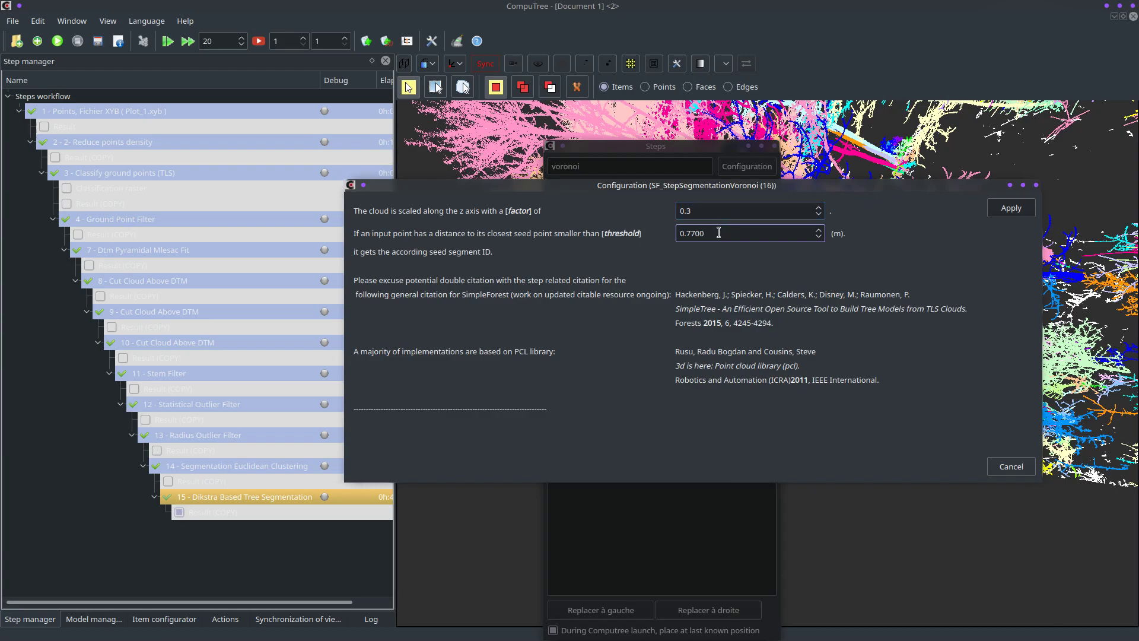
drag(718, 233, 640, 236)
click(687, 234)
drag(687, 234, 715, 233)
text(10)
click(1035, 187)
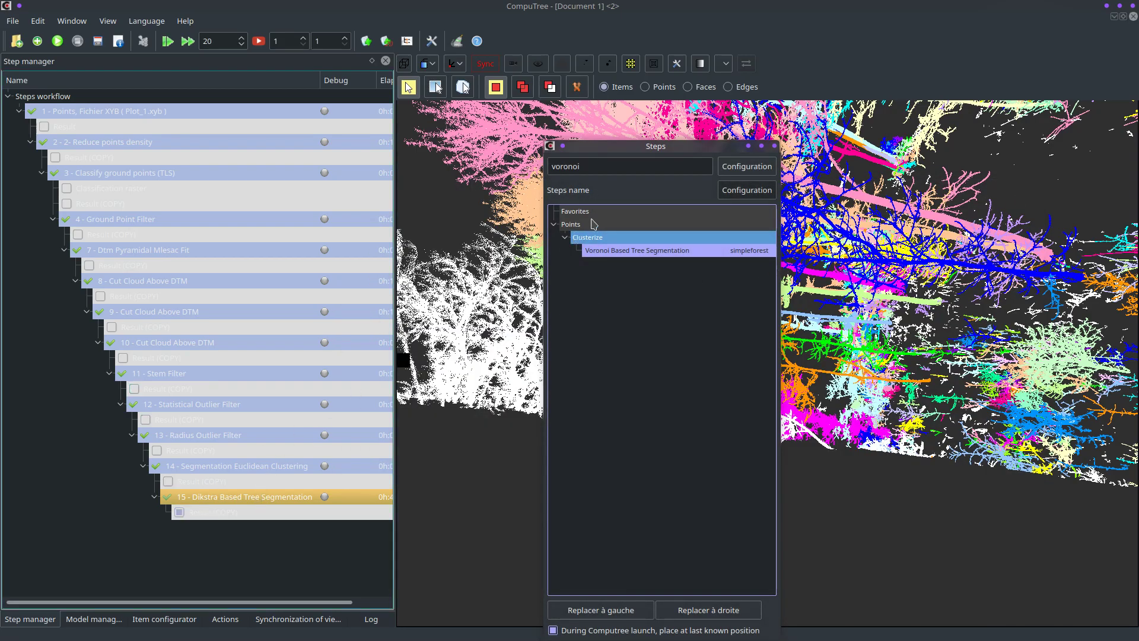
- Add a Voronoi Based Tree Segmentation step again, using Segmentation as Seed Group and its Dijkstra Segmented point scene as Seed Clusters
mouse_move(591, 257)
double_click(636, 252)
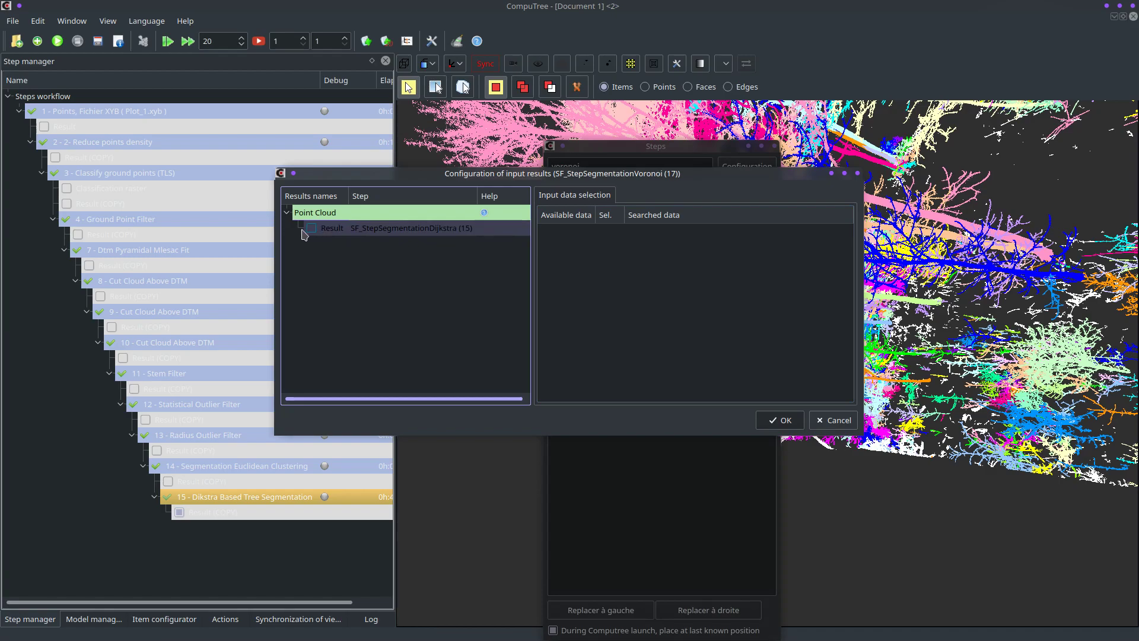
click(323, 230)
scroll(674, 320, down, 1)
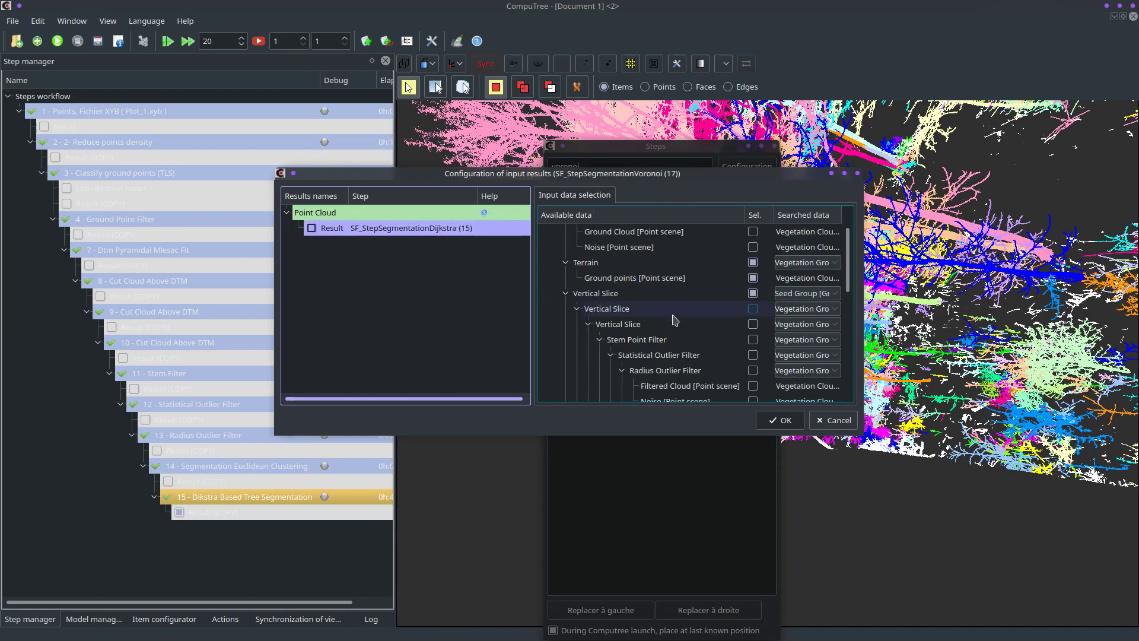
scroll(675, 321, down, 6)
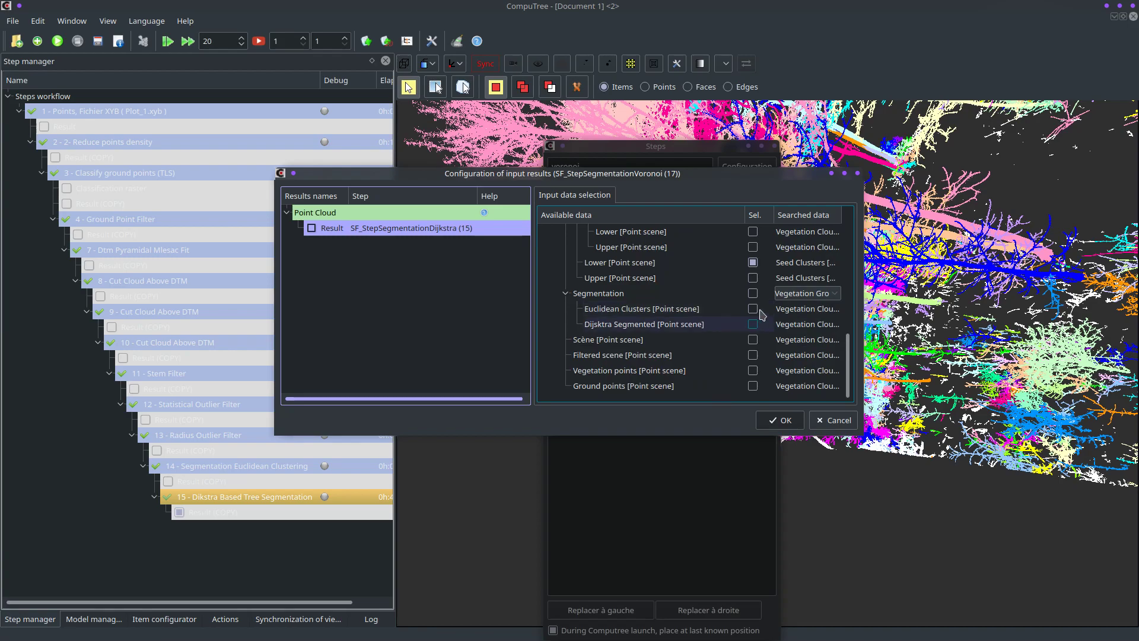
click(796, 297)
click(804, 324)
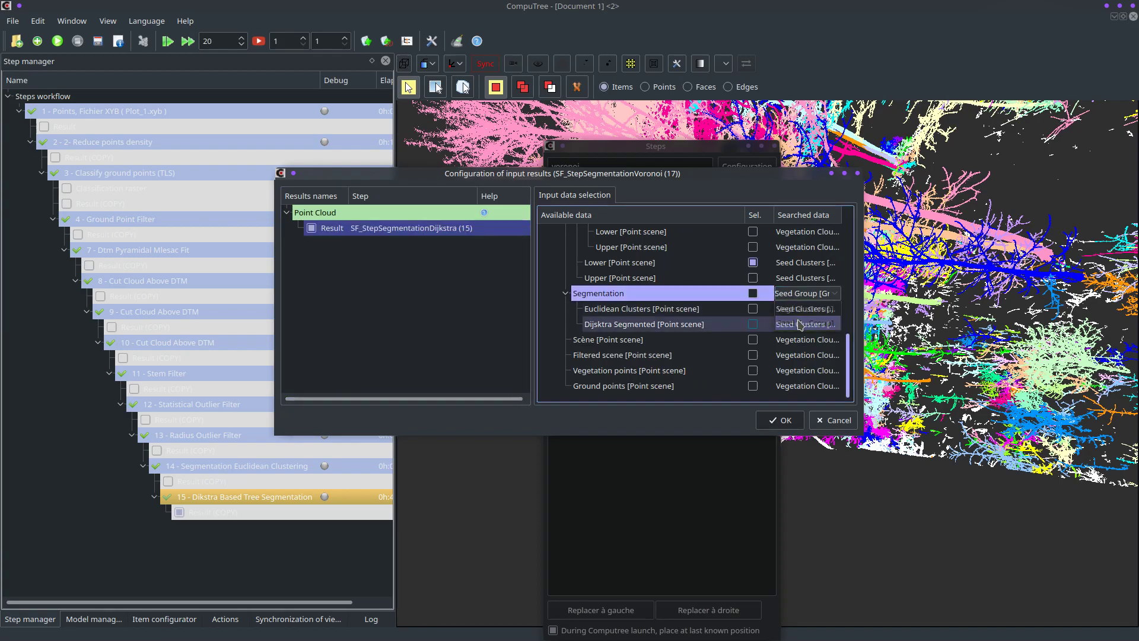
click(753, 324)
- Assign the outermost Vertical Slice as the Vegetation Group and accept the input selection for the Voronoi segmentation
scroll(745, 296, up, 5)
scroll(744, 290, up, 2)
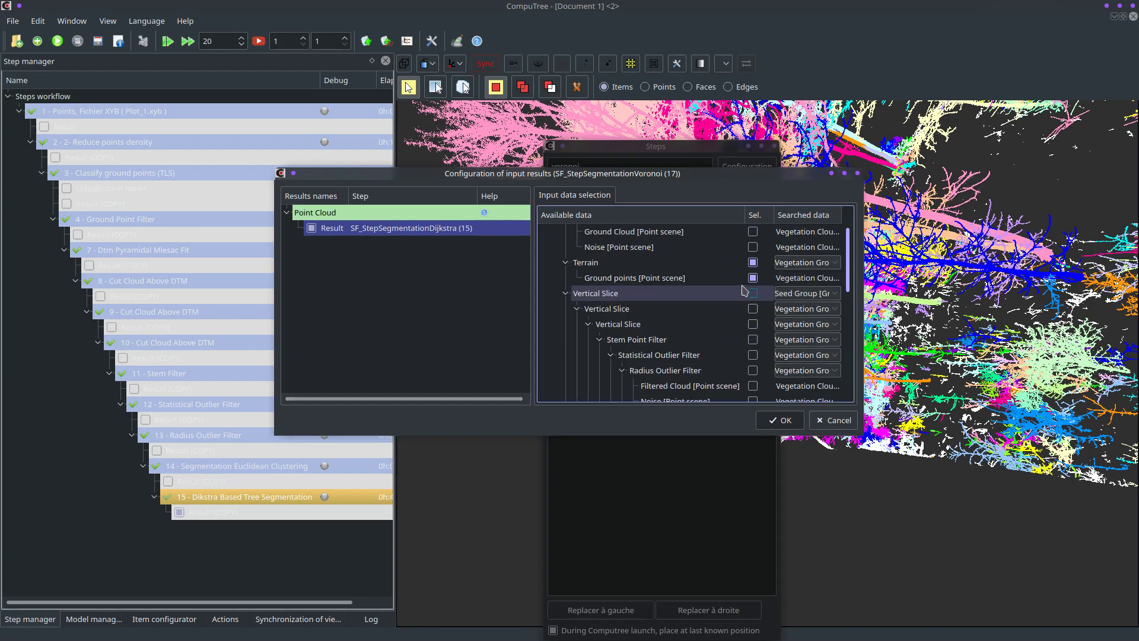
click(753, 277)
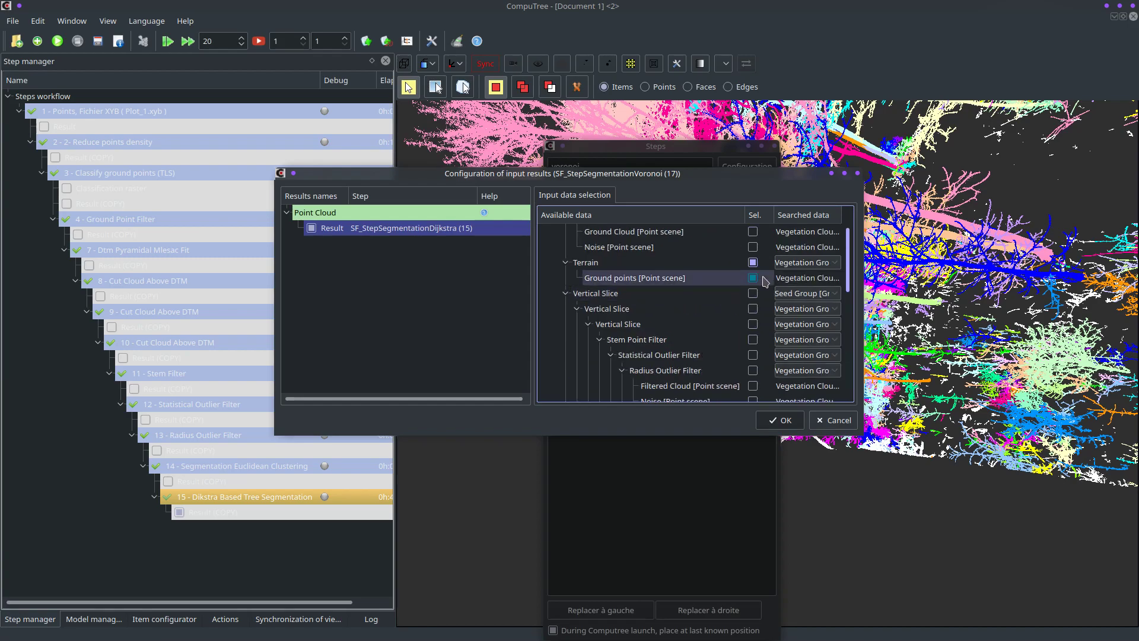
click(788, 295)
click(788, 294)
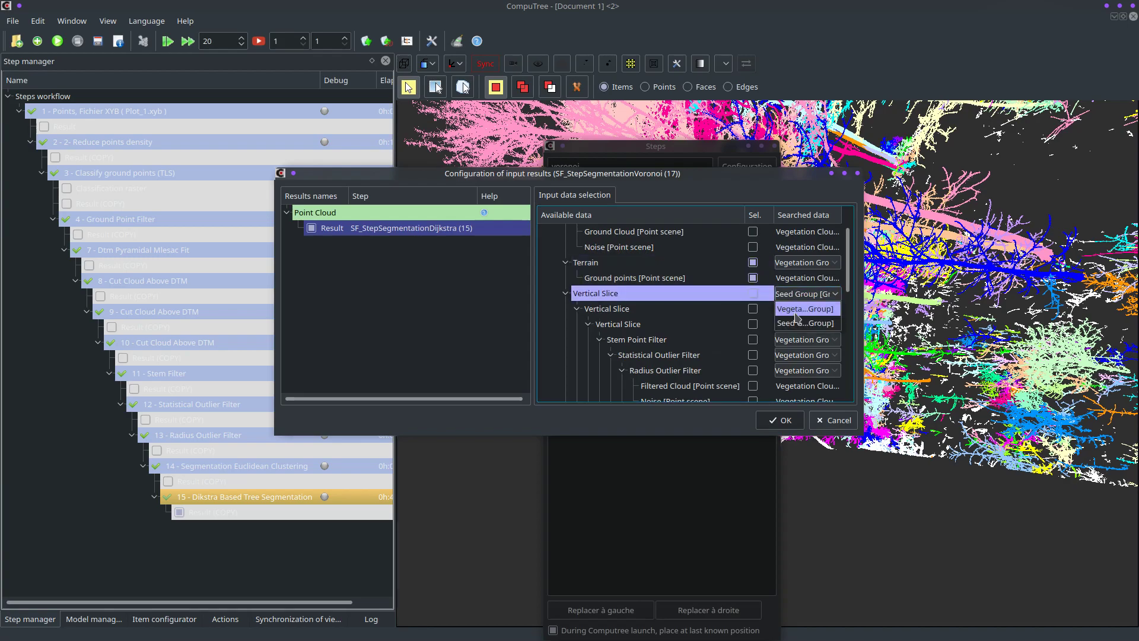
scroll(709, 332, down, 3)
scroll(712, 334, up, 1)
scroll(718, 335, down, 3)
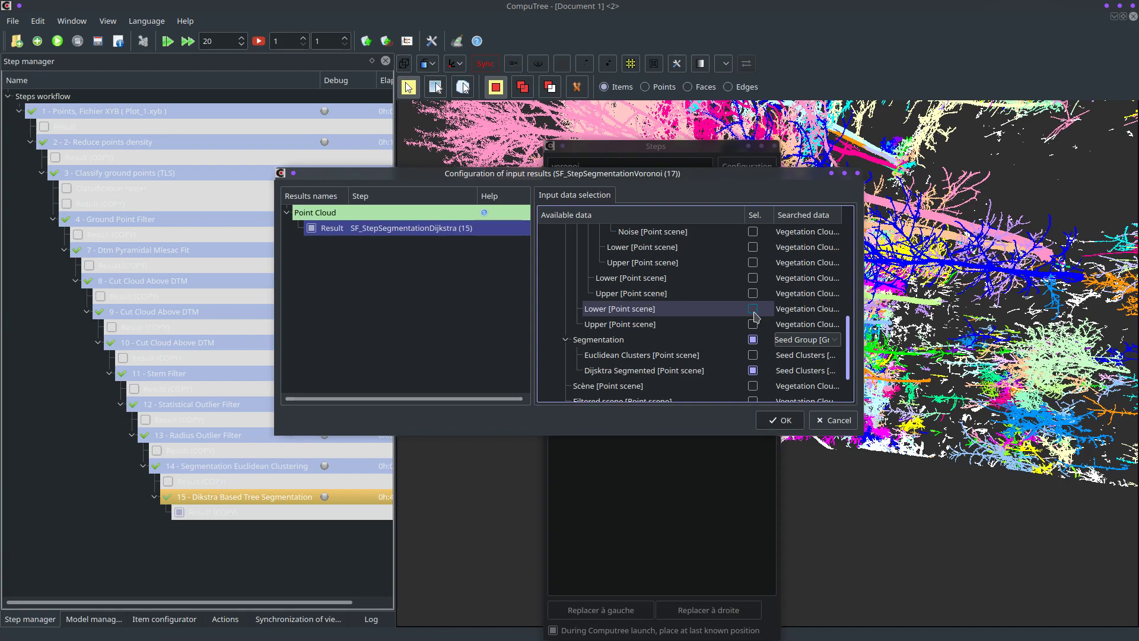
click(779, 421)
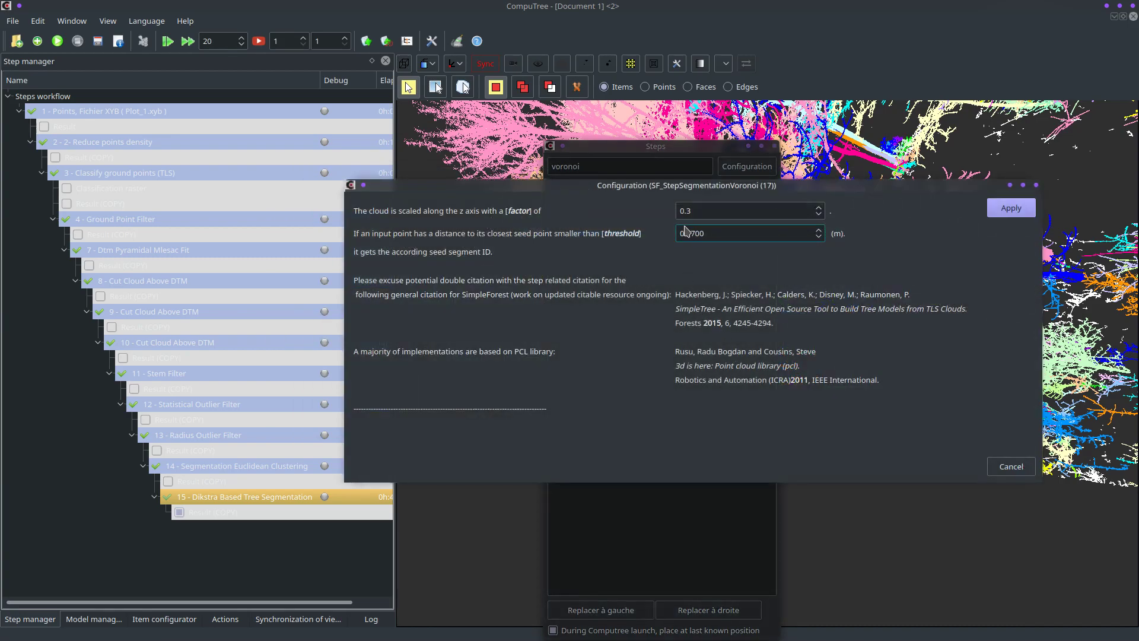
- Set the Voronoi segmentation's seed distance threshold to 0.01 m, apply the configuration and run the step
drag(685, 233, 715, 244)
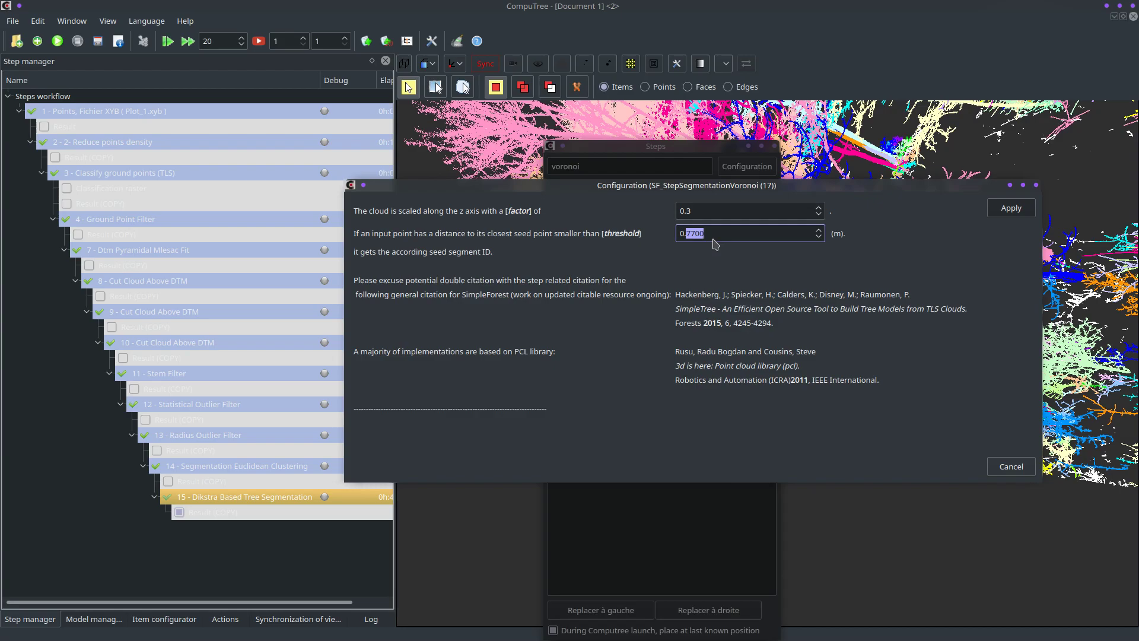
text(01)
click(1018, 208)
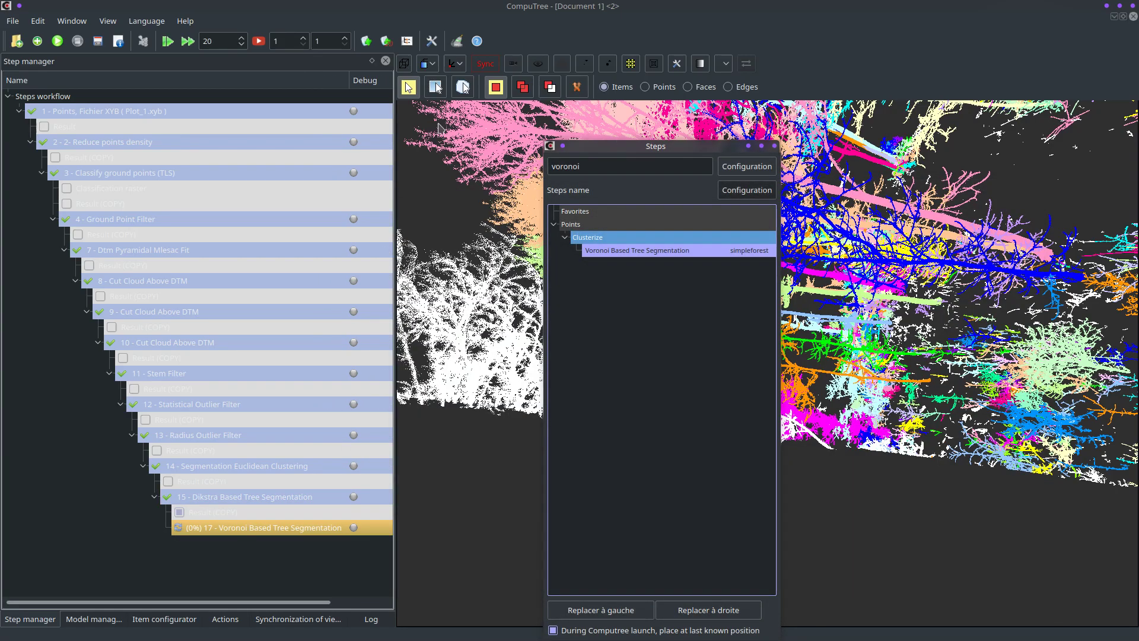
click(57, 41)
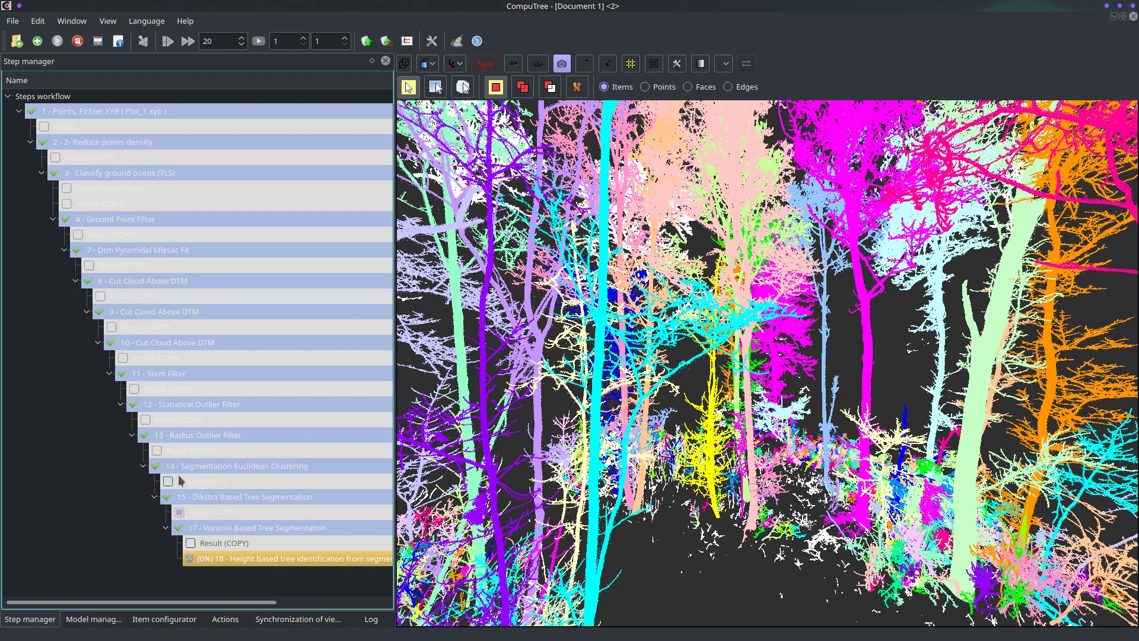
- Clear the 3D view, display the Undergrowth cloud from the height-based tree identification result and examine it from several directions
click(202, 573)
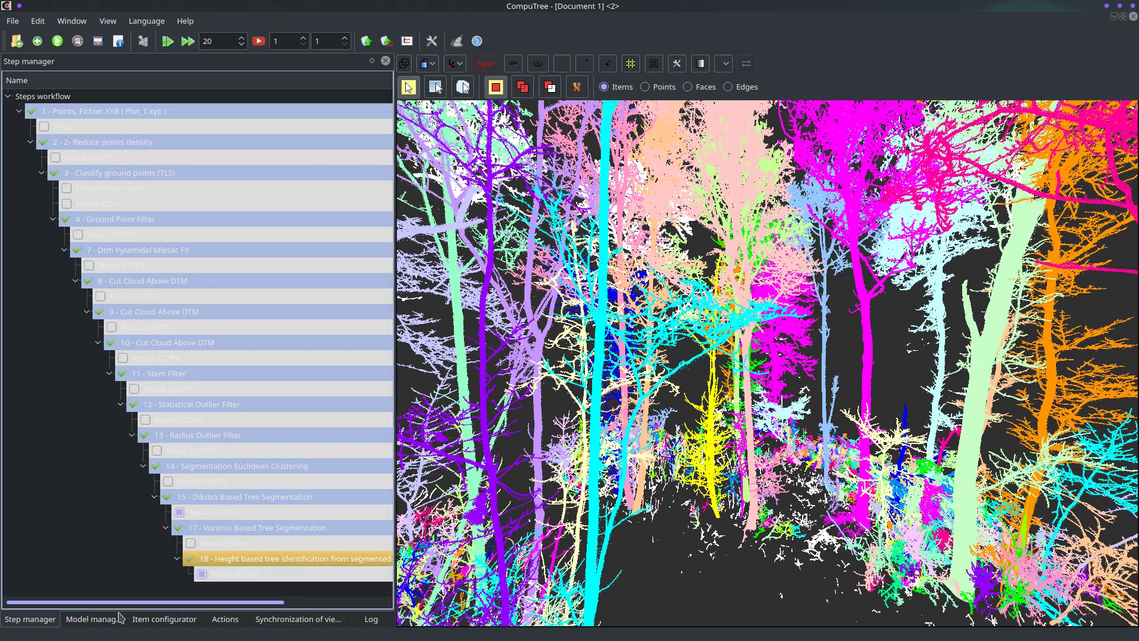
click(94, 619)
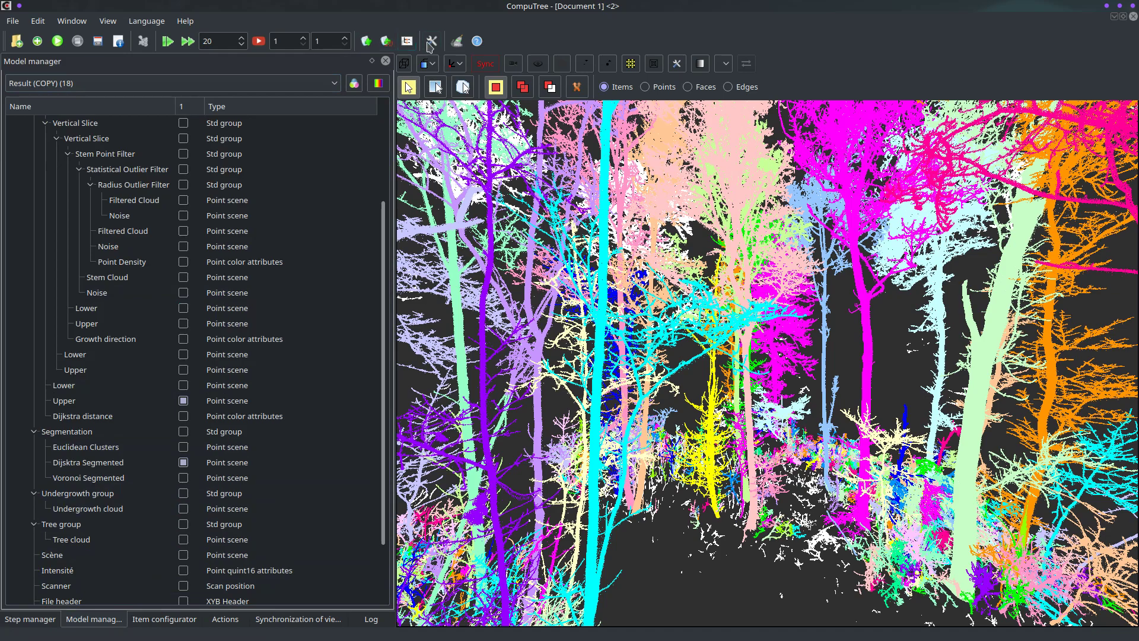
click(457, 41)
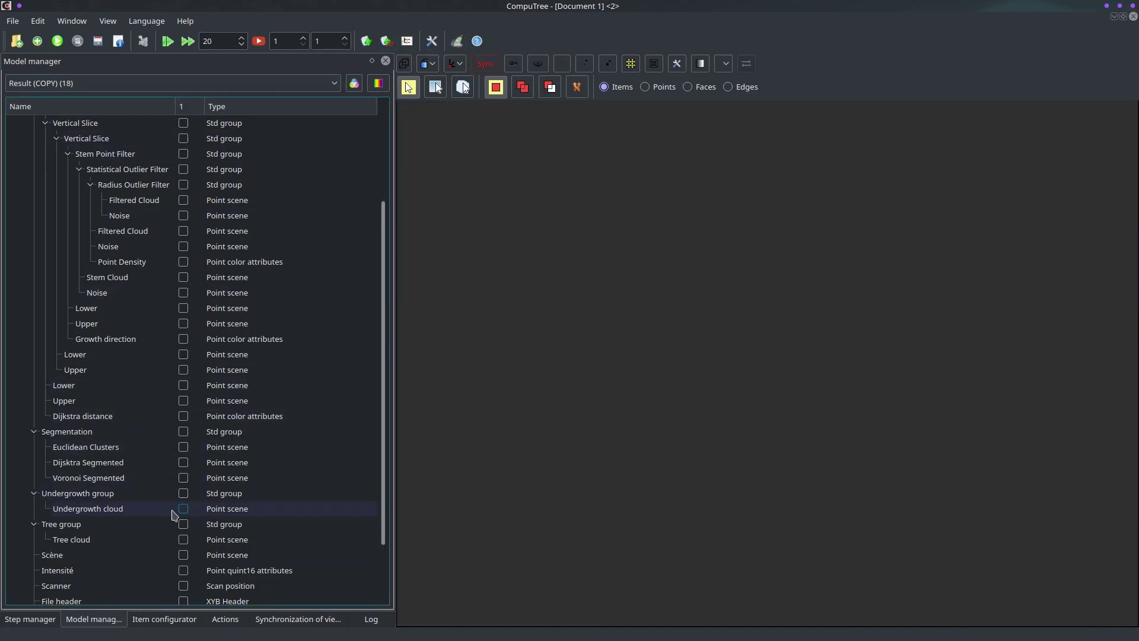
scroll(178, 516, down, 2)
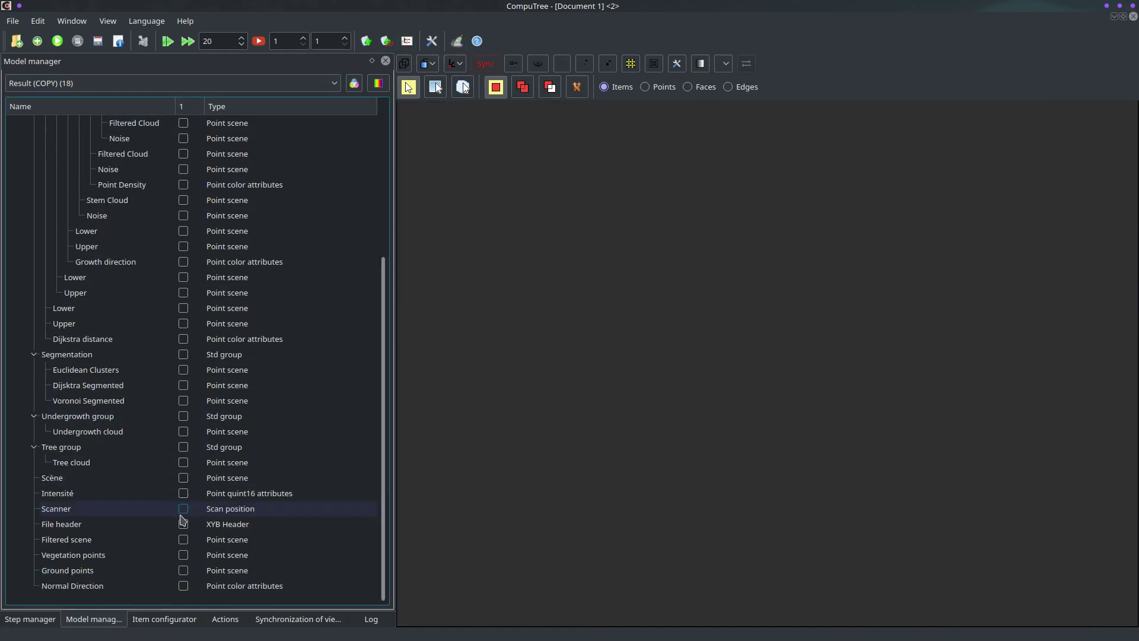
click(186, 434)
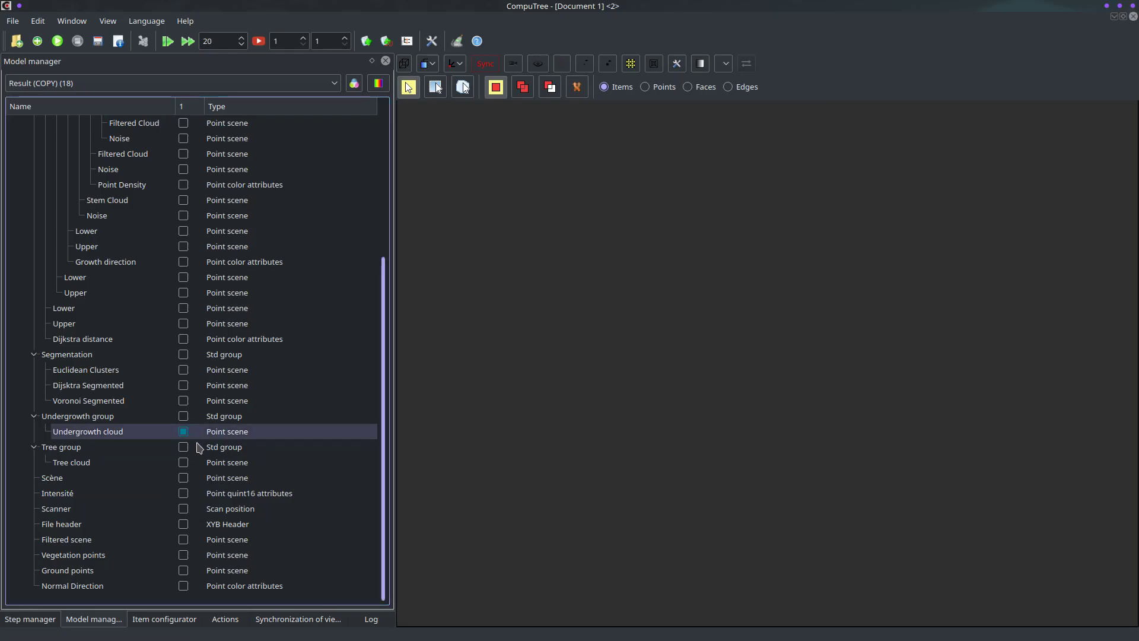
drag(673, 454, 621, 488)
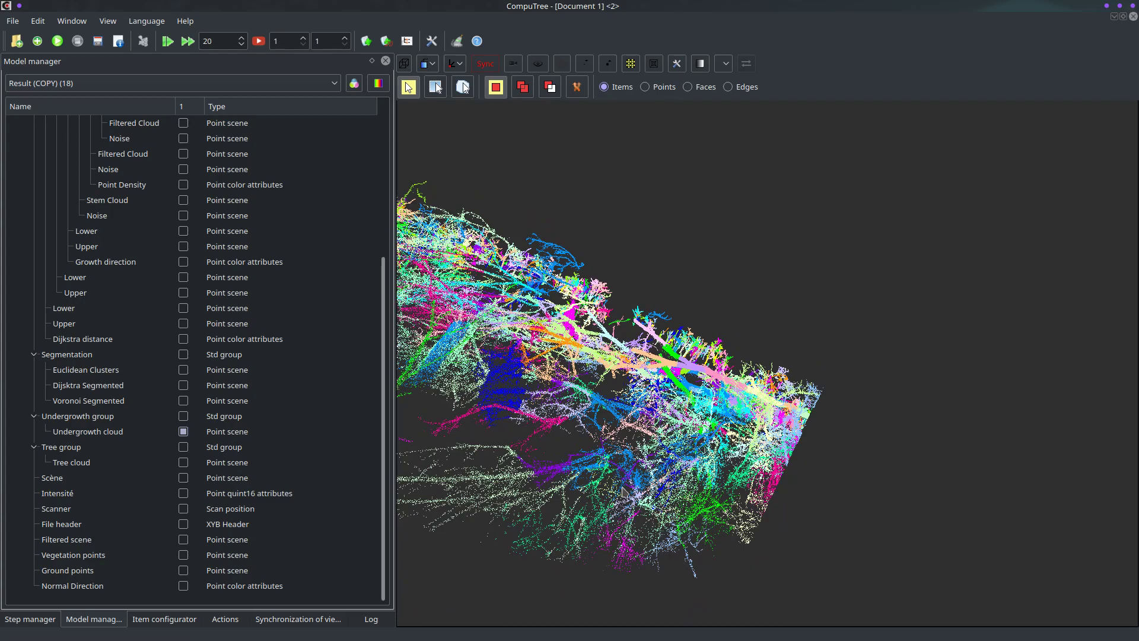
drag(604, 419, 582, 431)
drag(736, 445, 725, 436)
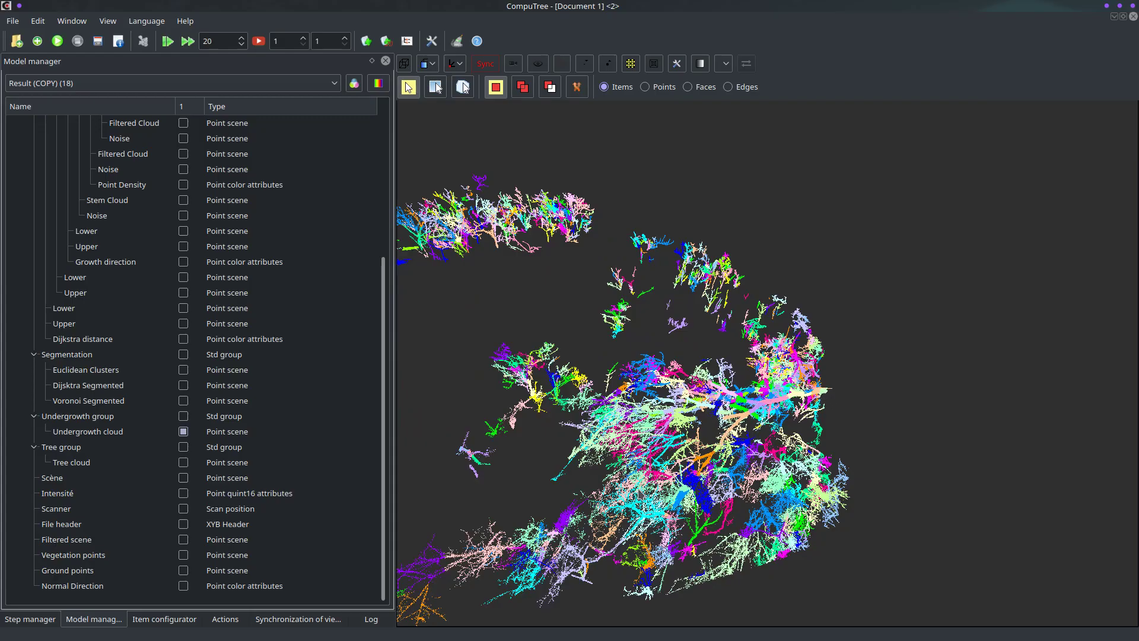
drag(677, 470, 846, 470)
drag(634, 433, 669, 432)
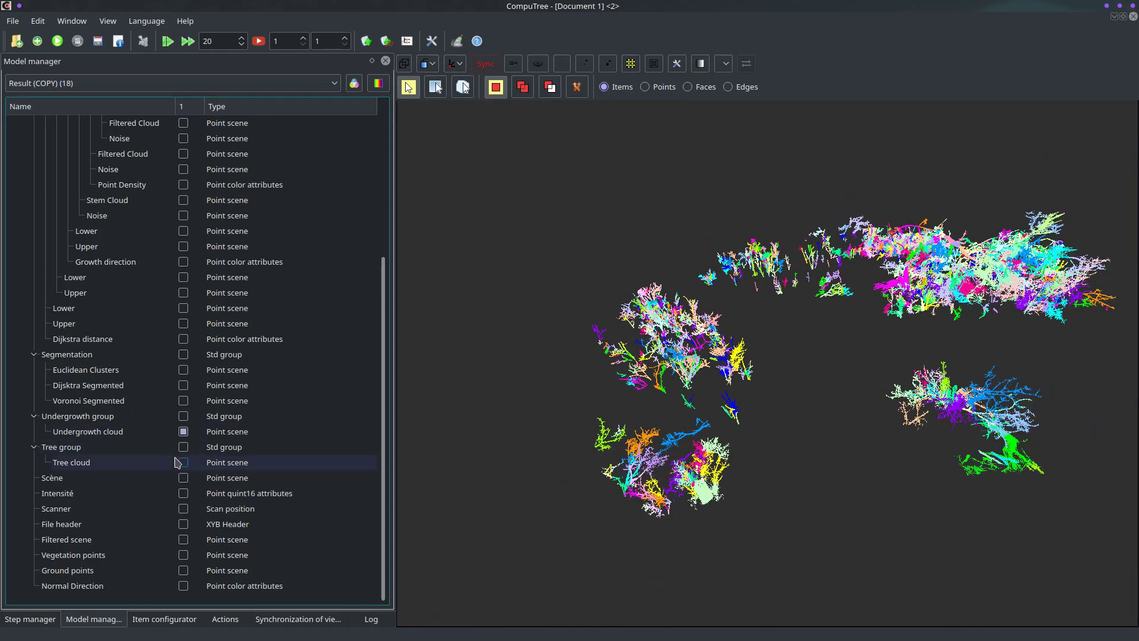
- Display the Tree cloud instead of the Undergrowth cloud in the 3D view and examine the tree stems from several directions
click(185, 433)
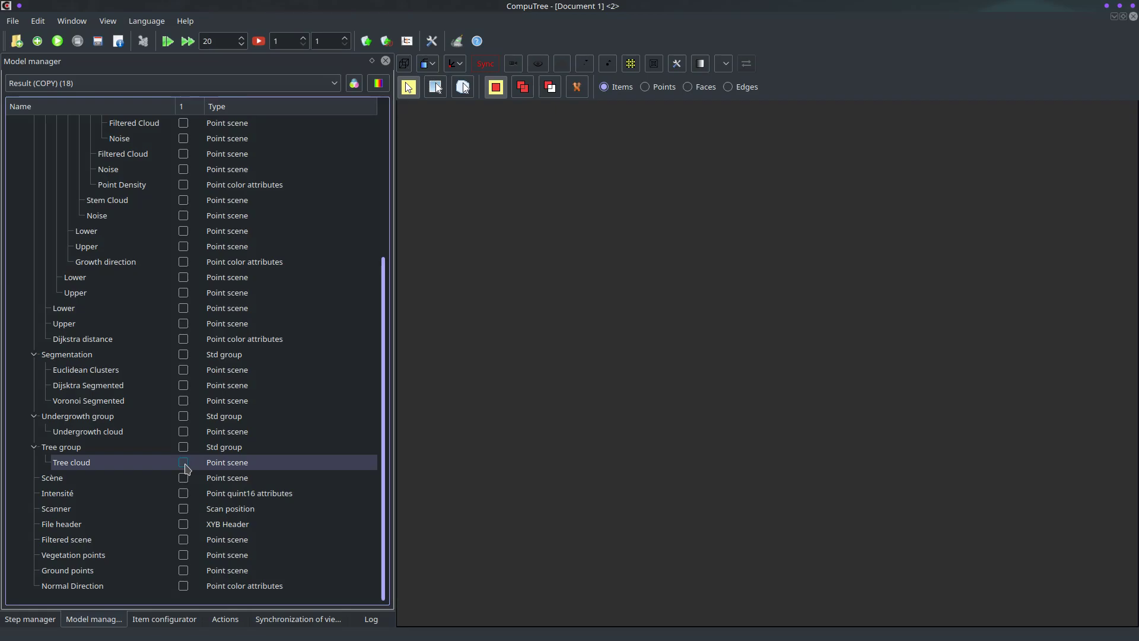
click(184, 463)
drag(724, 437, 445, 362)
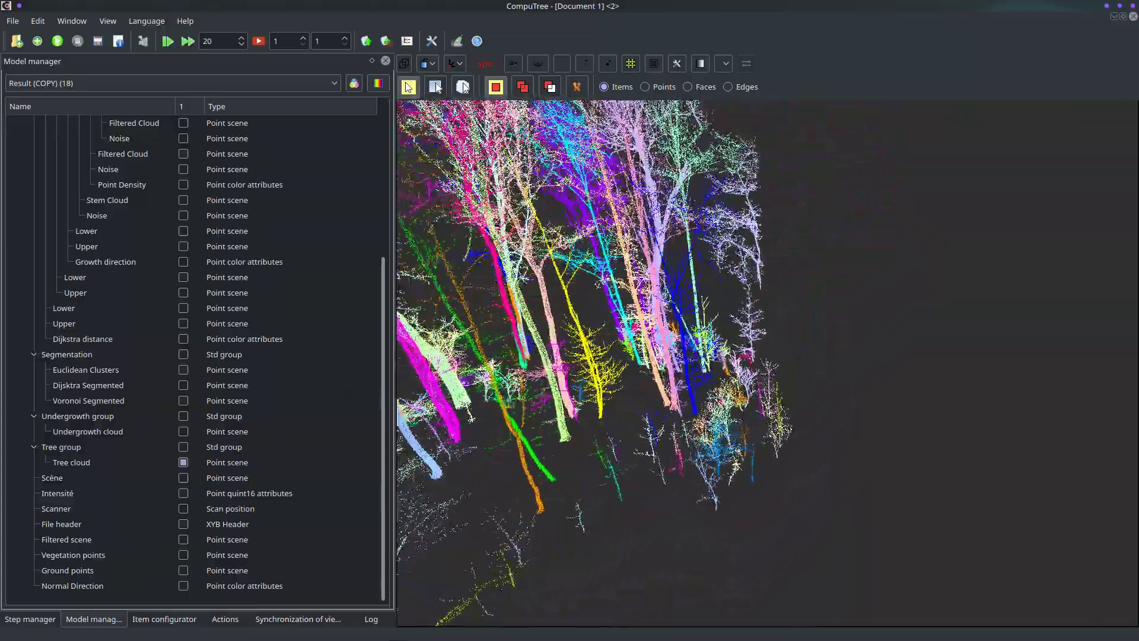
drag(692, 439, 634, 420)
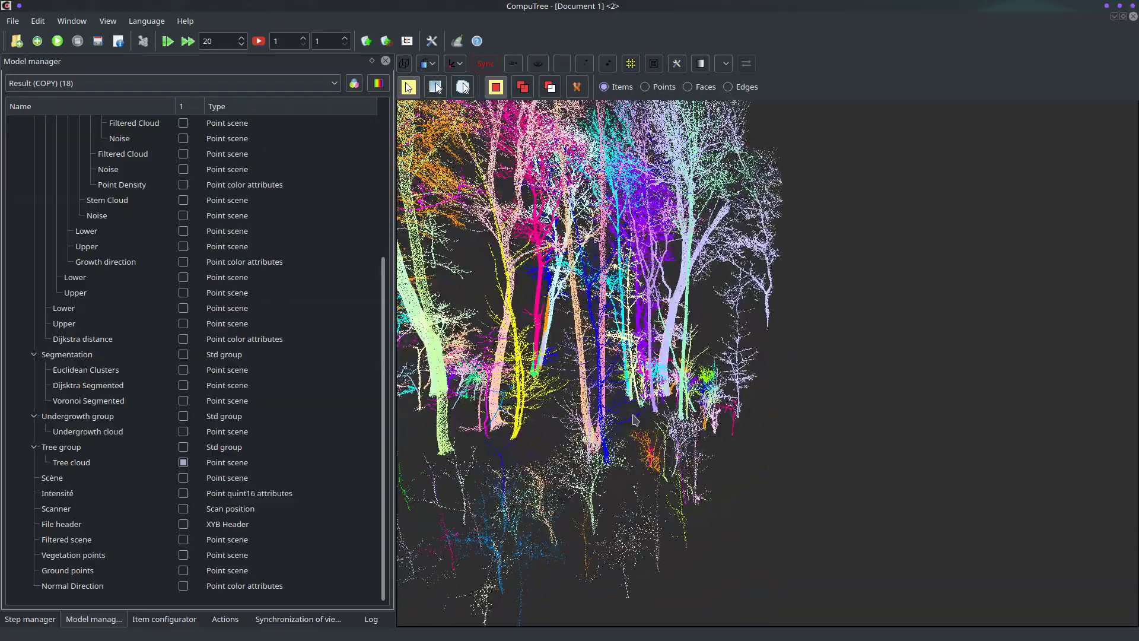
drag(553, 394, 776, 386)
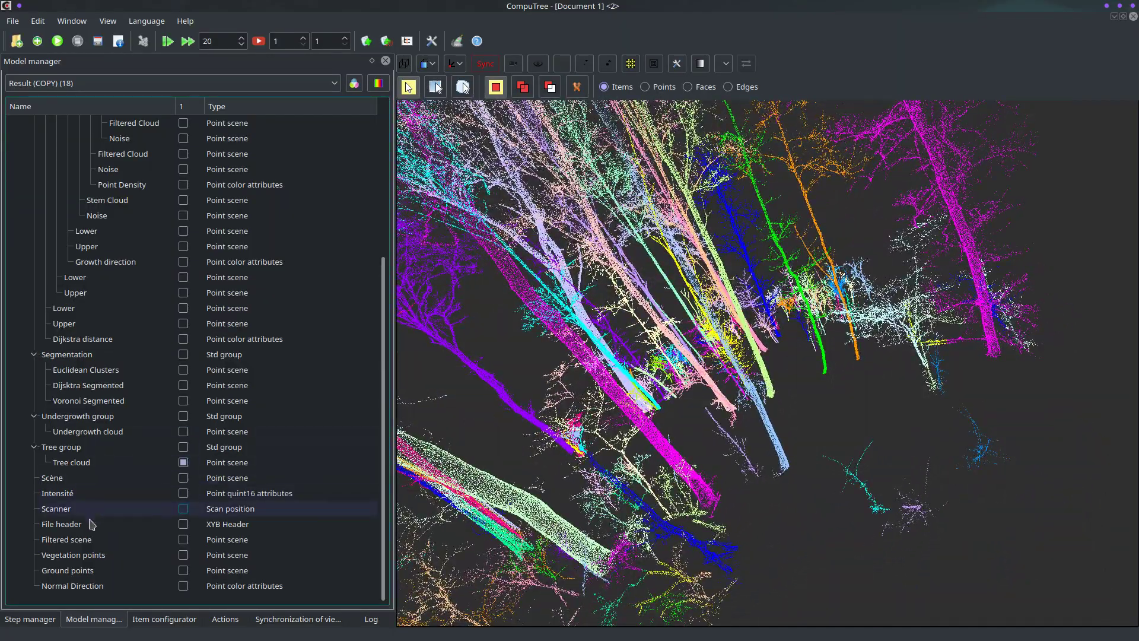
- Add a second height-based tree identification step after step 18, using that step's Result as the Vegetation result
click(31, 619)
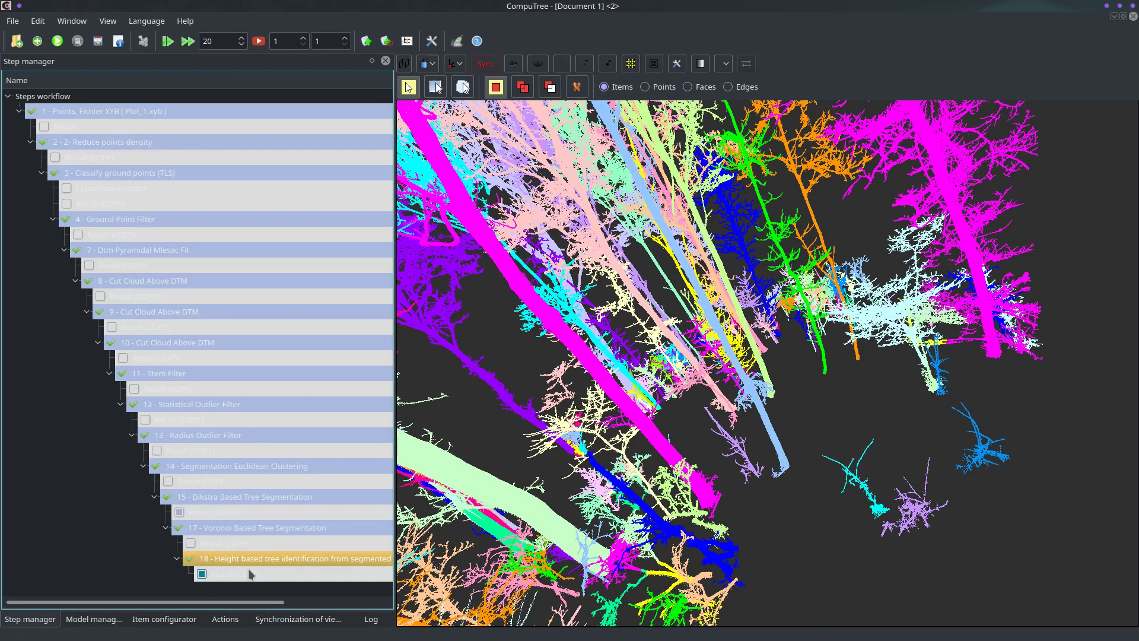
drag(1138, 141, 809, 141)
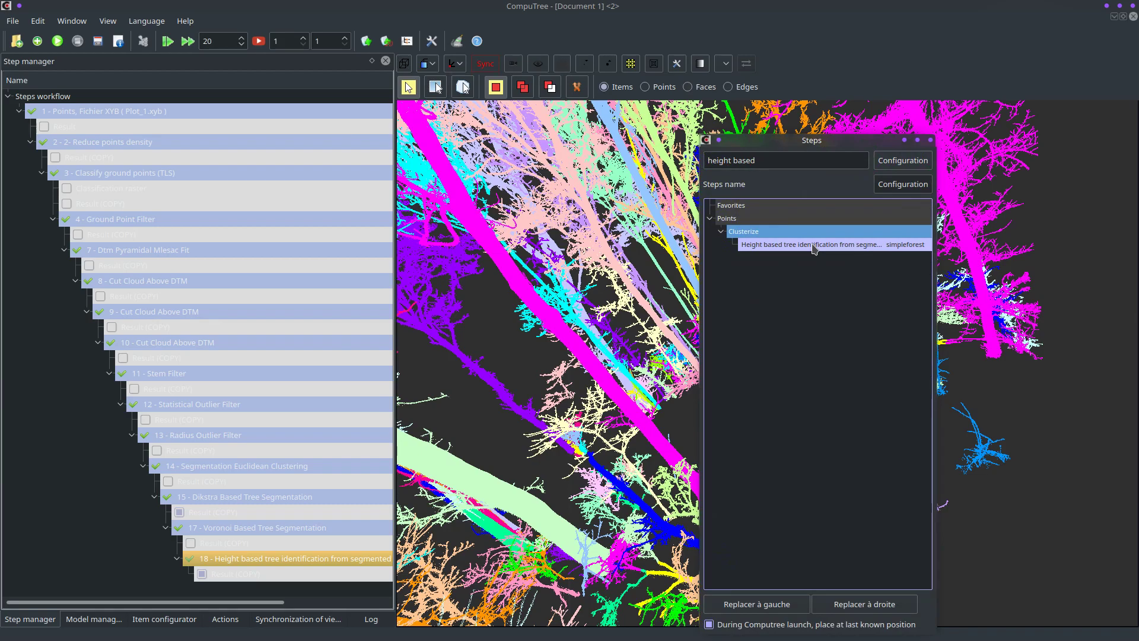
double_click(813, 245)
click(322, 230)
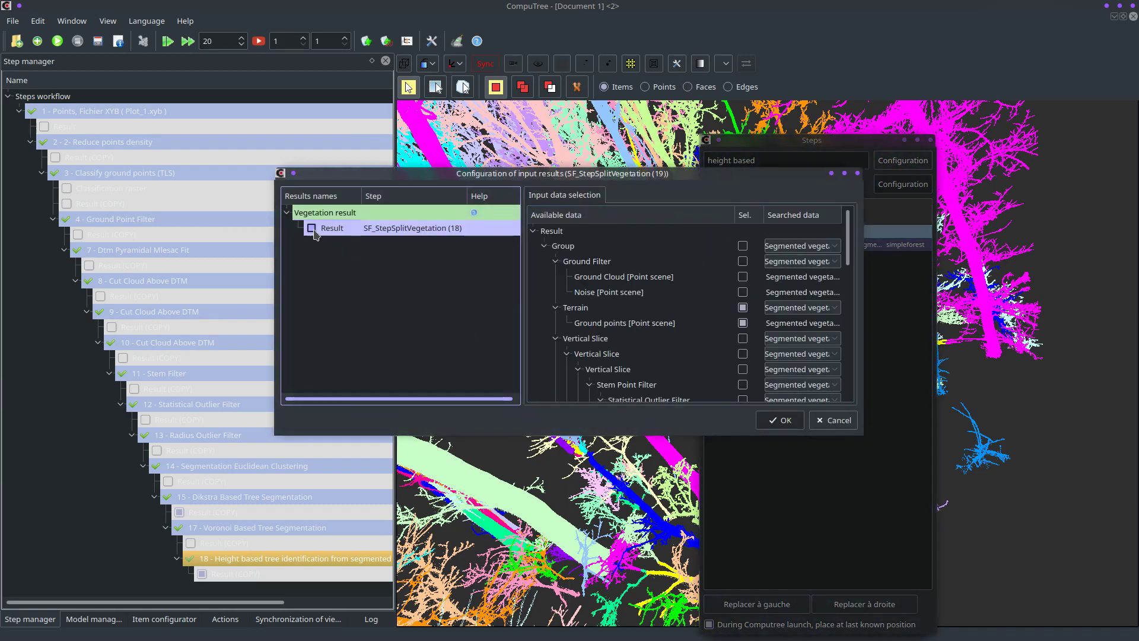
- Assign the Tree group's Tree cloud as segmented vegetation and Group as the Root group, and accept the input selection
scroll(712, 300, down, 10)
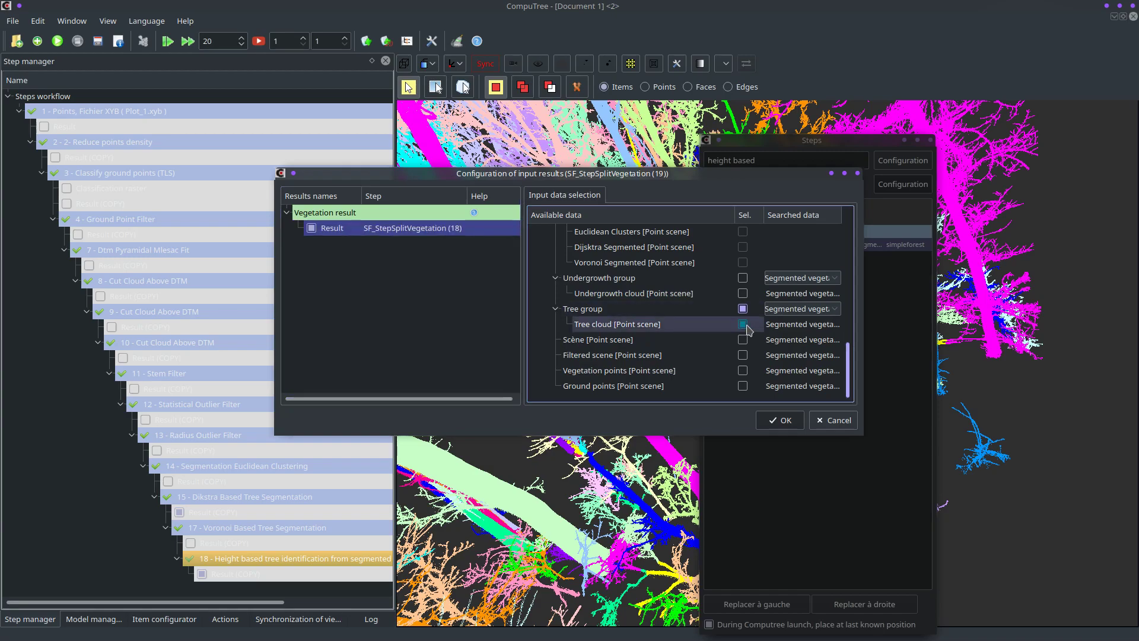
scroll(764, 330, up, 3)
scroll(764, 330, up, 5)
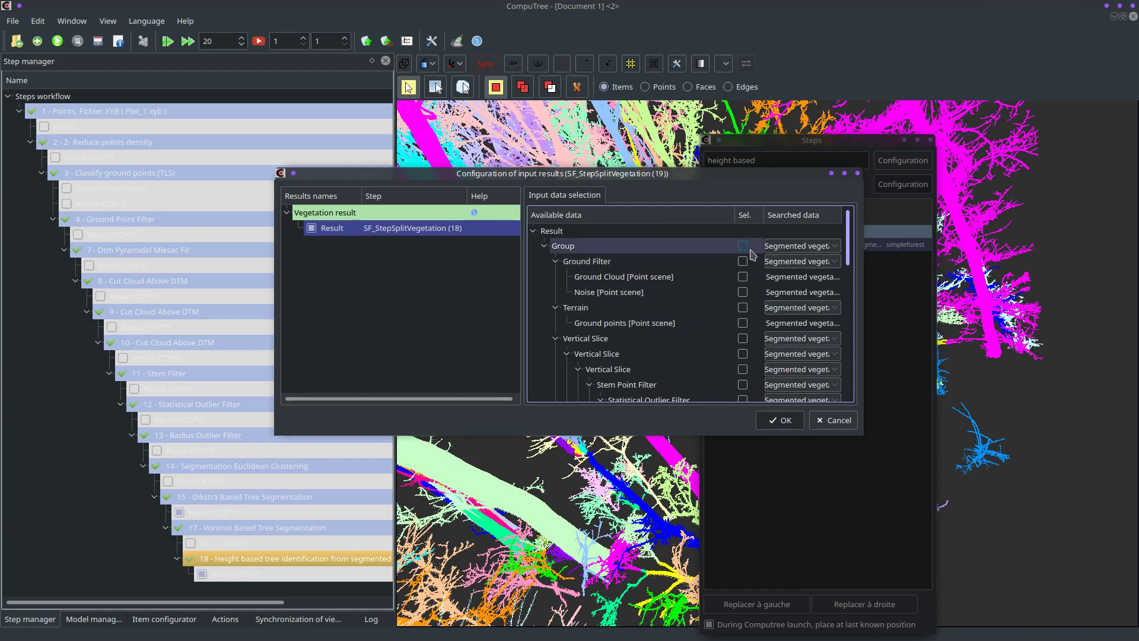
click(788, 250)
click(788, 251)
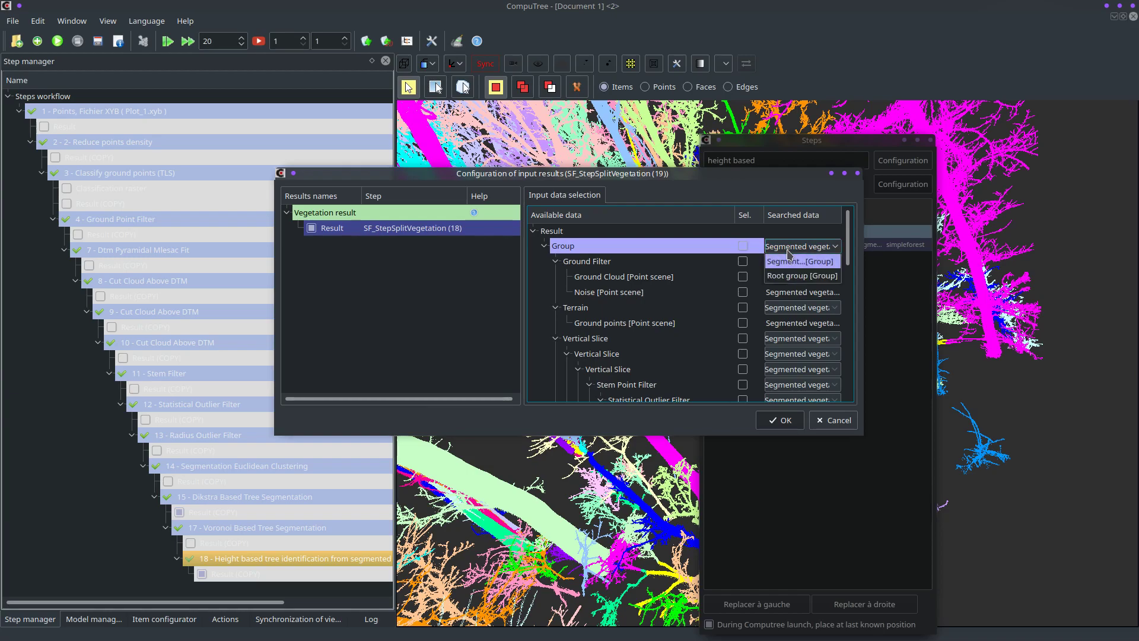
click(791, 277)
scroll(739, 279, down, 10)
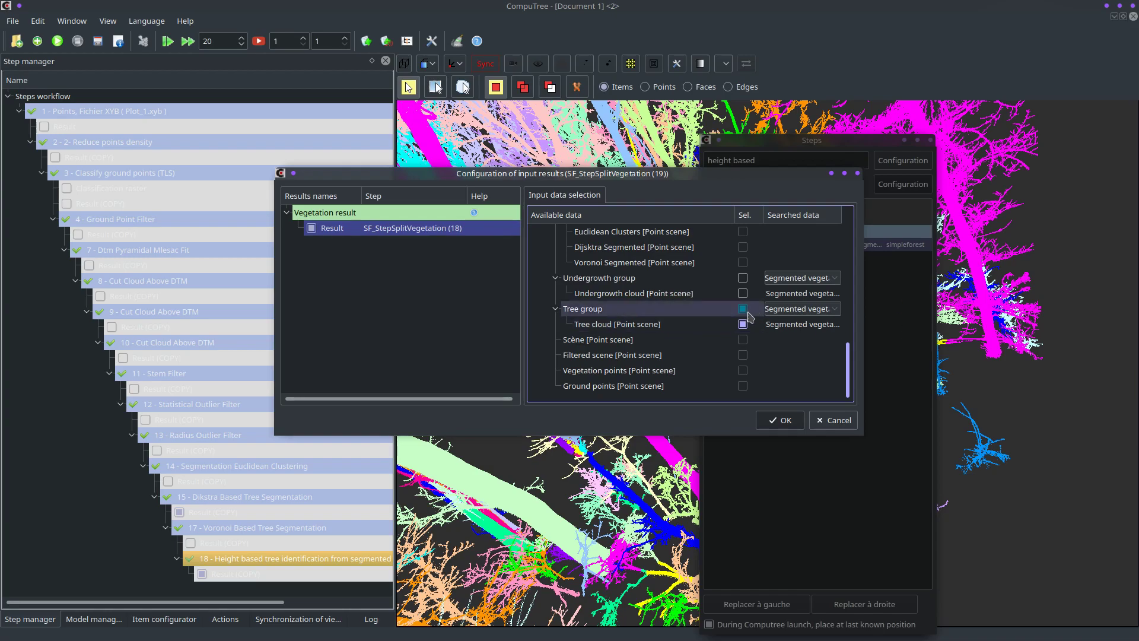
click(781, 421)
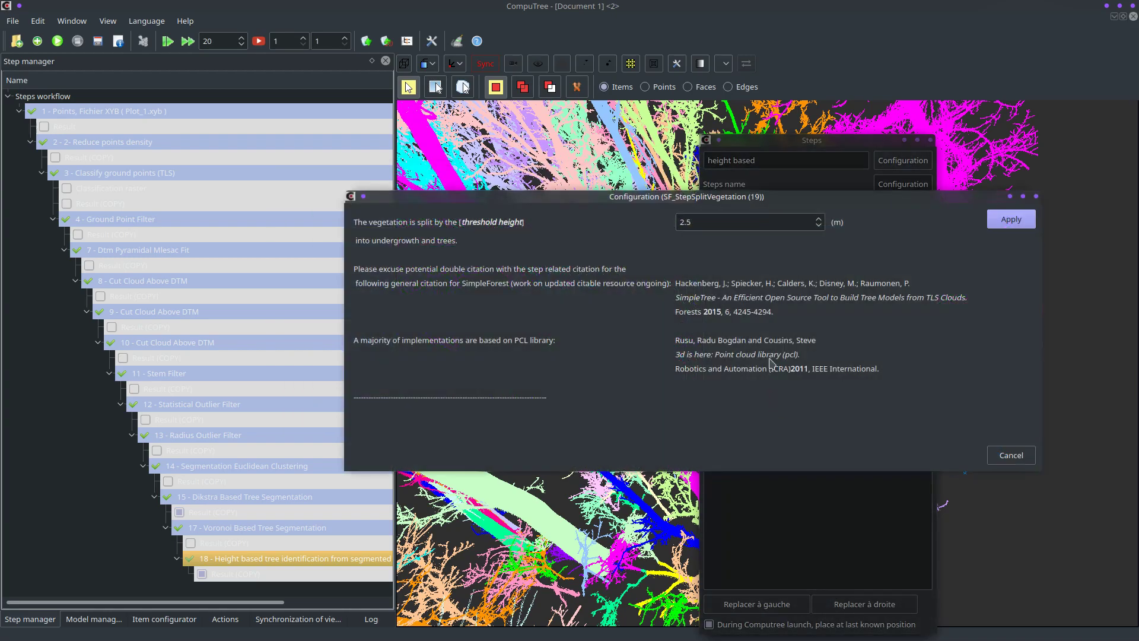
- Set the vegetation split's threshold height to 4 m, apply the configuration and run the step
drag(731, 228, 662, 227)
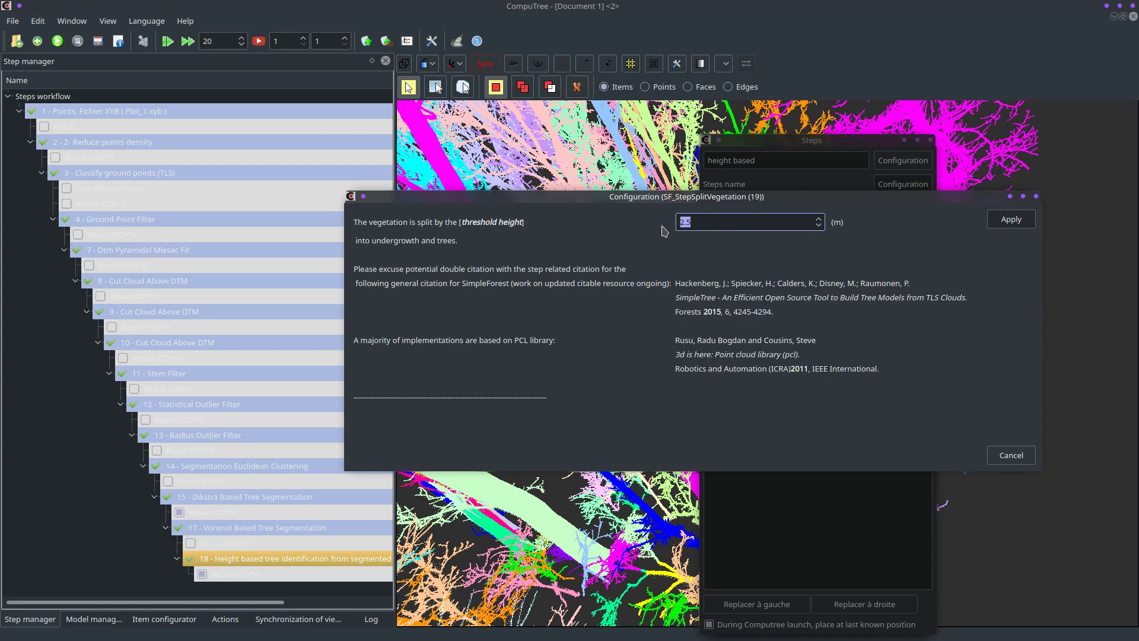
text(4)
click(1009, 223)
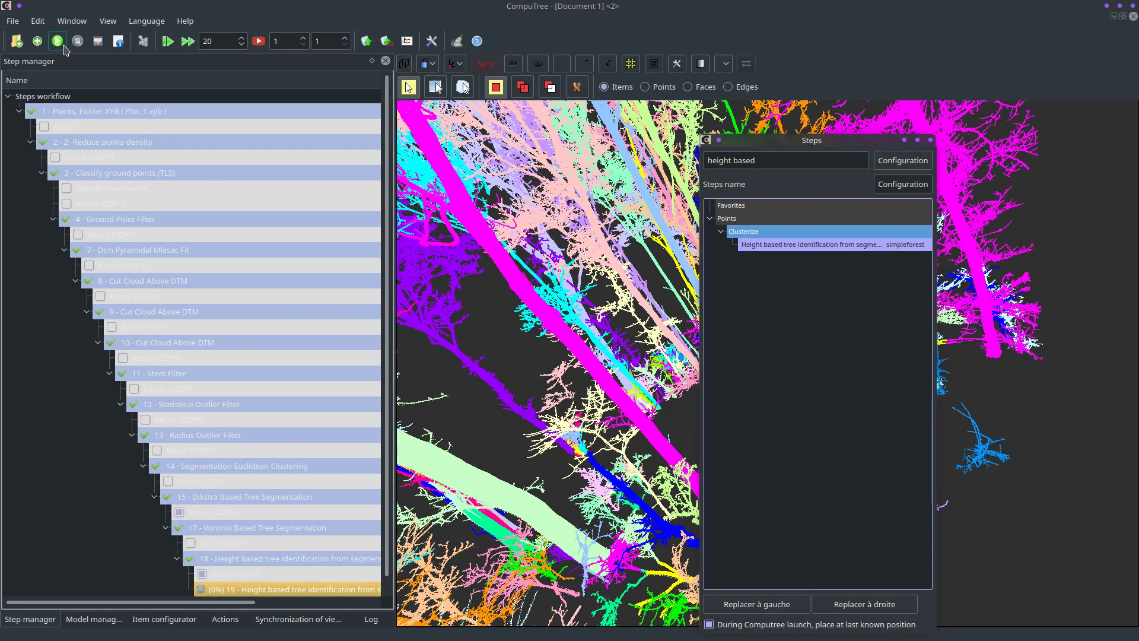
click(62, 45)
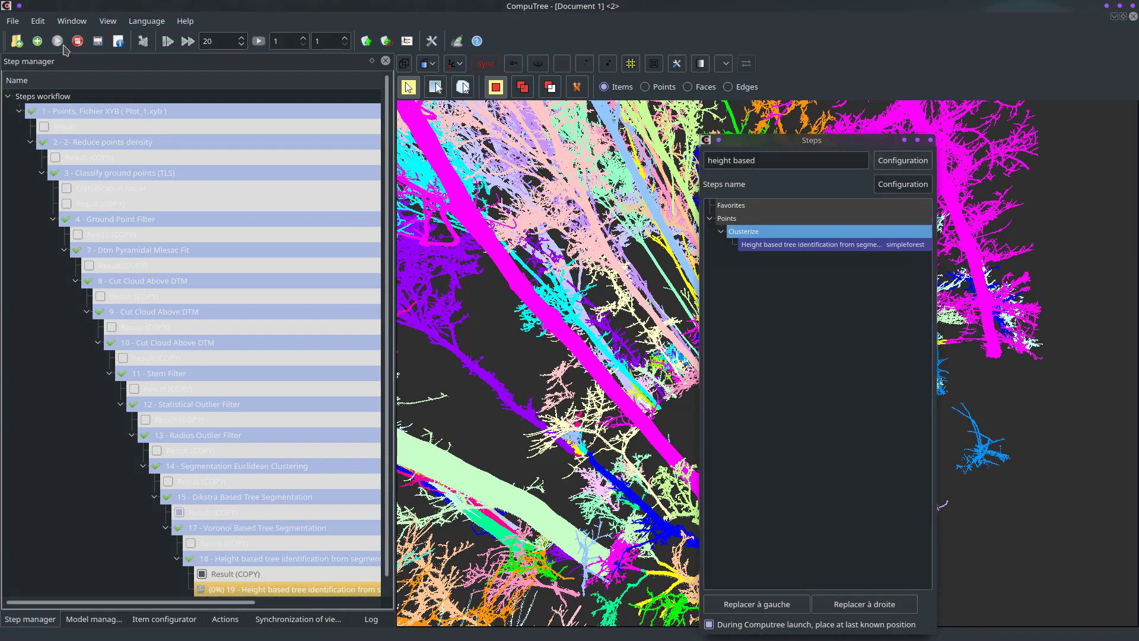
- Replace the earlier Tree cloud in the 3D view with the step 19 result's new Undergrowth cloud and examine it
scroll(282, 388, down, 1)
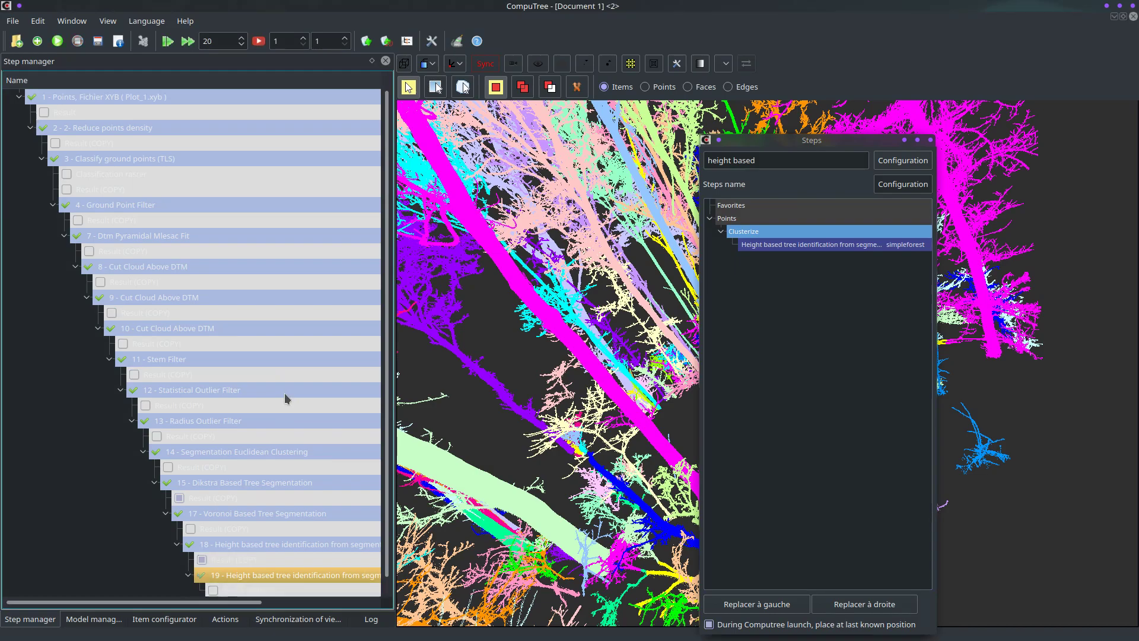
scroll(273, 463, down, 1)
click(213, 575)
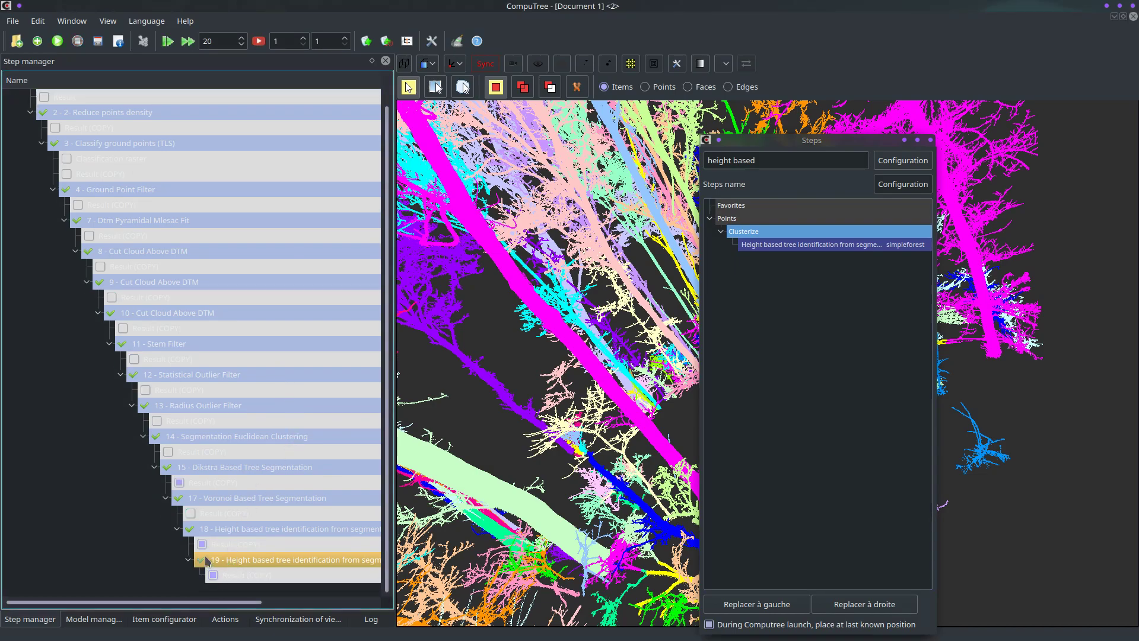
click(89, 619)
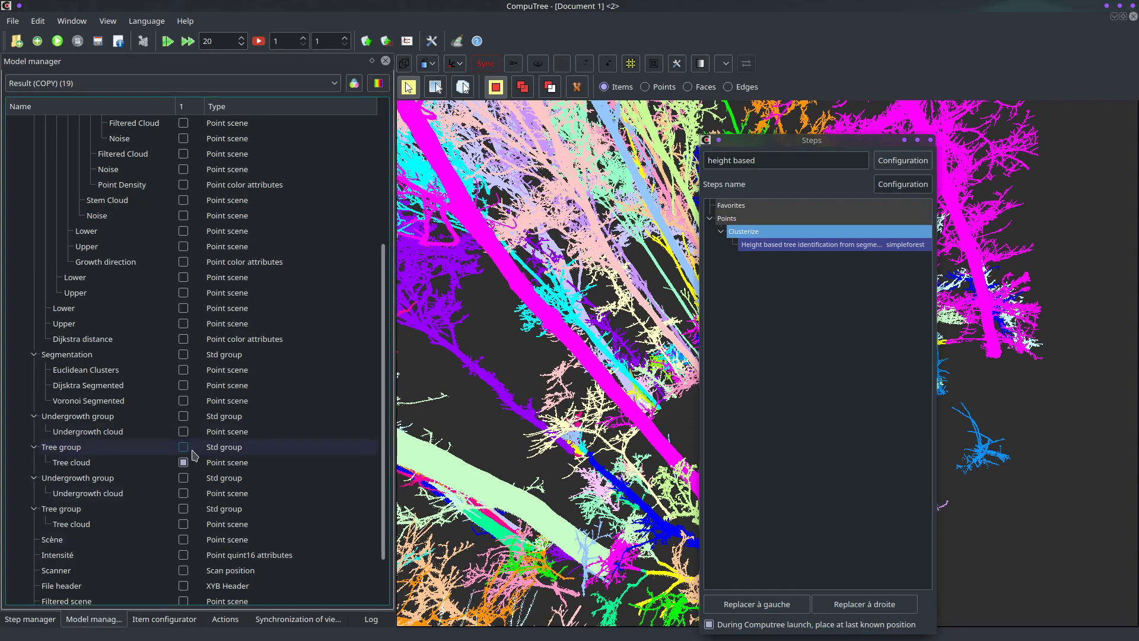
click(184, 463)
click(183, 464)
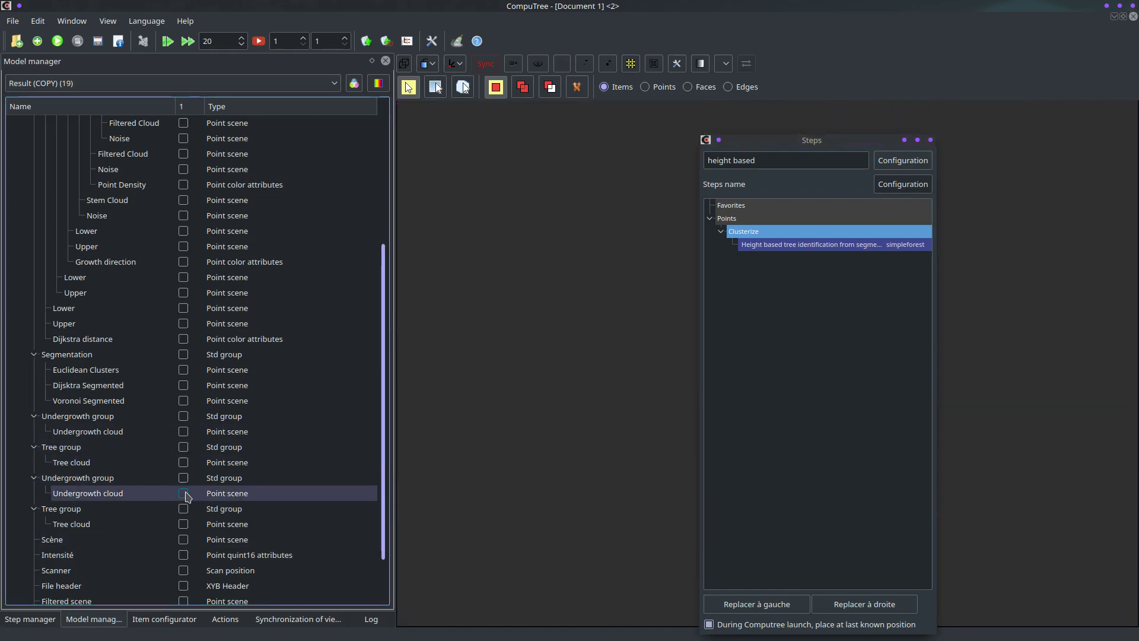
click(184, 494)
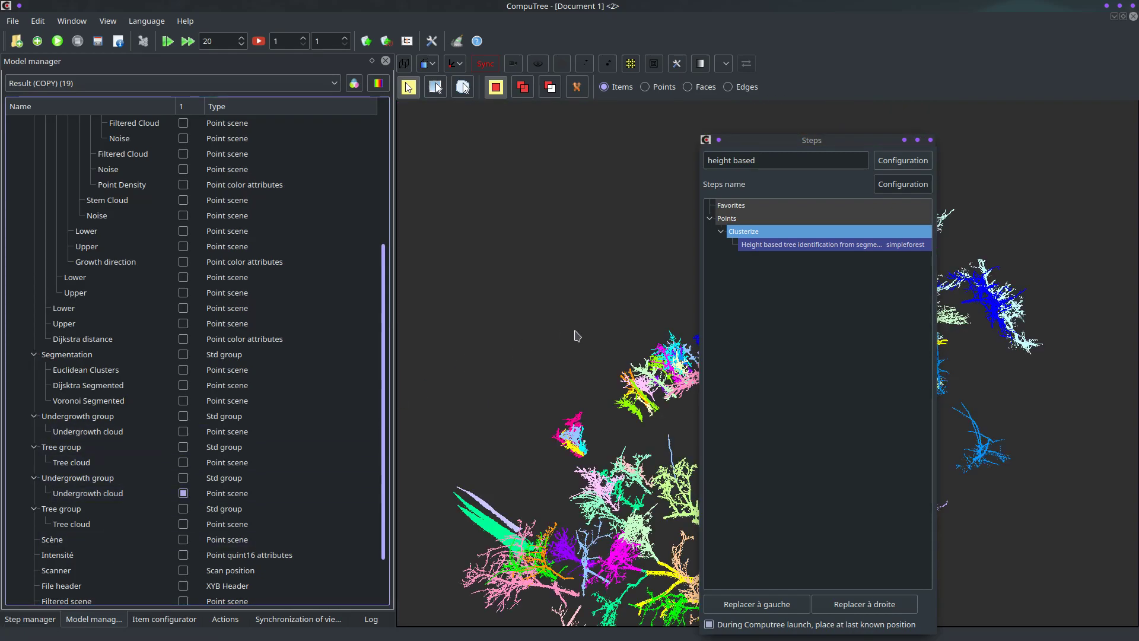
drag(543, 353, 580, 446)
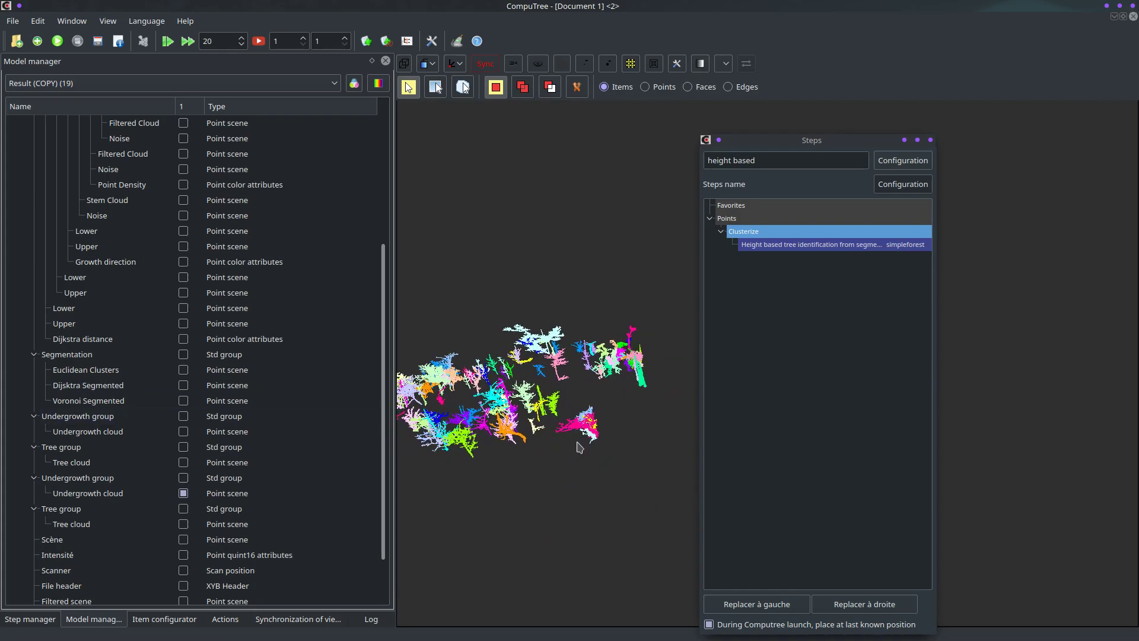
- Show the step 19 Tree cloud instead of its Undergrowth cloud, examine the tree segmentation from several directions and clear the 3D view
click(185, 526)
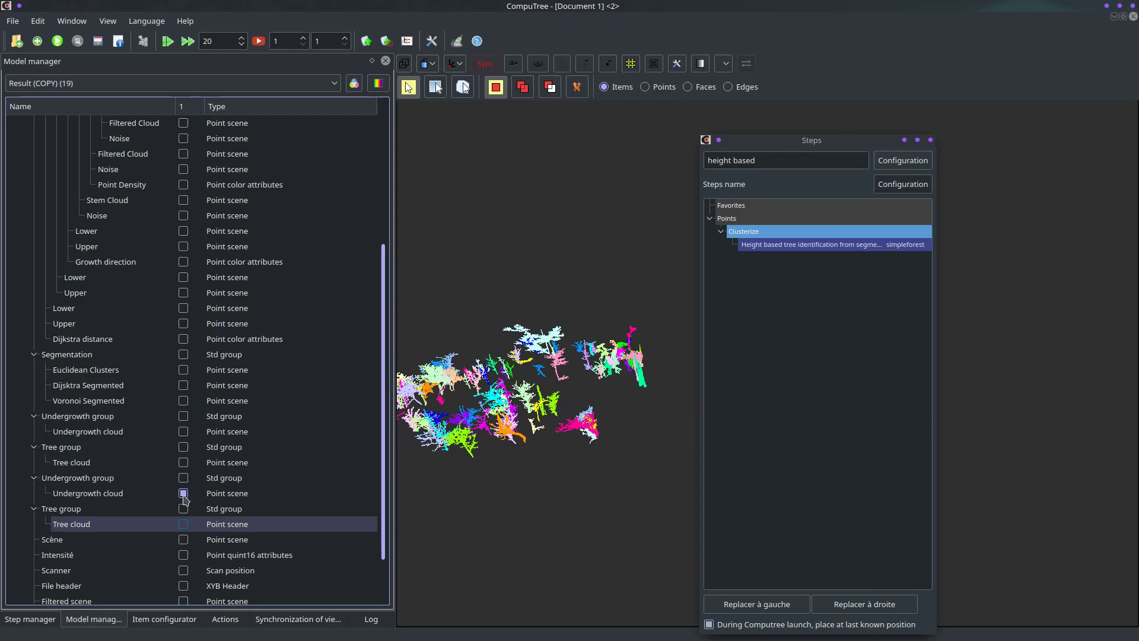
click(184, 495)
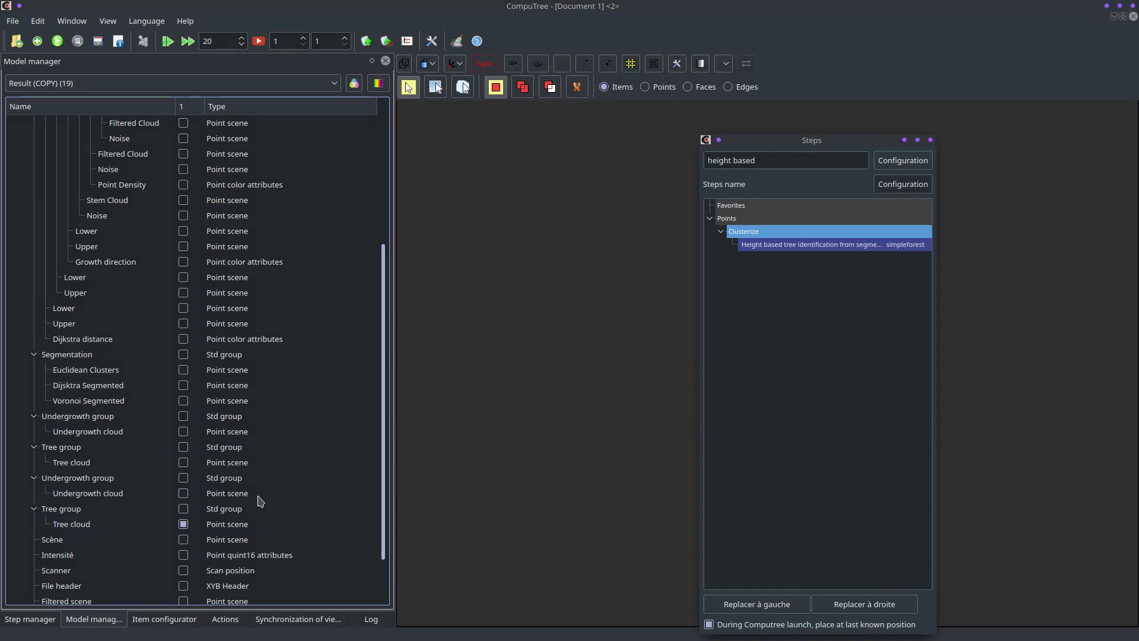
drag(547, 423, 363, 431)
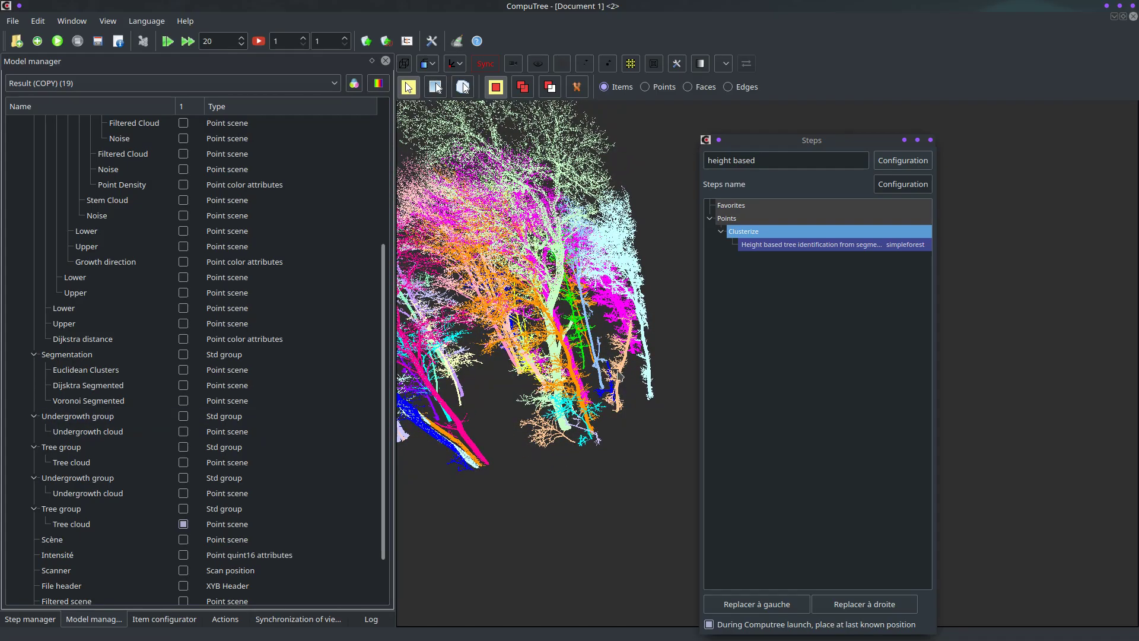
mouse_move(633, 342)
mouse_down()
mouse_move(600, 369)
mouse_move(660, 314)
mouse_move(636, 335)
mouse_up()
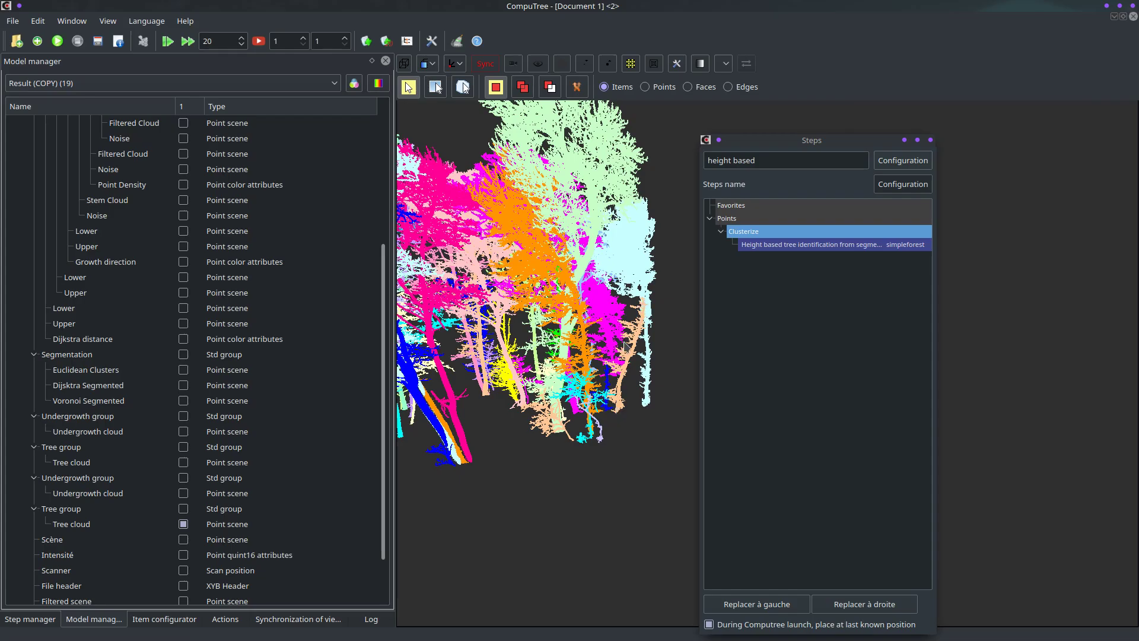
drag(623, 353, 506, 426)
scroll(591, 382, down, 5)
scroll(514, 390, up, 5)
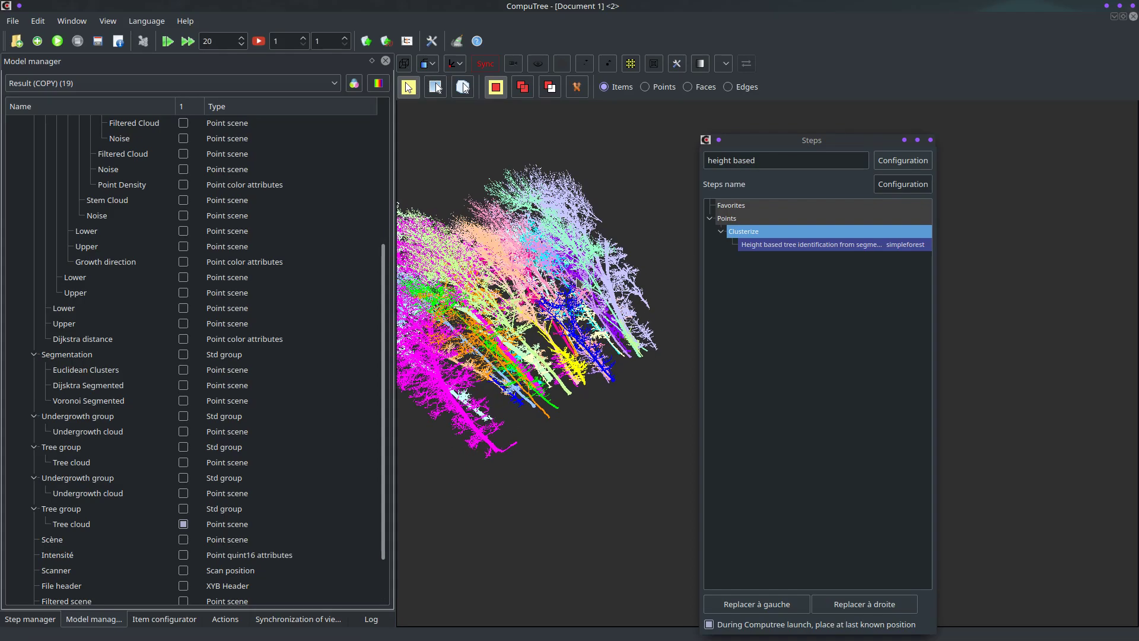
drag(570, 318, 583, 338)
drag(600, 378, 623, 432)
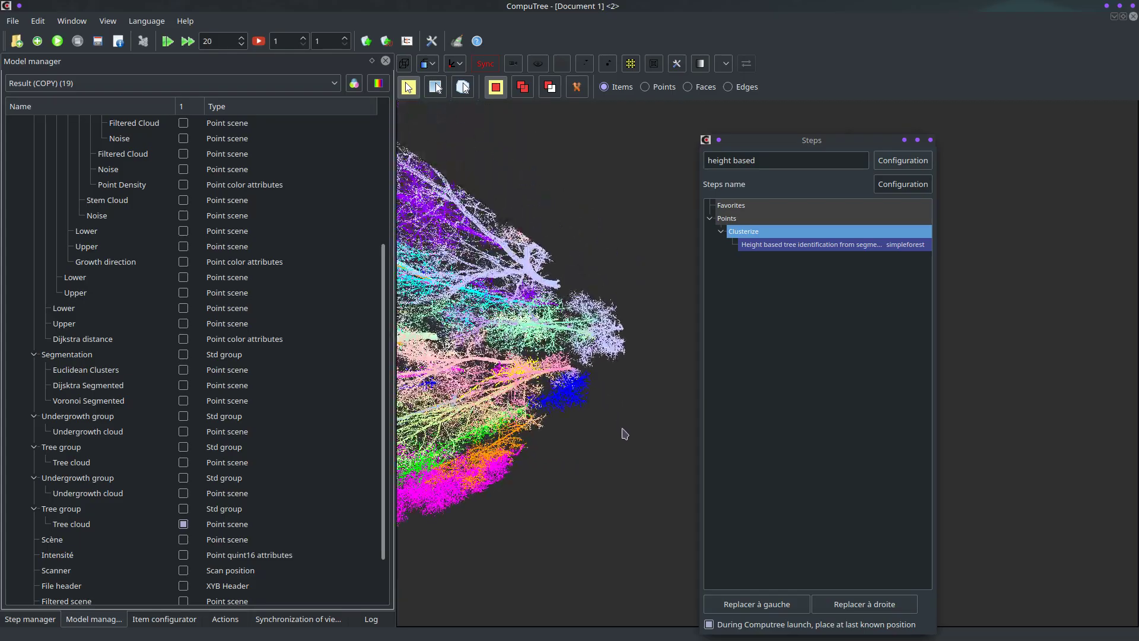
drag(574, 319, 626, 338)
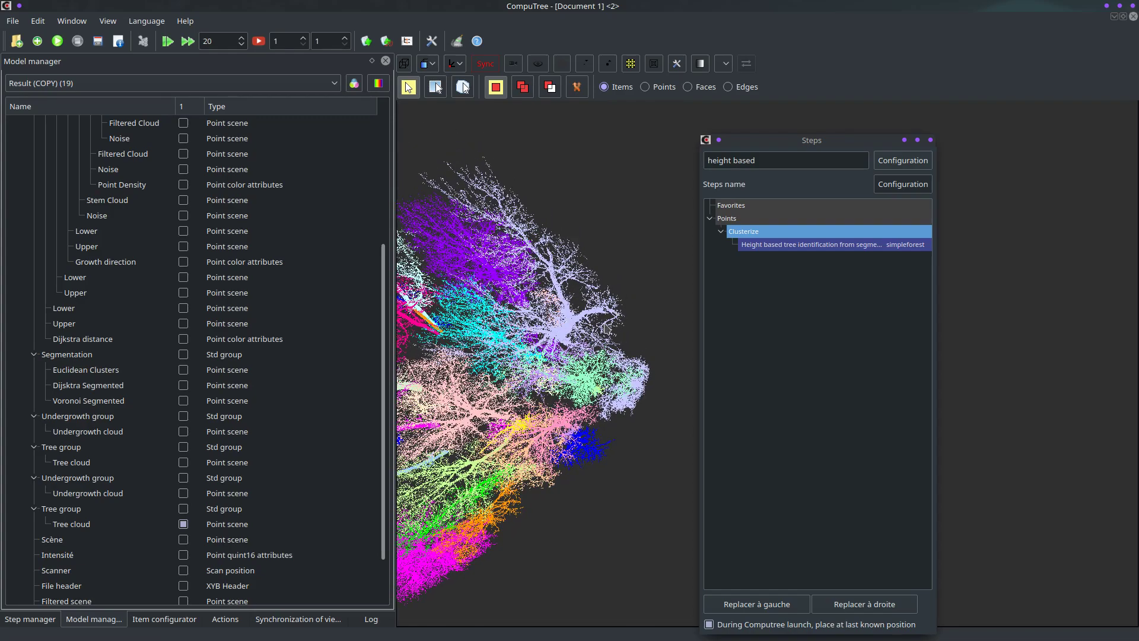
drag(598, 289, 612, 307)
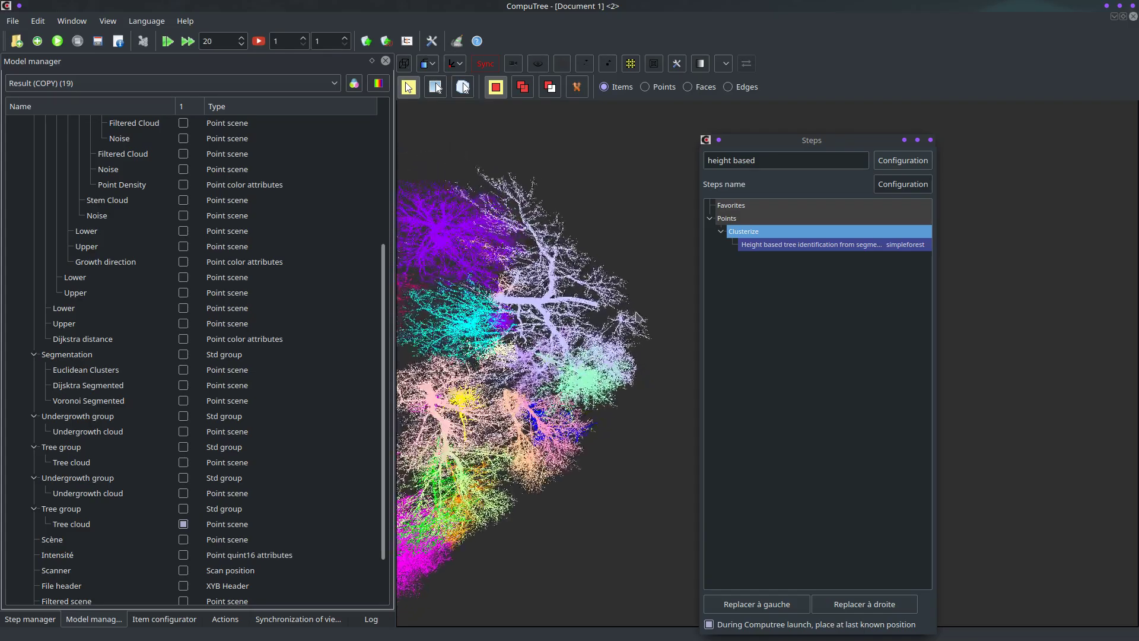
drag(626, 306, 514, 453)
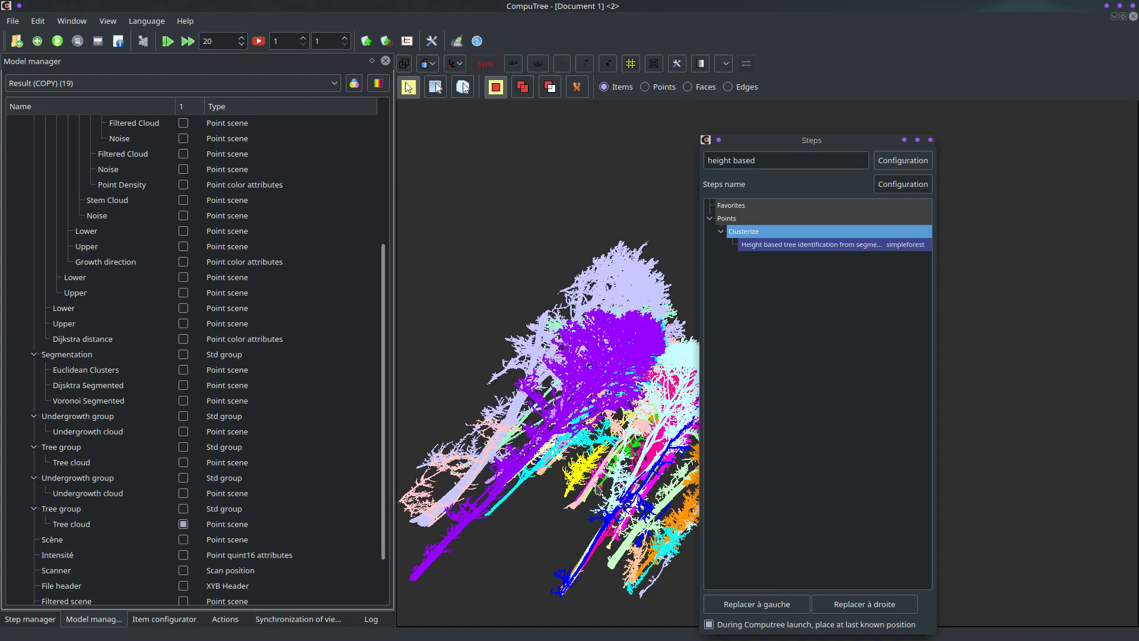
drag(598, 490, 469, 448)
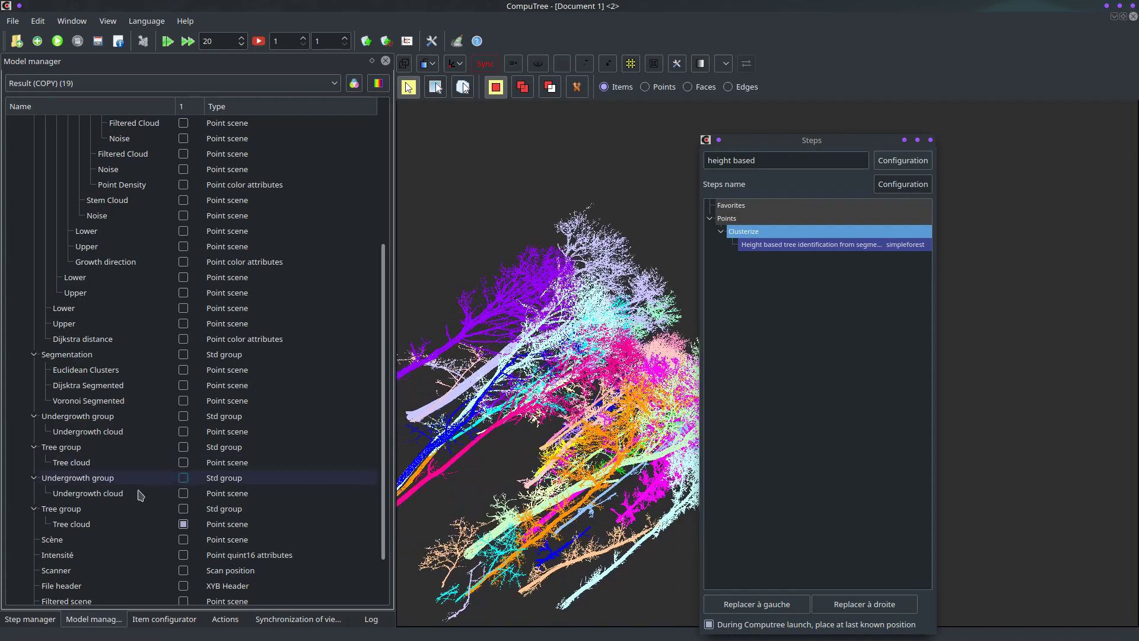
click(187, 523)
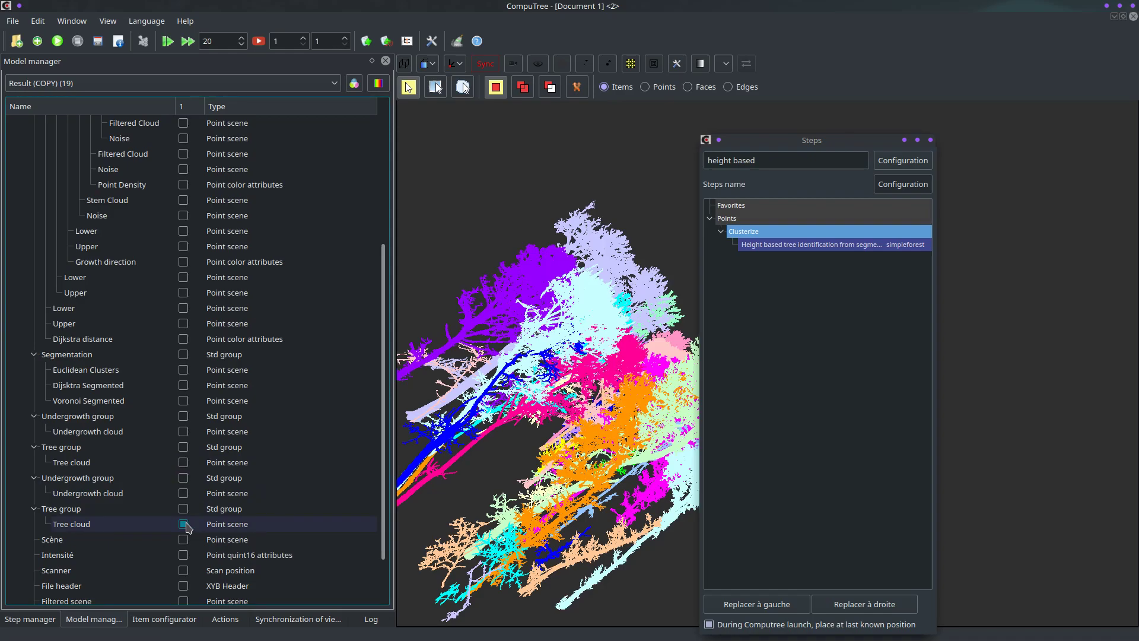
click(184, 525)
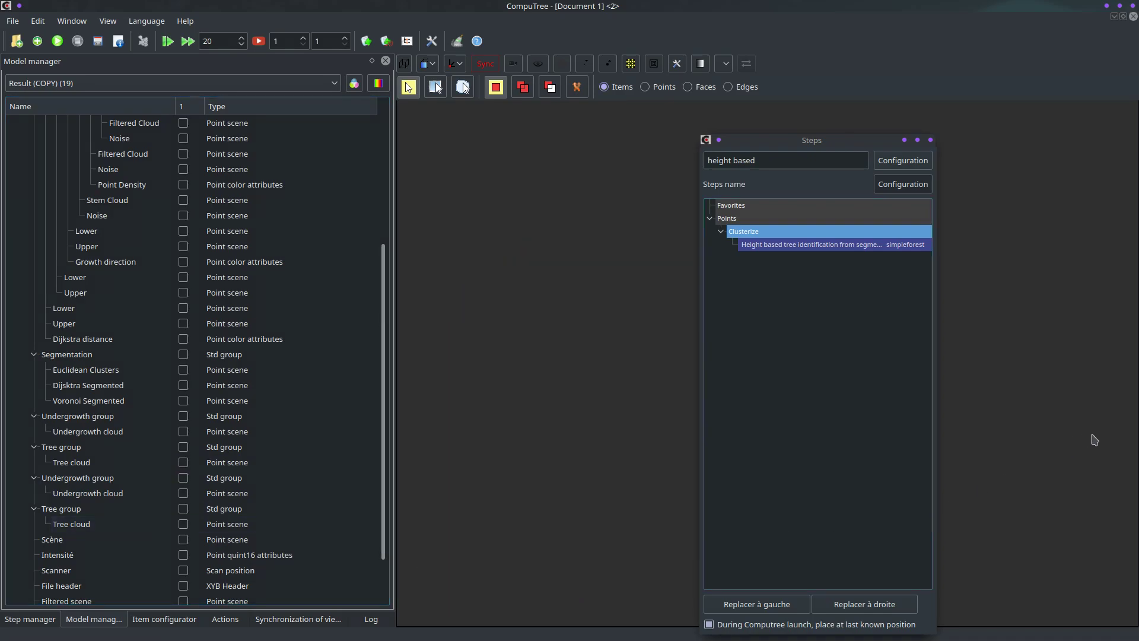